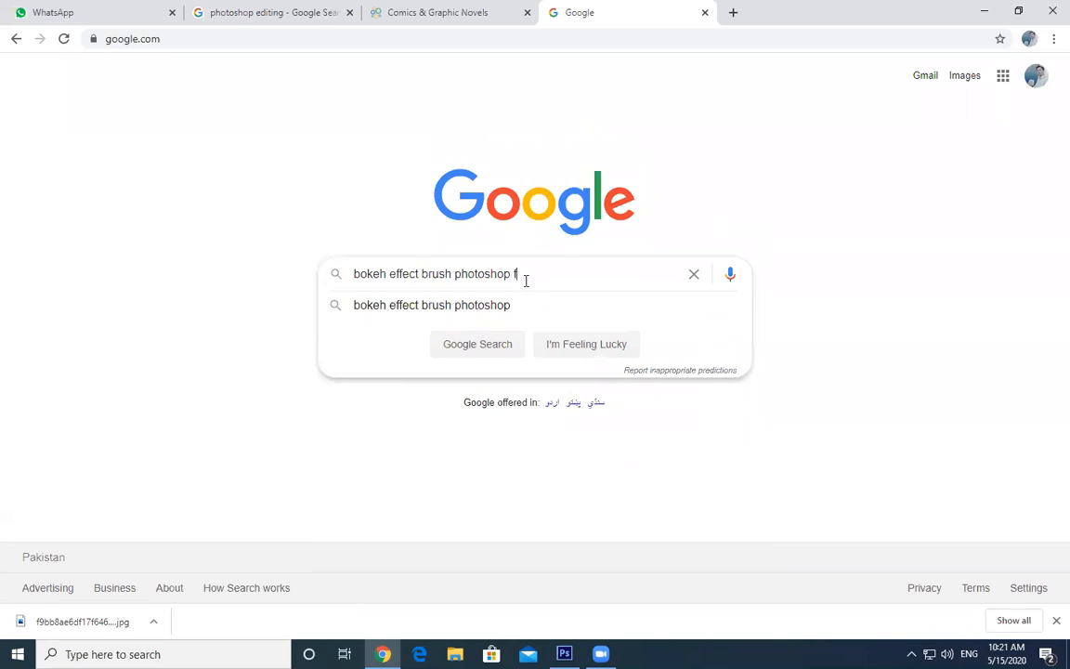
- Search Google for "bokeh effect brushes photoshop free download" and open the 24 Abstract Bokeh Brushes result in a new tab
key(Down)
key(Return)
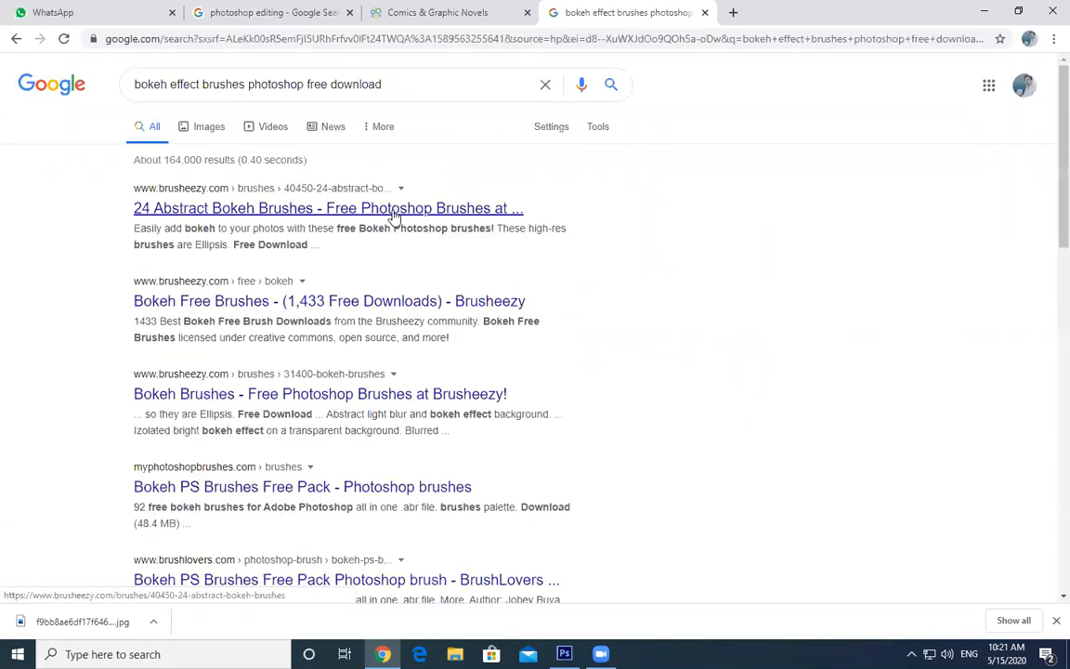
right_click(402, 219)
click(451, 223)
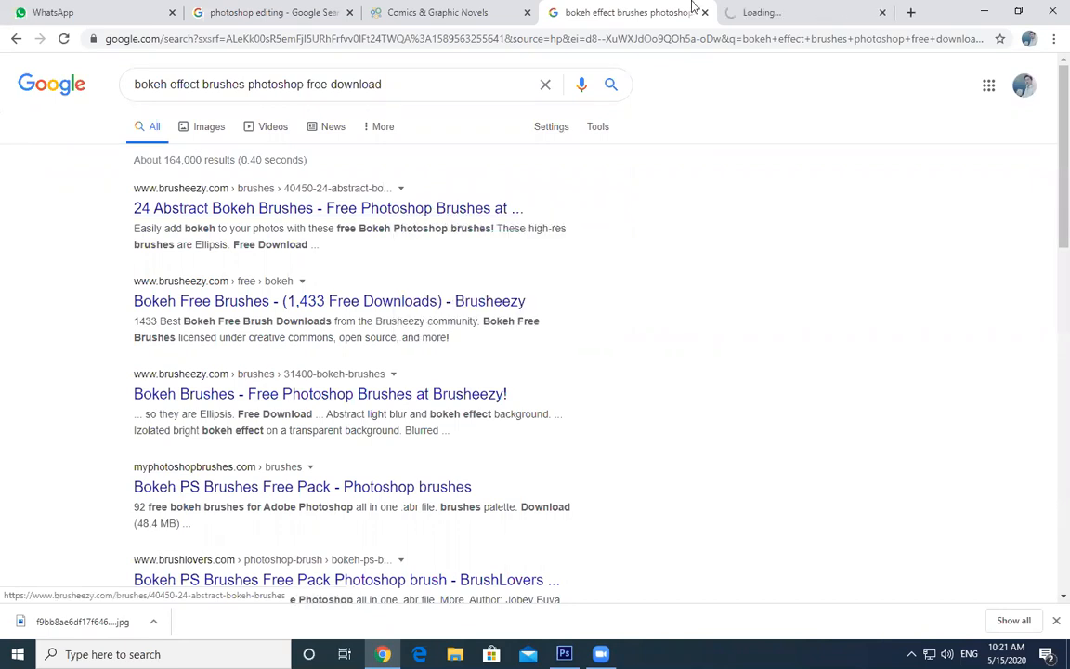
click(799, 8)
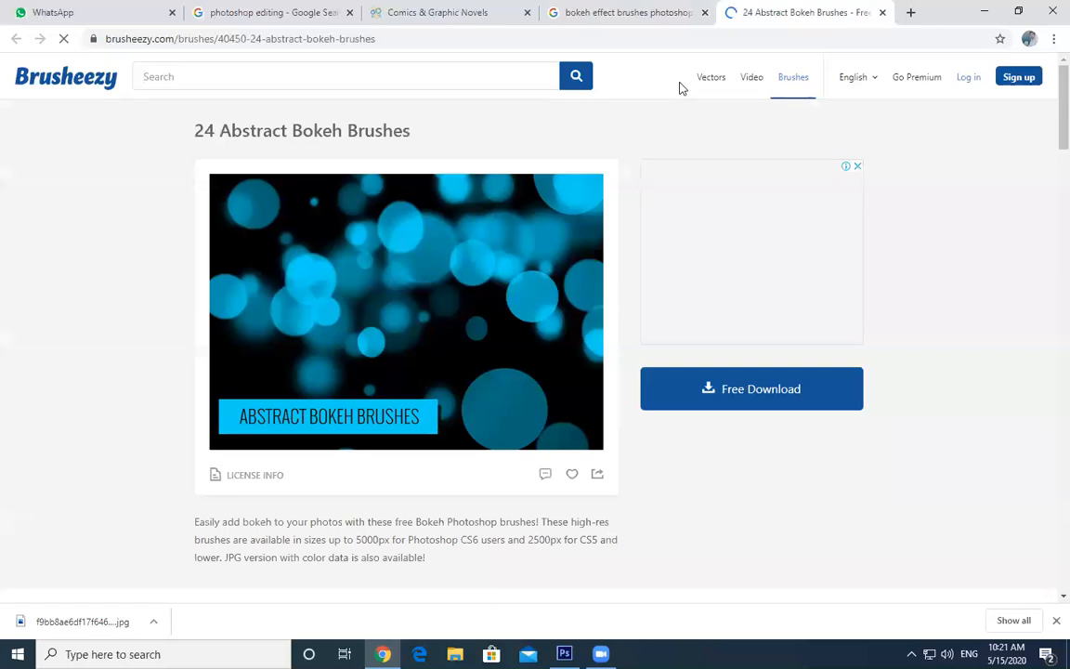
- Examine the Lightroom before-and-after reference photo in the "photoshop editing" image results
click(292, 7)
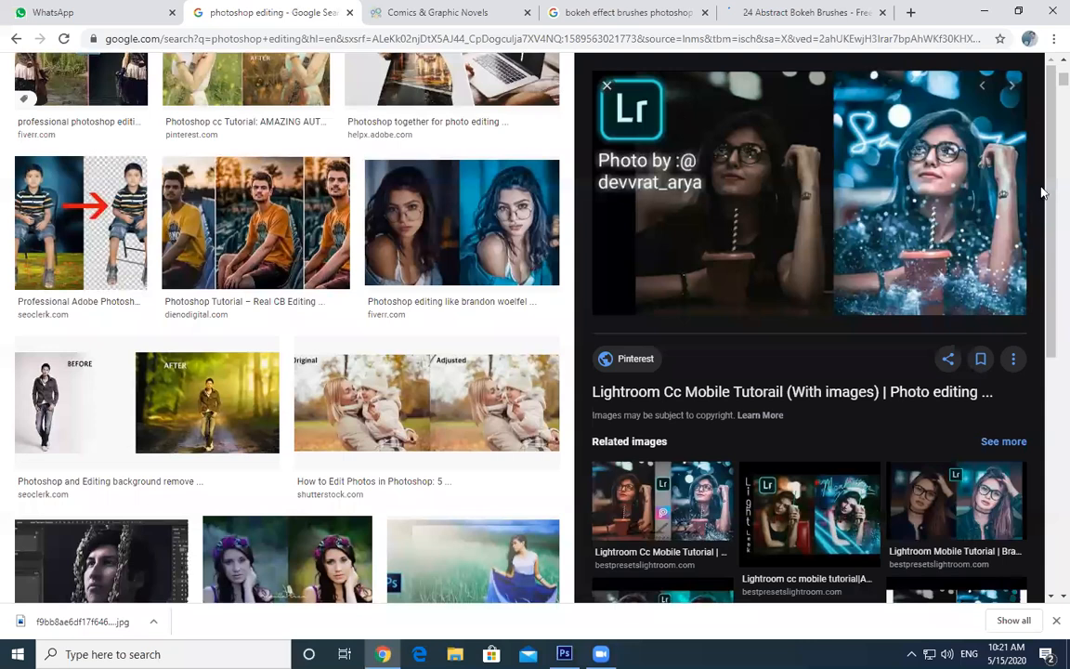
scroll(892, 93, down, 1)
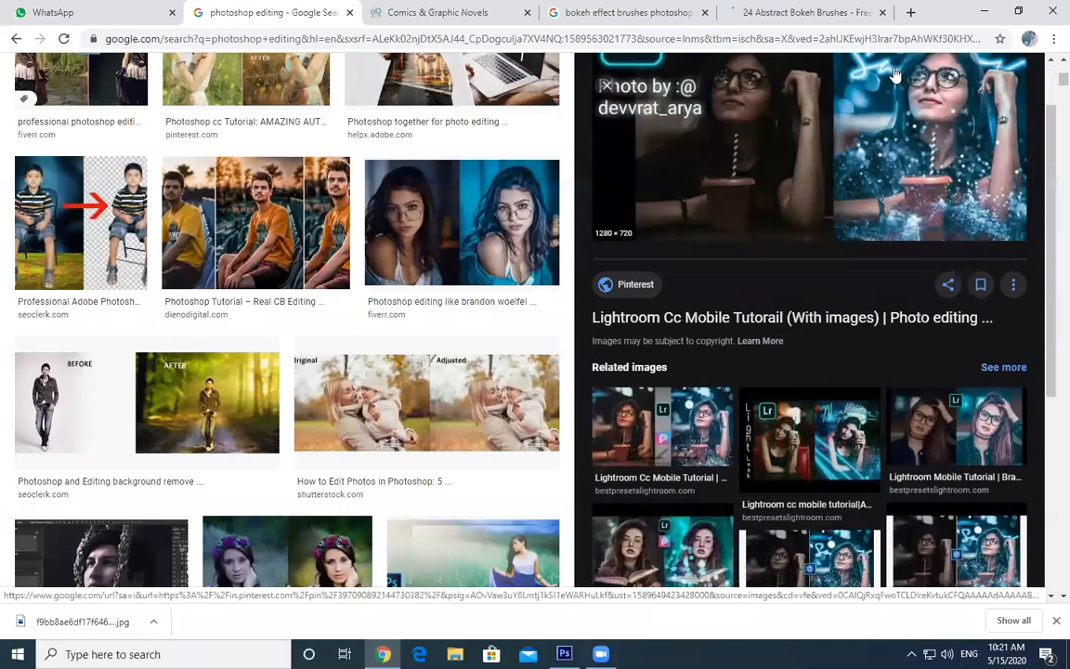
scroll(864, 83, up, 1)
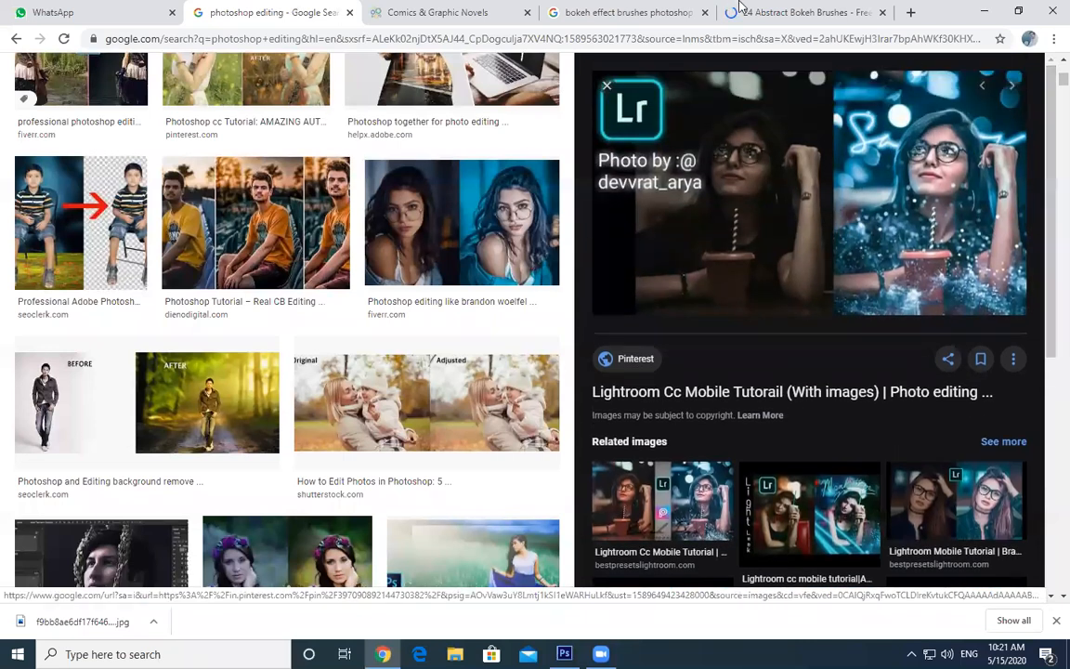
- Return to the 24 Abstract Bokeh Brushes page and start the free download of the brush pack
click(741, 8)
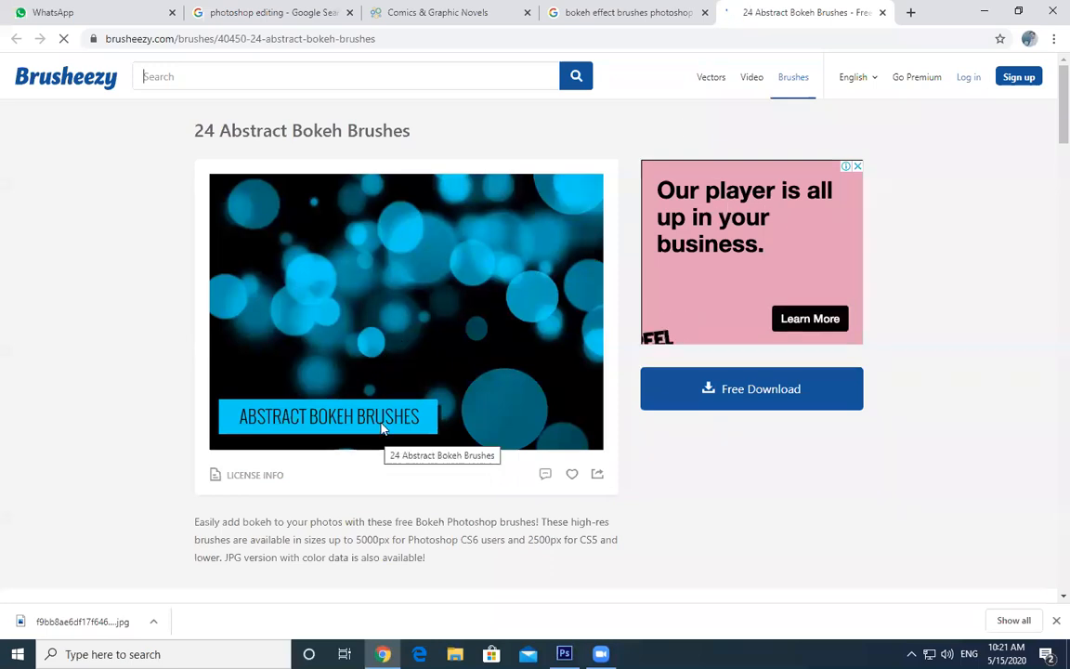
scroll(386, 423, down, 1)
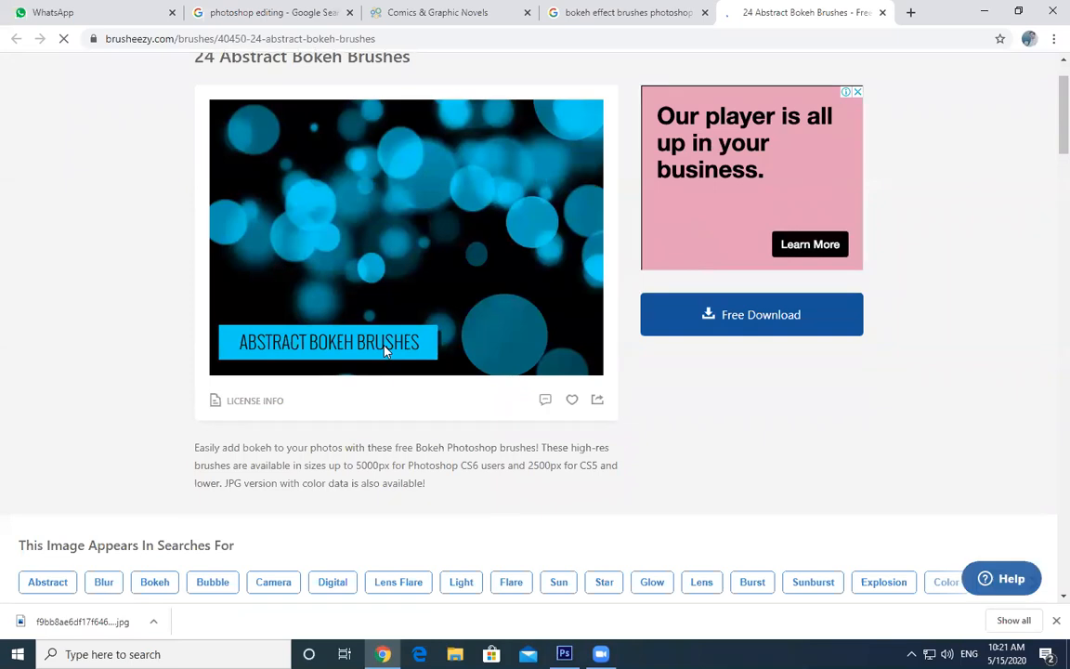
click(761, 314)
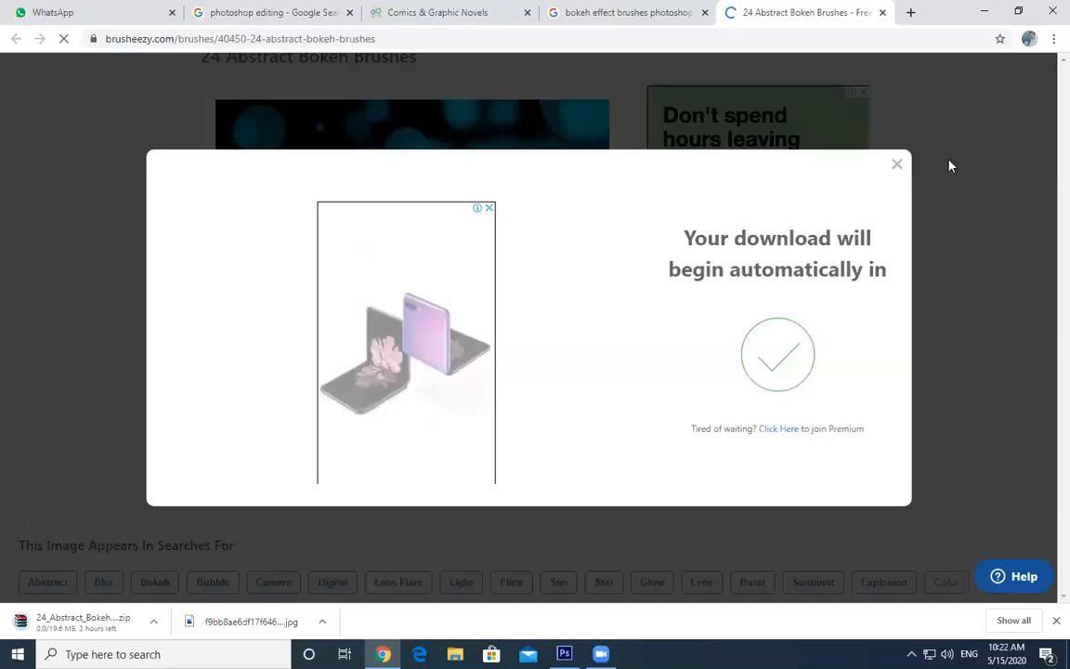
- Replace "bokeh effect" in the Google query to search for "water splash brushes photoshop free download"
click(632, 12)
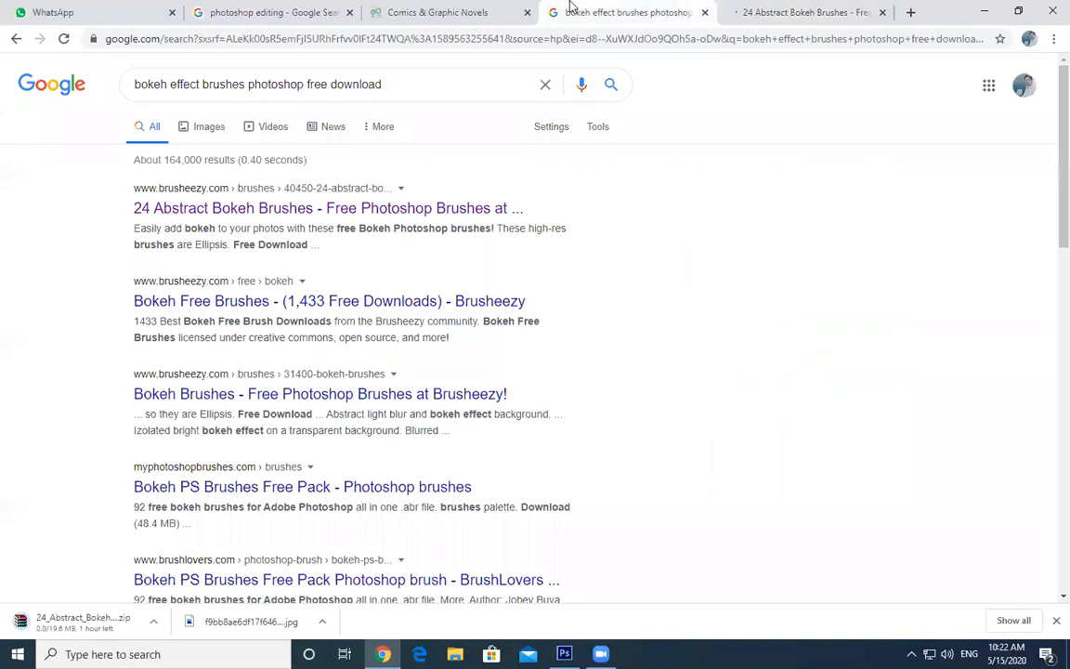
click(257, 11)
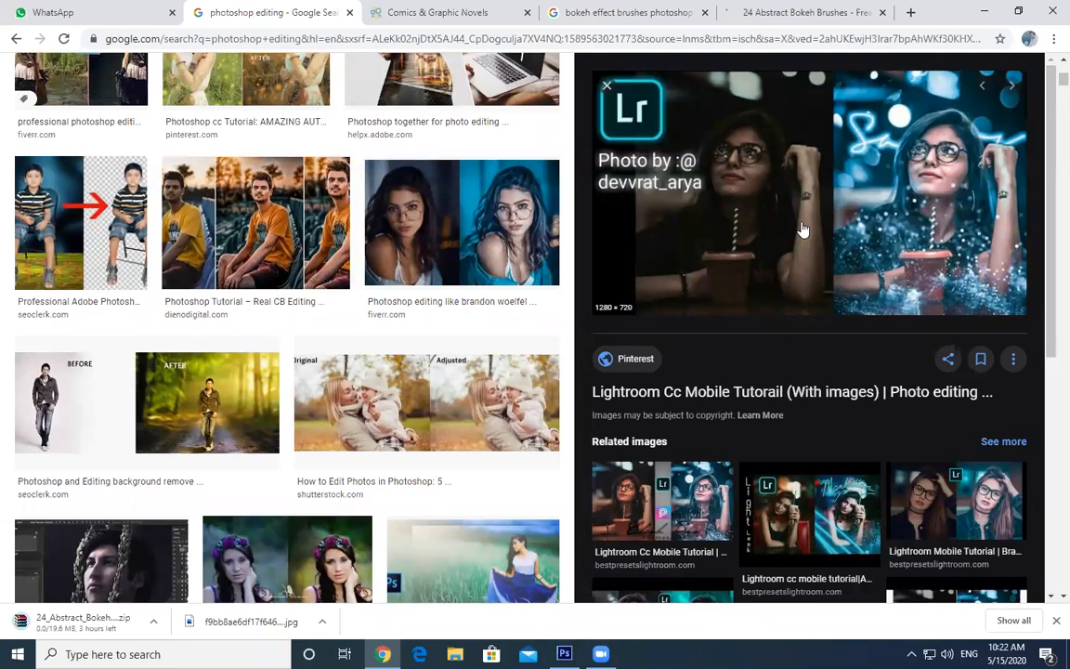
click(627, 11)
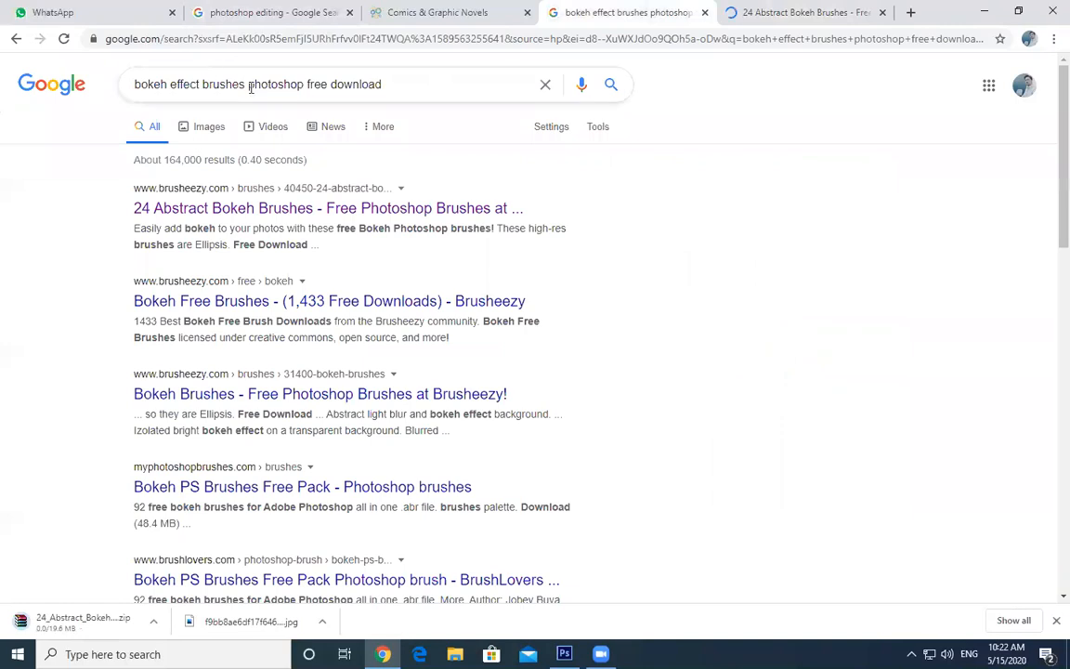
drag(198, 83, 65, 84)
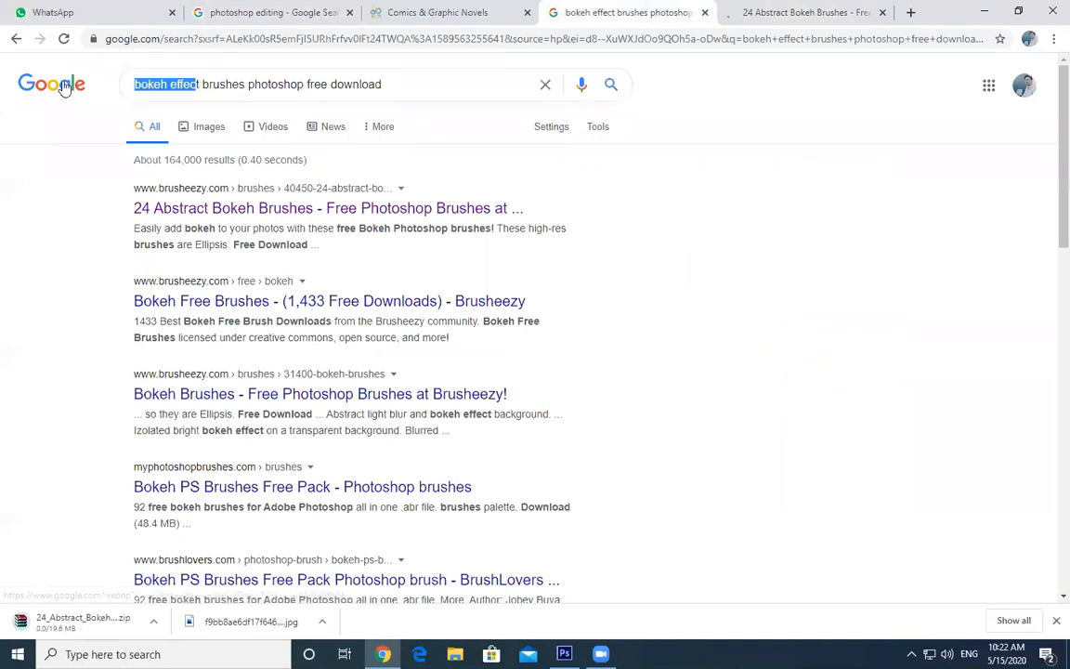
key(BackSpace)
key(Delete)
text(water)
text( splas)
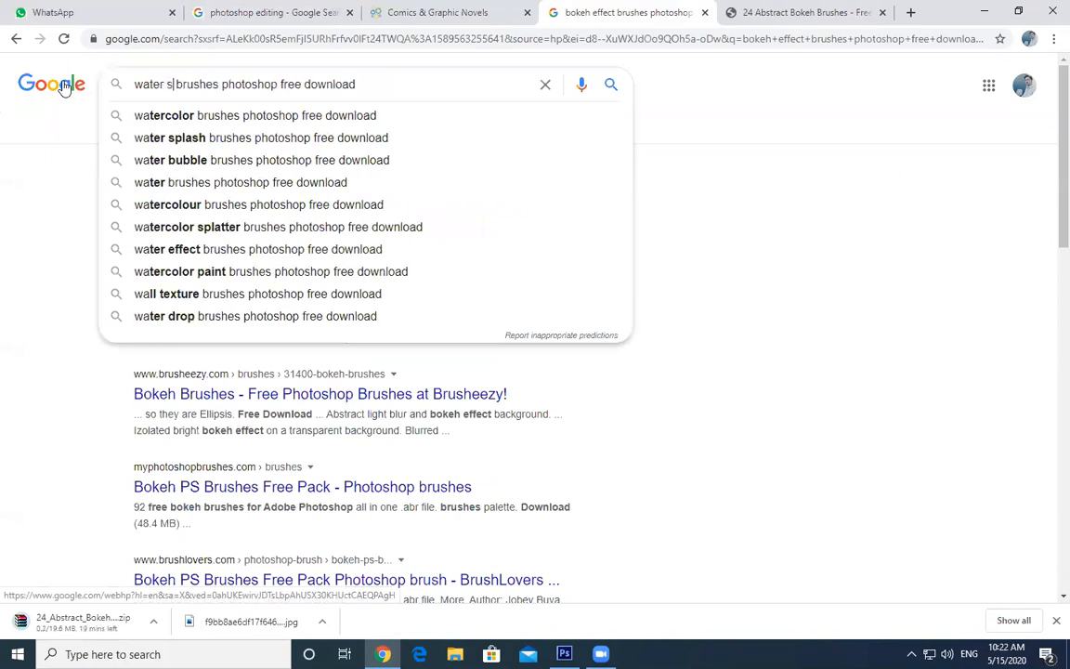
text(h)
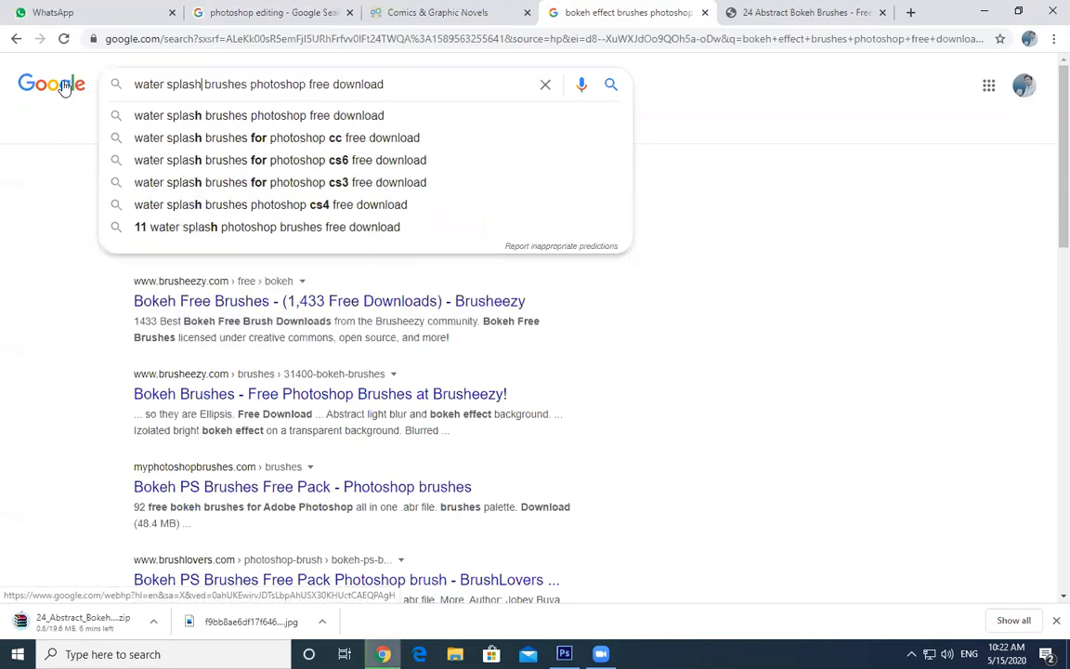
key(Return)
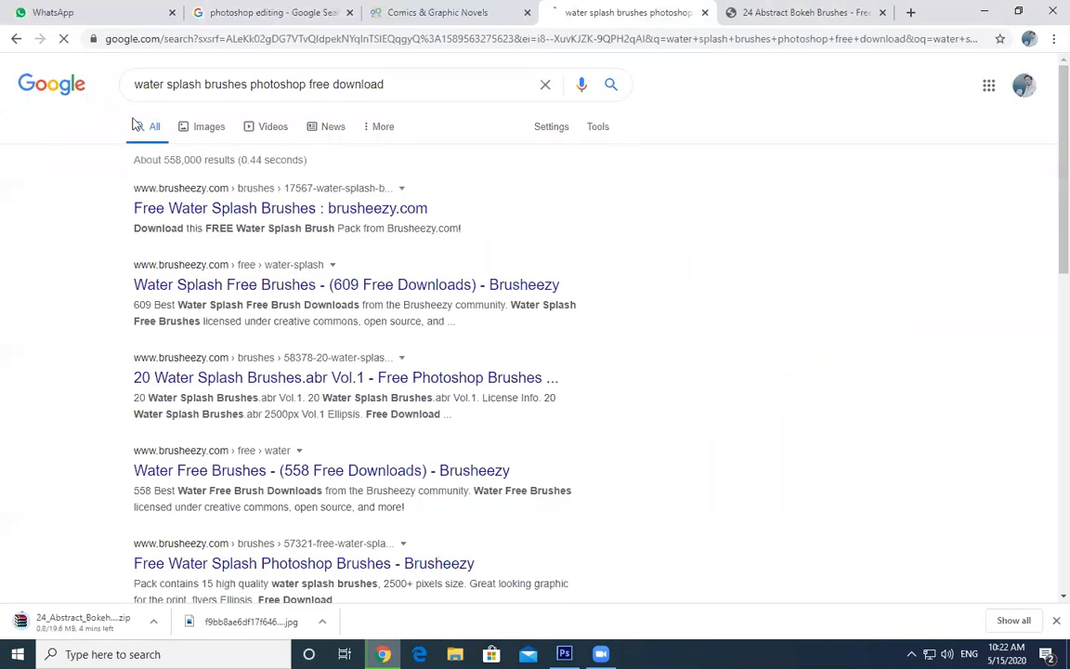
- Open the Free Water Splash Brushes result from brusheezy.com in a new tab and switch to it
right_click(226, 206)
click(277, 217)
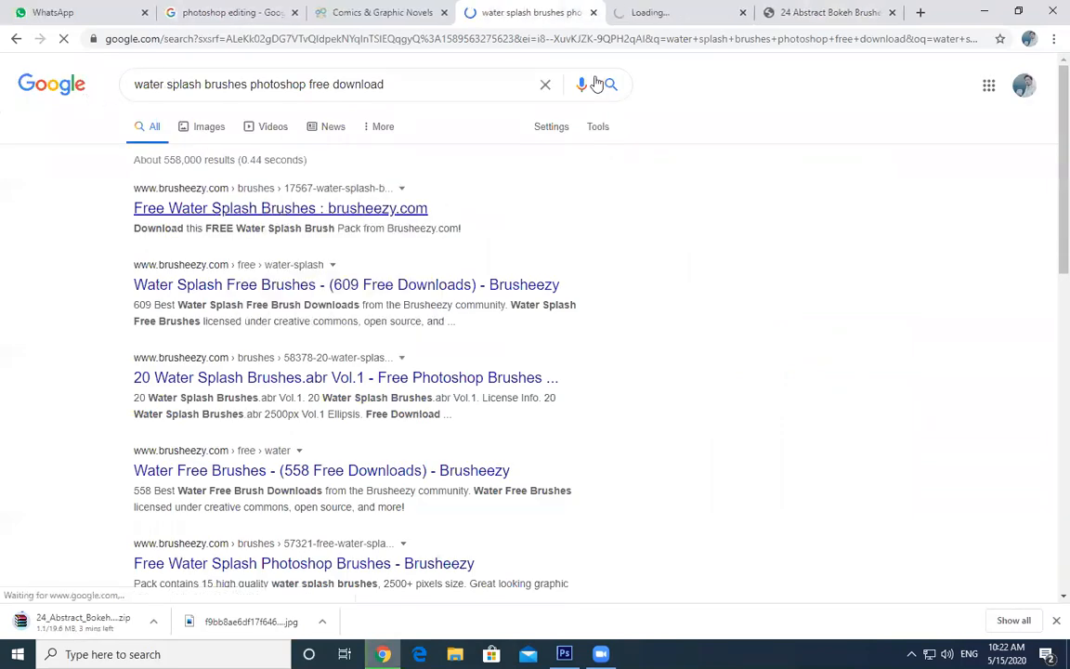
click(647, 9)
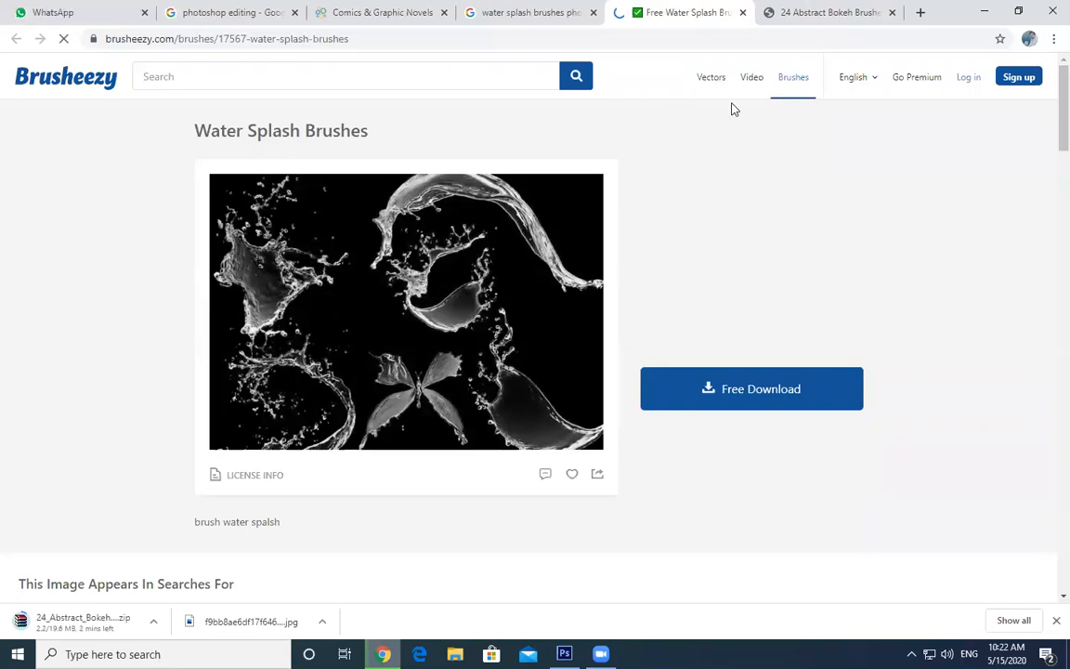
- Browse the related brush packs listed below the Water Splash Brushes on the Brusheezy page
scroll(1050, 123, down, 6)
scroll(1047, 208, up, 1)
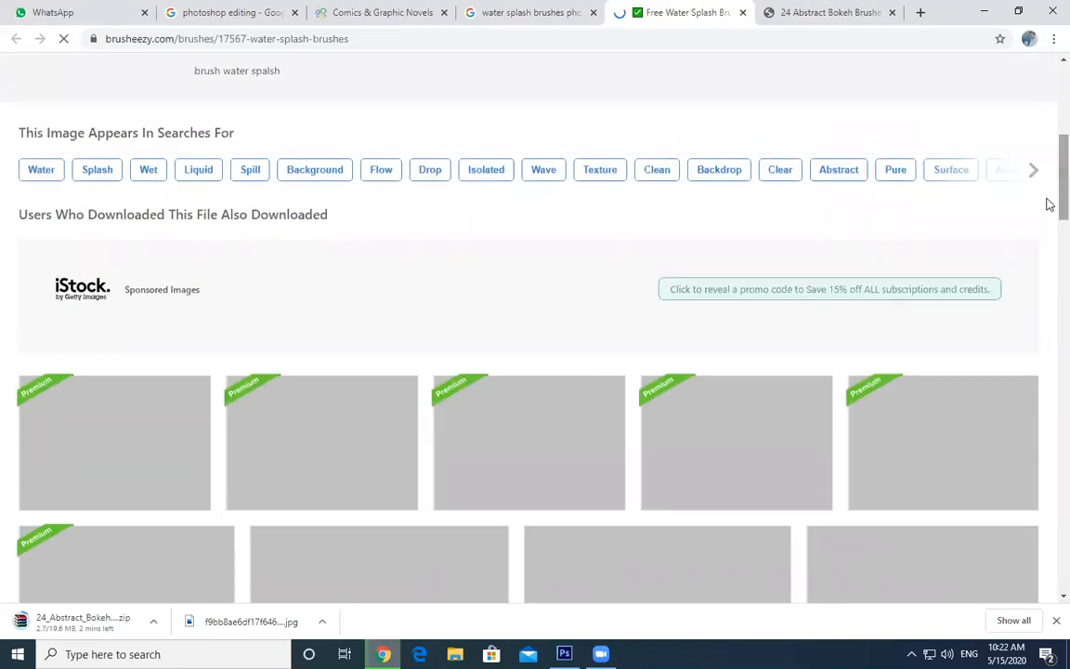
scroll(1049, 206, down, 5)
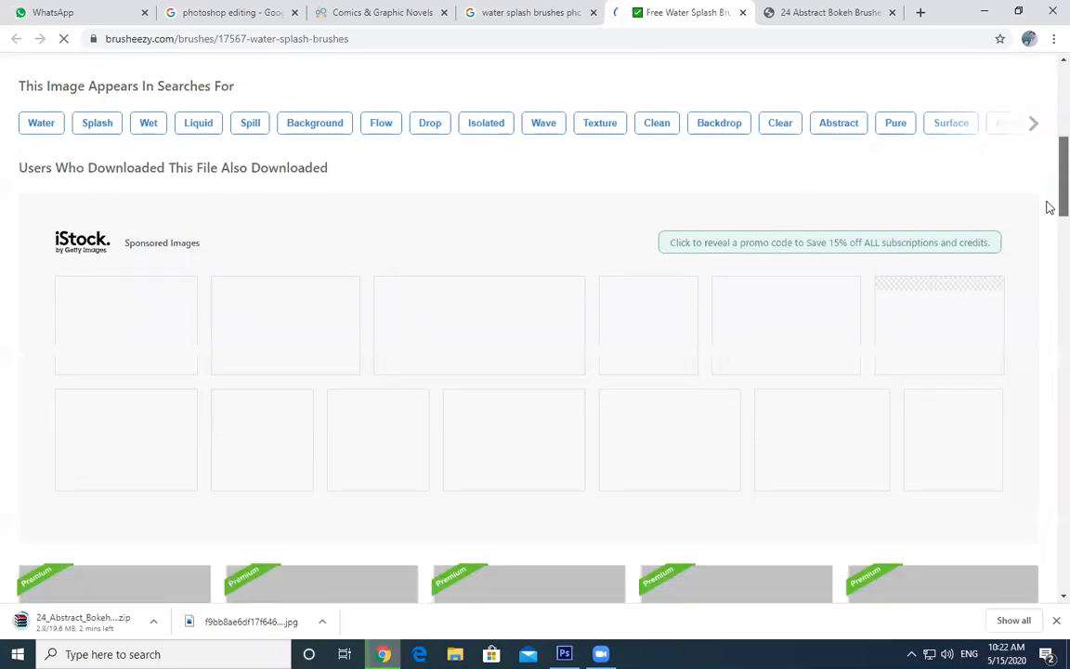
scroll(1048, 288, down, 4)
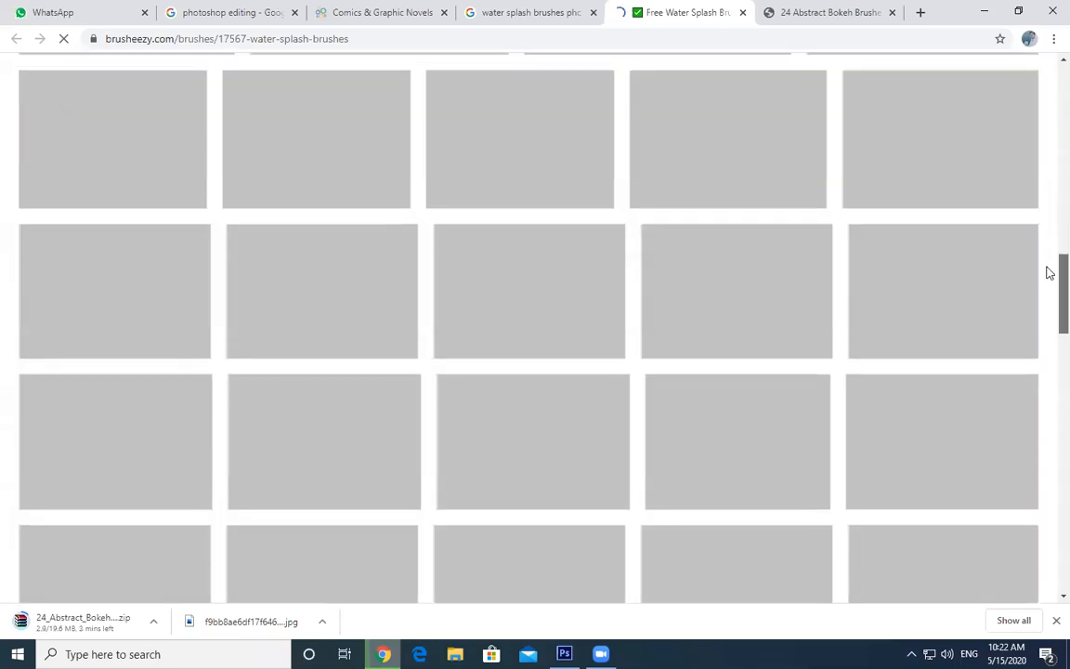
scroll(1046, 260, up, 5)
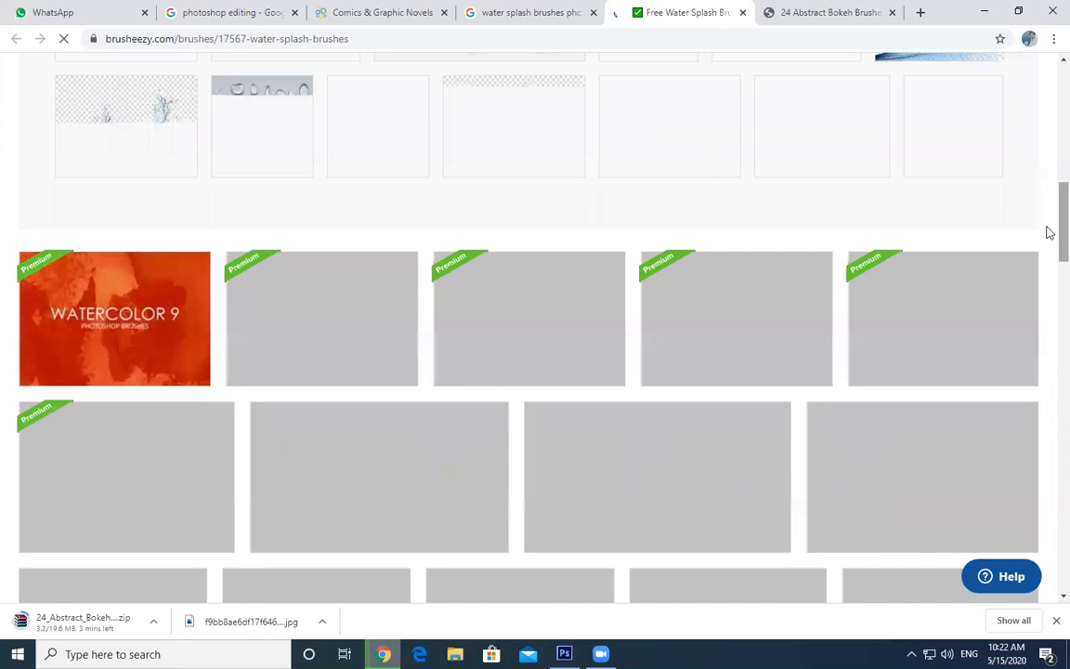
scroll(1049, 198, up, 3)
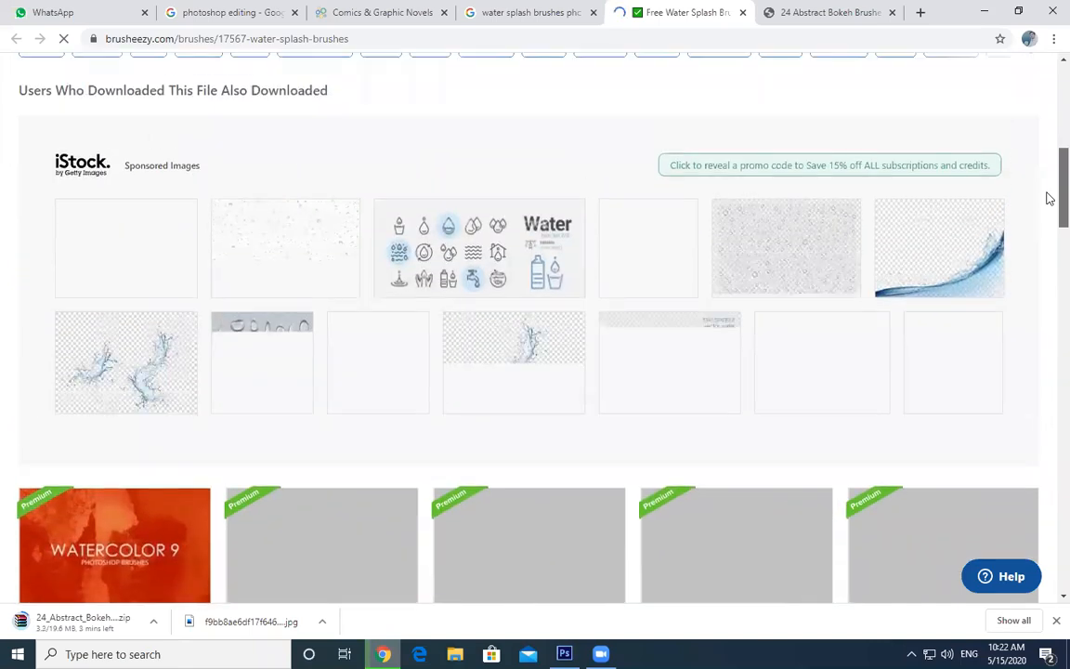
scroll(1048, 223, down, 5)
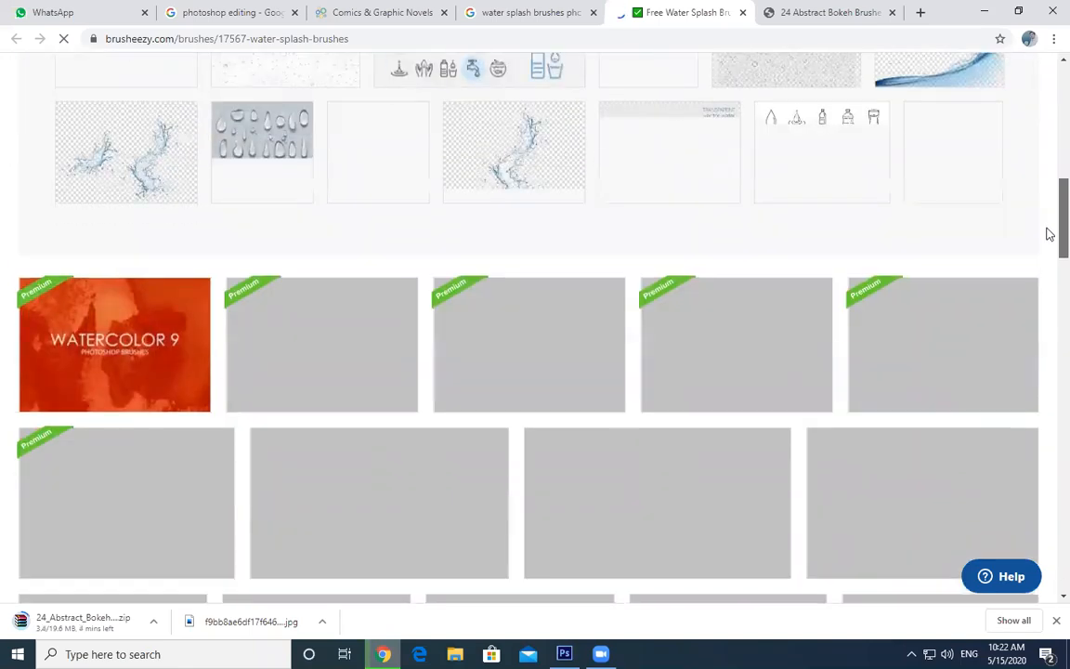
scroll(1048, 260, up, 4)
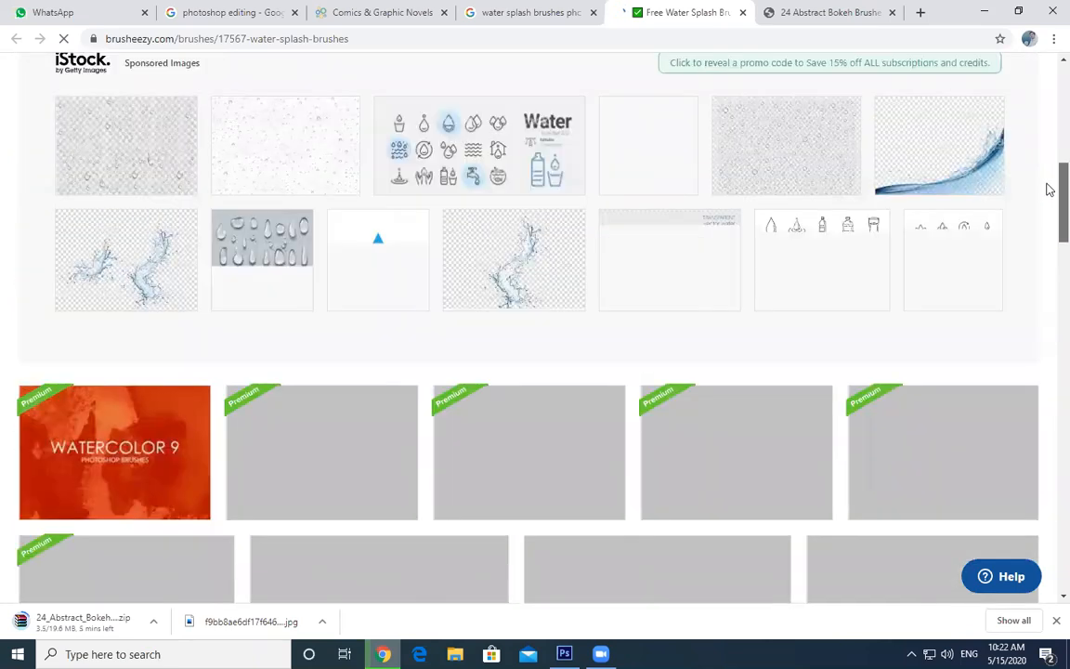
scroll(1049, 190, up, 2)
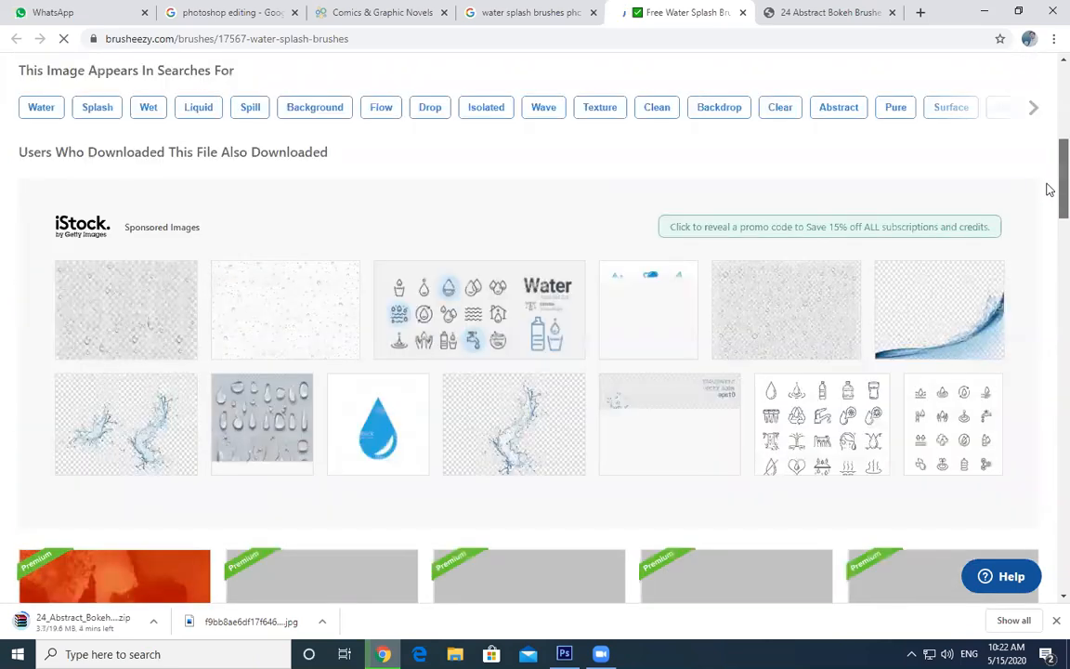
scroll(1049, 214, down, 2)
scroll(1048, 223, down, 2)
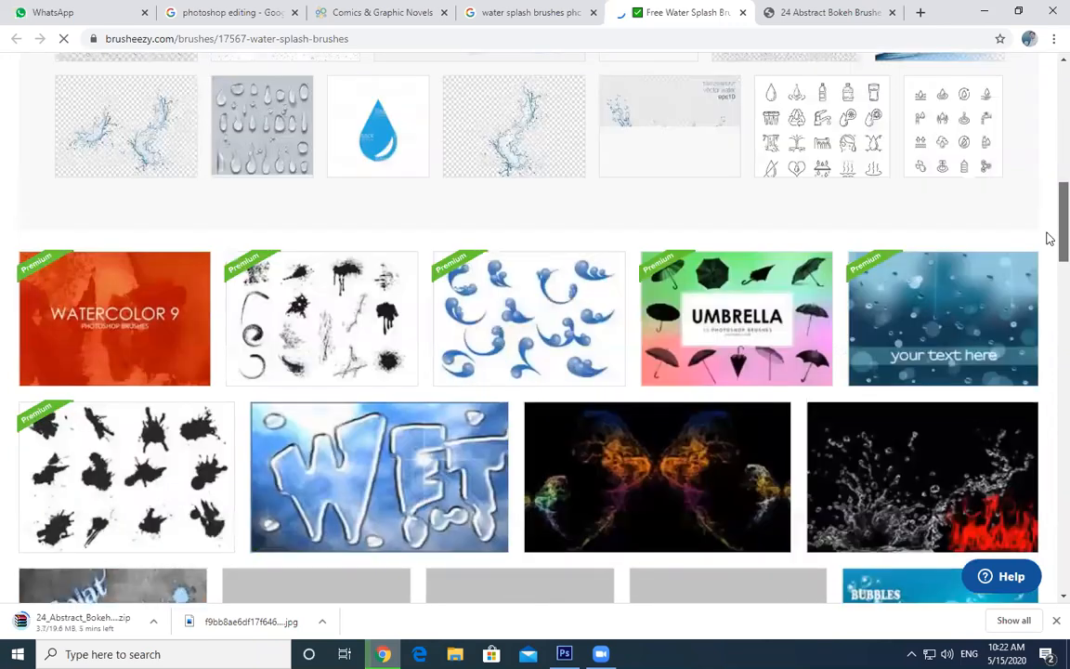
scroll(1049, 248, down, 1)
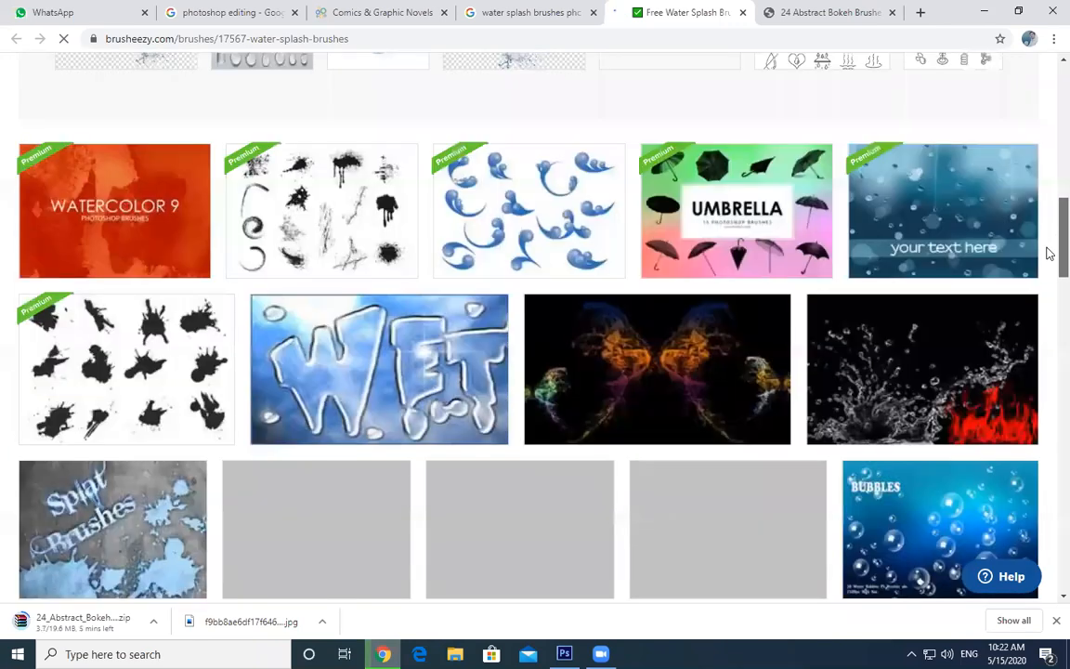
scroll(1049, 253, down, 2)
scroll(1049, 252, down, 1)
scroll(1049, 253, up, 1)
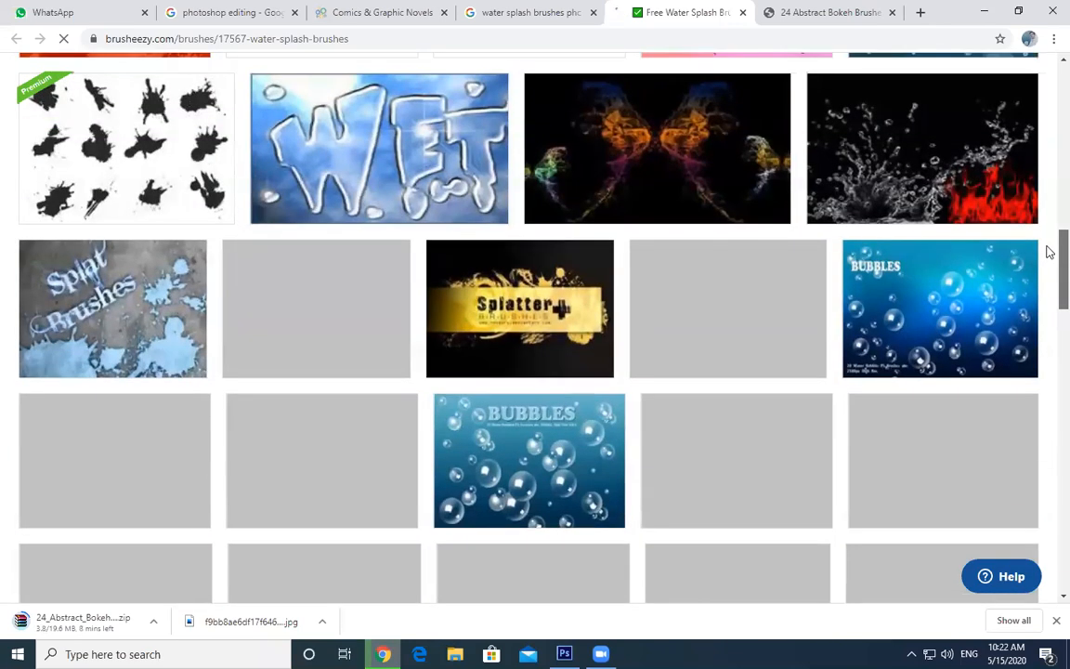
scroll(1049, 253, up, 2)
scroll(1049, 279, down, 1)
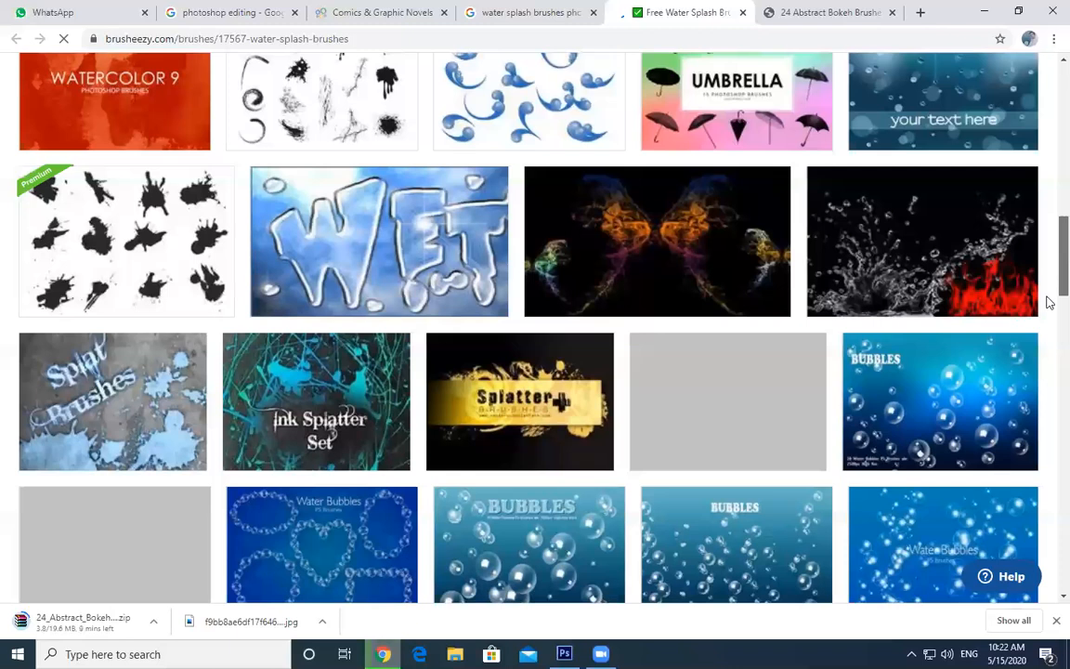
scroll(1049, 302, down, 2)
scroll(1047, 316, down, 3)
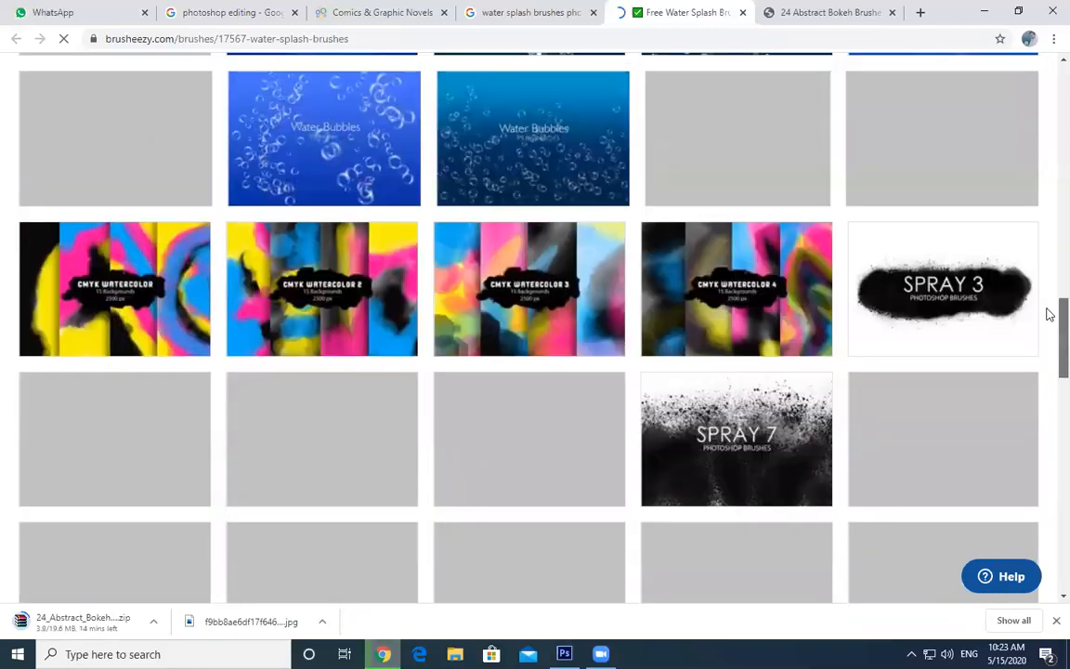
scroll(1049, 297, up, 2)
scroll(1049, 293, up, 2)
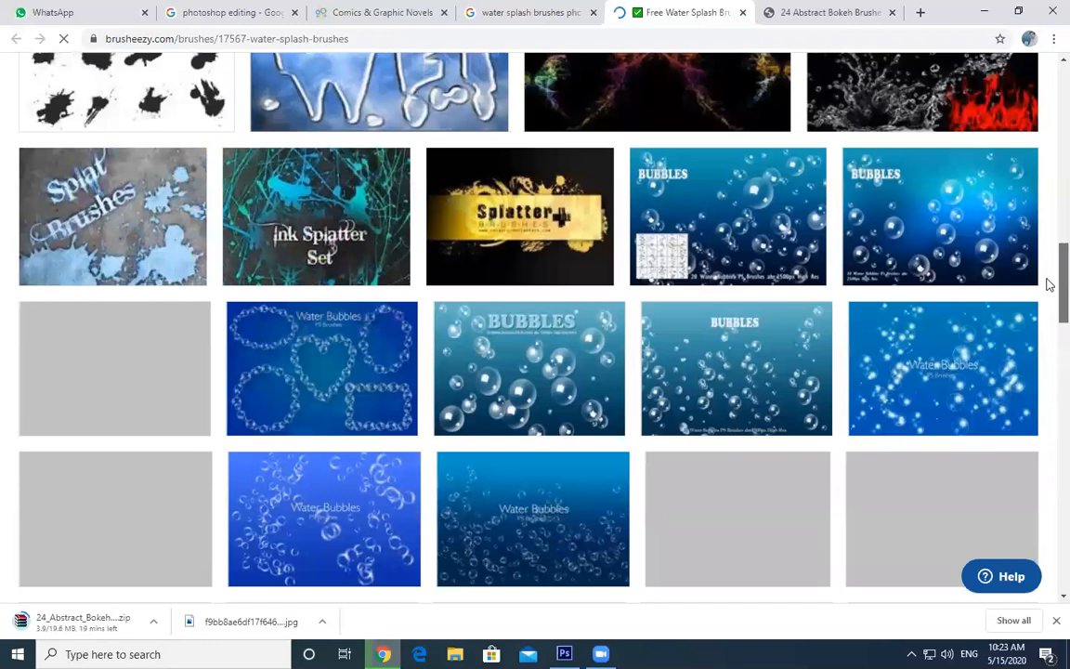
scroll(1049, 307, down, 5)
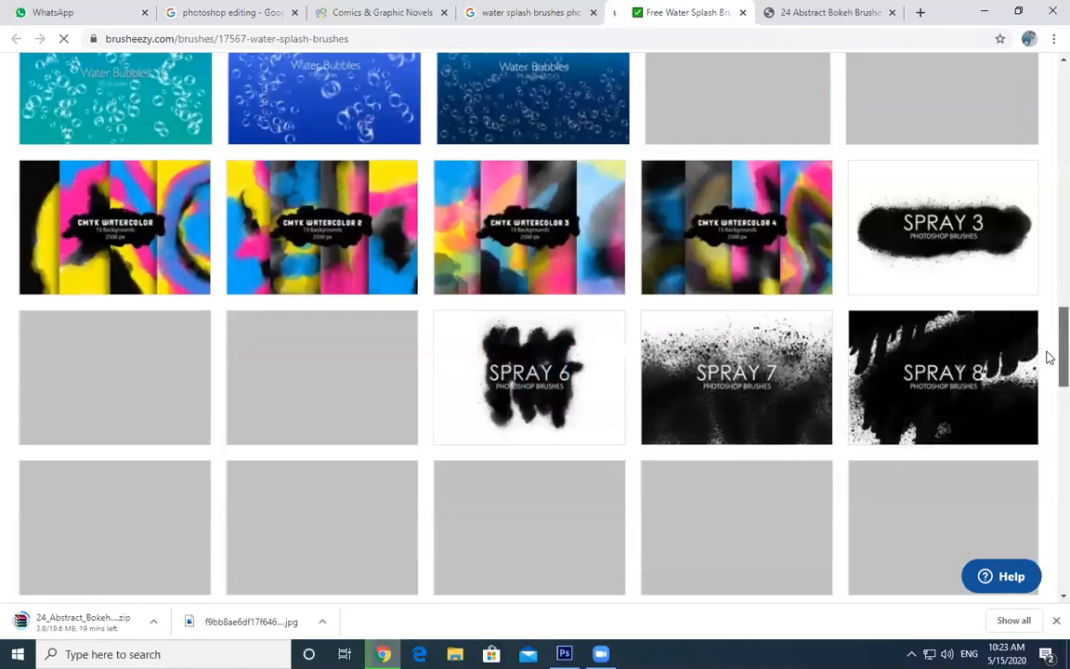
scroll(1049, 342, up, 5)
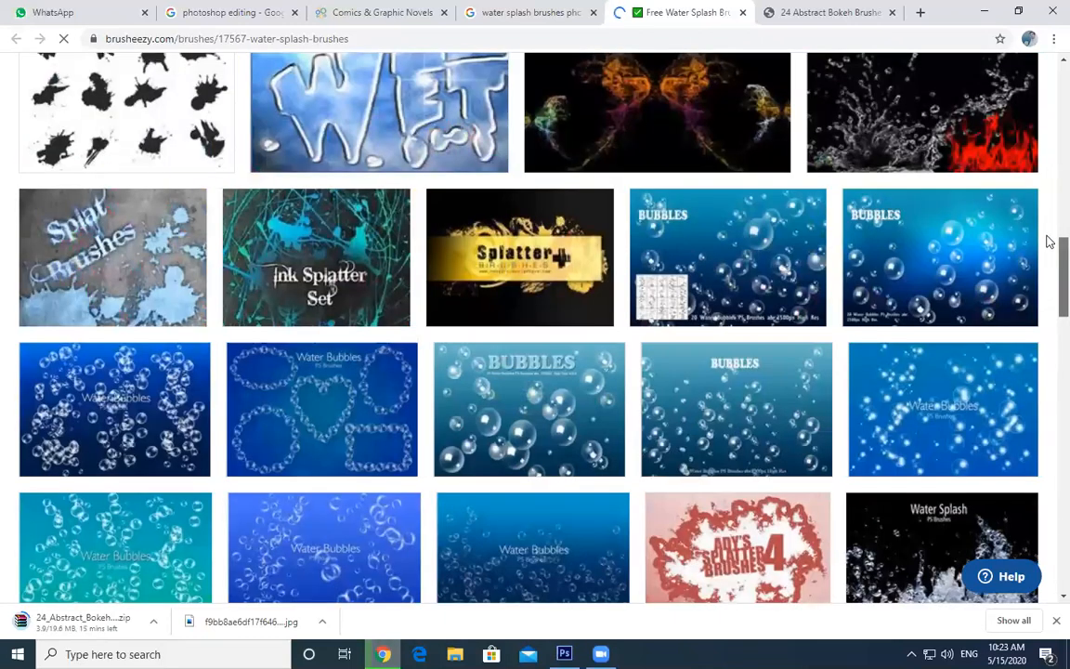
scroll(1049, 268, up, 2)
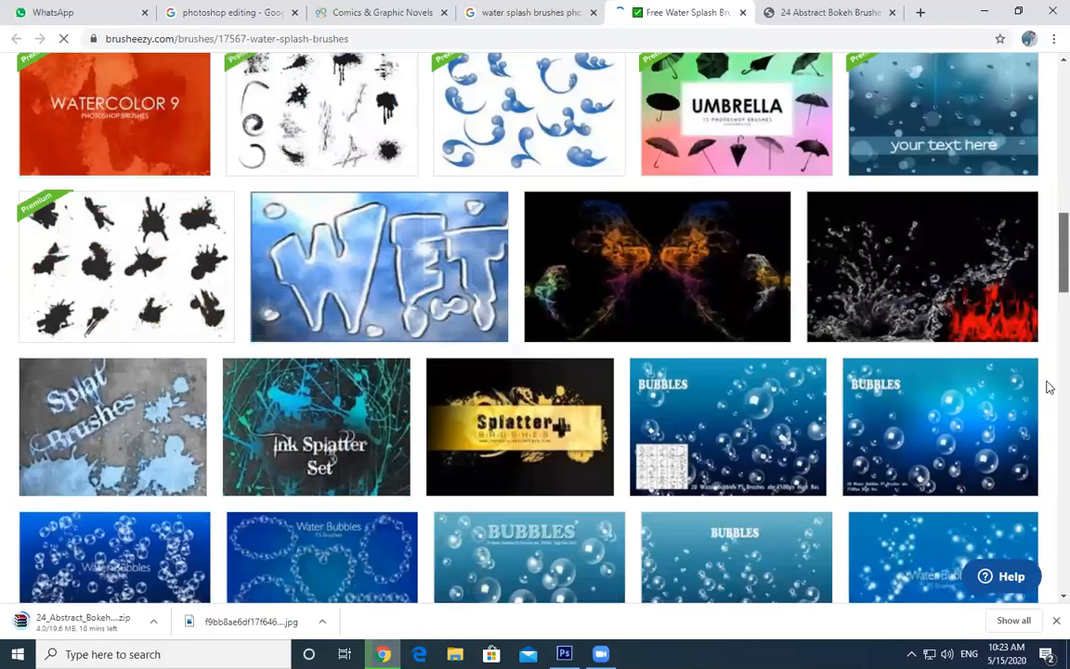
- Browse the related brush packs below the Water Splash Brushes and open the Fire Water pack
scroll(1050, 390, down, 9)
scroll(1047, 364, up, 2)
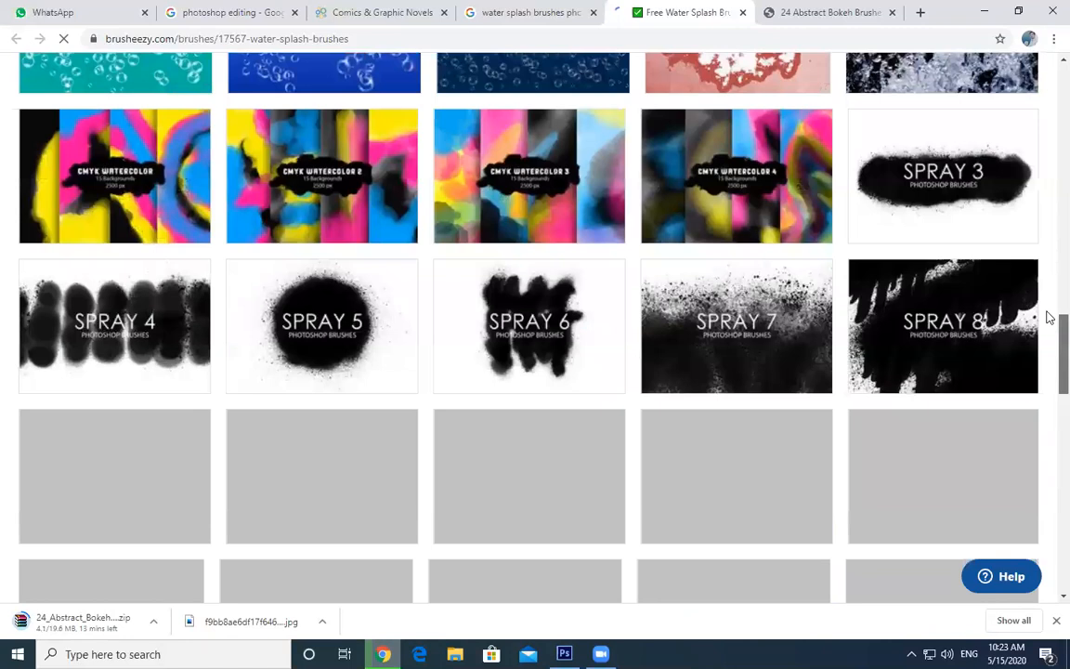
scroll(1050, 297, up, 3)
scroll(1047, 227, up, 7)
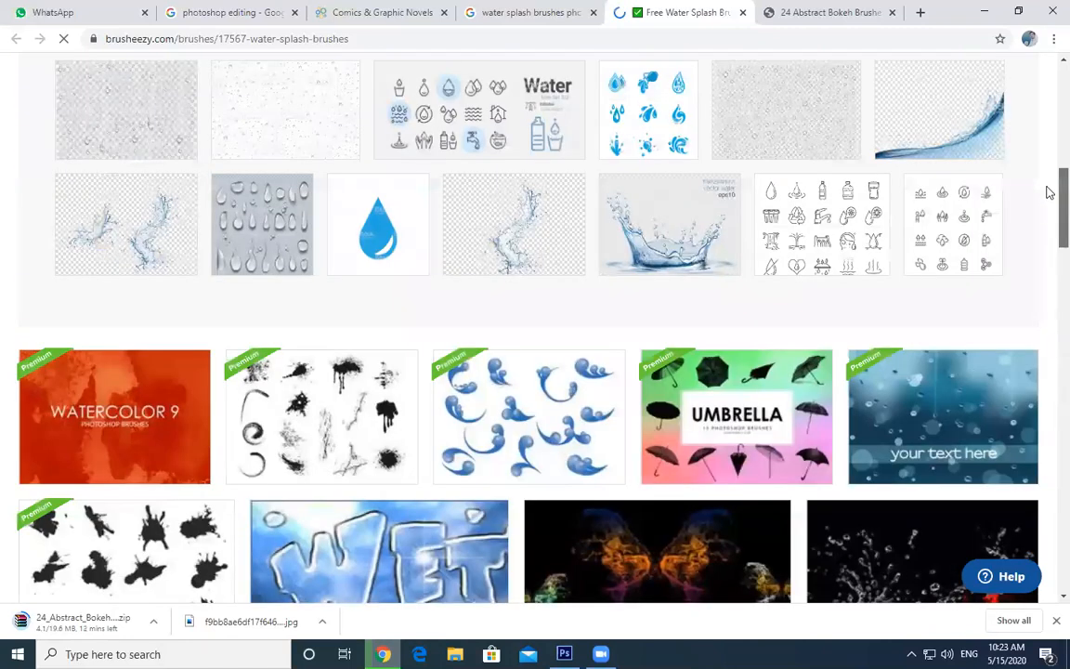
scroll(1050, 204, up, 2)
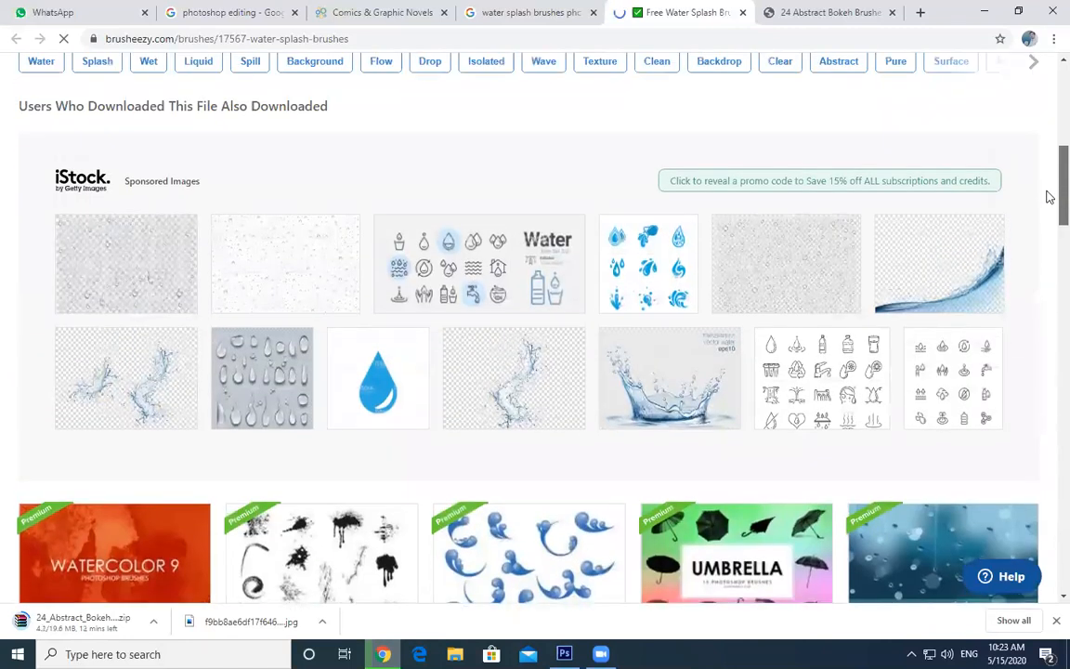
scroll(1048, 206, down, 2)
scroll(1046, 242, down, 3)
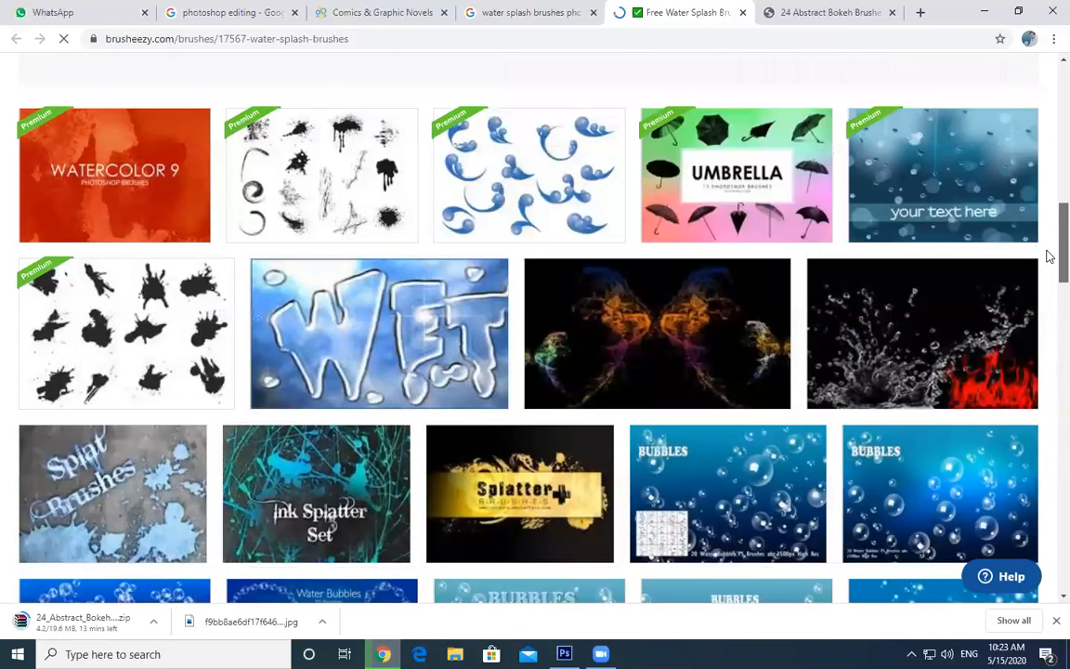
scroll(980, 297, down, 1)
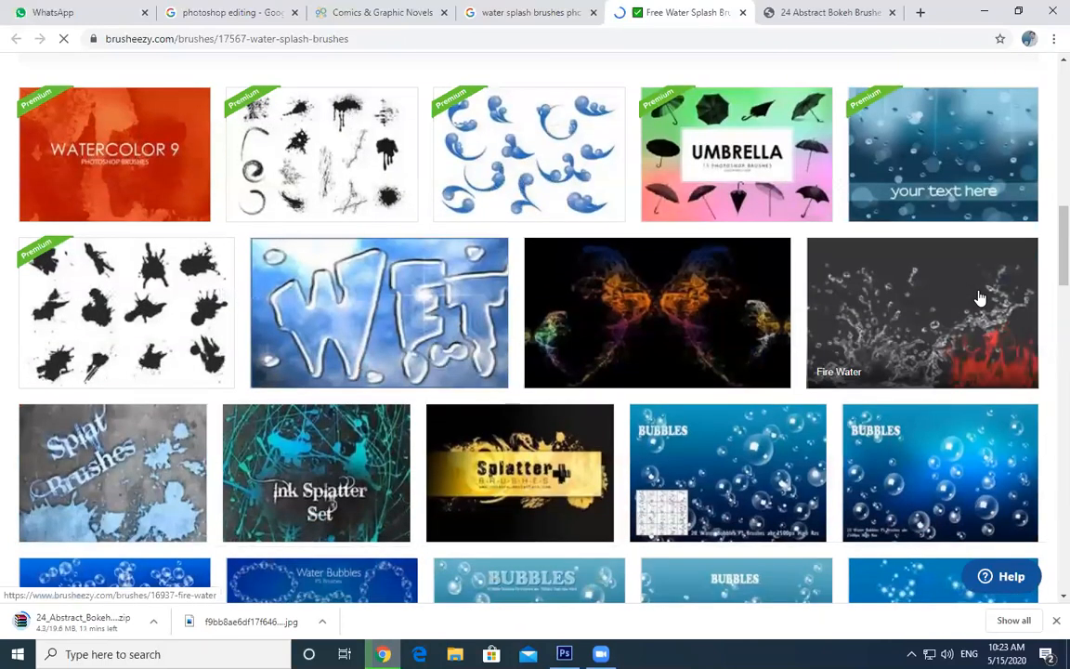
click(1022, 311)
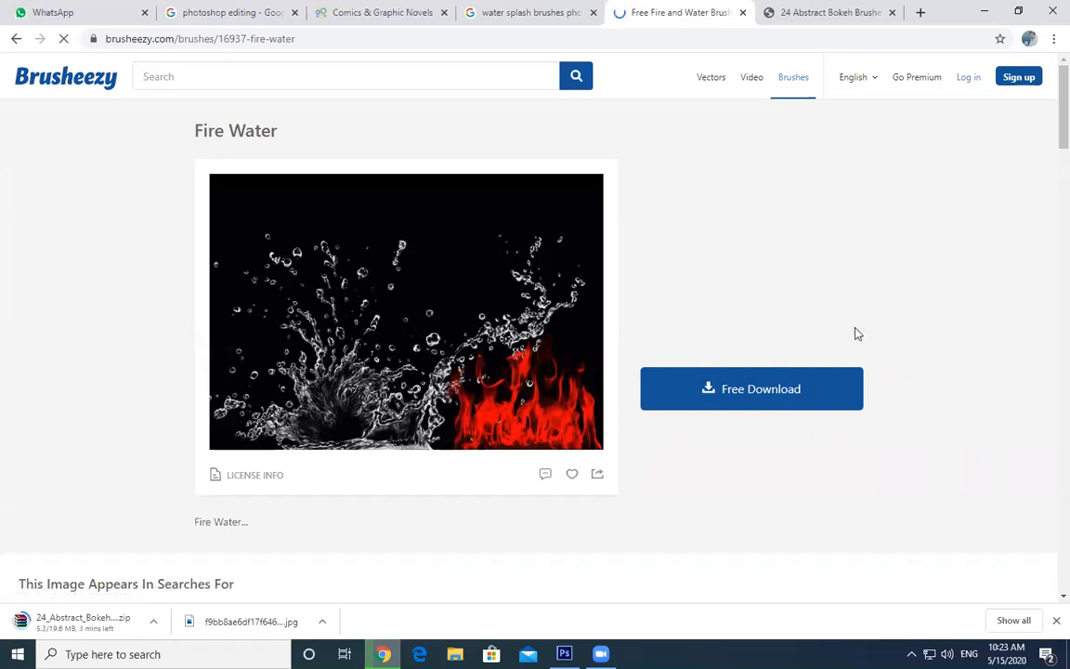
- Check the reference photo edit in the image results, and start the free download of the Fire Water brush pack
click(509, 9)
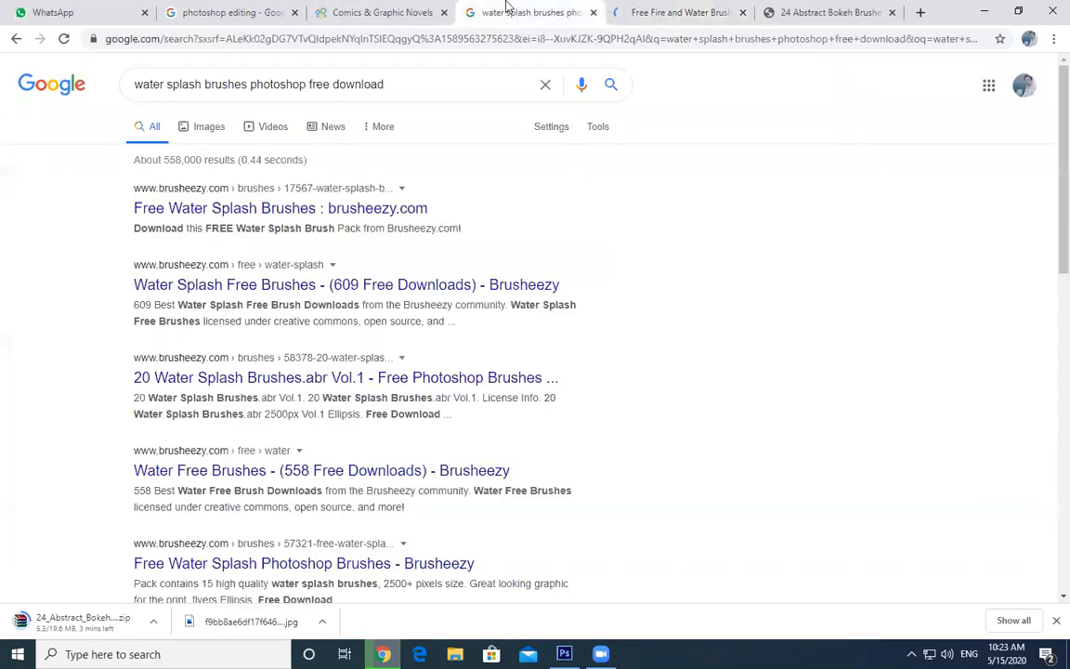
click(200, 7)
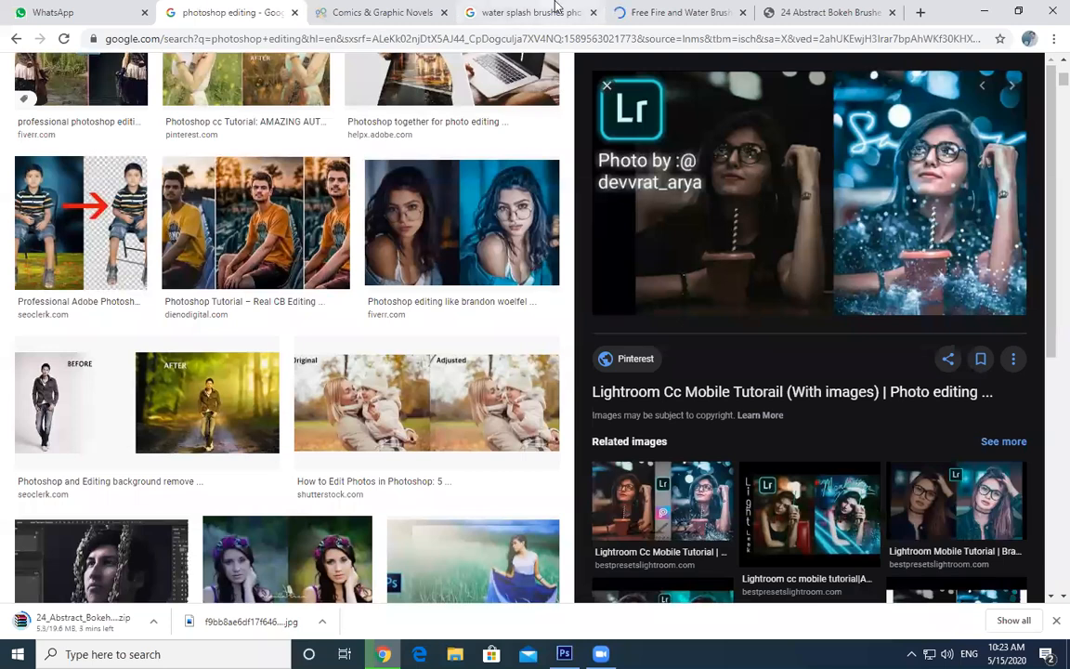
click(641, 5)
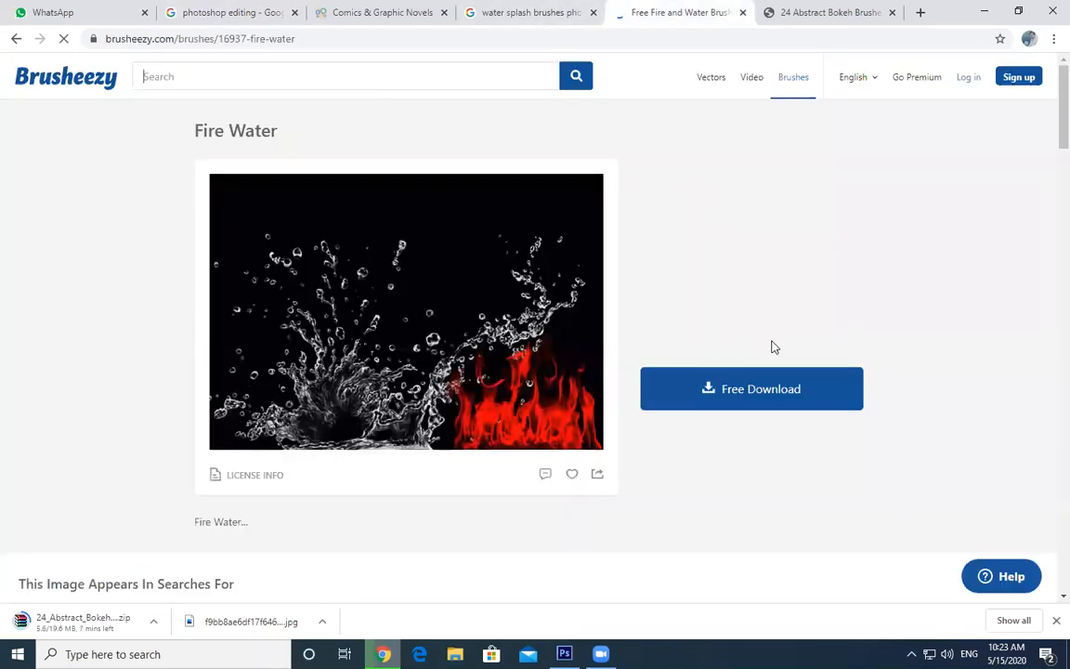
click(766, 391)
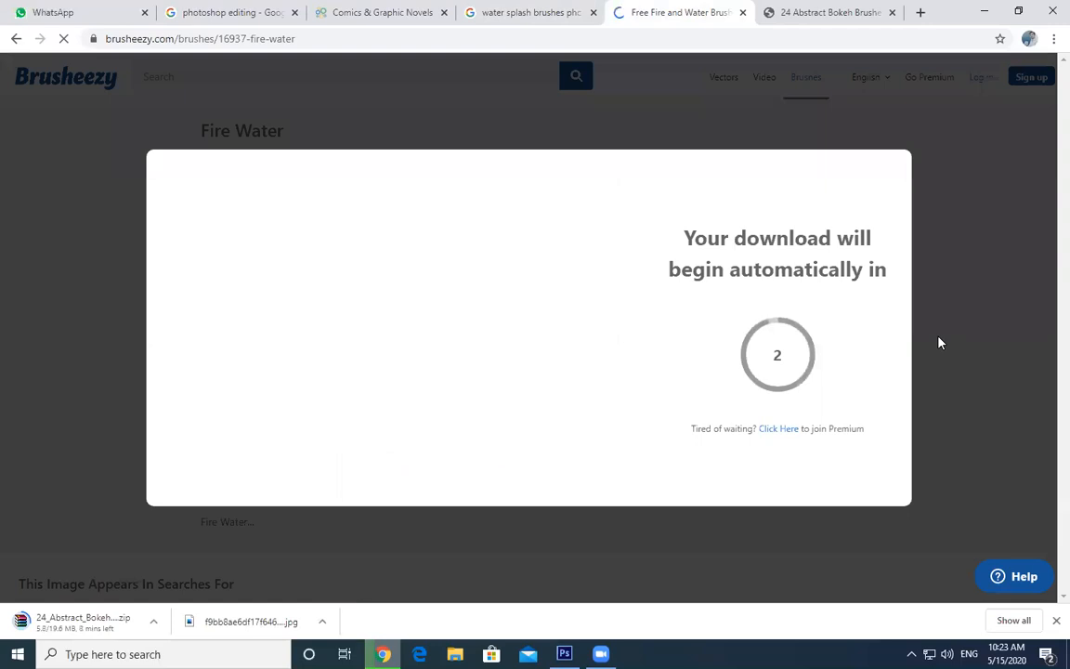
- Look through the "photoshop editing" image results for other photos to work with
click(492, 7)
click(232, 20)
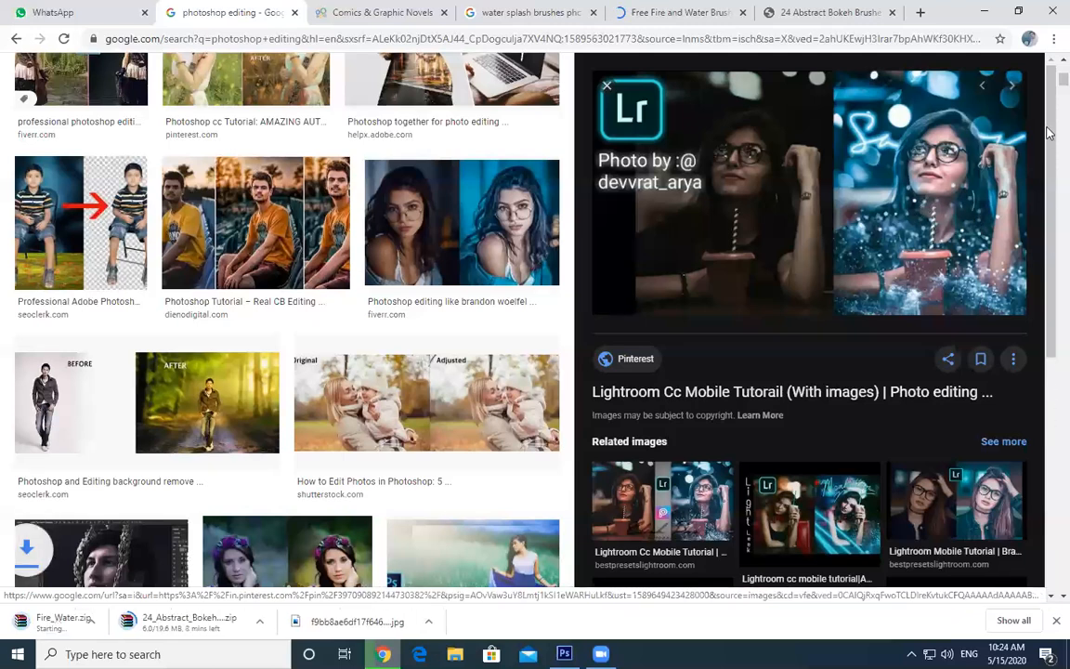
scroll(1050, 84, down, 6)
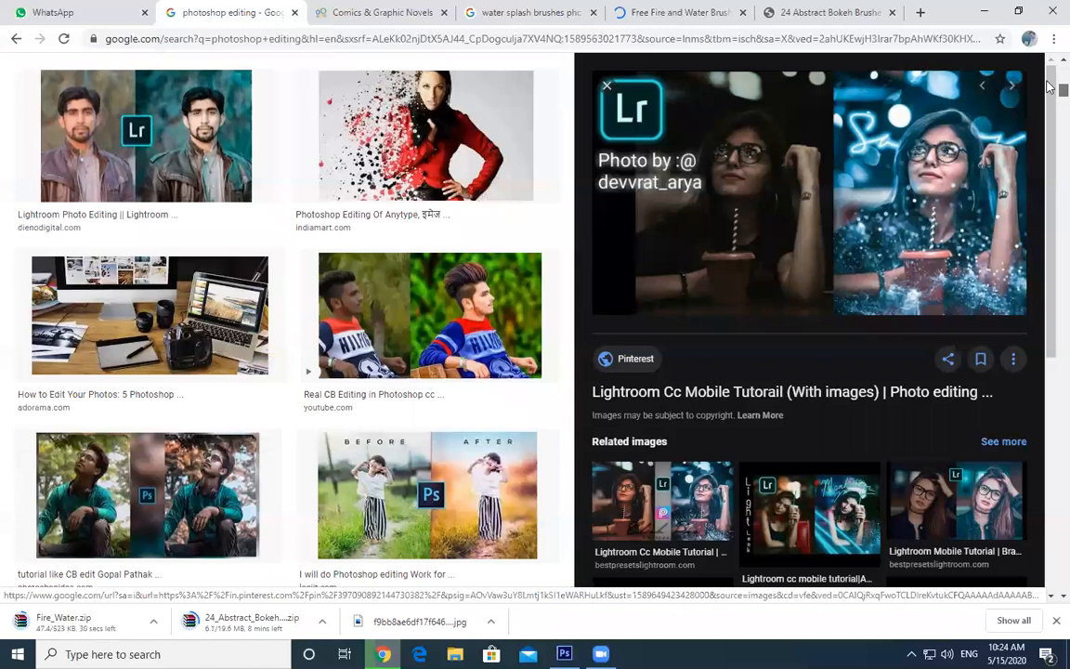
scroll(1050, 85, up, 5)
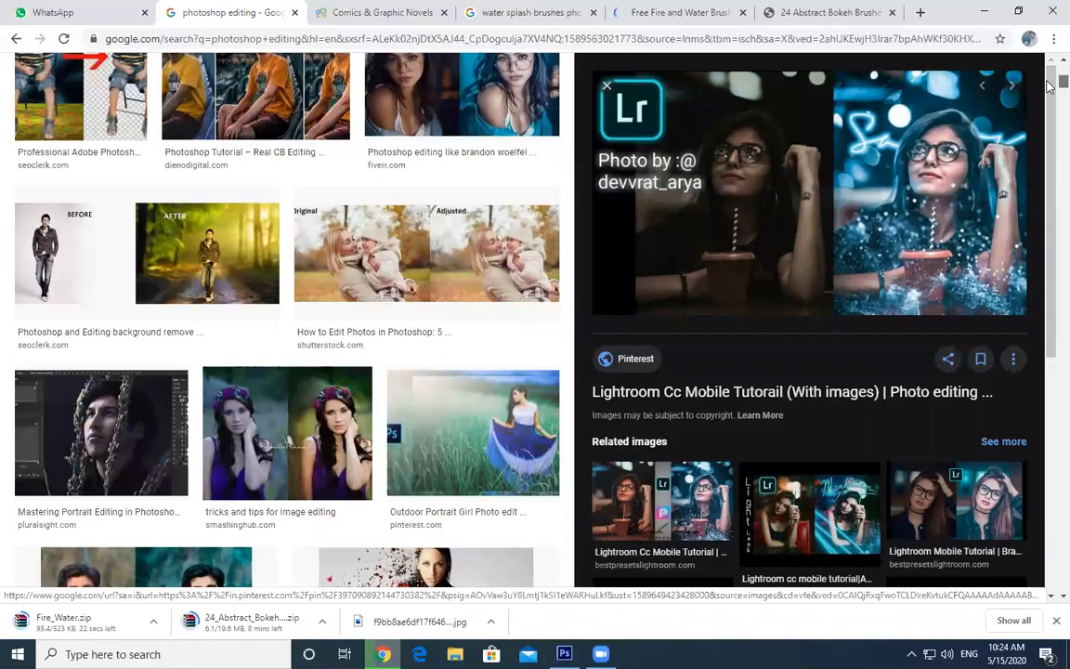
scroll(1050, 86, down, 5)
scroll(1048, 108, down, 5)
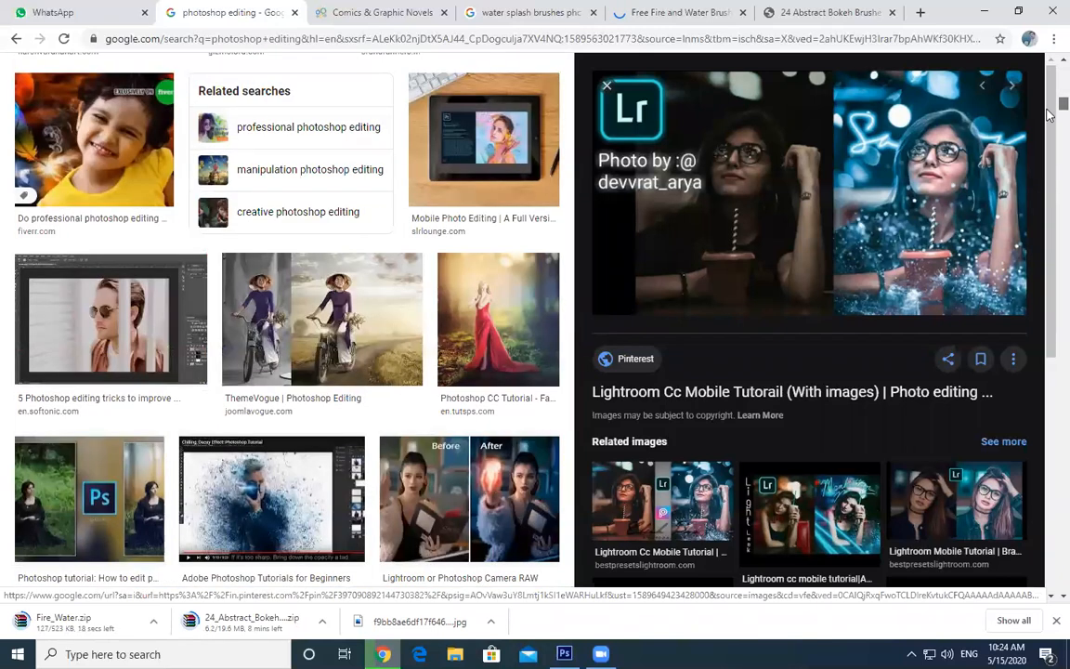
scroll(1048, 125, down, 5)
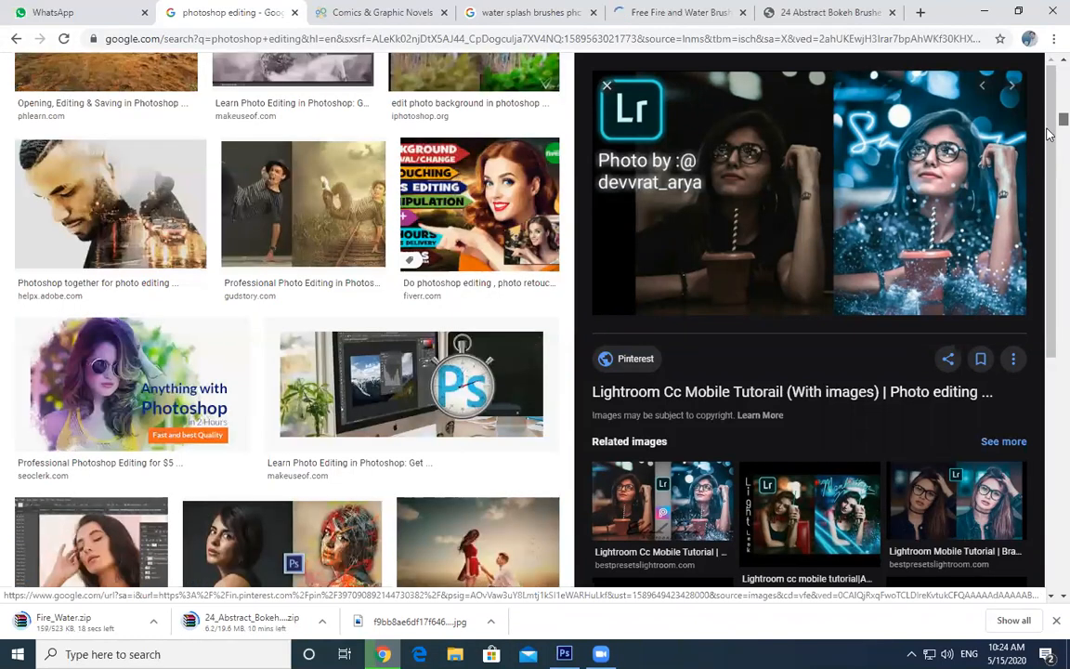
scroll(1048, 135, down, 5)
scroll(1048, 144, down, 5)
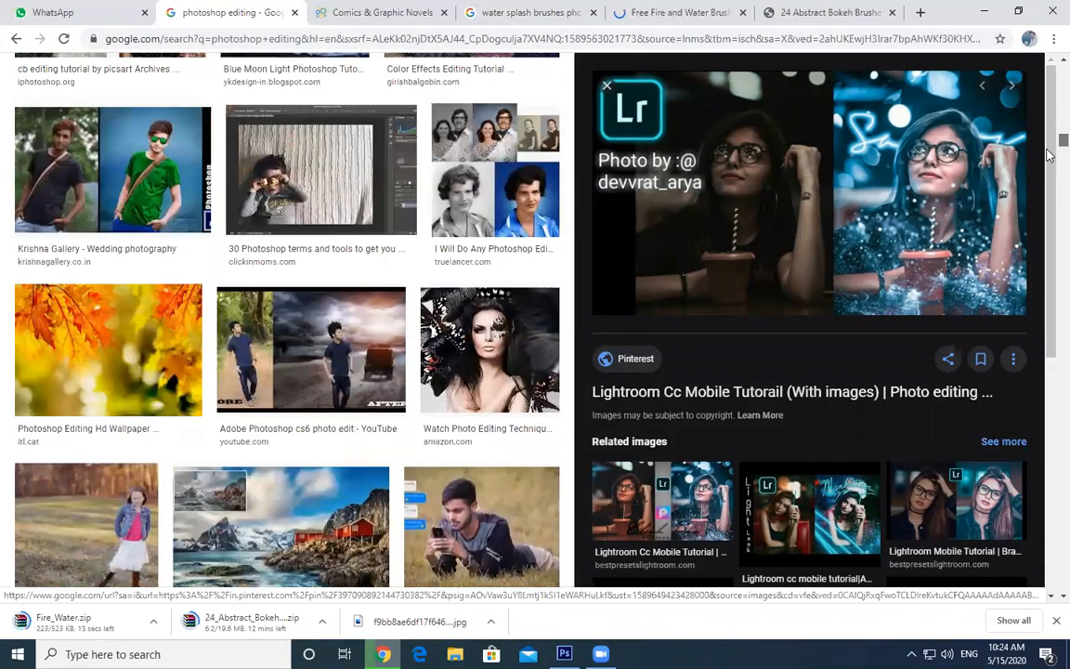
scroll(1048, 149, up, 1)
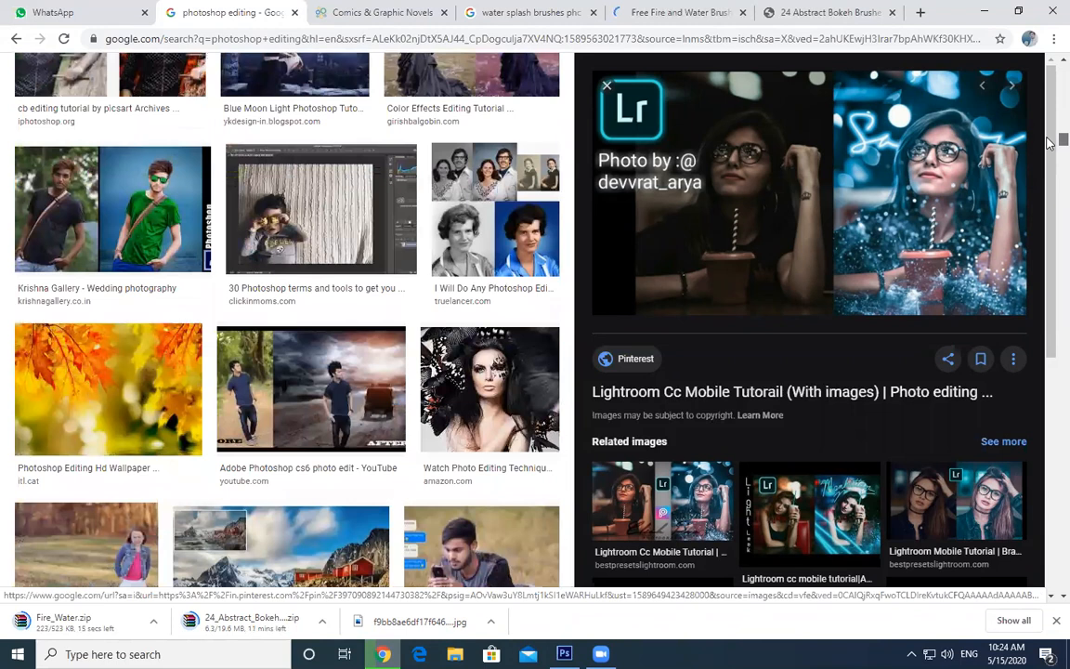
scroll(1048, 141, up, 5)
scroll(288, 86, up, 5)
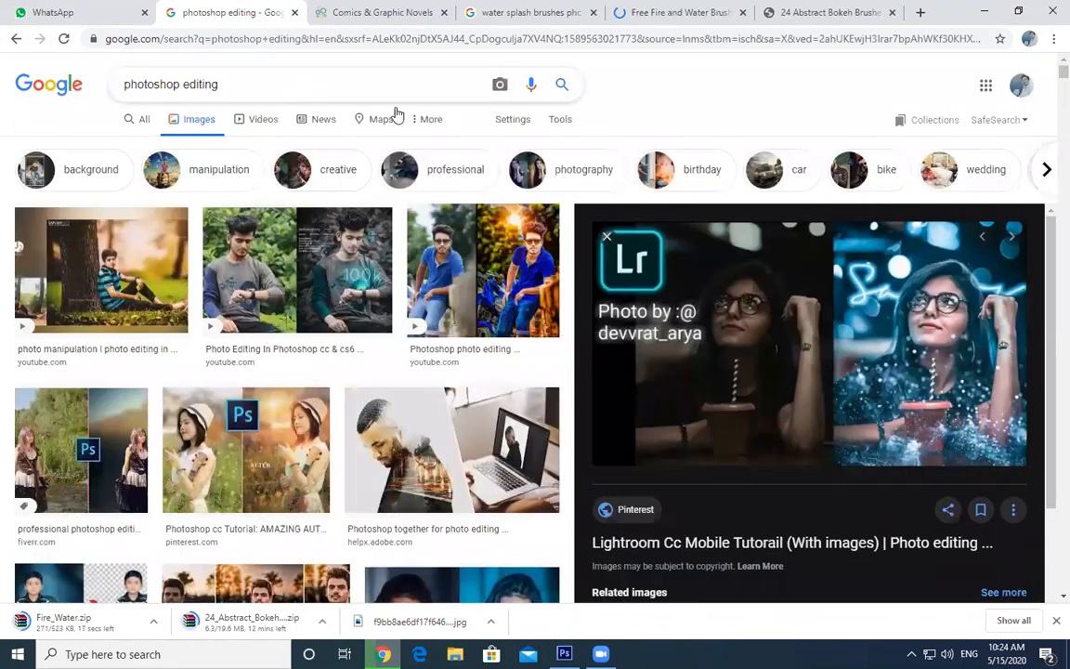
- Replace the "photoshop editing" image query with the suggested search "portrait editing"
drag(220, 82, 5, 100)
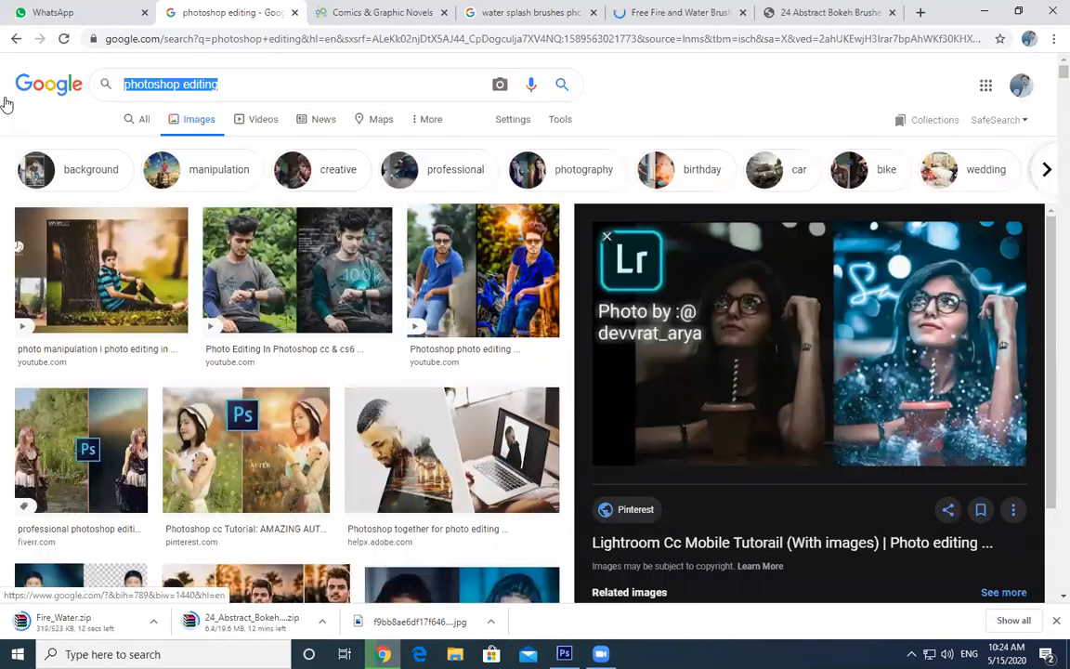
text(po)
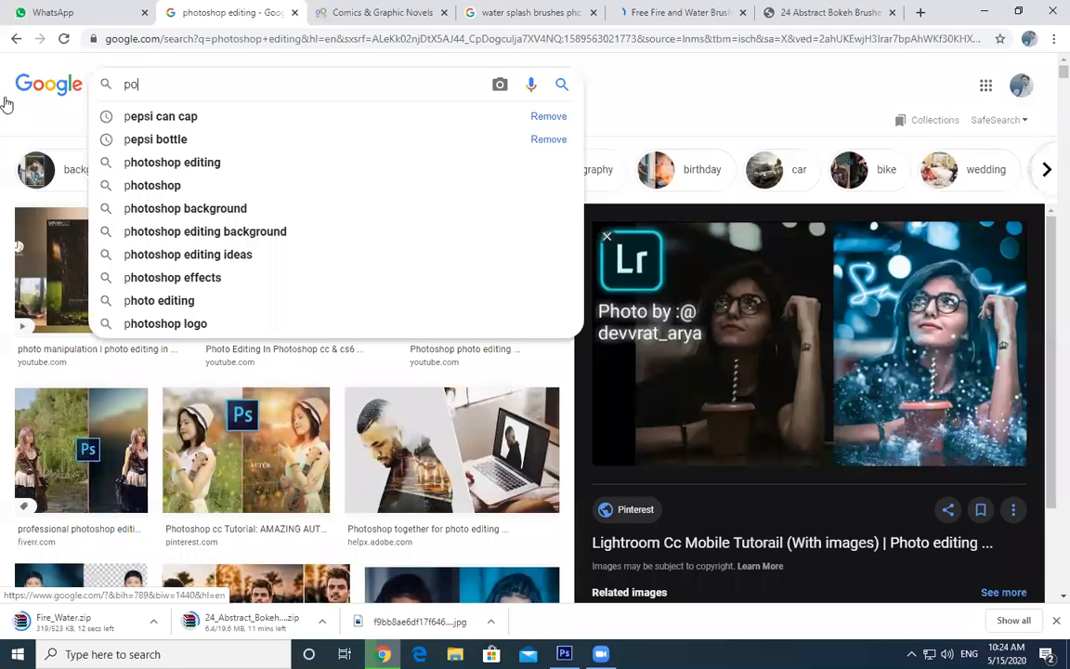
text(rta)
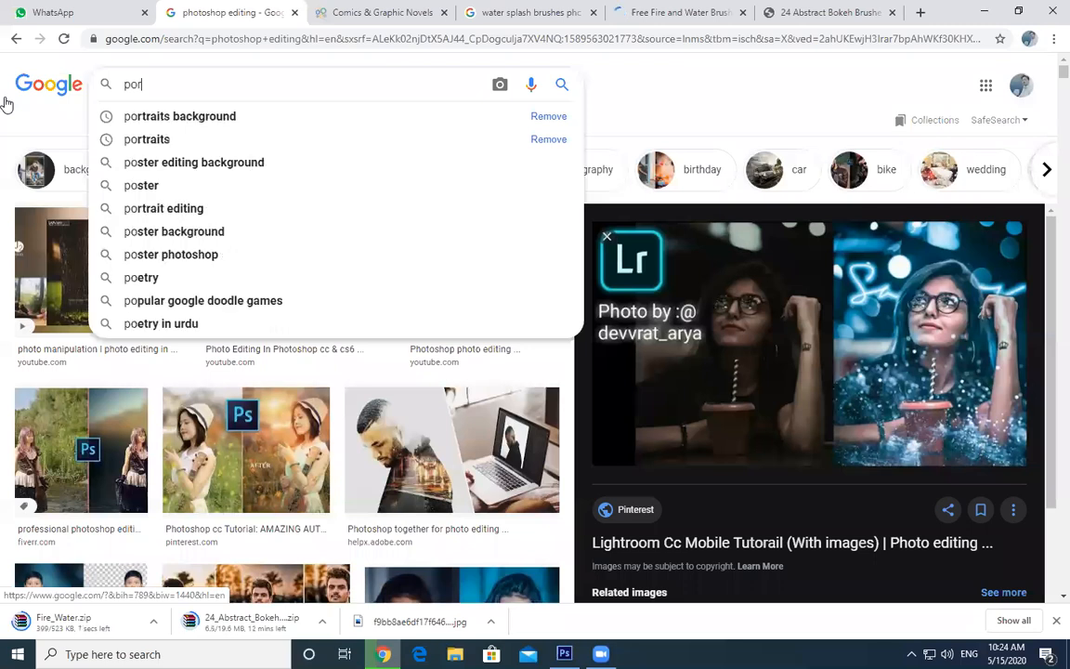
key(Down)
key(Down)
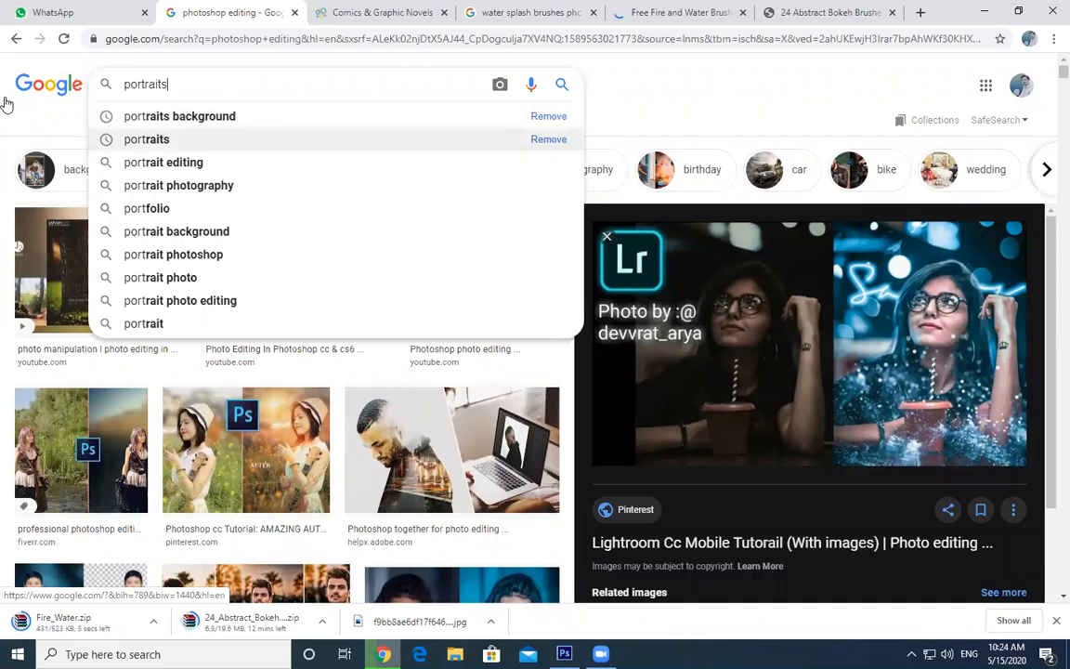
key(Down)
key(Return)
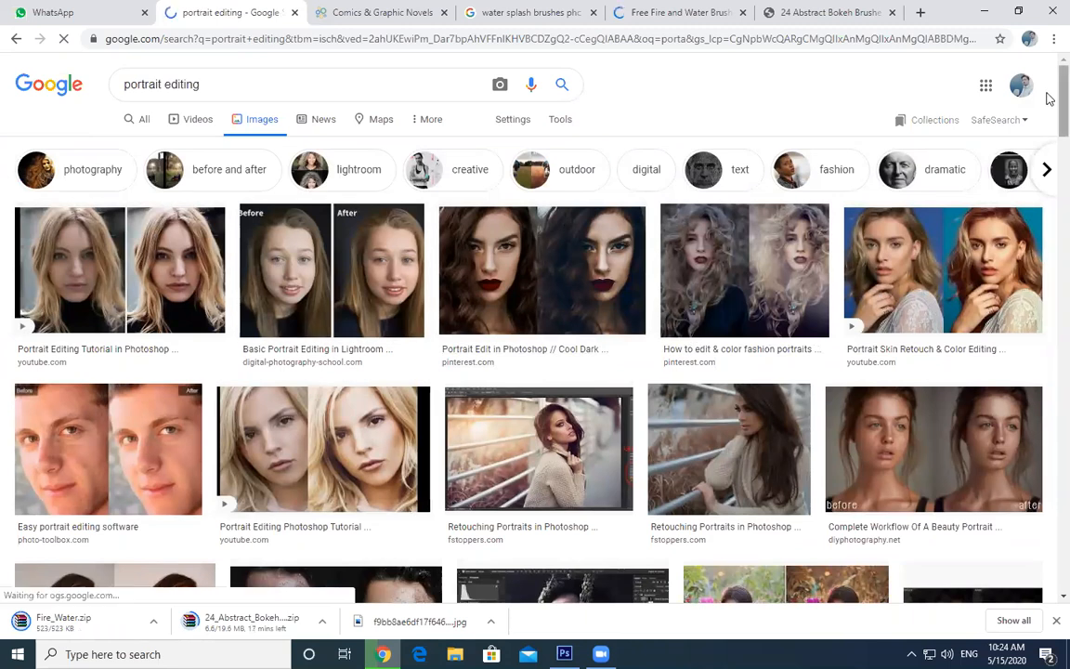
- Skim the portrait editing images and refine the image search to "portrait for editing"
scroll(1047, 112, down, 3)
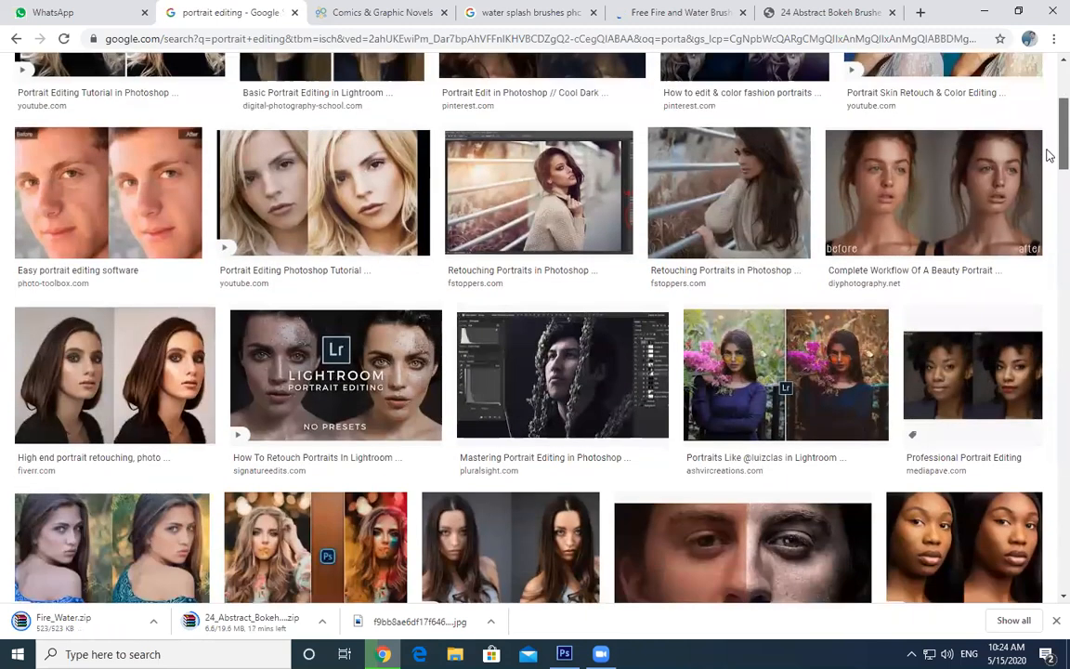
scroll(1047, 153, down, 3)
scroll(1047, 216, up, 2)
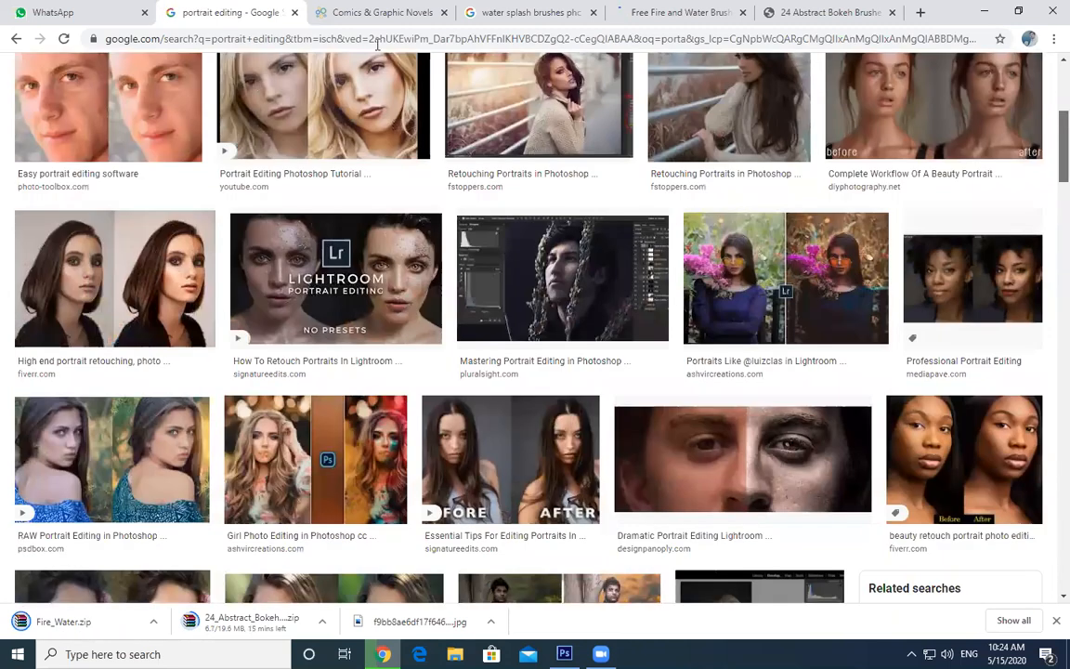
scroll(164, 83, up, 4)
click(163, 84)
text(for editing)
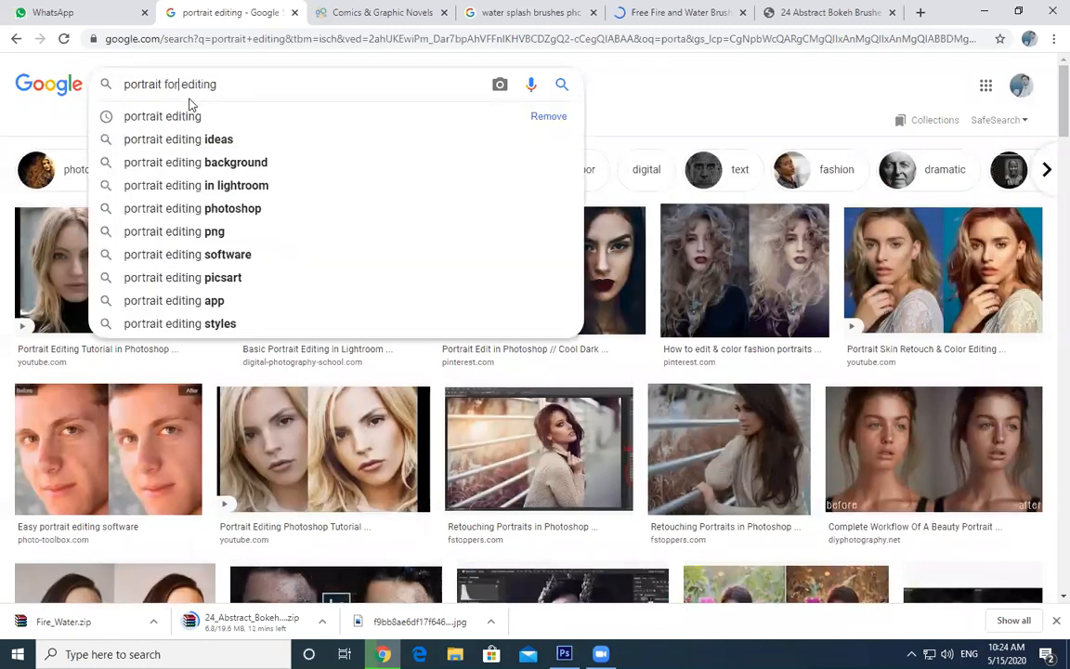
key(Return)
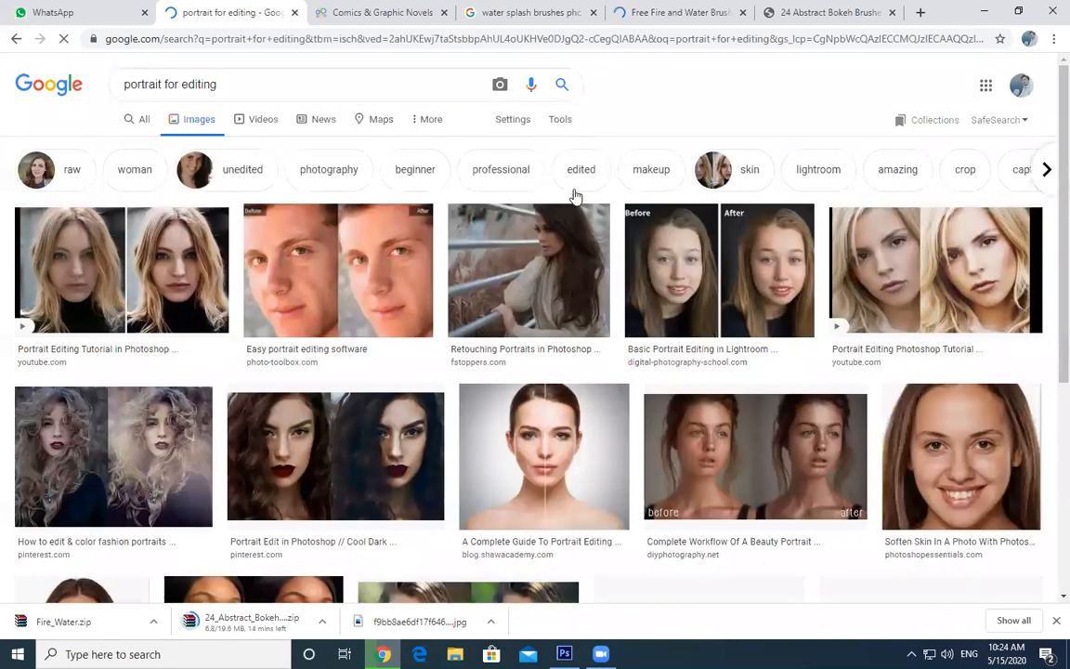
- Browse the "portrait for editing" results and open the preview of the ashvircreations.com girl portrait with the white hat
scroll(1047, 289, down, 2)
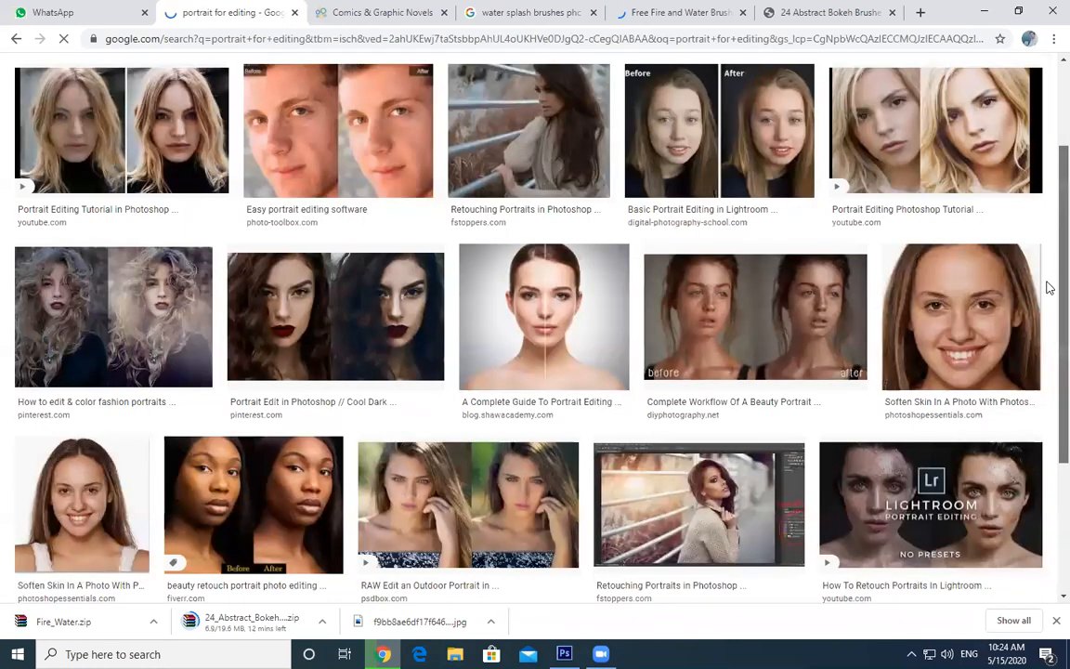
scroll(1050, 295, down, 5)
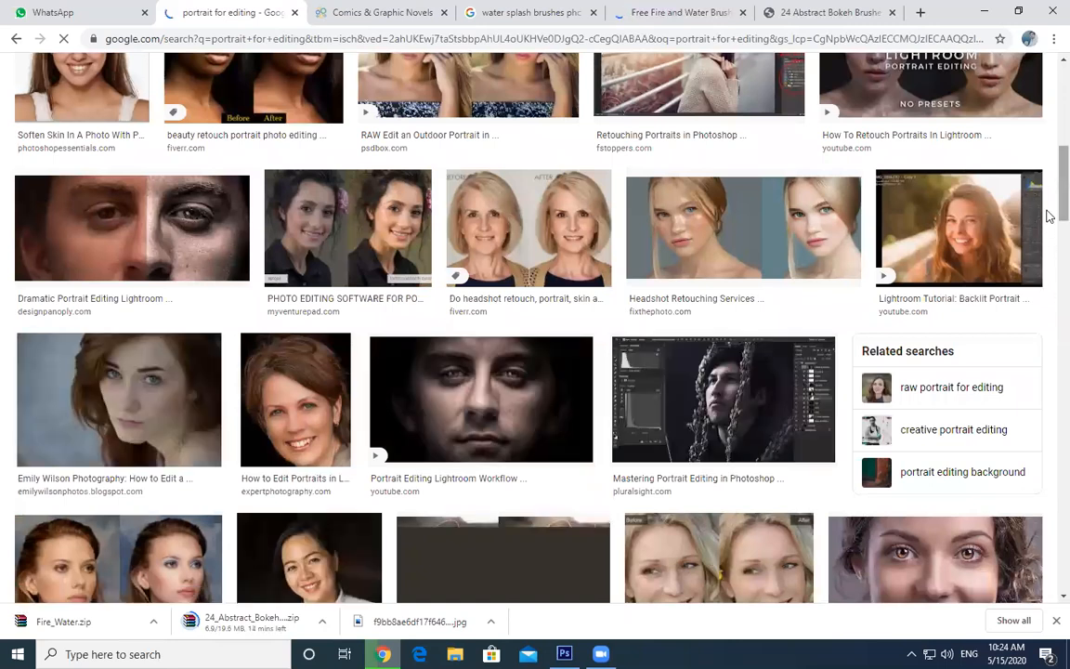
scroll(1047, 212, down, 3)
scroll(1047, 215, down, 2)
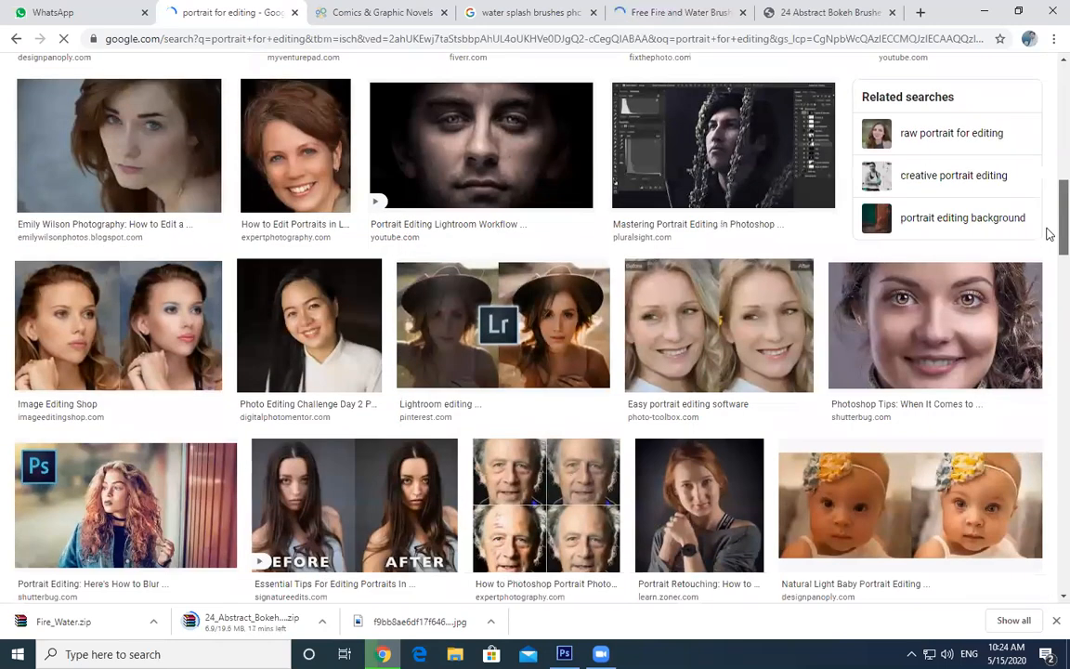
scroll(1047, 238, down, 1)
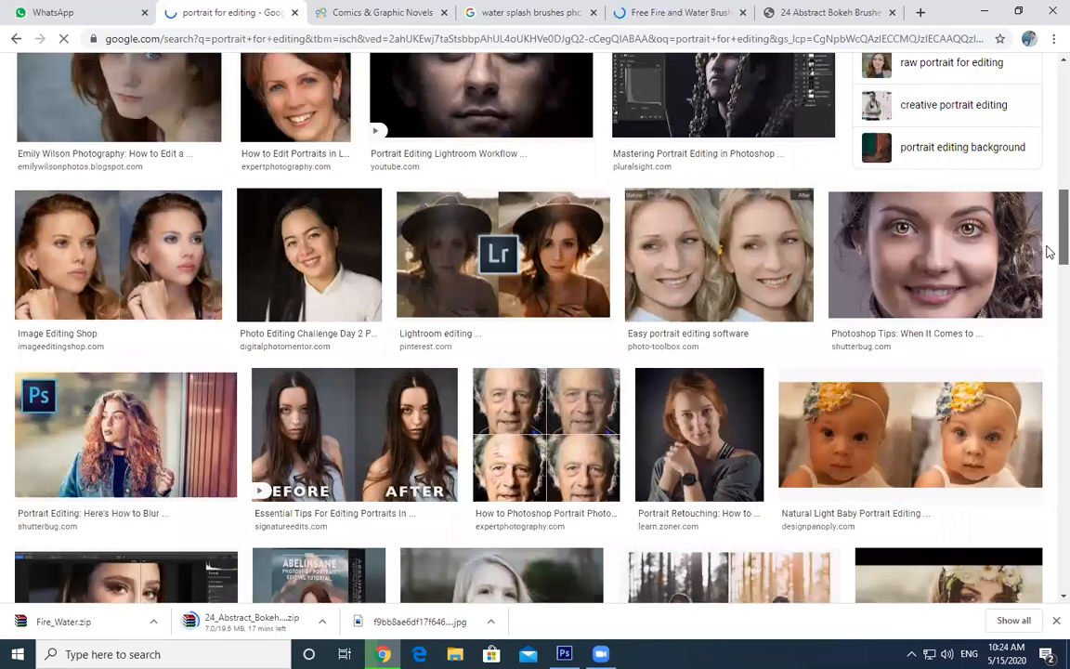
scroll(1047, 246, down, 1)
scroll(1047, 270, down, 1)
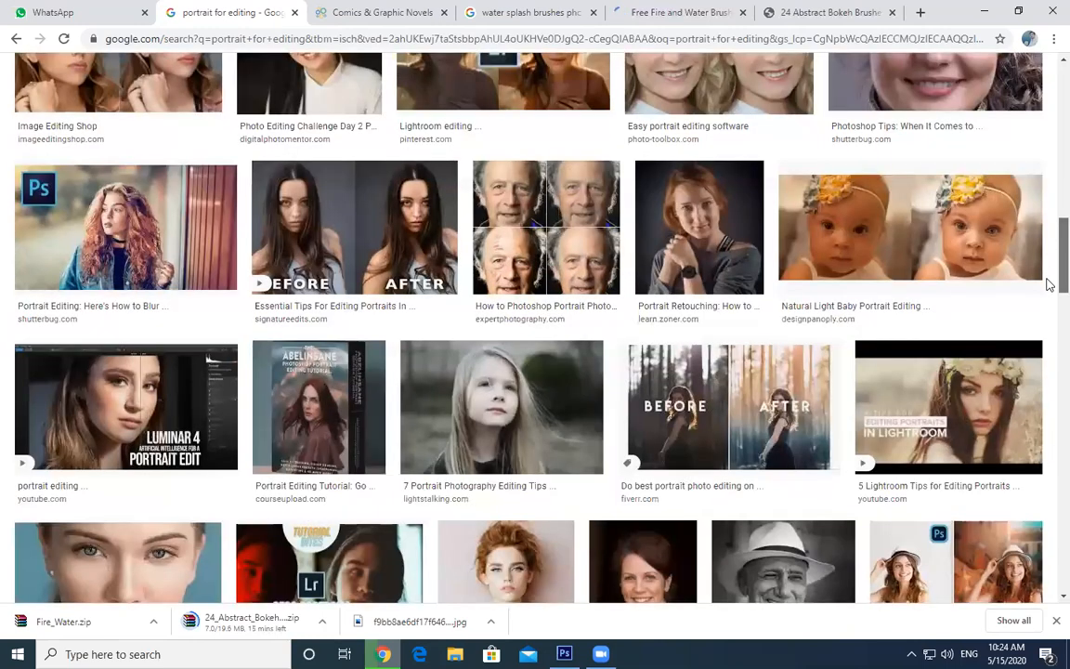
scroll(1048, 272, down, 1)
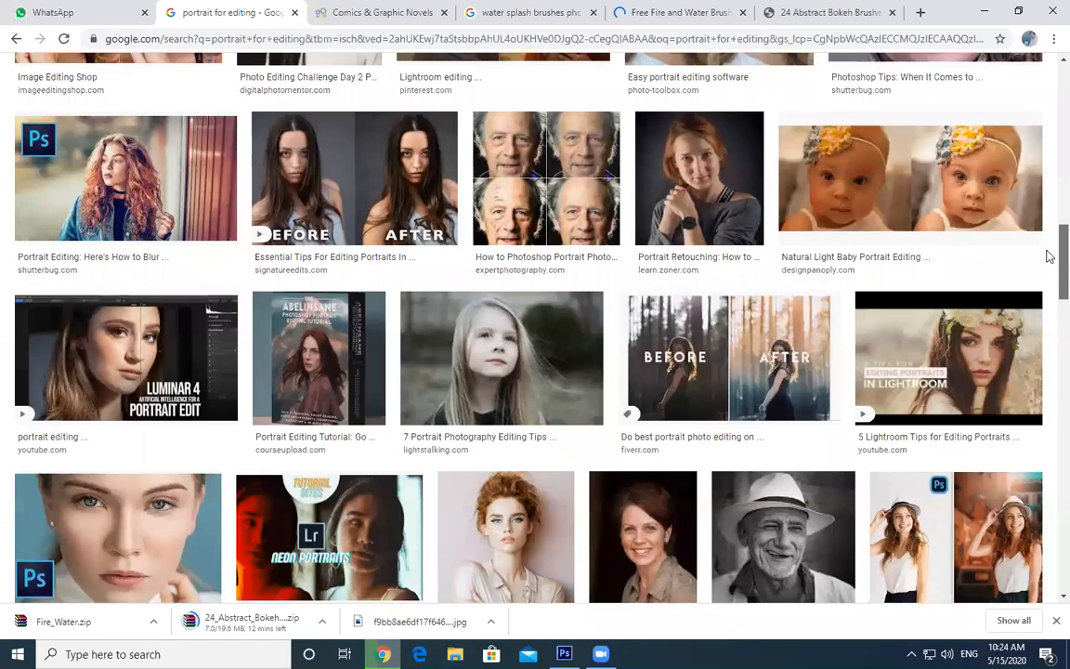
scroll(1047, 274, down, 2)
click(996, 354)
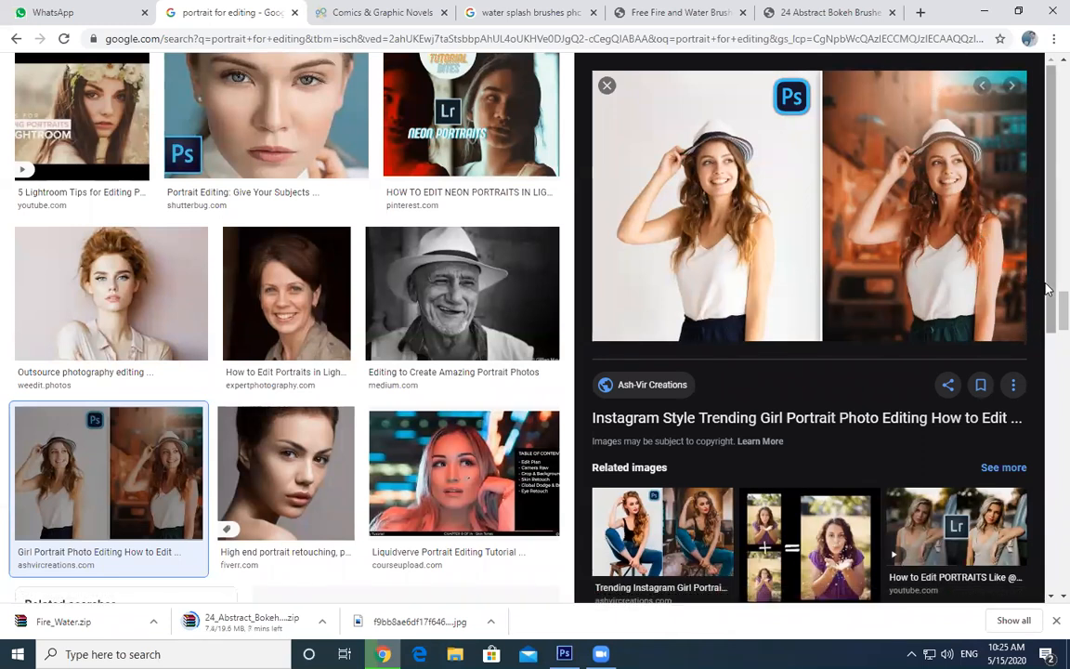
- Browse the images related to the white-hat portrait and open the preview of the "Trending Instagram Girl Portrait" edit
scroll(1054, 289, down, 2)
scroll(1047, 326, down, 3)
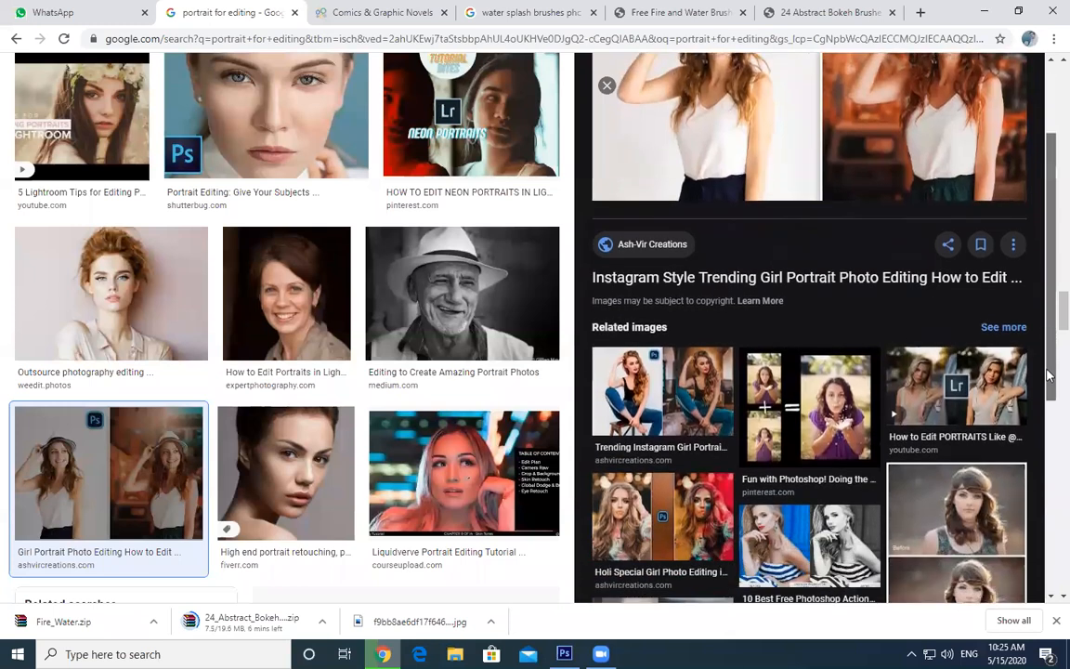
scroll(1048, 367, up, 2)
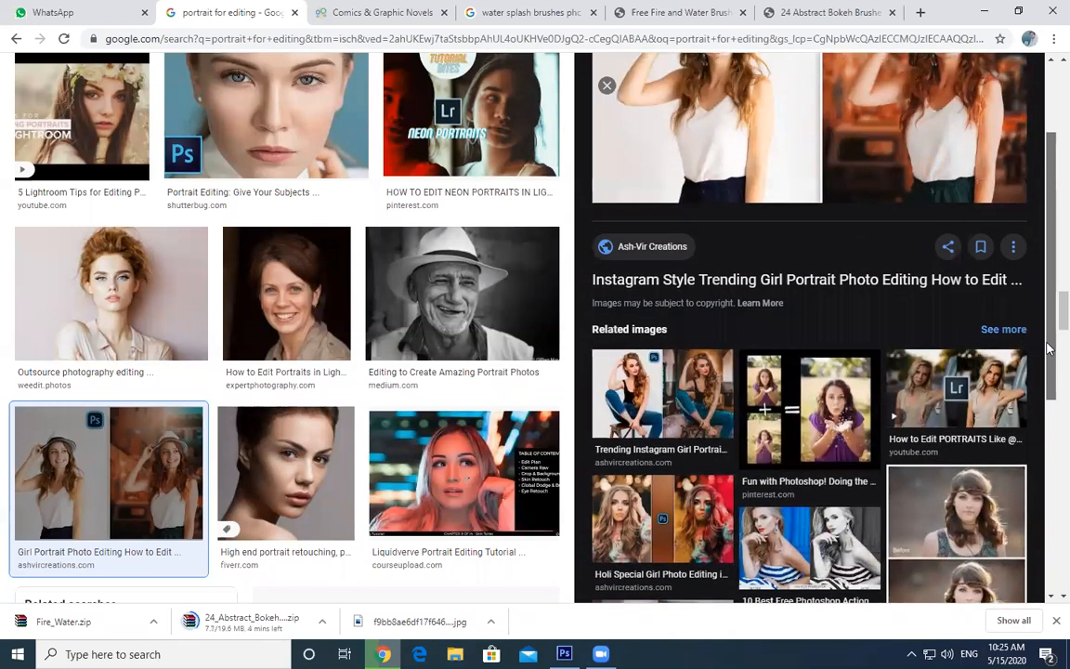
click(673, 420)
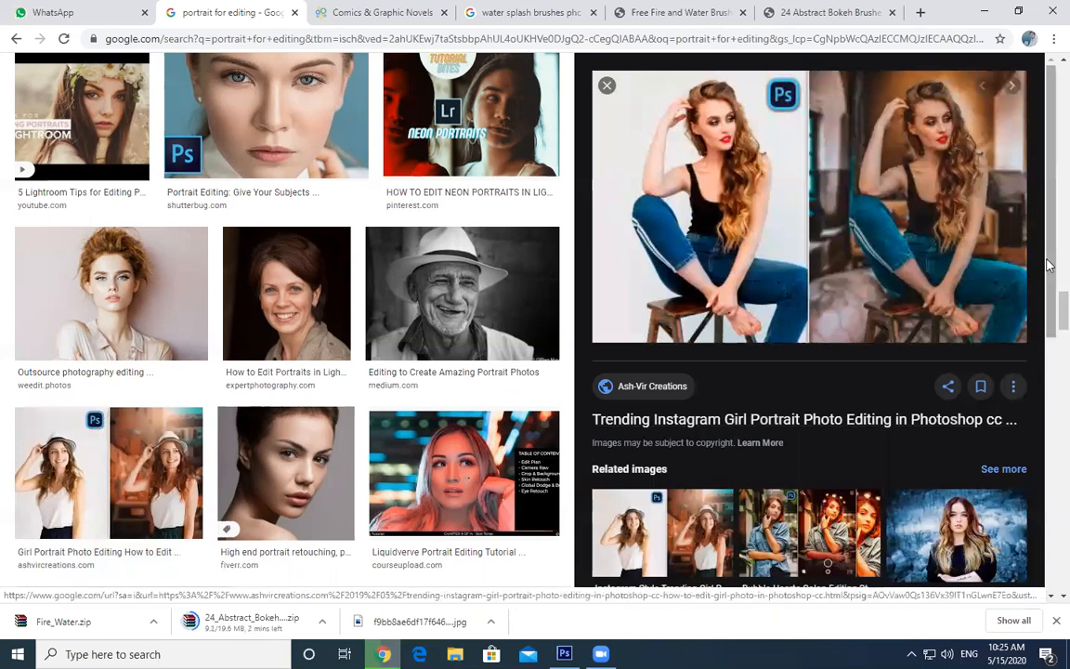
- Look through this edit's related images and open the photoeditingindia.com portrait of the woman with clasped hands
scroll(1044, 381, down, 3)
scroll(1048, 387, down, 1)
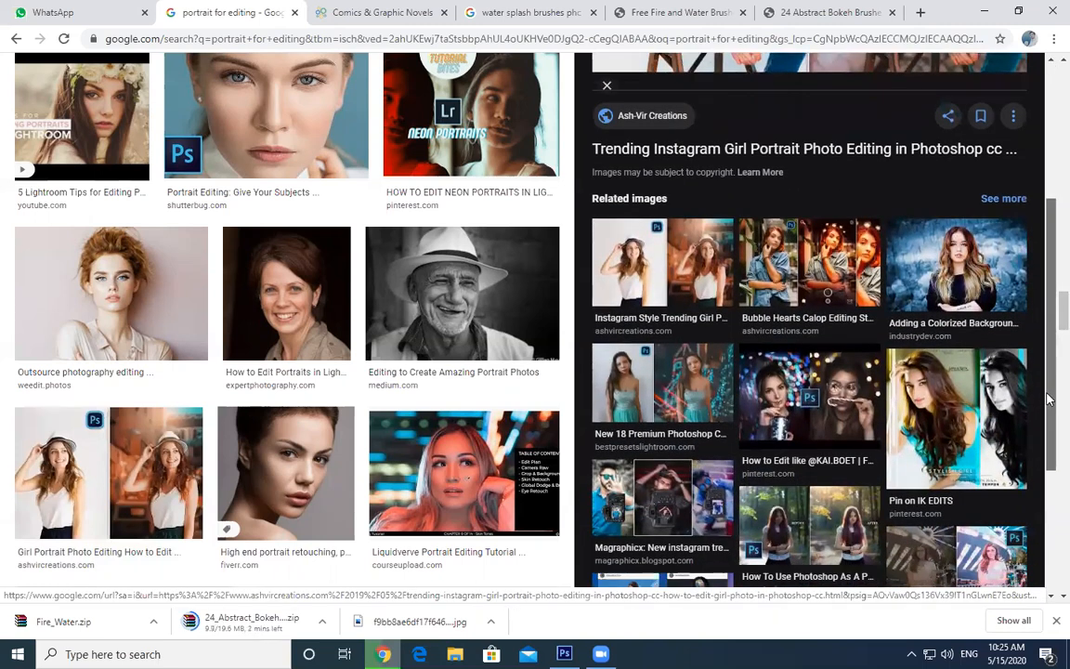
scroll(1048, 399, down, 4)
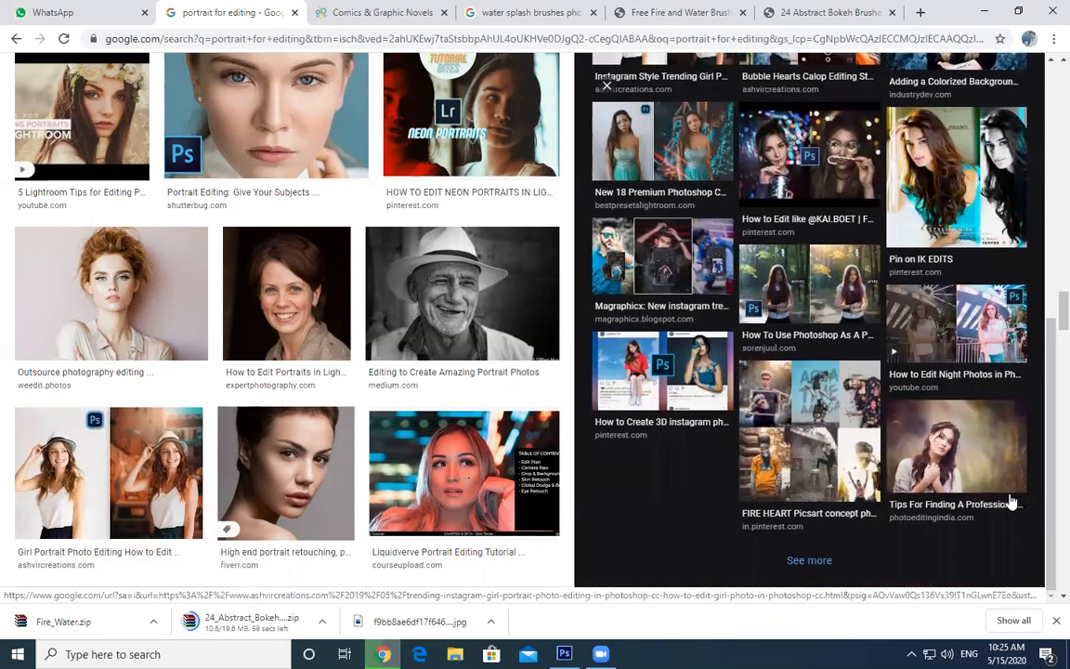
click(1007, 500)
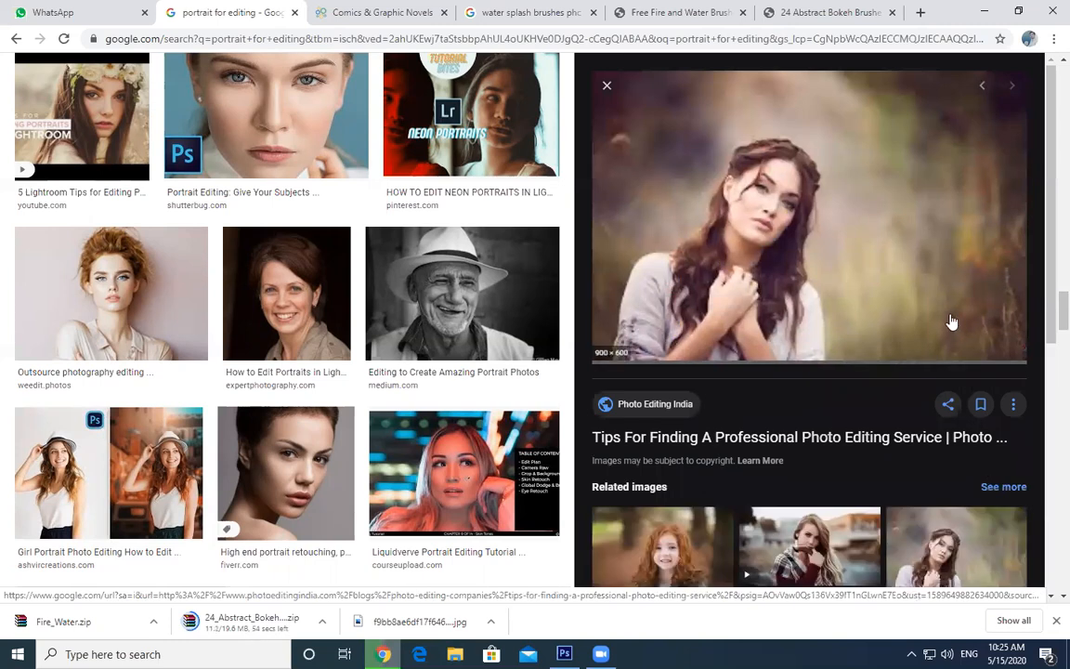
- Save the previewed portrait to the Desktop as the JPEG image Photo-Editing-Companies
right_click(856, 223)
click(903, 354)
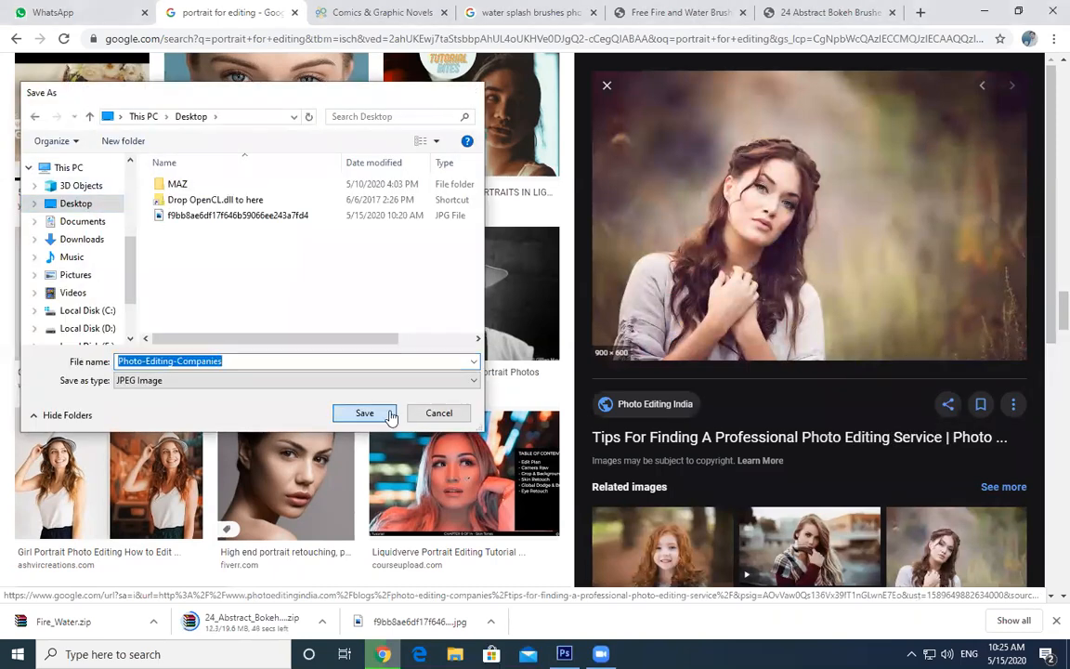
click(362, 412)
- Show the desktop and open the saved Photo-Editing-Companies portrait as a document in Photoshop
click(984, 12)
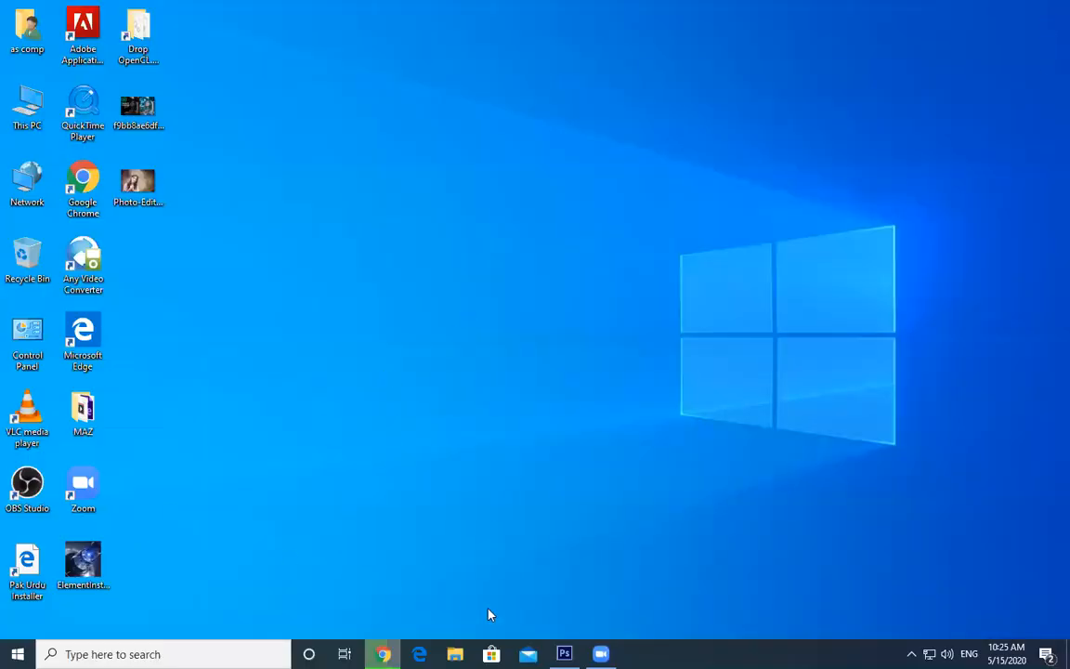
click(564, 654)
click(564, 655)
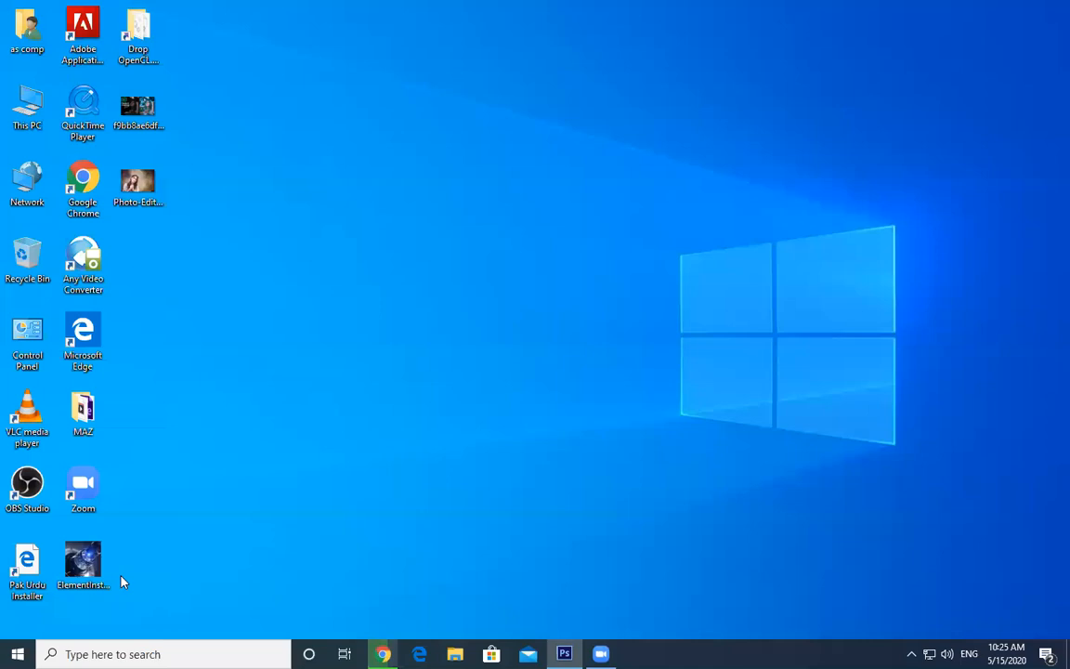
drag(138, 182, 536, 362)
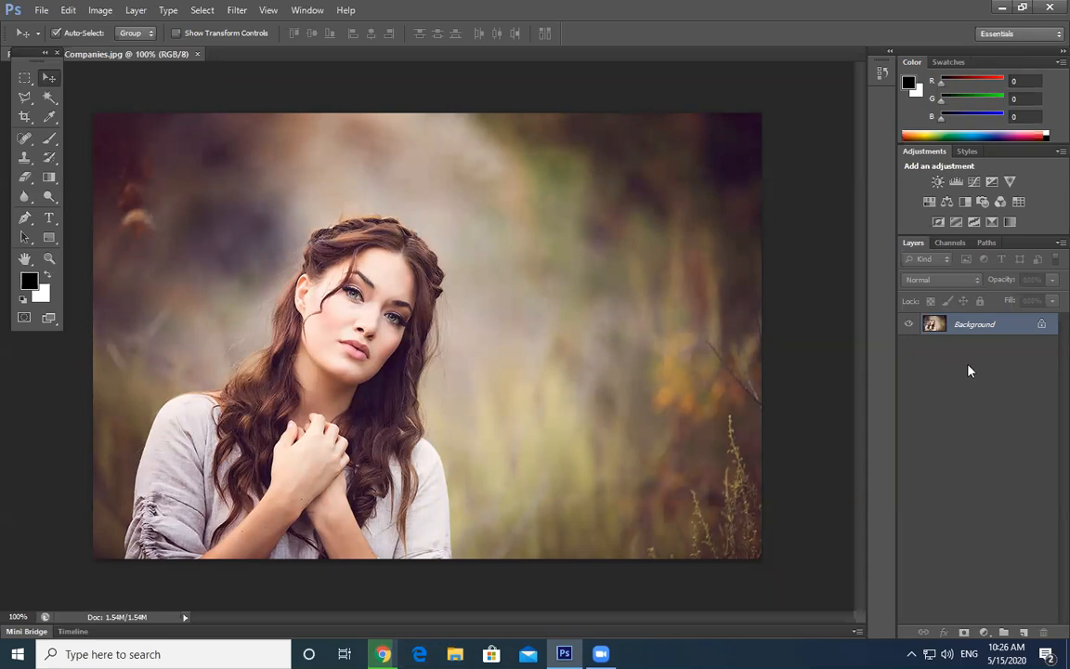
- Copy the whole photo onto a new layer and delete the locked Background layer
key(ctrl+a)
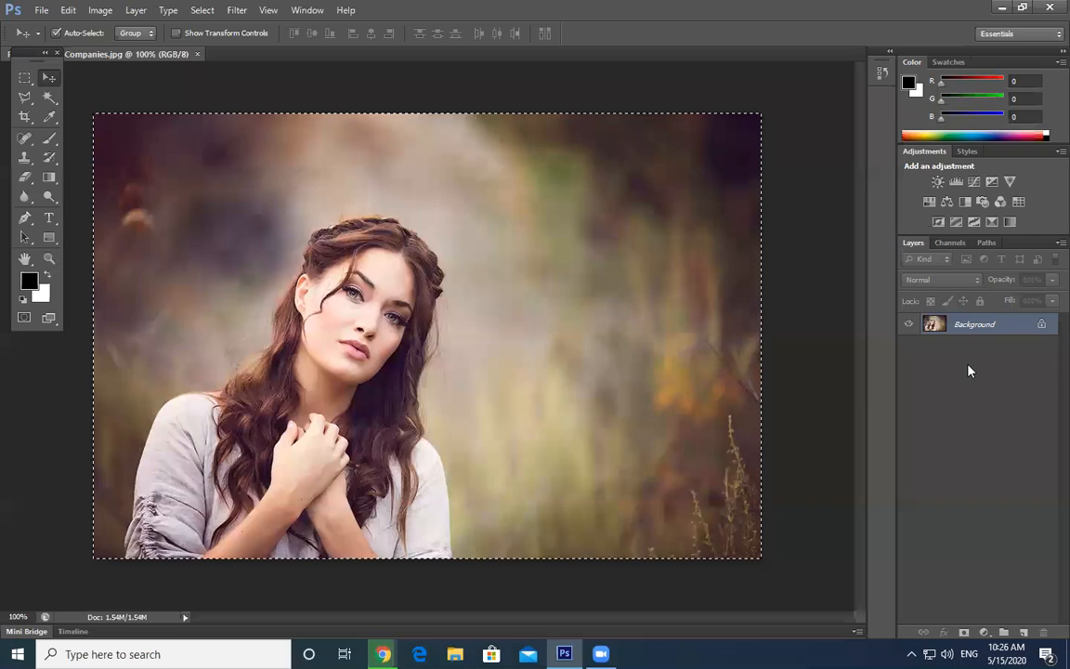
key(ctrl+j)
click(910, 346)
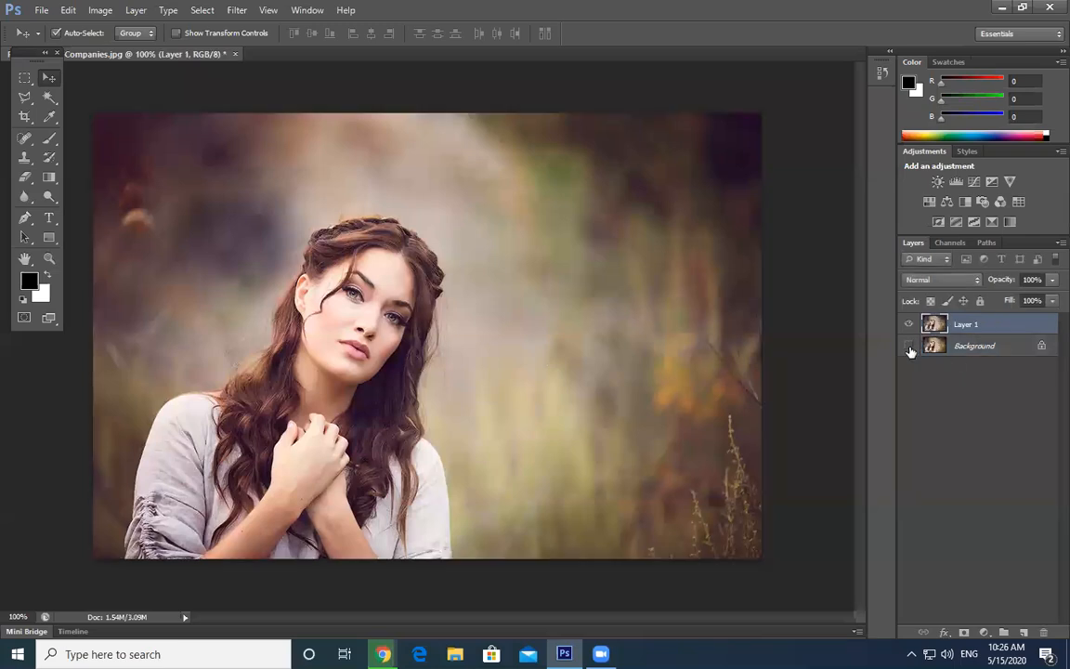
click(994, 346)
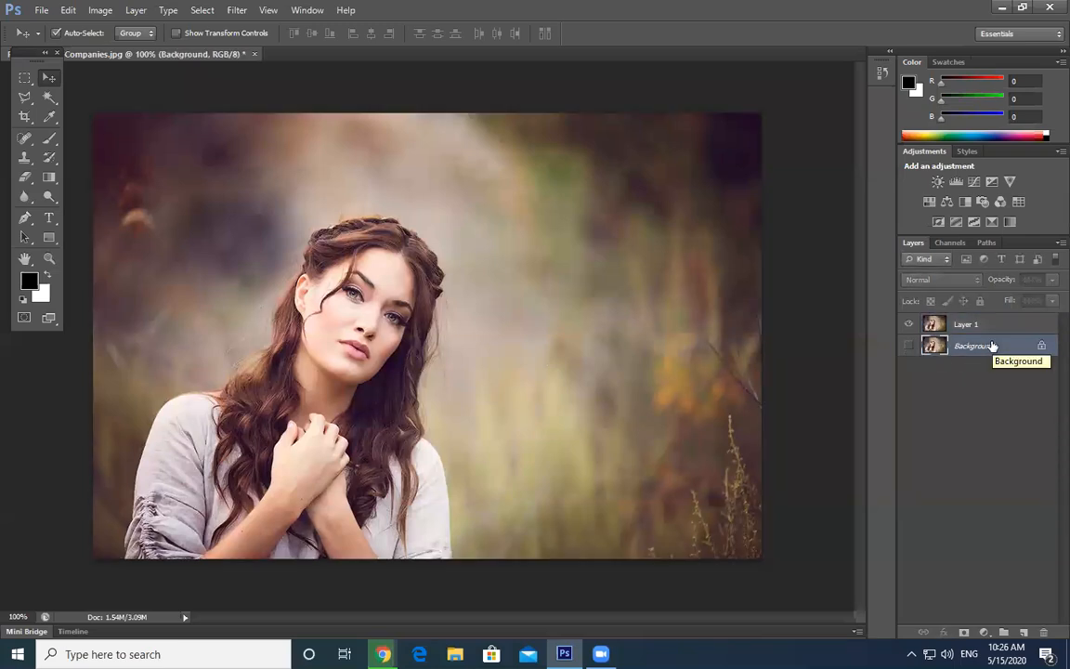
key(Delete)
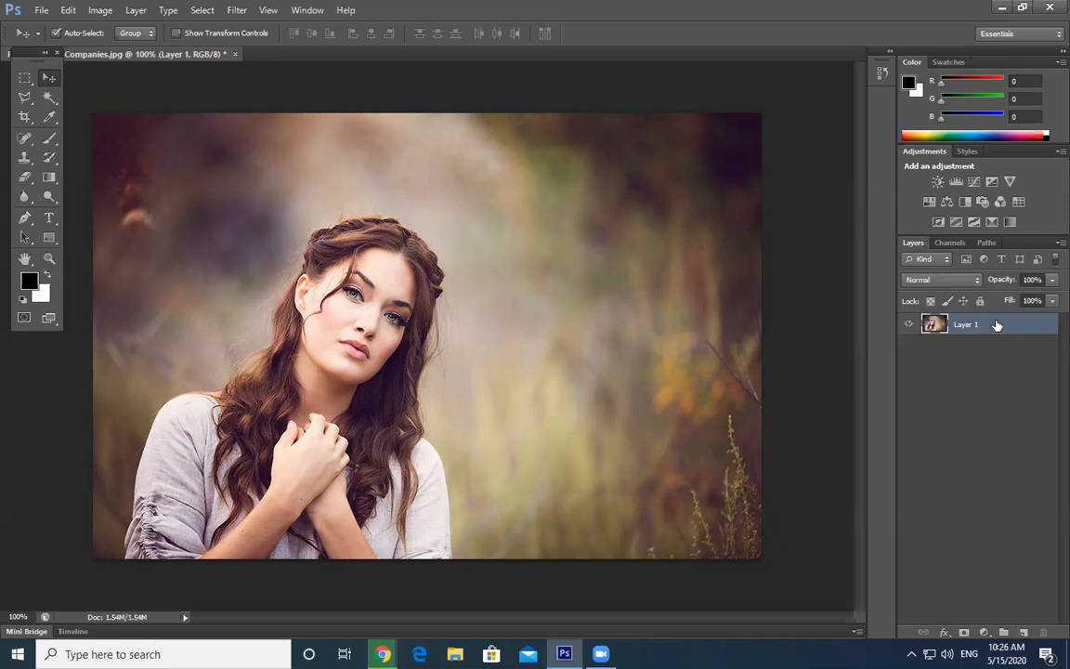
- Duplicate Layer 1, hide the original as a backup and make the copy the active layer
key(ctrl+j)
click(989, 353)
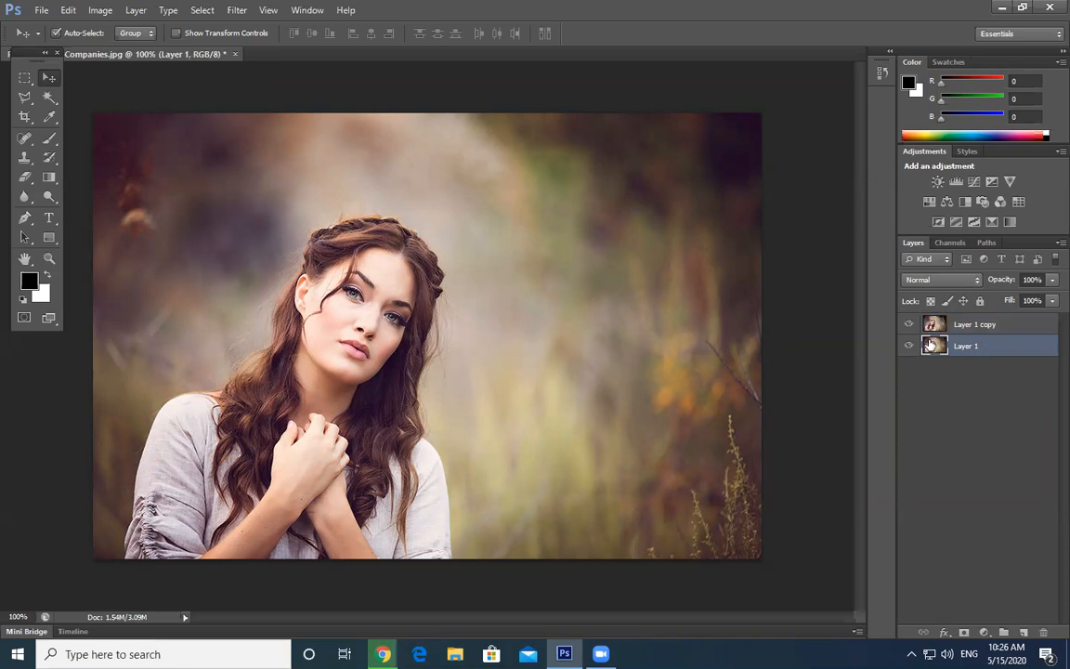
click(908, 346)
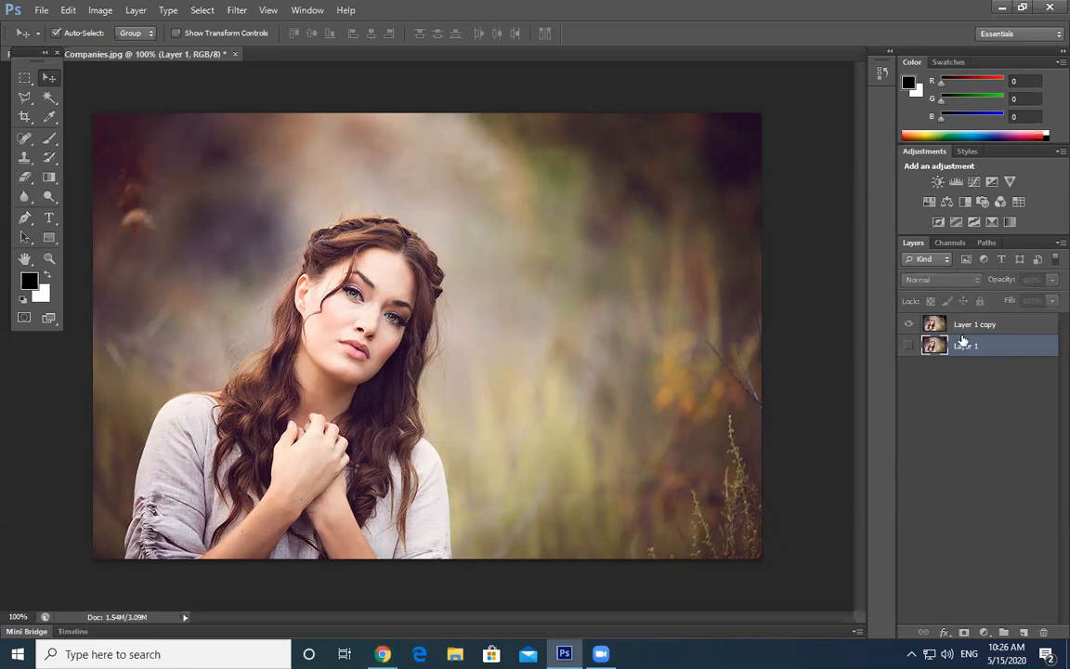
click(980, 327)
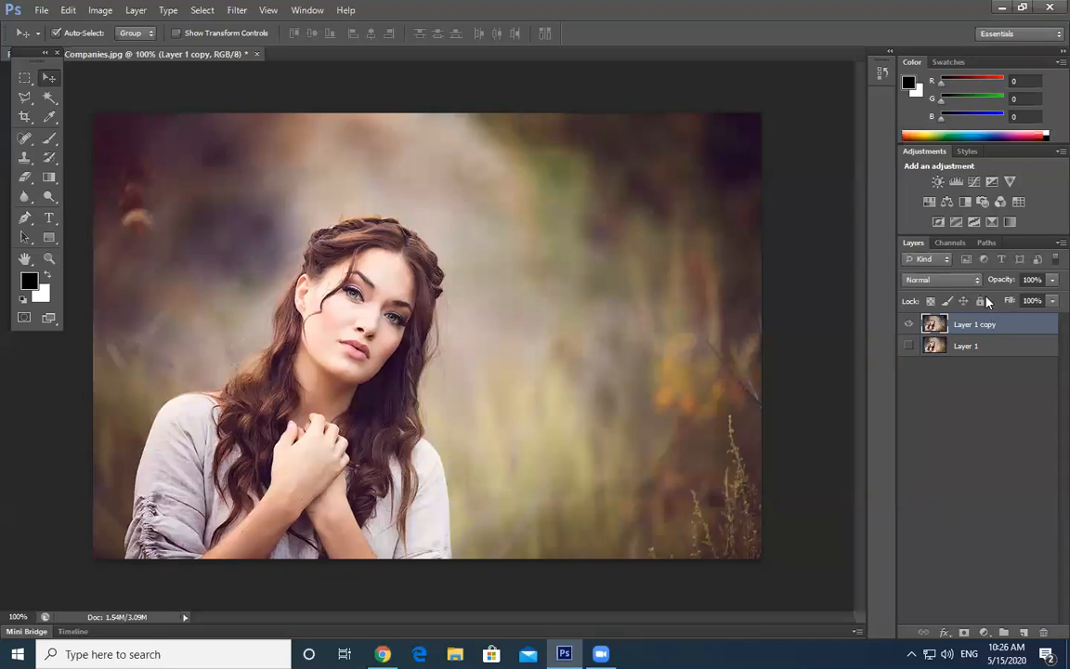
- Add a Color Lookup adjustment layer above the copy and load the HorrorBlue.3DL 3D LUT
click(984, 633)
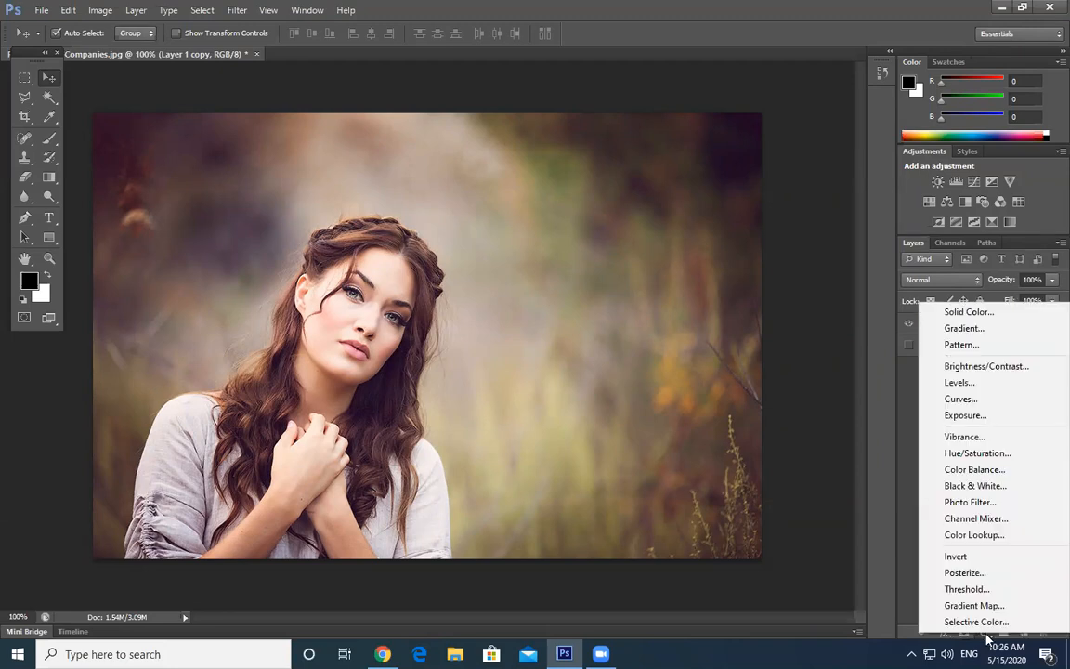
click(1005, 540)
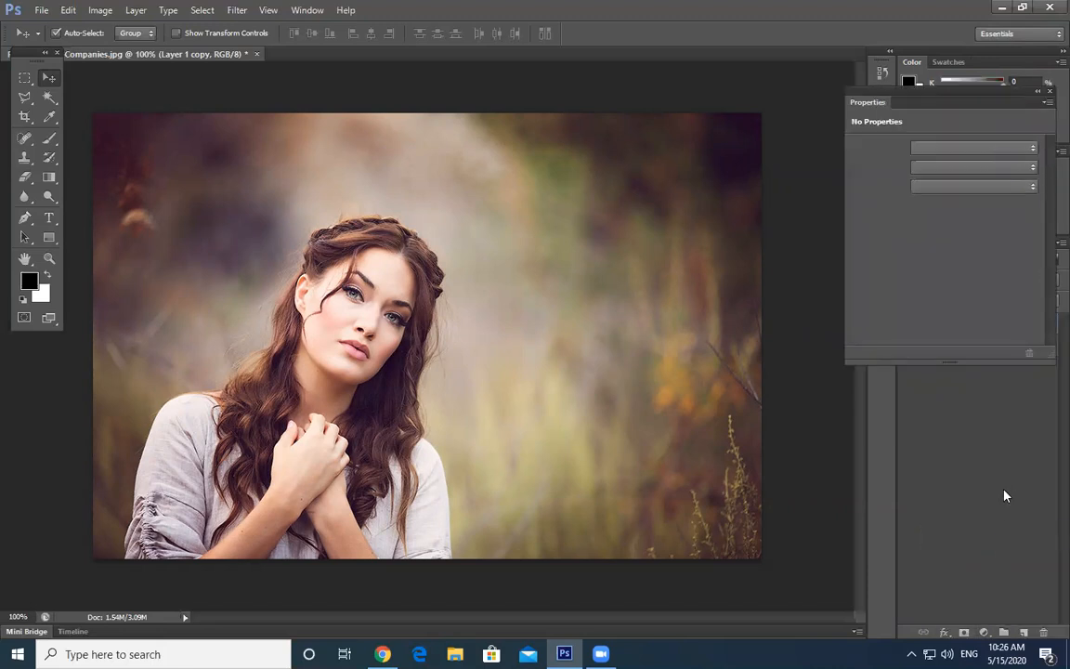
click(1033, 148)
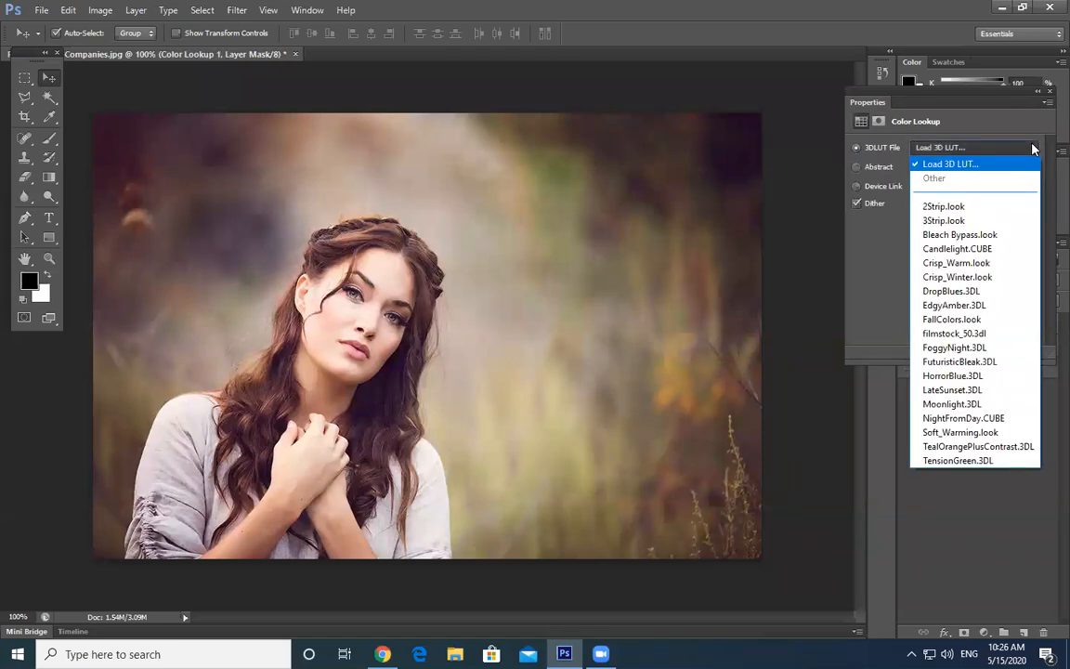
click(1033, 149)
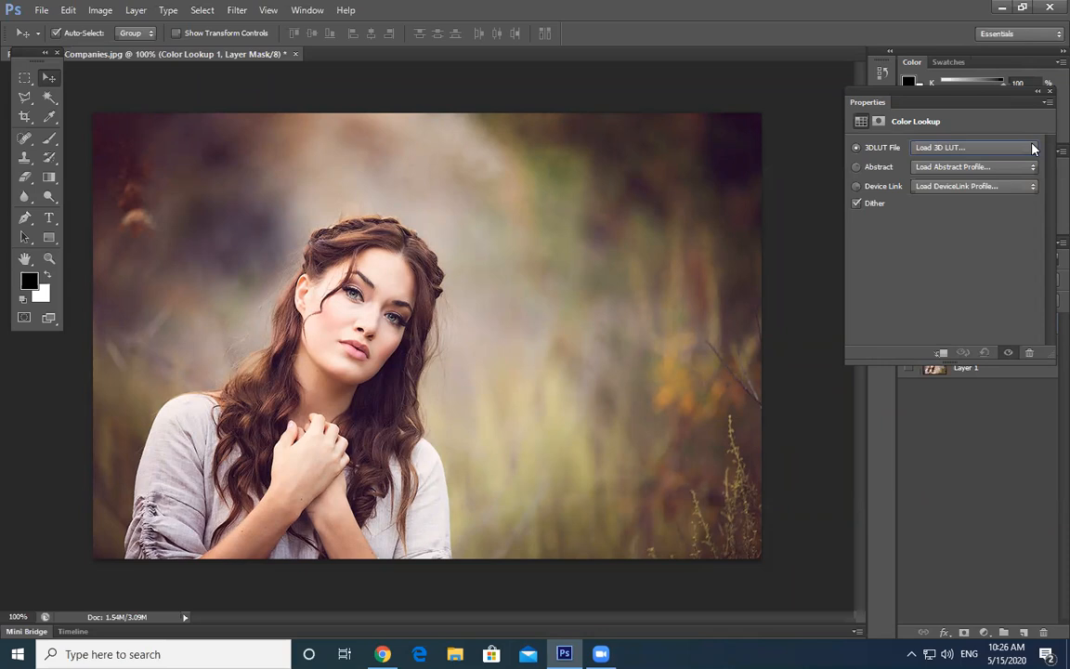
click(1033, 149)
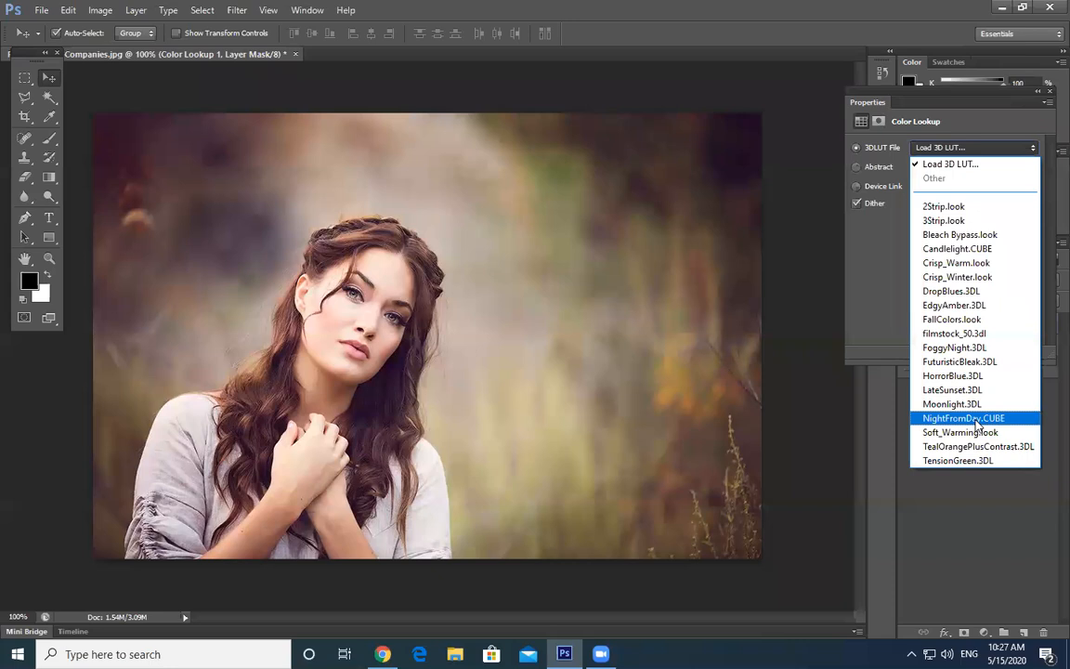
click(975, 377)
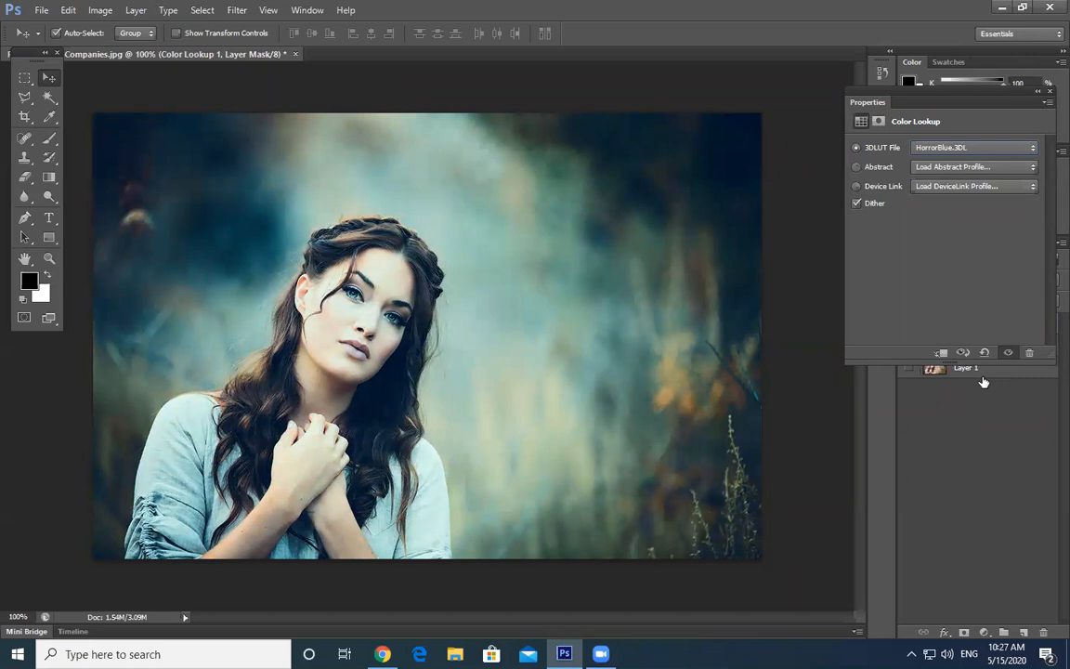
- Try the FoggyNight.3DL, Moonlight.3DL and Soft_Warming.look 3D LUTs on the Color Lookup layer
click(1023, 150)
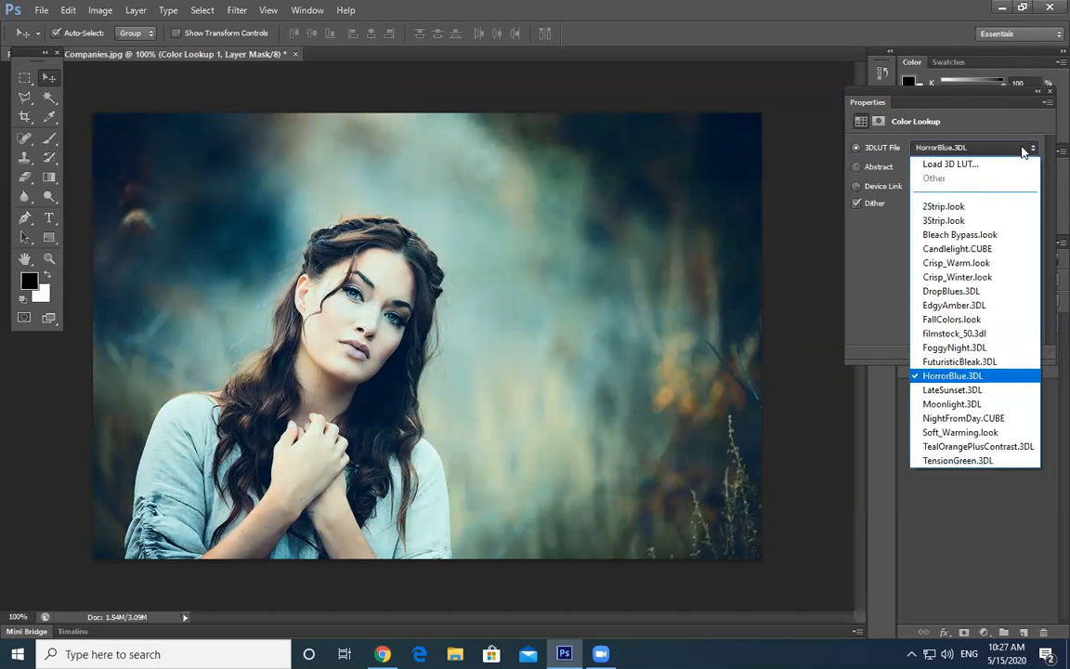
click(957, 347)
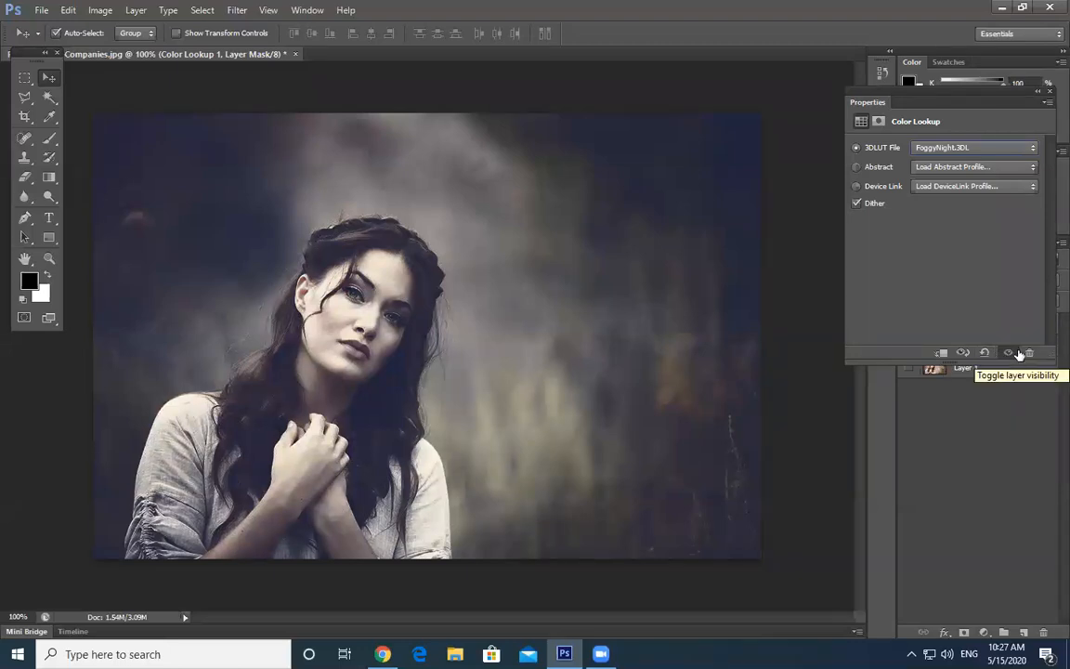
click(1033, 149)
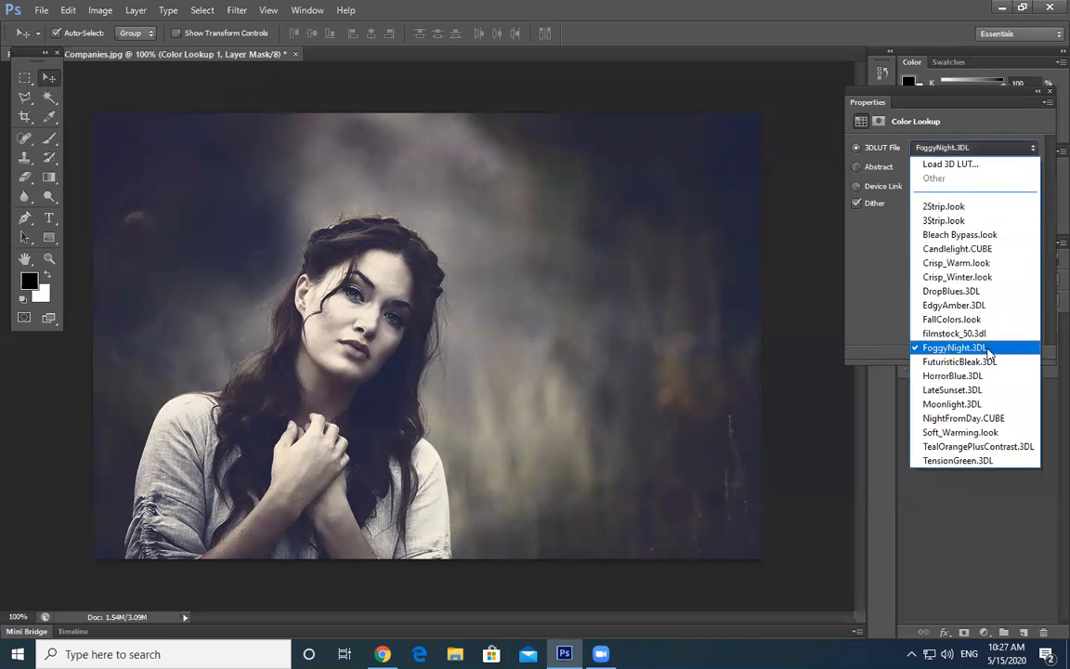
click(966, 404)
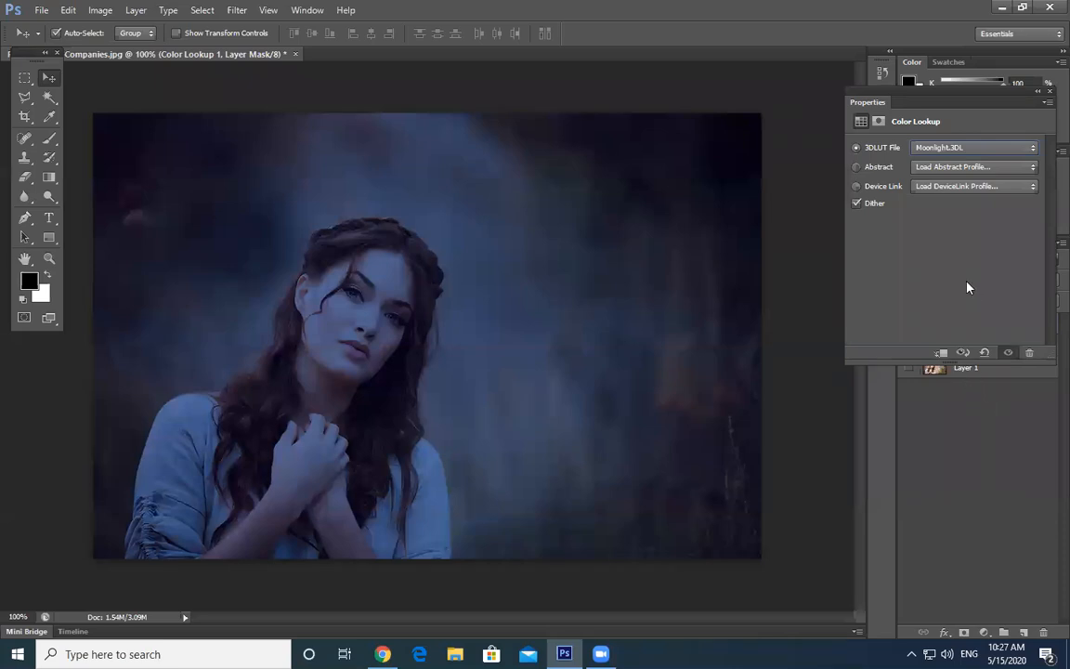
click(1031, 149)
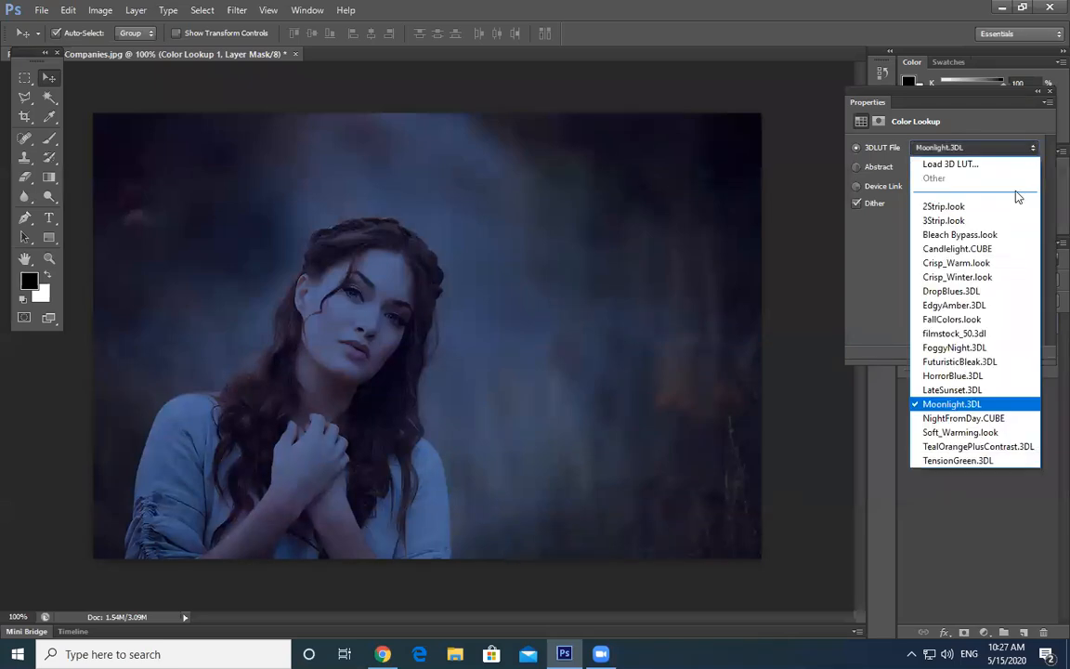
click(986, 433)
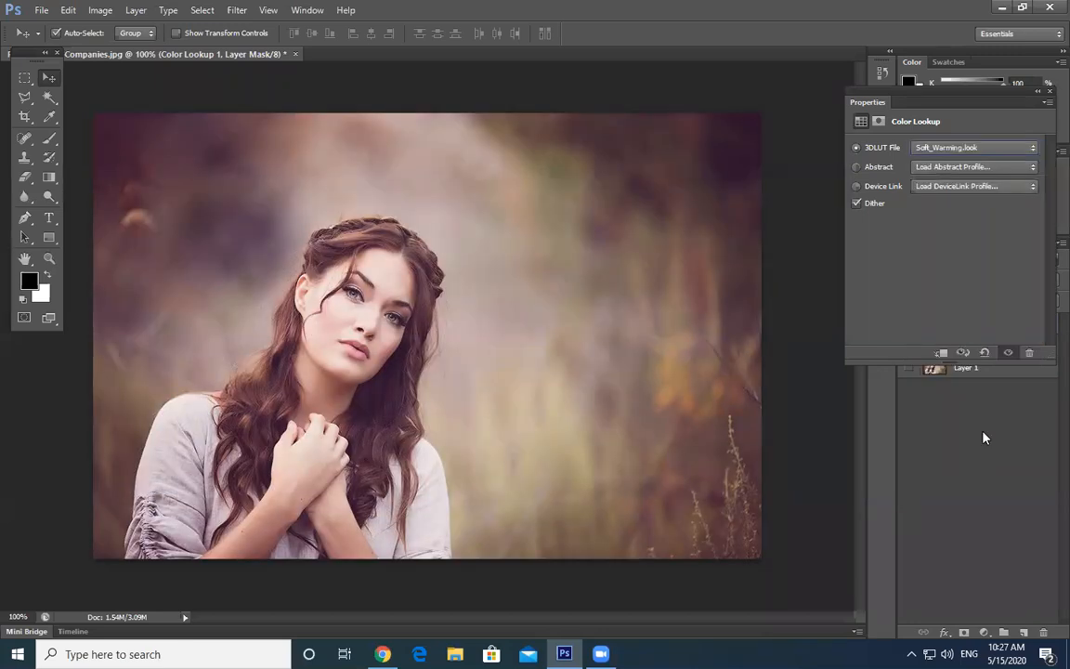
- Try the TensionGreen.3DL and FuturisticBleak.3DL 3D LUTs on the Color Lookup layer
click(997, 150)
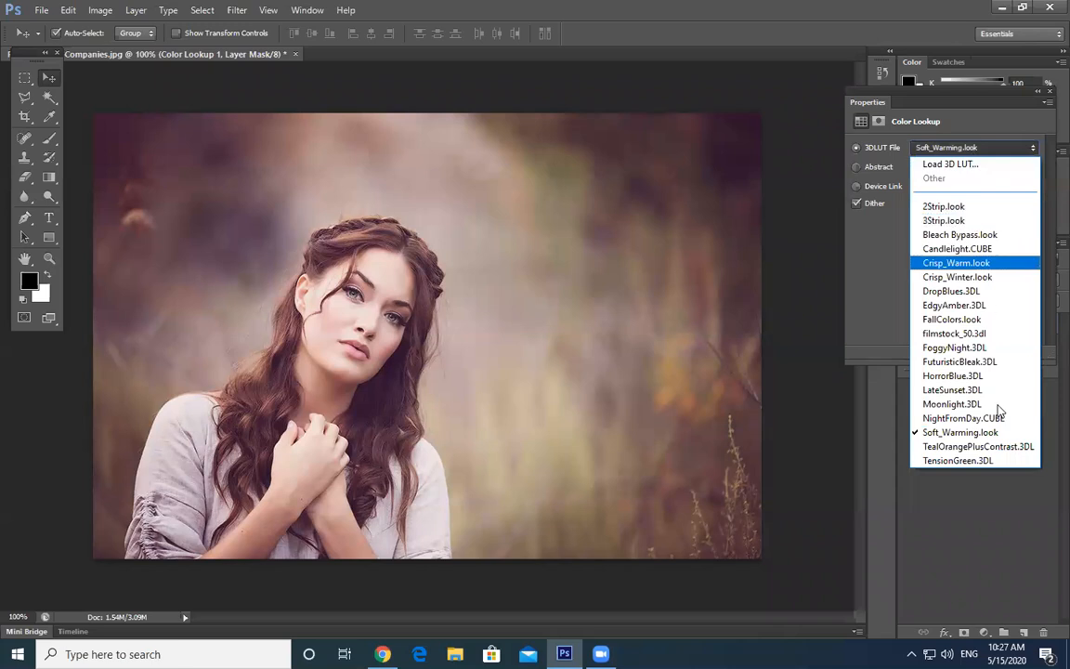
click(1003, 462)
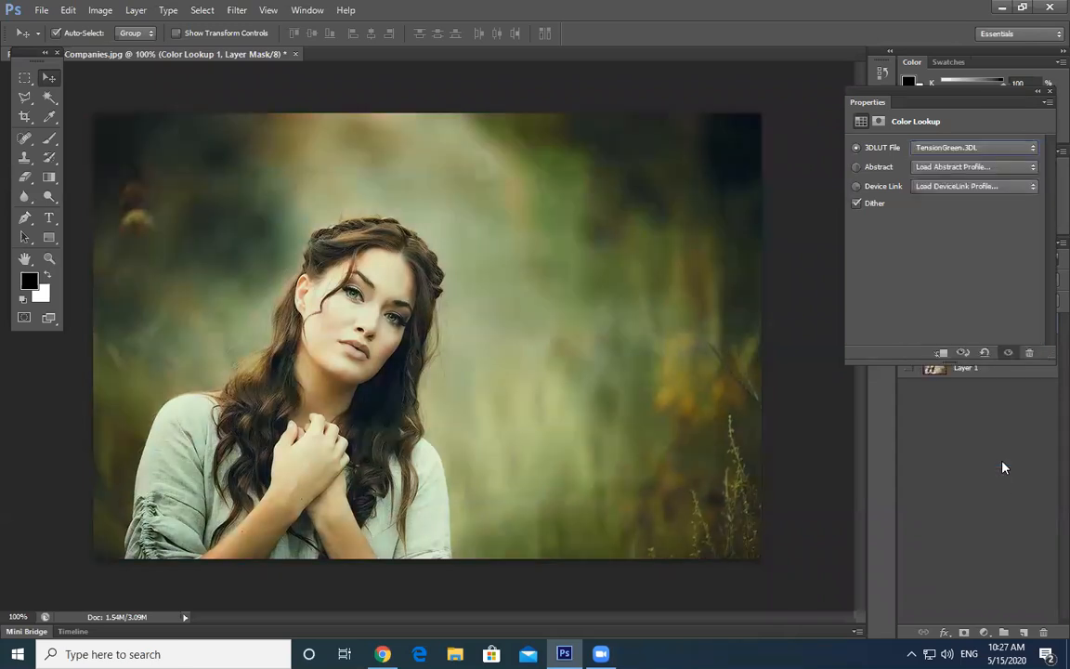
click(1022, 148)
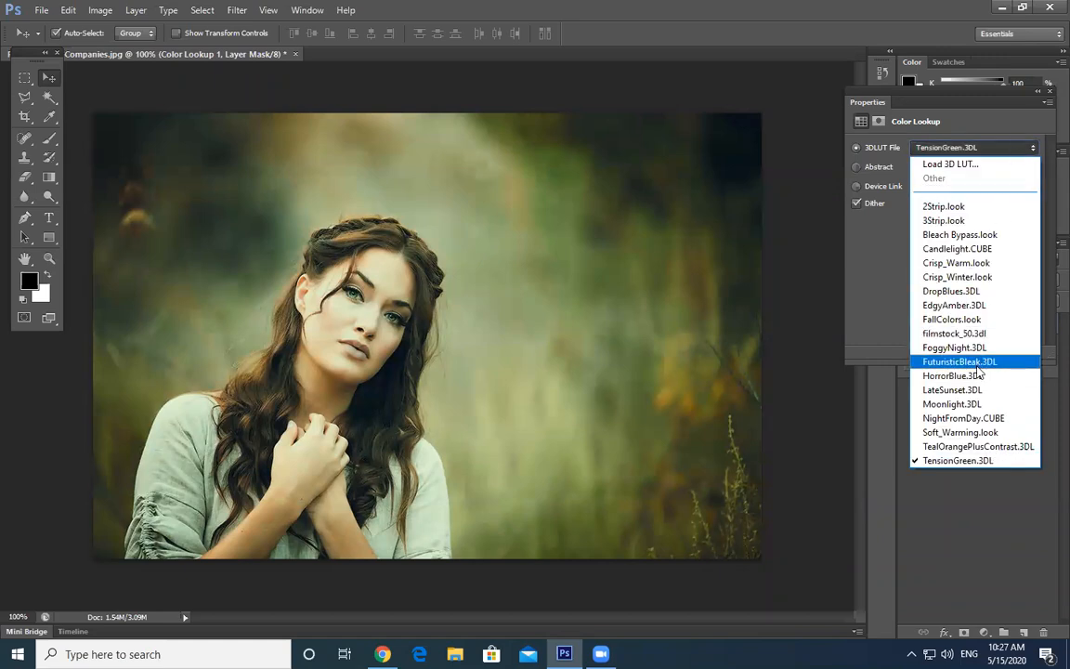
click(978, 364)
- Try the Moonlight.3DL, FoggyNight.3DL and HorrorBlue.3DL 3D LUTs on the Color Lookup layer
click(997, 151)
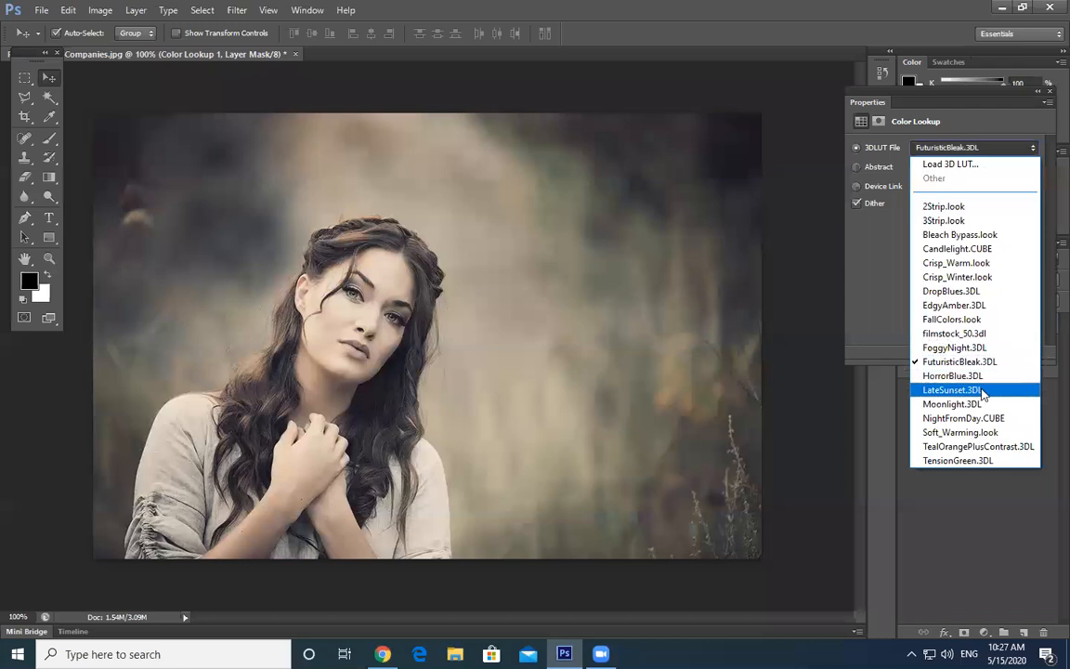
click(982, 405)
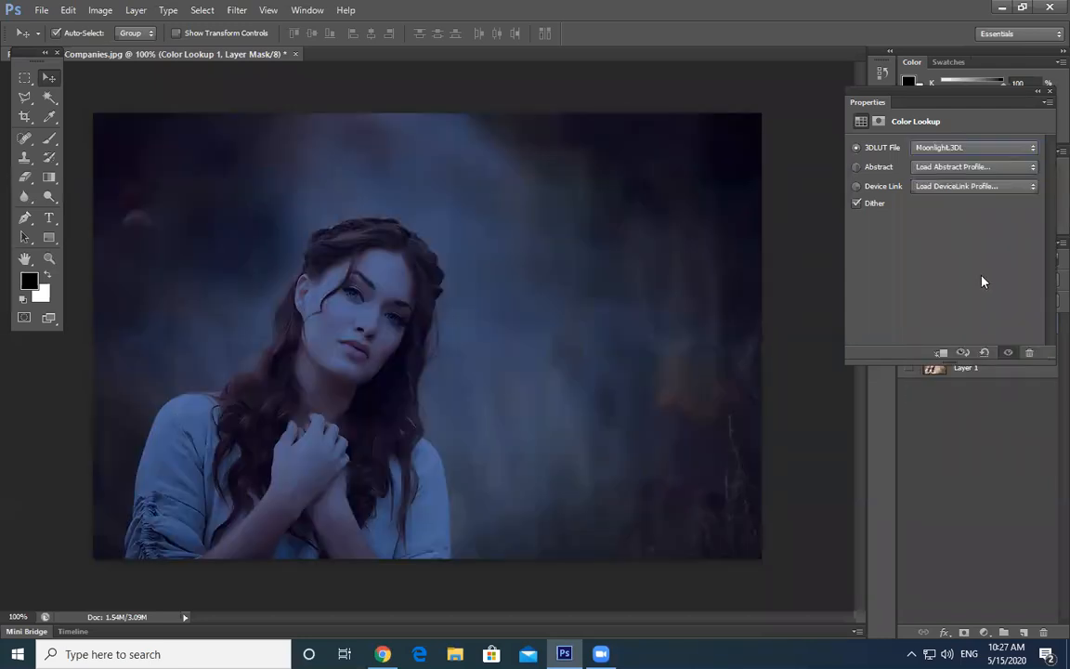
click(983, 147)
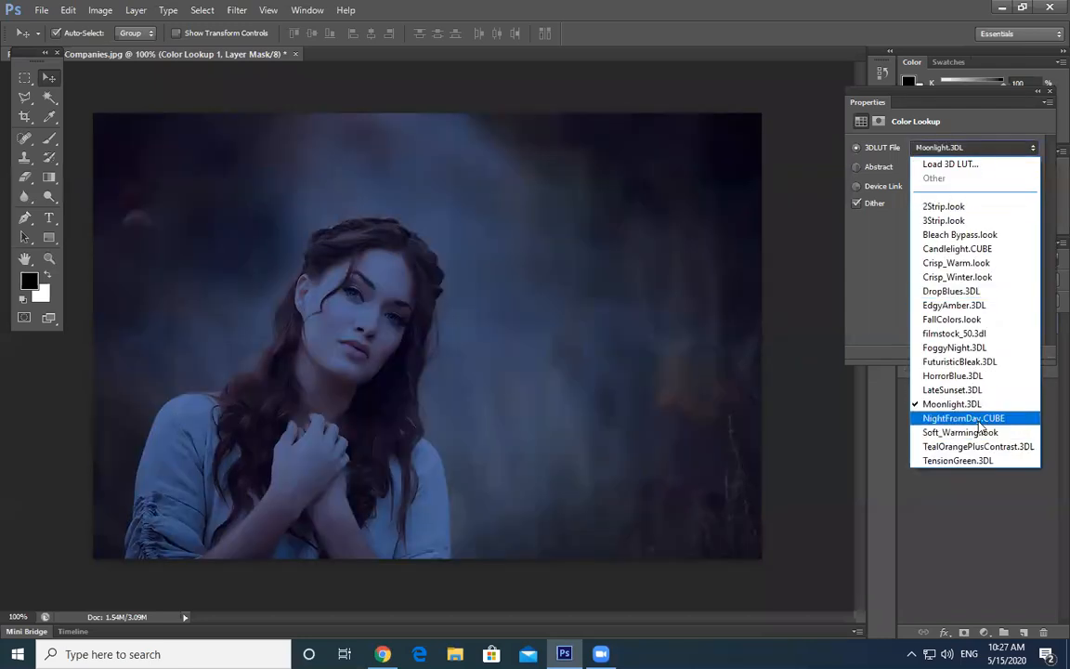
click(955, 348)
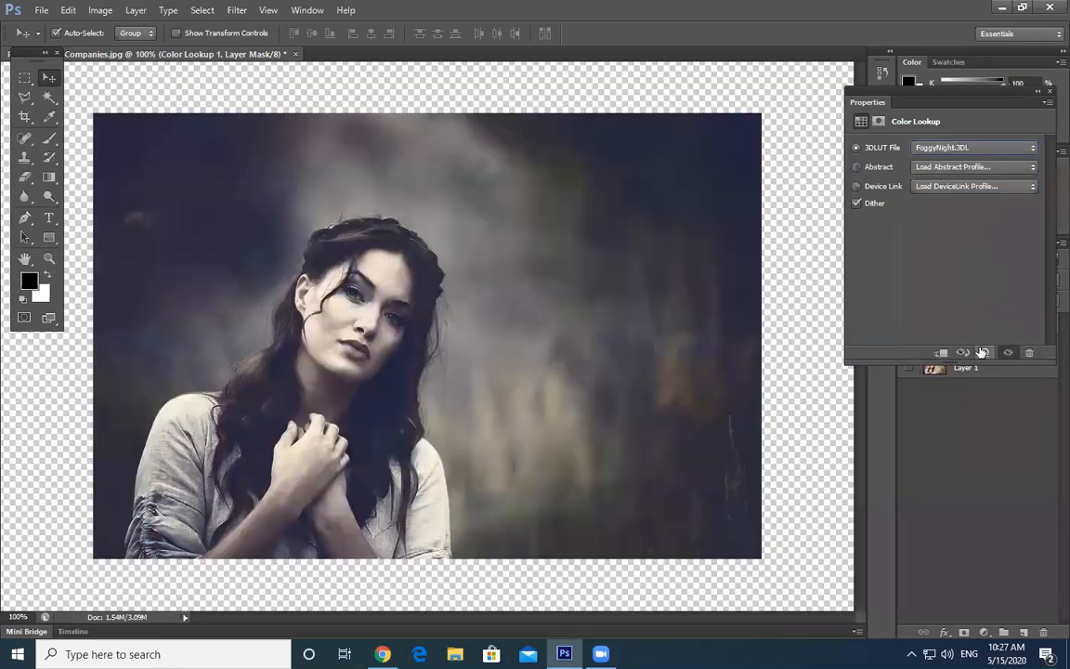
click(966, 148)
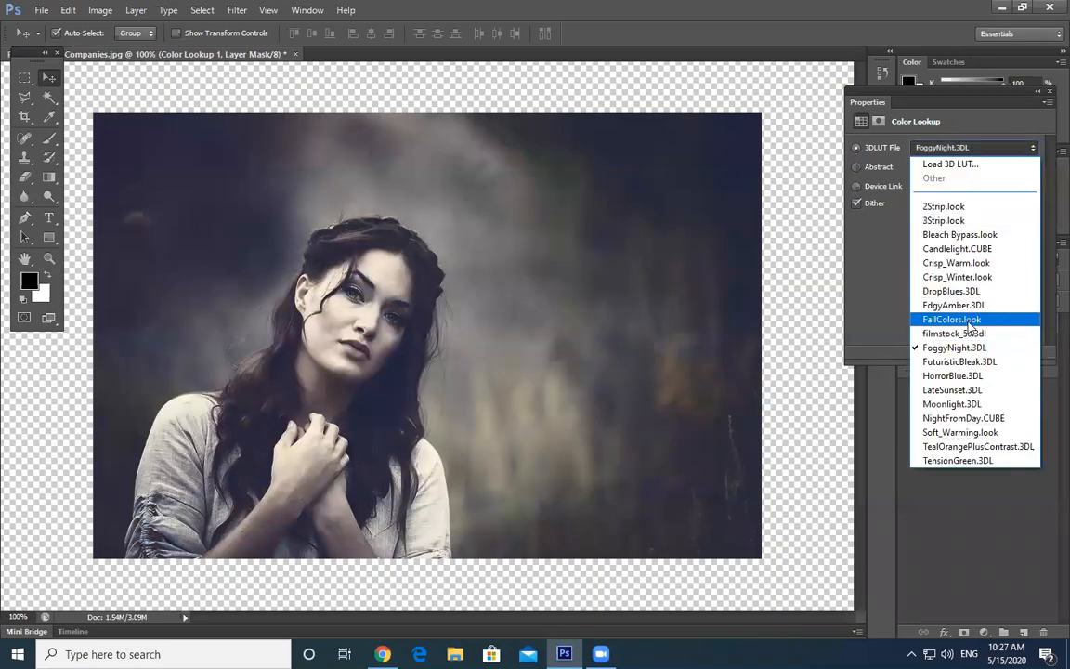
click(977, 376)
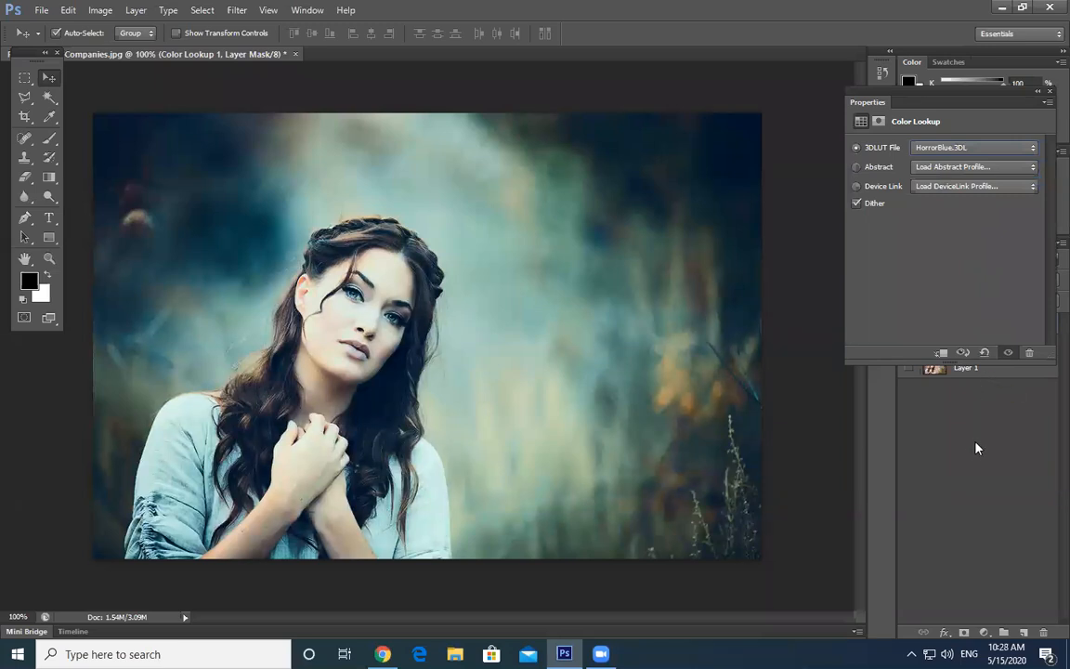
- Try the Candlelight.CUBE, Bleach Bypass.look, FoggyNight.3DL and FuturisticBleak.3DL 3D LUTs on the Color Lookup layer
click(1010, 149)
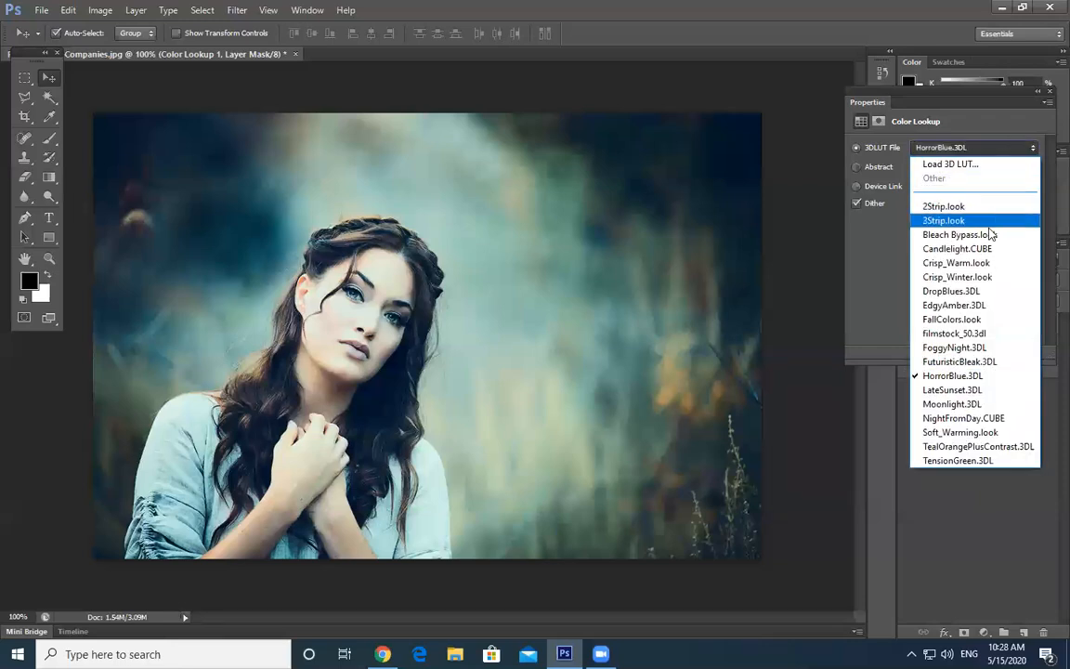
click(957, 248)
click(1001, 149)
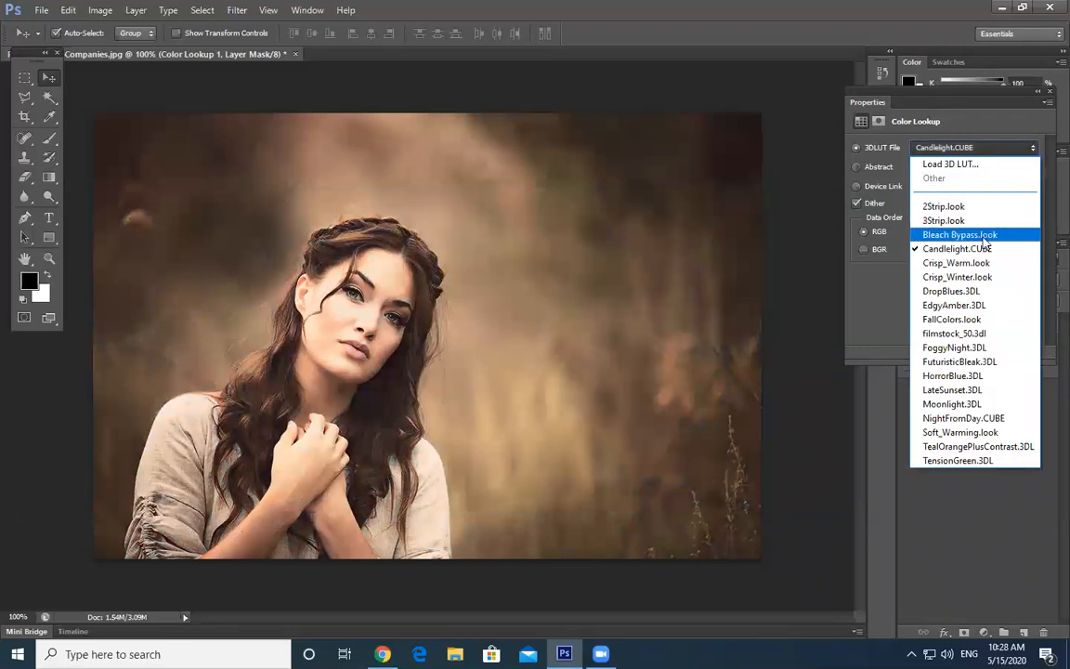
click(985, 235)
click(985, 151)
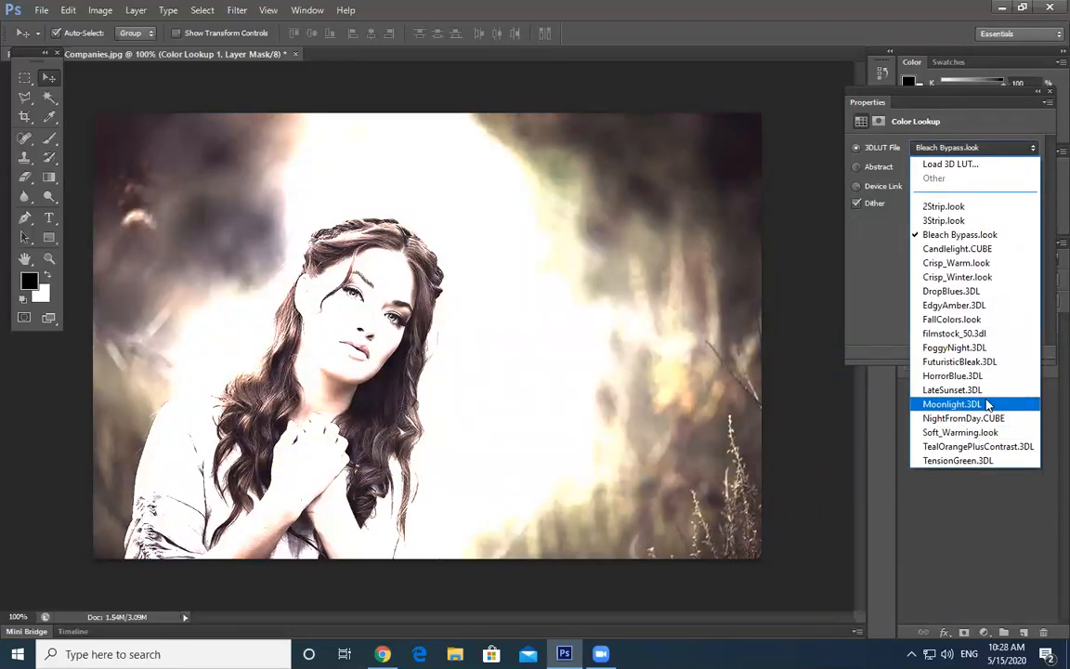
click(995, 347)
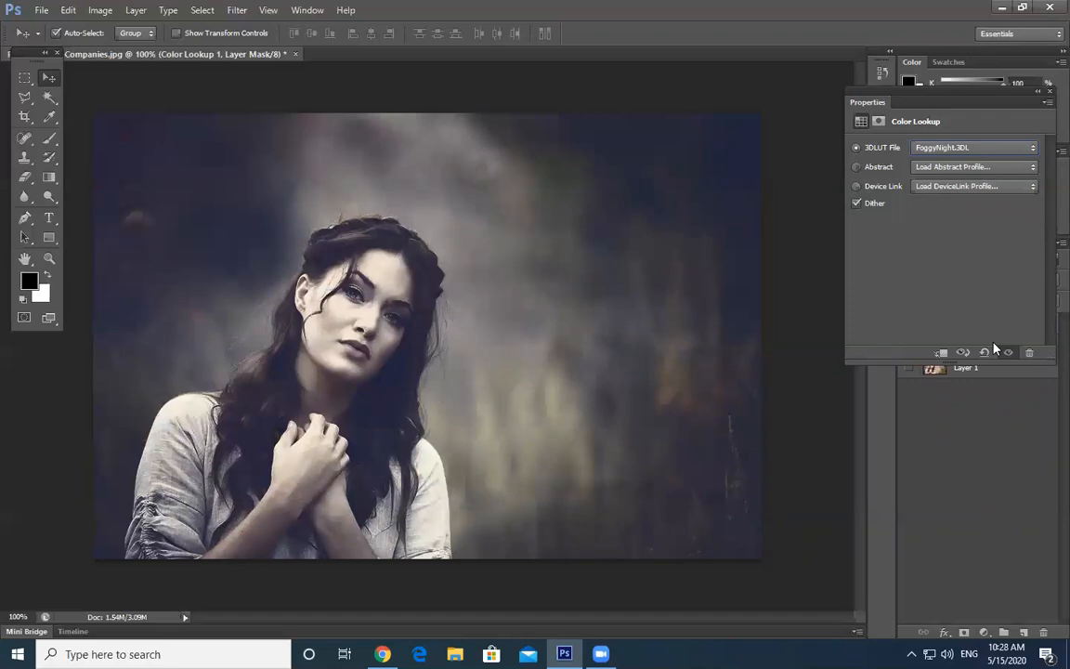
click(1032, 150)
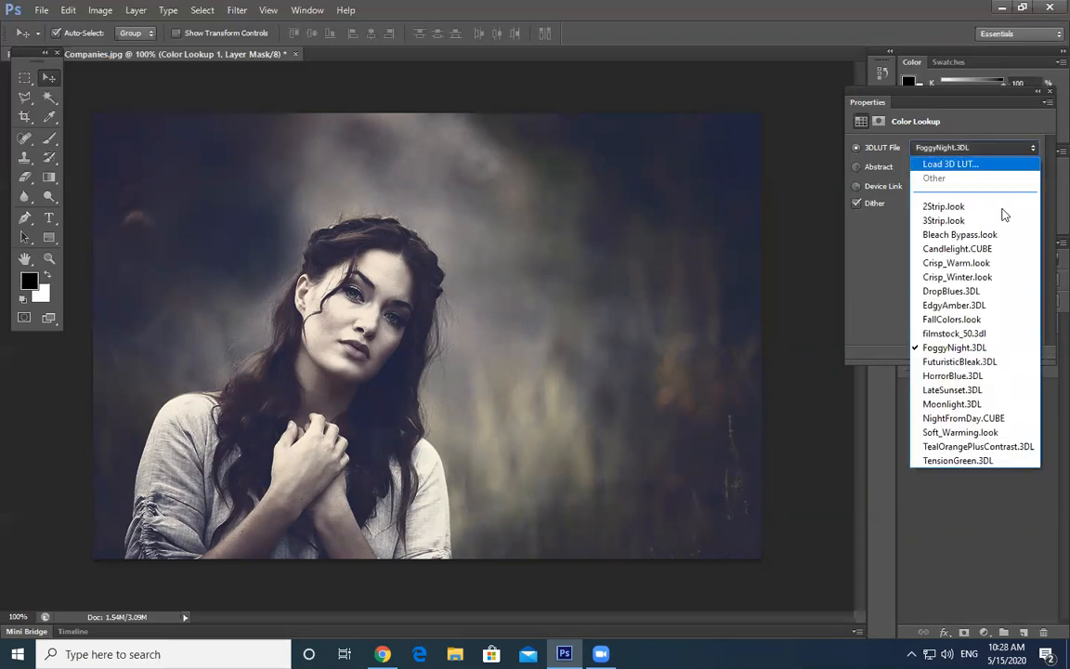
click(994, 362)
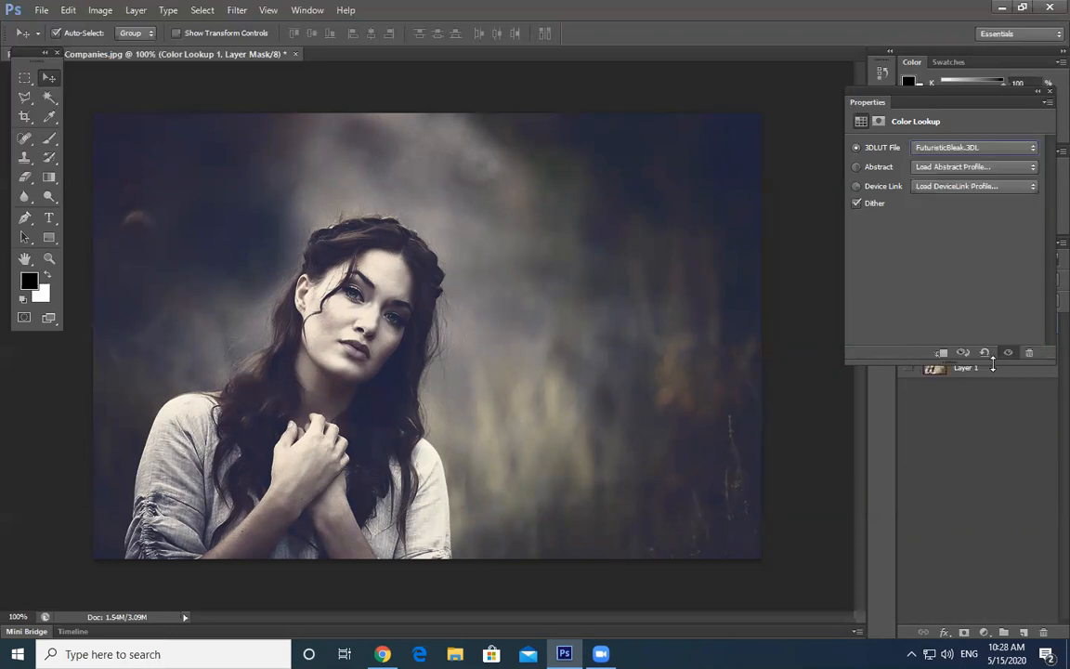
- Set the Color Lookup layer's 3D LUT to HorrorBlue.3DL and collapse its properties
click(971, 146)
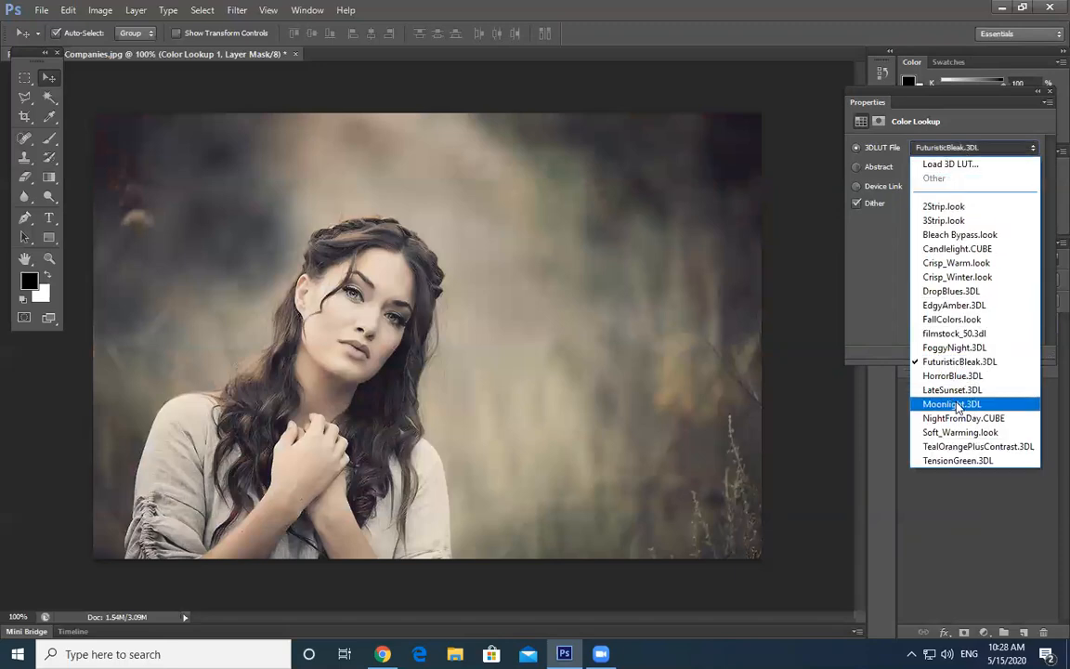
click(989, 375)
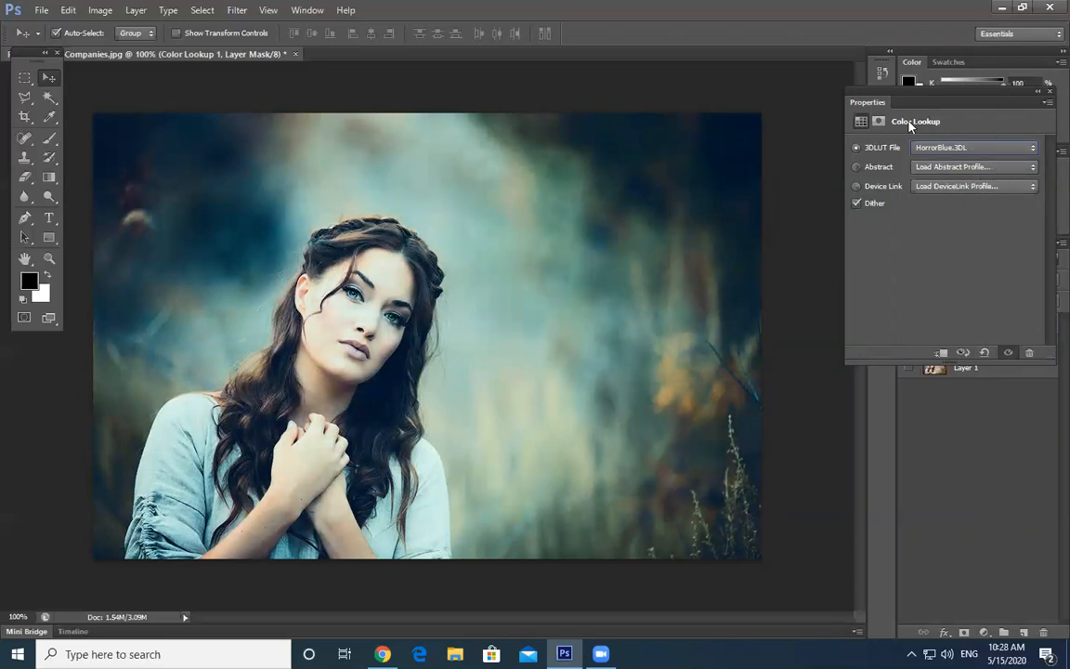
click(965, 451)
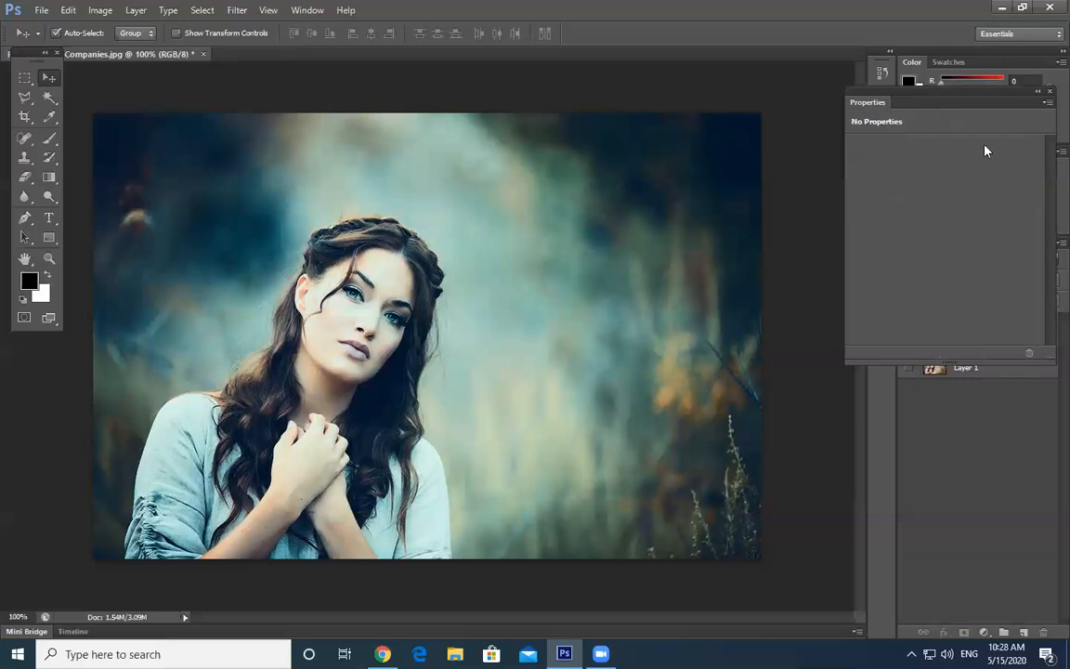
click(1036, 92)
- Compare the portrait with and without the Color Lookup grade by toggling the adjustment layer's visibility
click(913, 328)
click(911, 325)
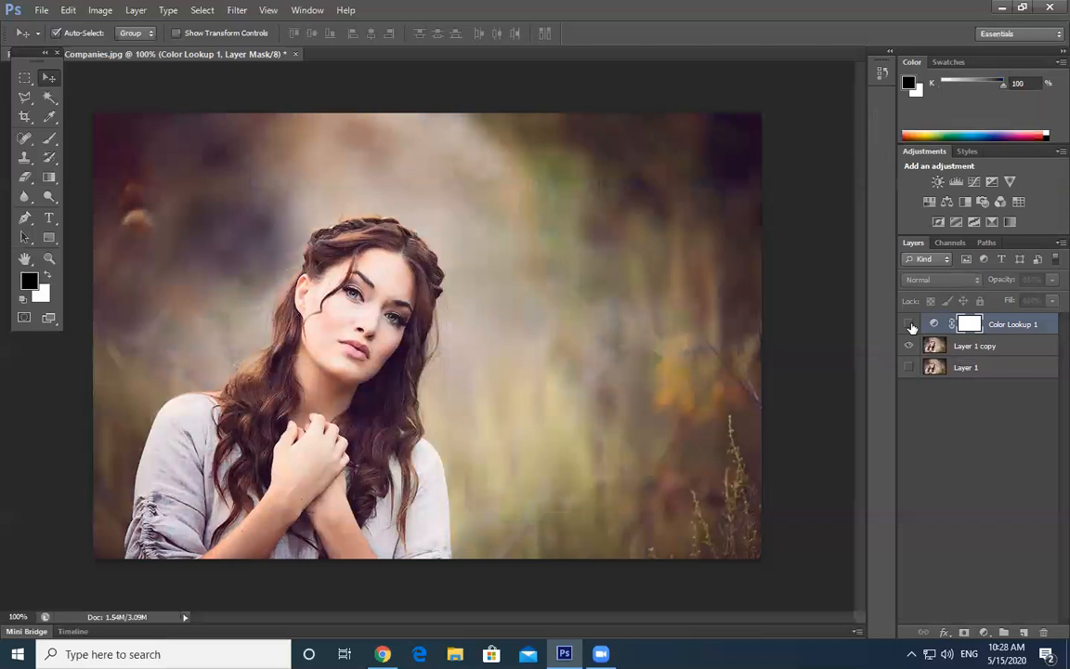
click(911, 326)
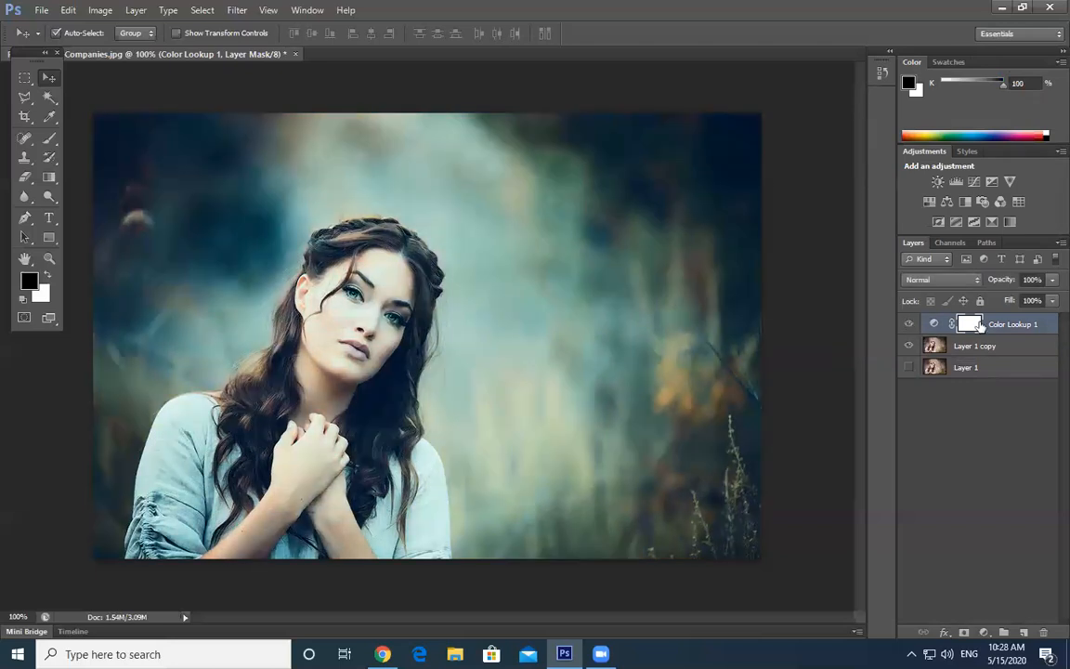
- Lower the opacity of the Color Lookup 1 layer to 87%
click(1048, 327)
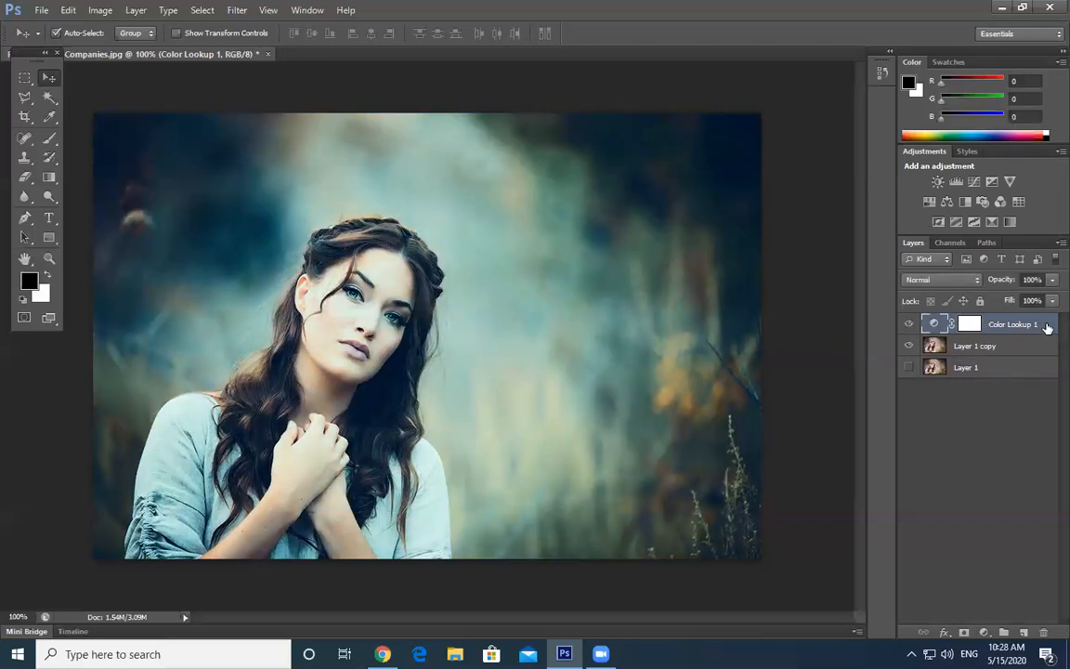
click(1051, 281)
mouse_move(1053, 298)
mouse_down()
mouse_move(1015, 302)
mouse_move(1038, 301)
mouse_up()
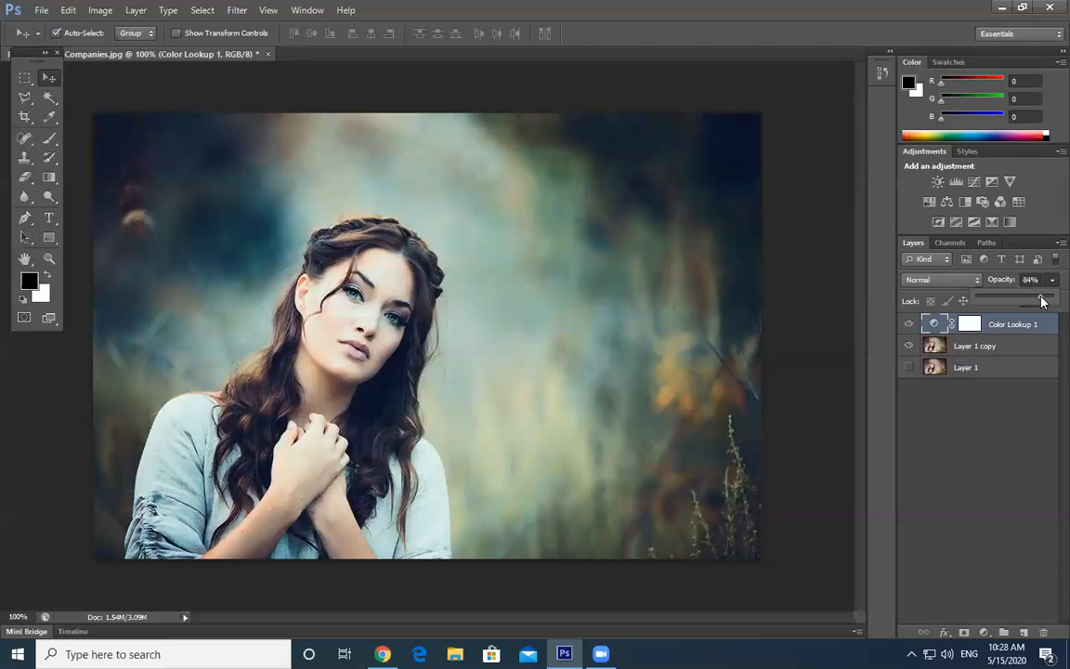
drag(1046, 300, 1045, 301)
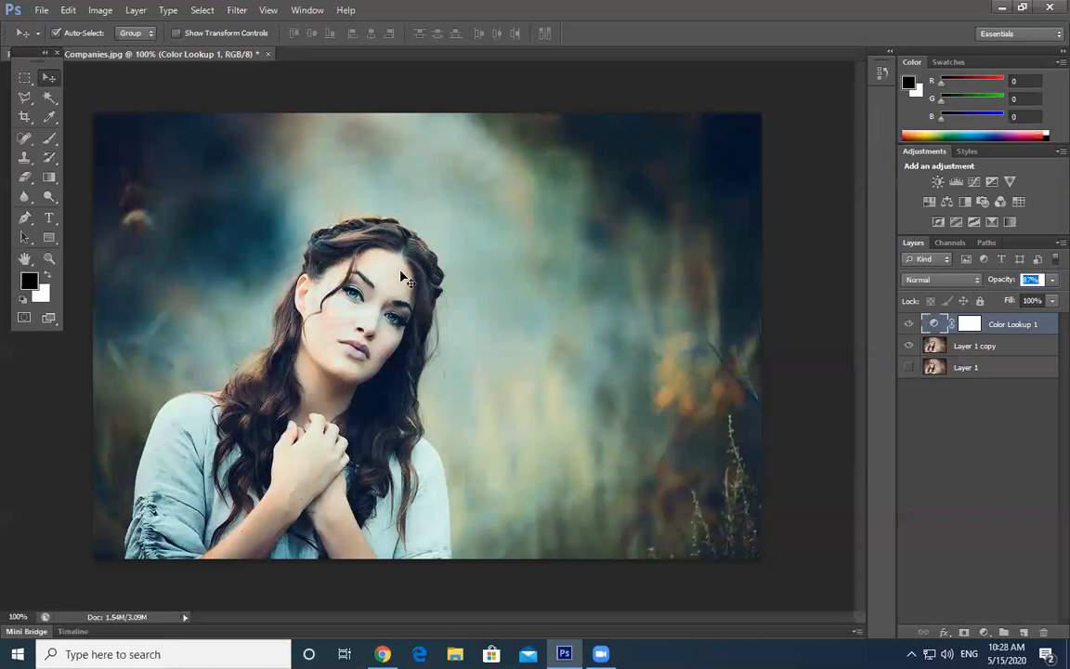
- Draw a rectangular marquee slightly inside the image edges and invert it to select the outer border
click(25, 78)
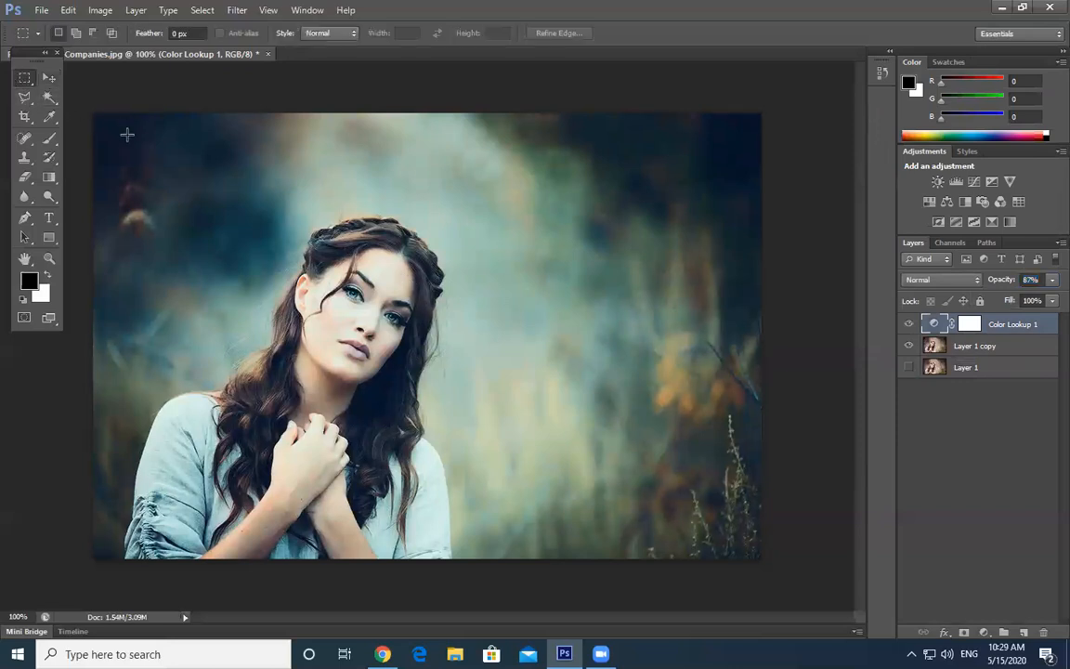
drag(122, 134, 729, 532)
key(ctrl+shift+i)
- Try to fill the border selection on the Color Lookup 1 layer mask
key(alt+Delete)
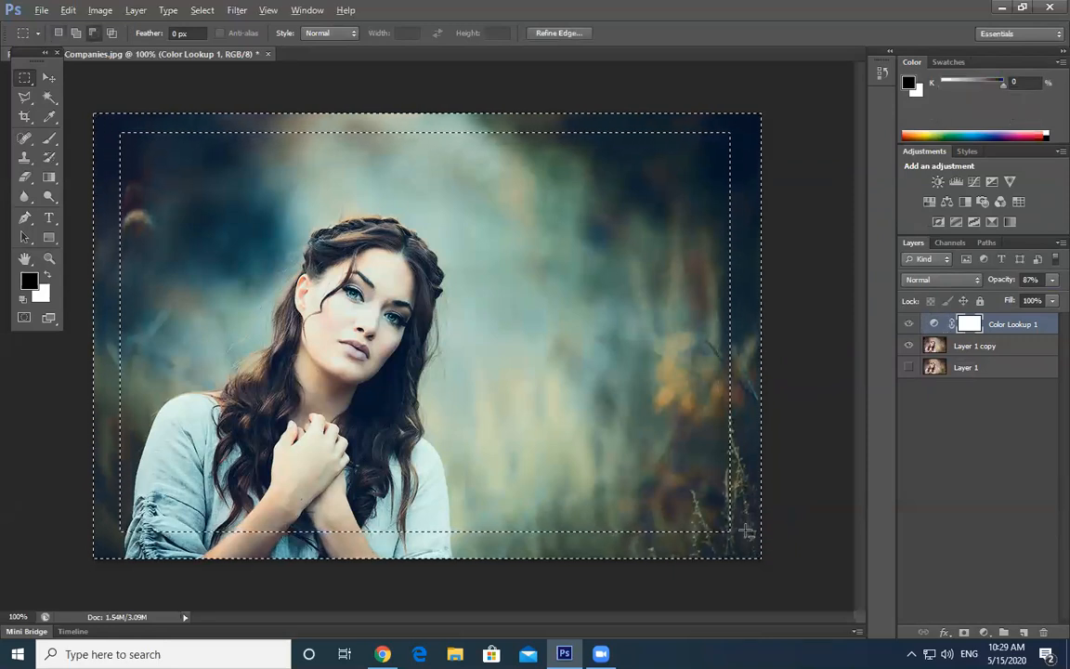
key(ctrl+Delete)
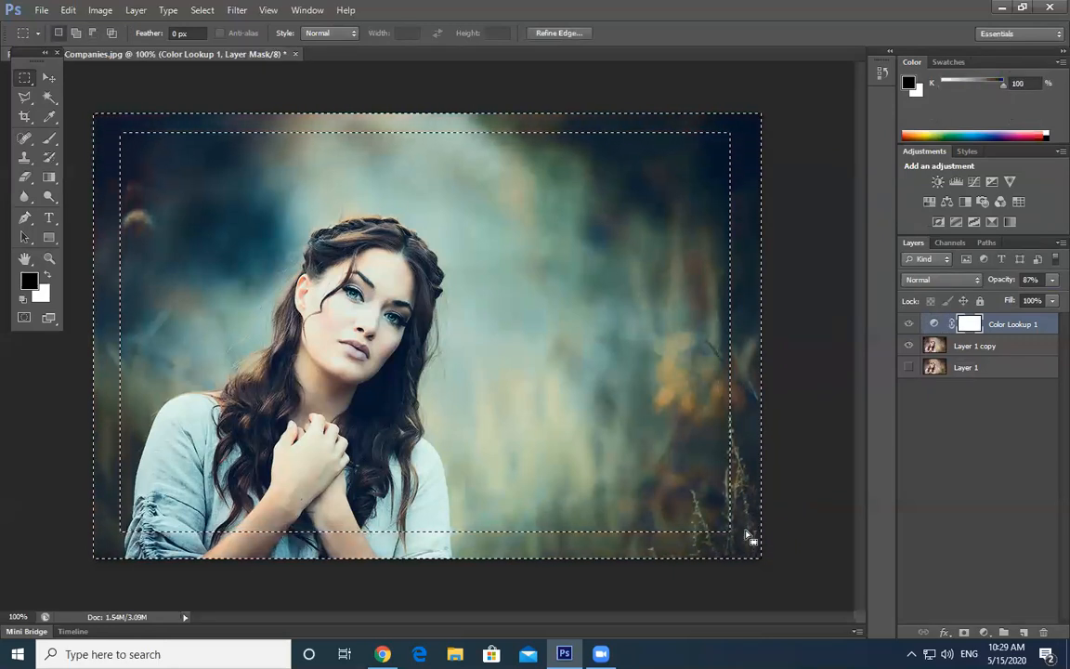
key(ctrl+d)
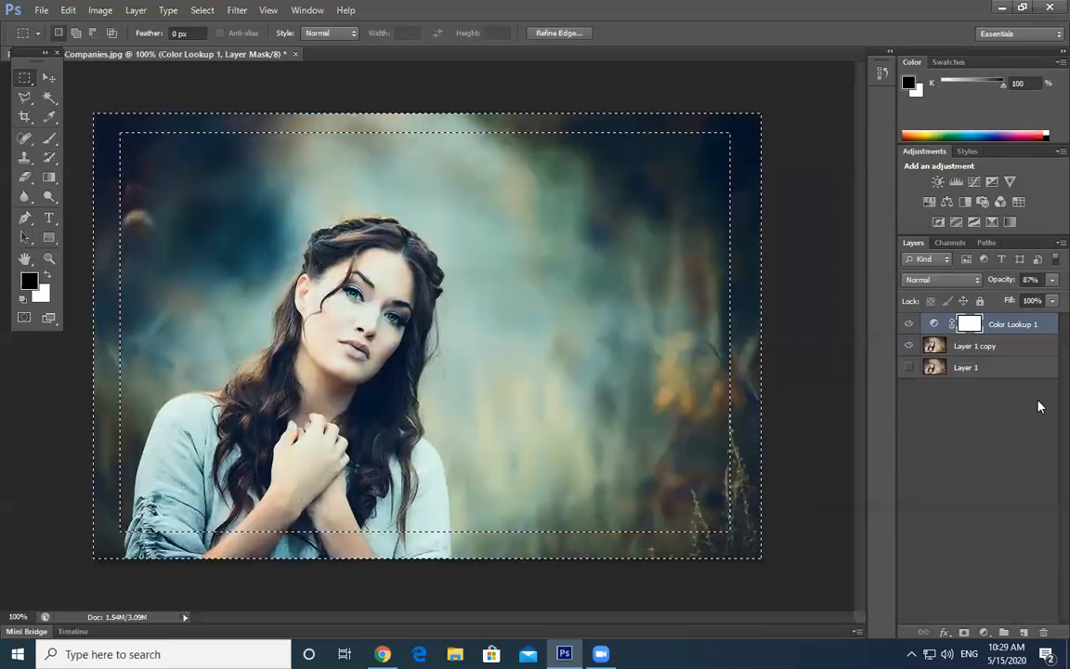
- Add a new layer above Color Lookup 1, try a black fill in the unfeathered border selection and undo it
click(1023, 631)
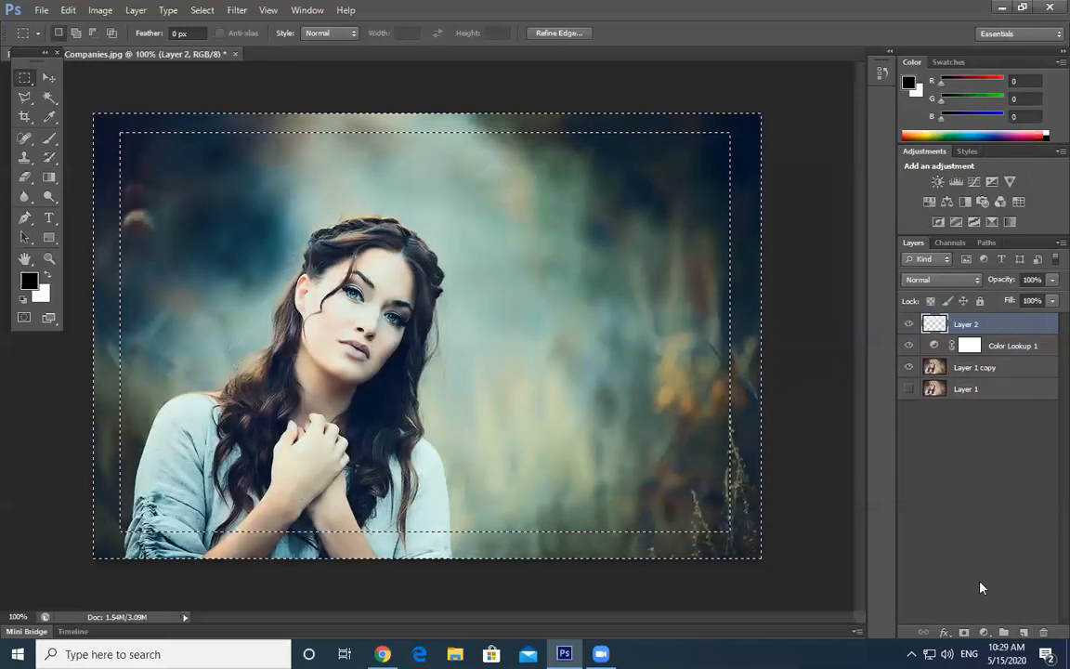
key(alt+Delete)
key(ctrl+z)
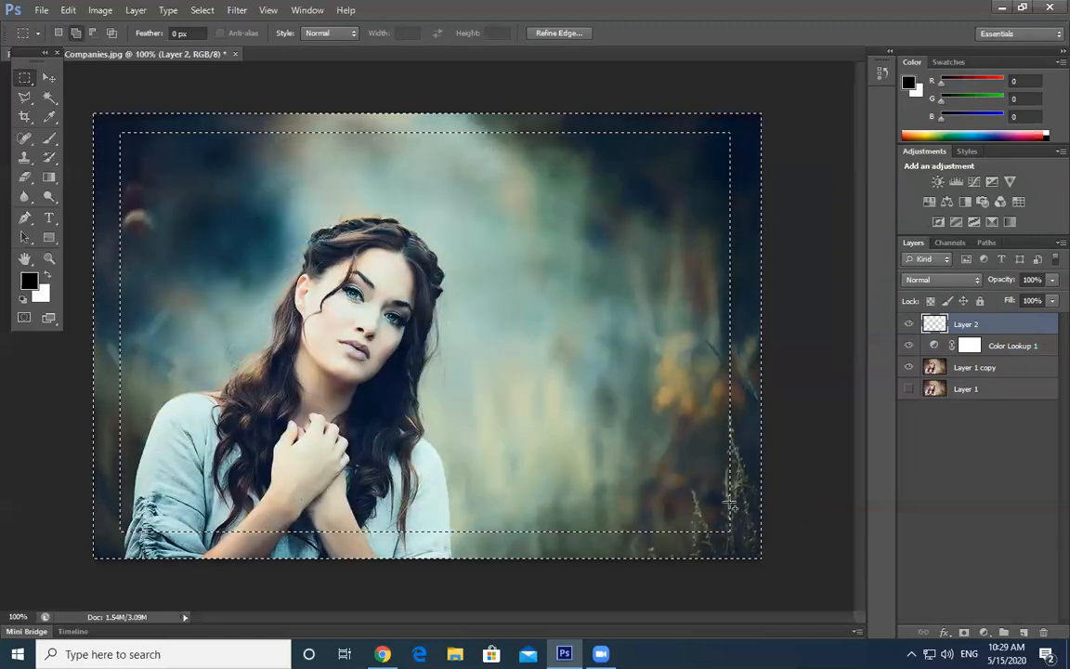
- Try feathering the border selection by 250 pixels and by 100 pixels, undoing each attempt
key(shift+F6)
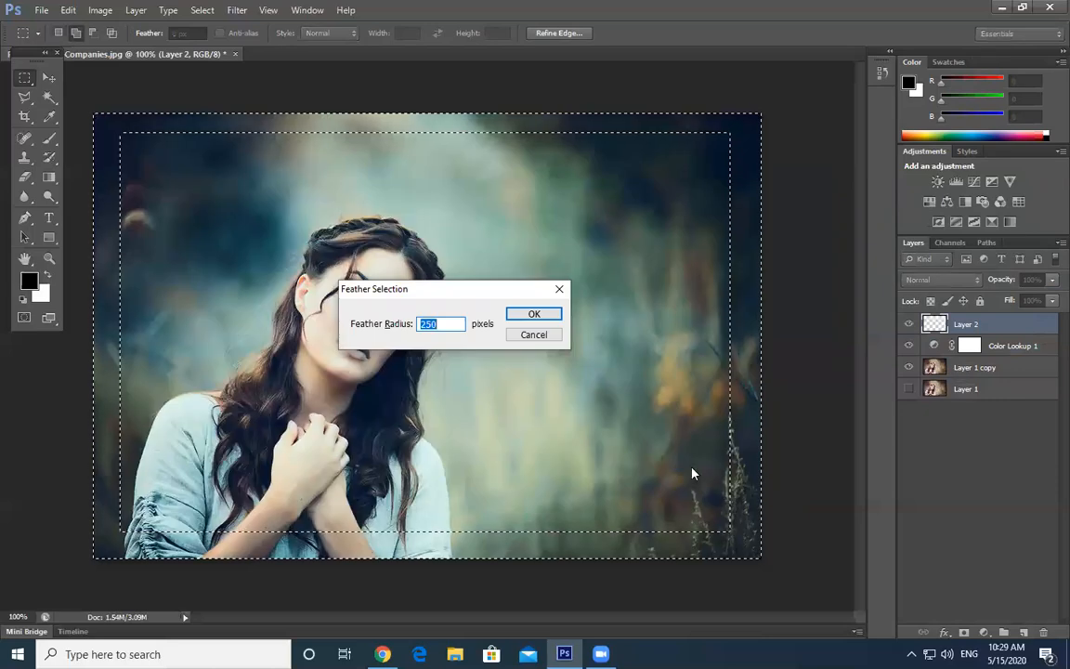
click(537, 313)
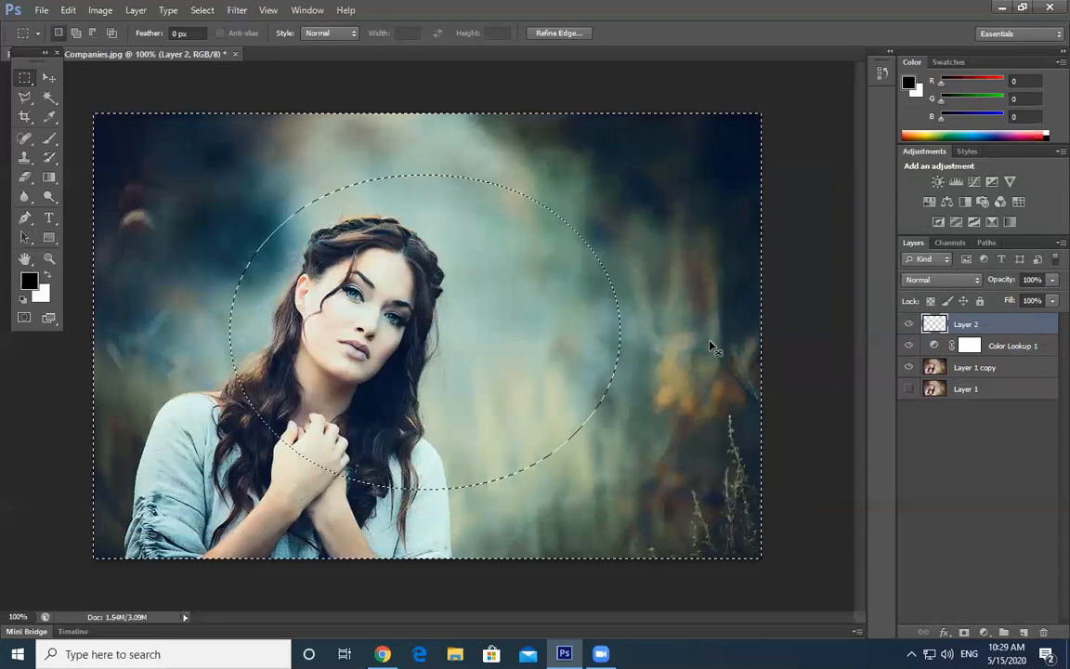
key(ctrl+z)
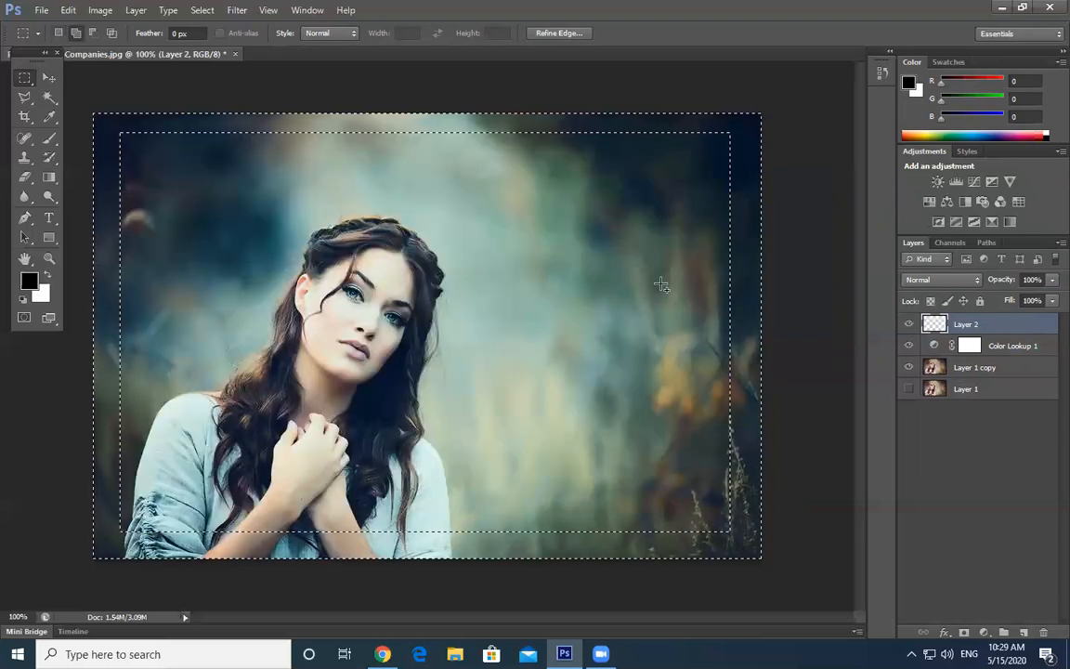
key(shift+F6)
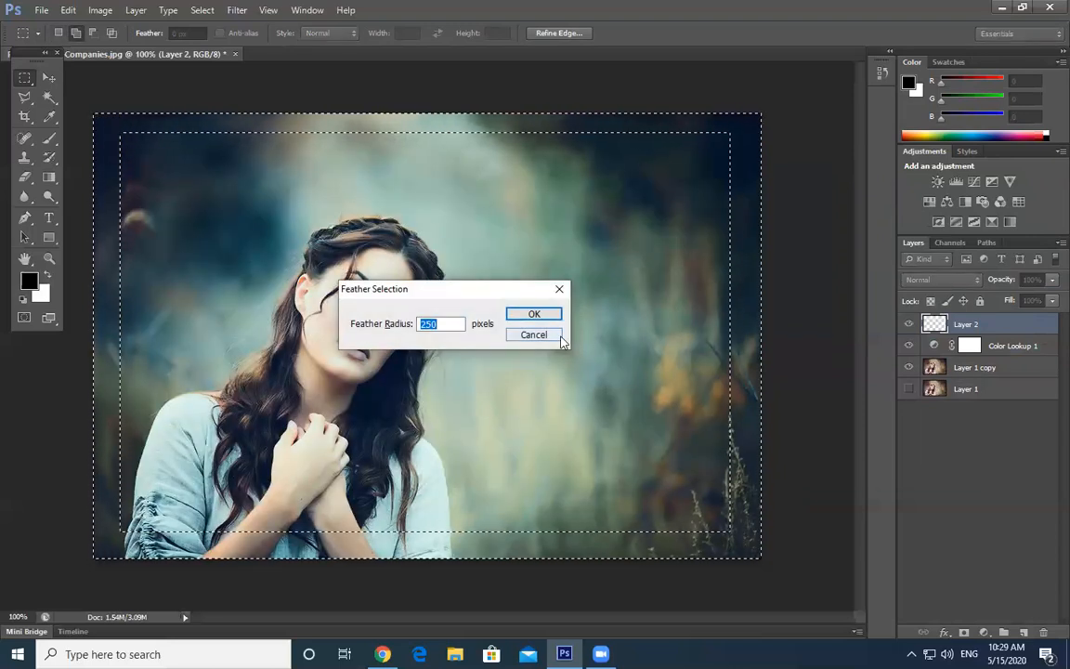
text(100)
key(Return)
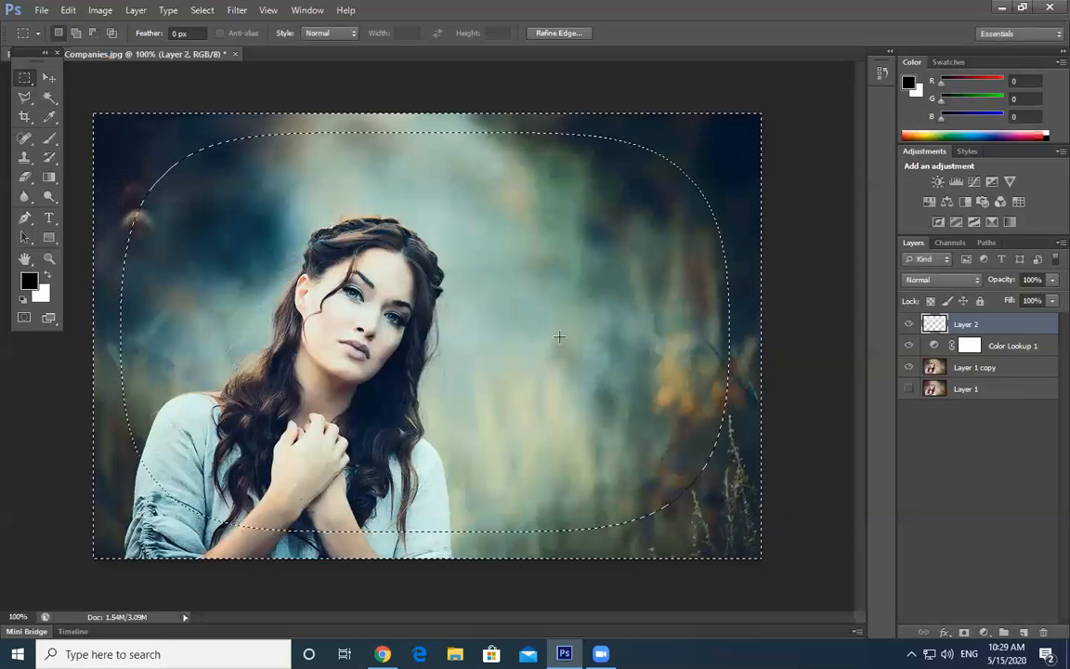
key(ctrl+z)
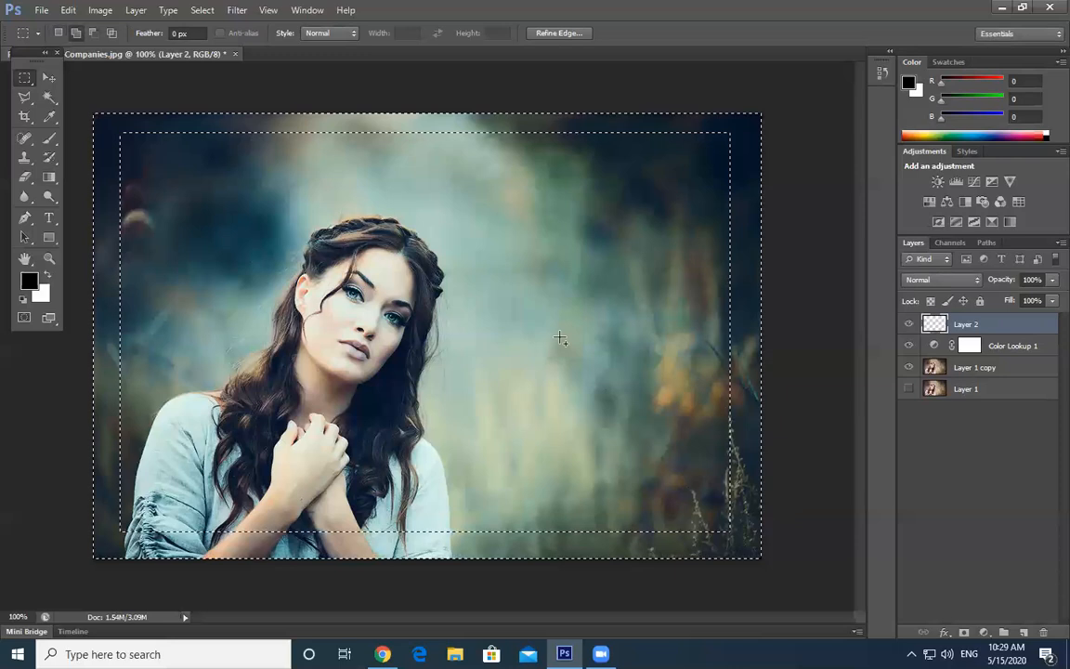
- Feather the border selection by 50 pixels and fill it with black on Layer 2 as a vignette
key(shift+F6)
text(50)
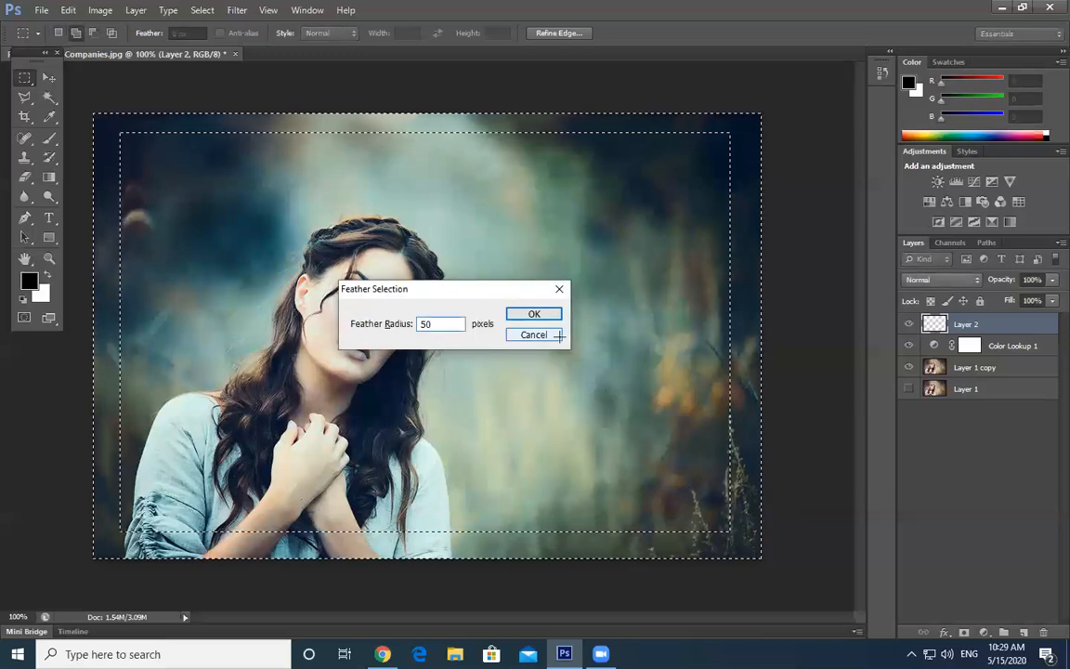
key(Return)
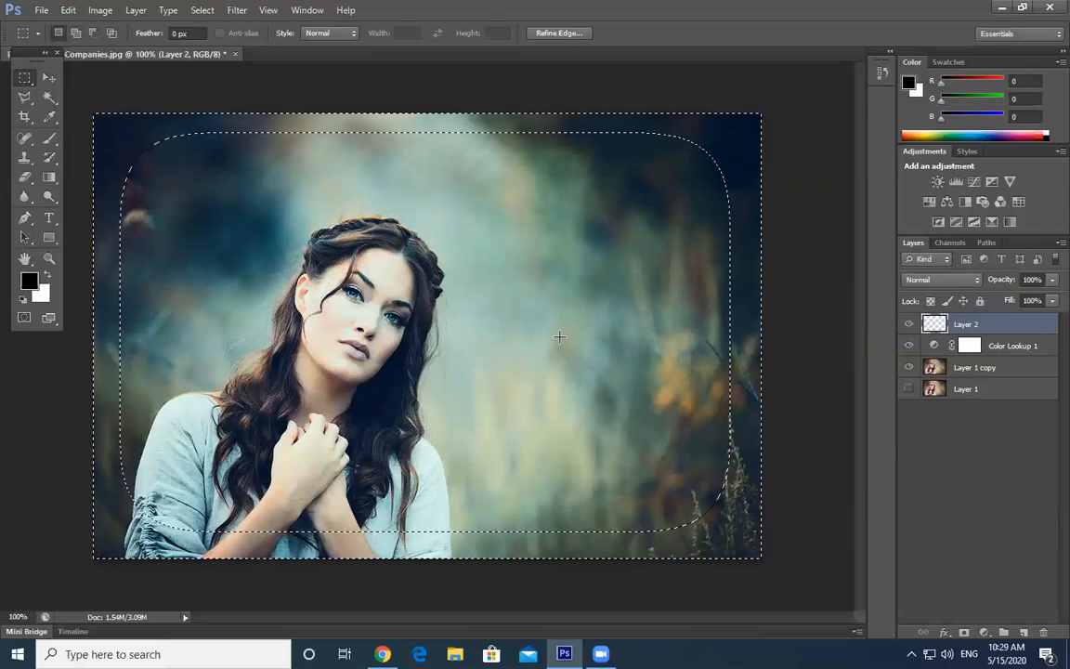
key(alt+BackSpace)
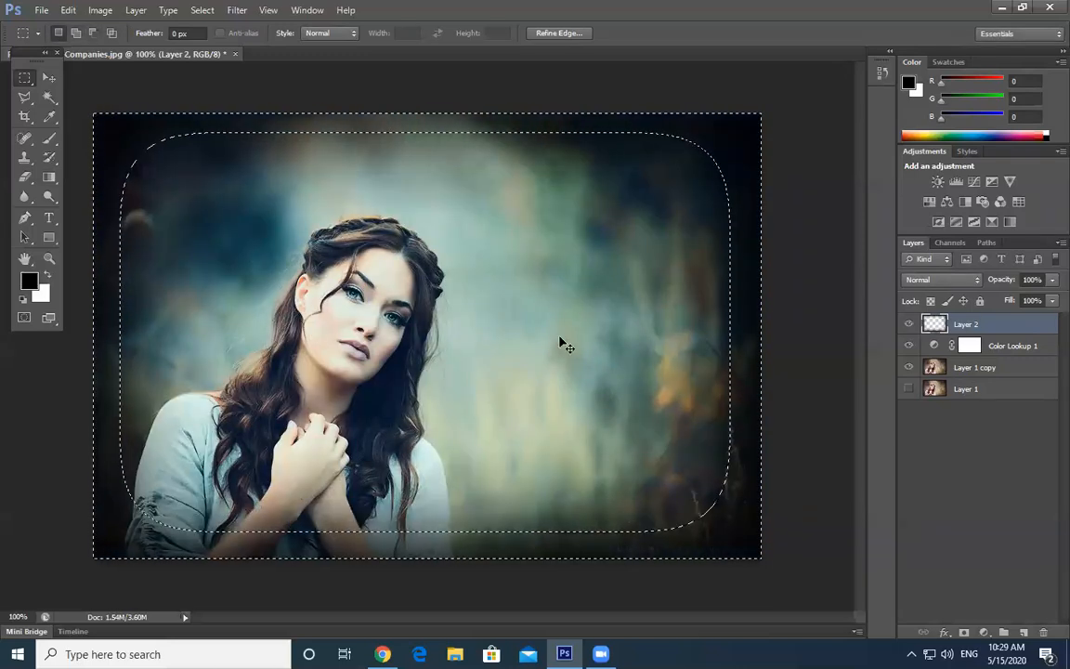
- Deselect the border and replace the vignette layer above Color Lookup 1 with a new empty layer
key(ctrl+d)
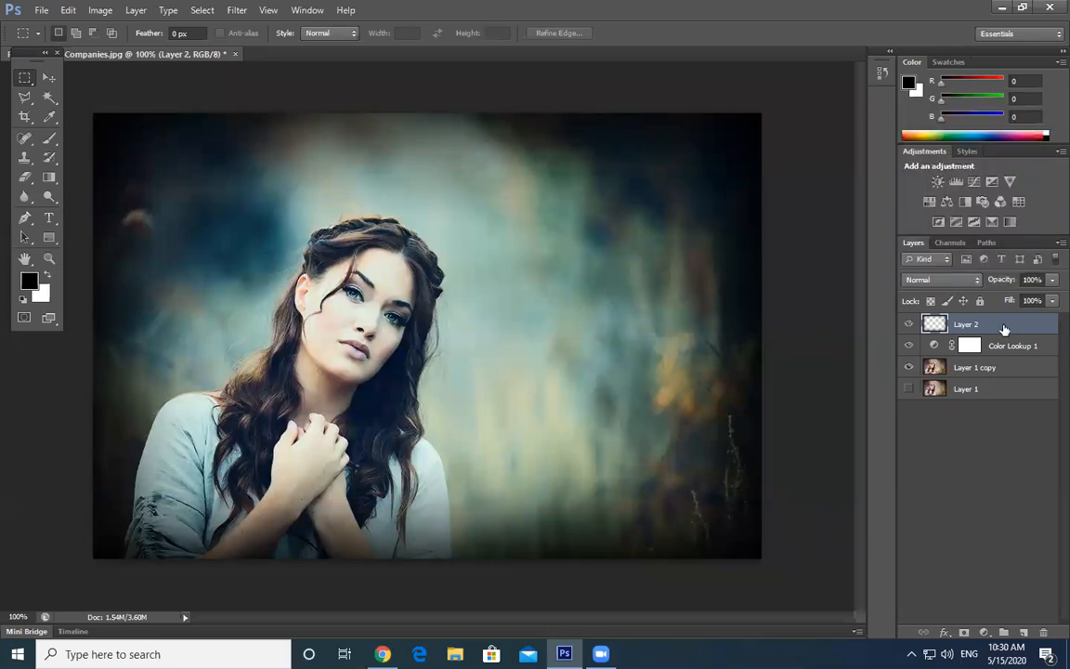
key(Delete)
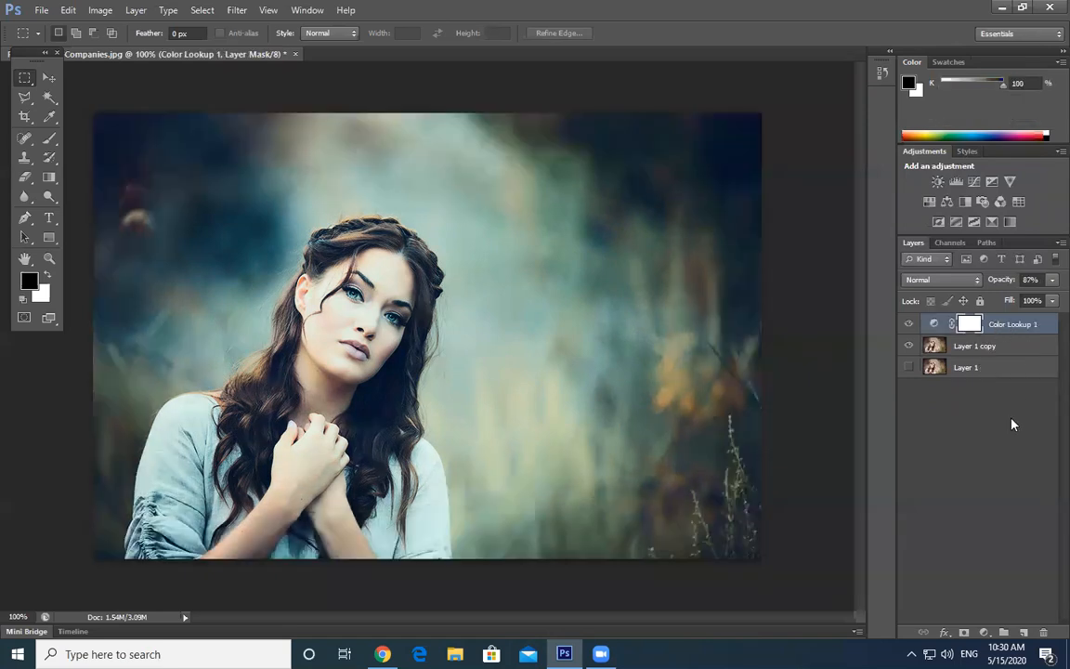
click(1024, 632)
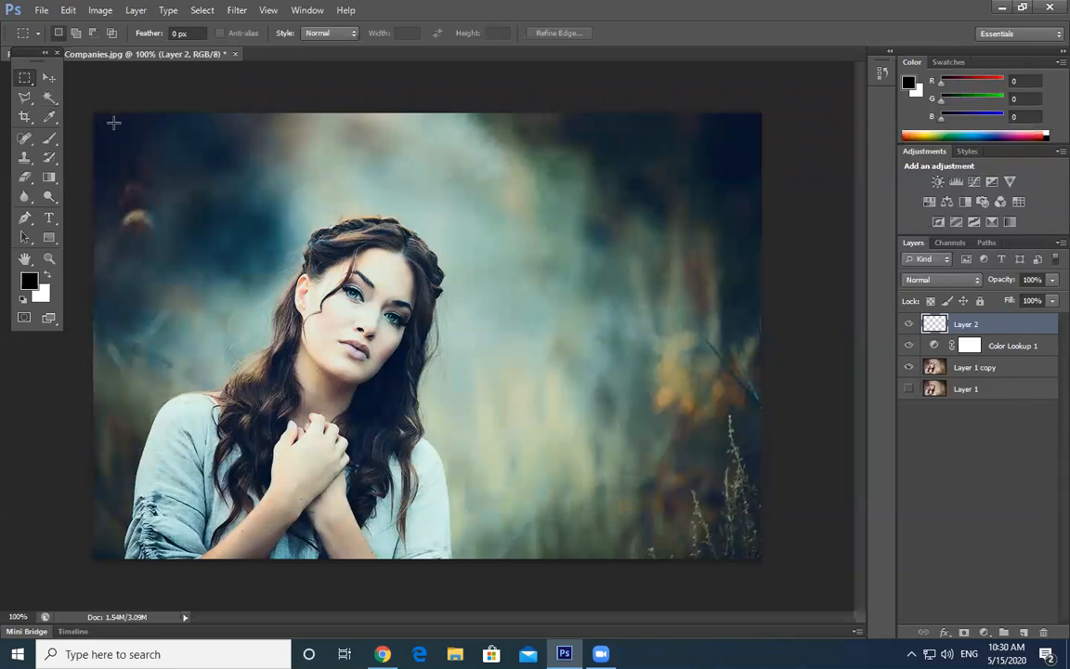
- Make a rectangular selection just inside the image edges and invert it to select the outer border
drag(117, 134, 737, 409)
drag(730, 470, 730, 527)
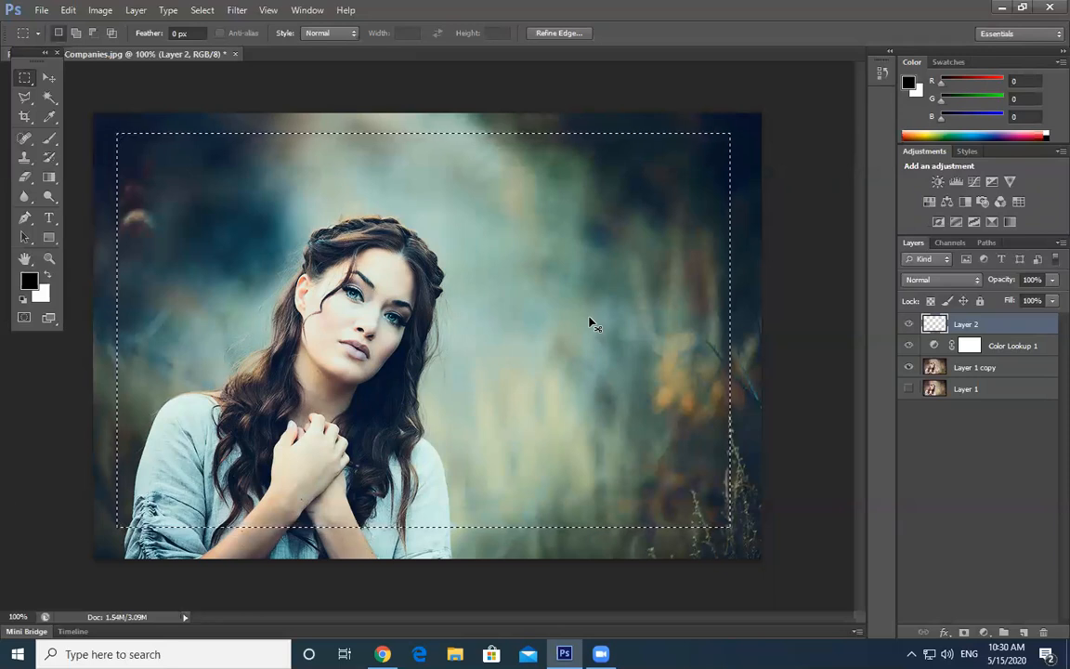
key(ctrl+shift+i)
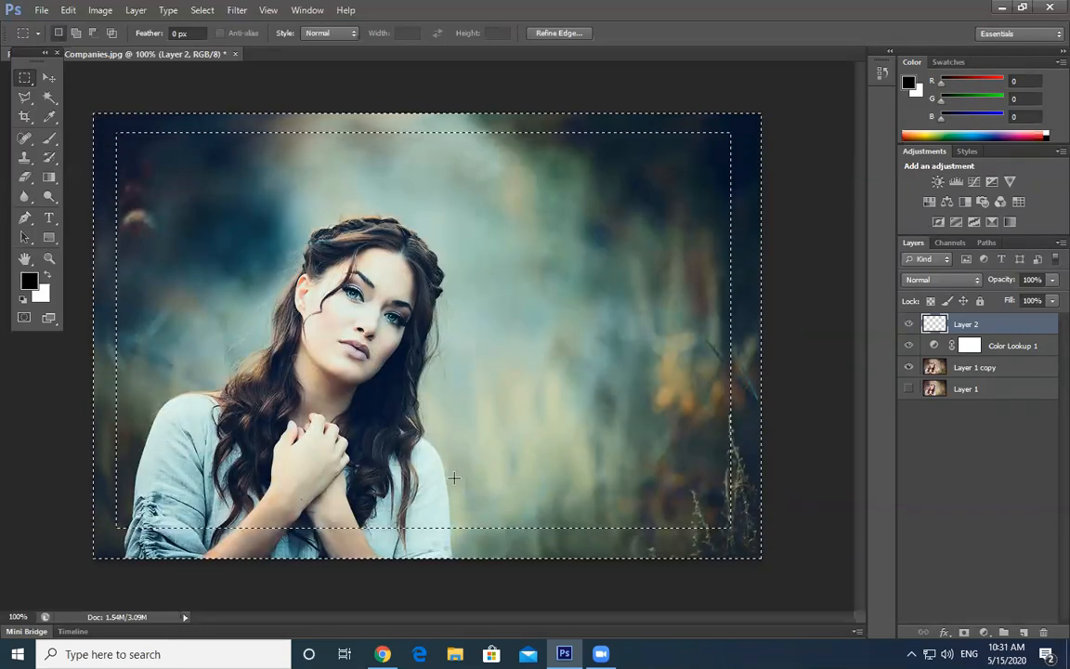
- Try black and white fills in the unfeathered border selection on Layer 2, then clear the filled border
key(alt+BackSpace)
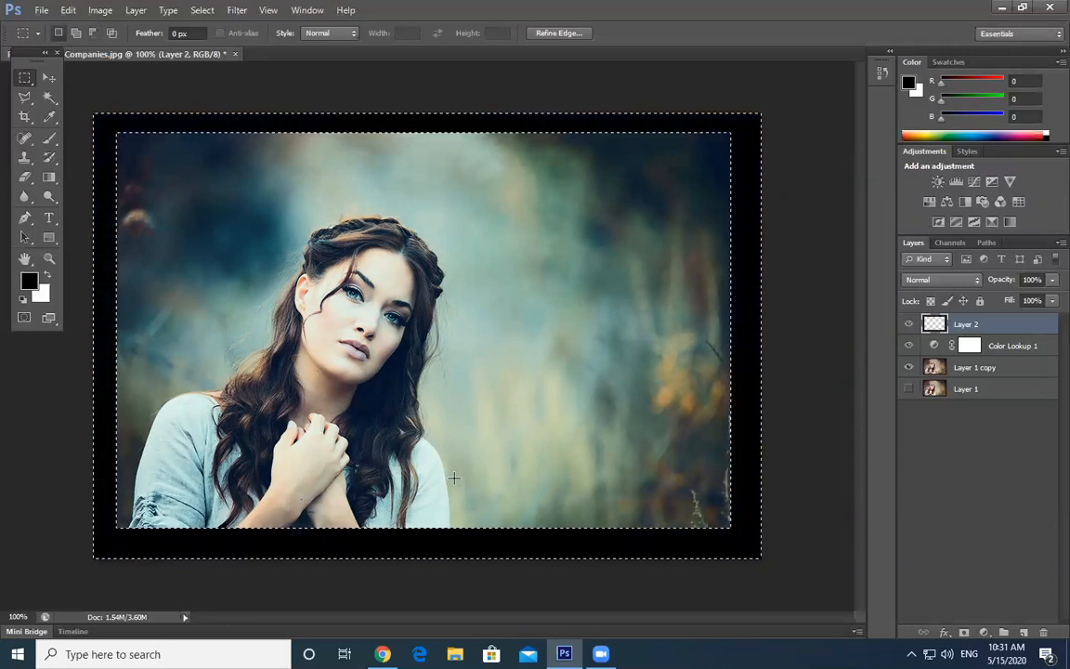
key(ctrl+z)
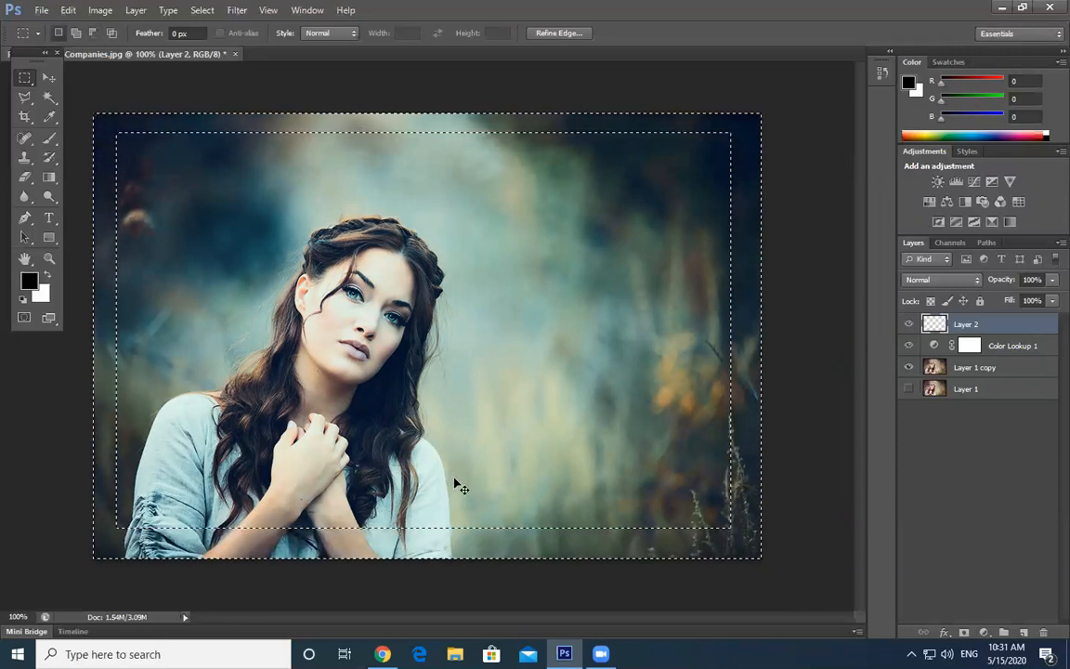
key(ctrl+BackSpace)
key(ctrl+z)
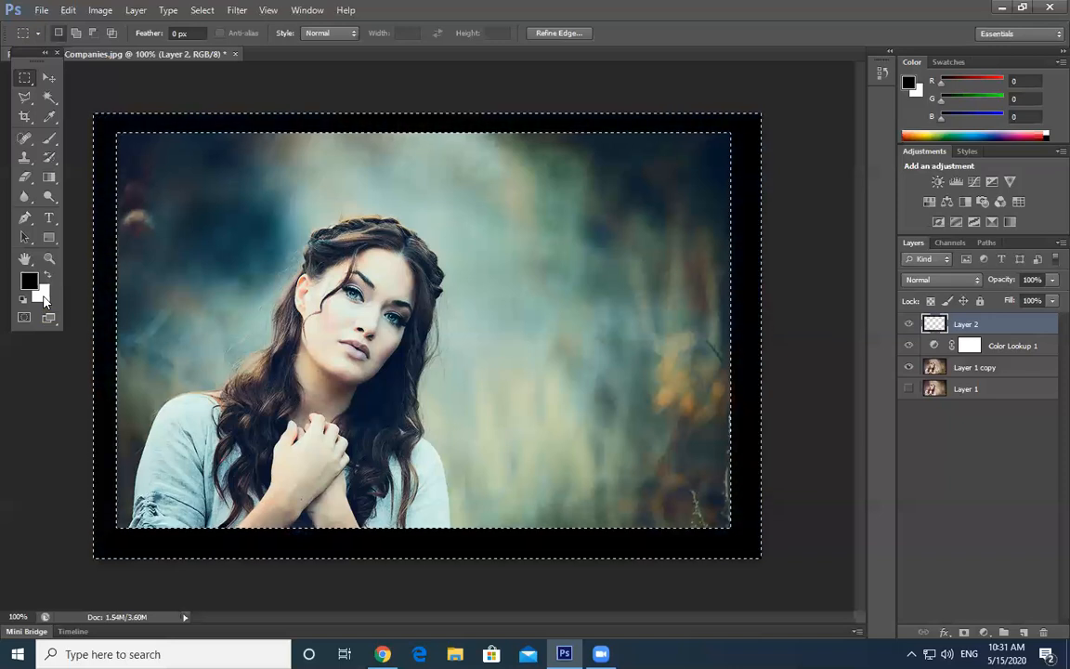
key(ctrl+BackSpace)
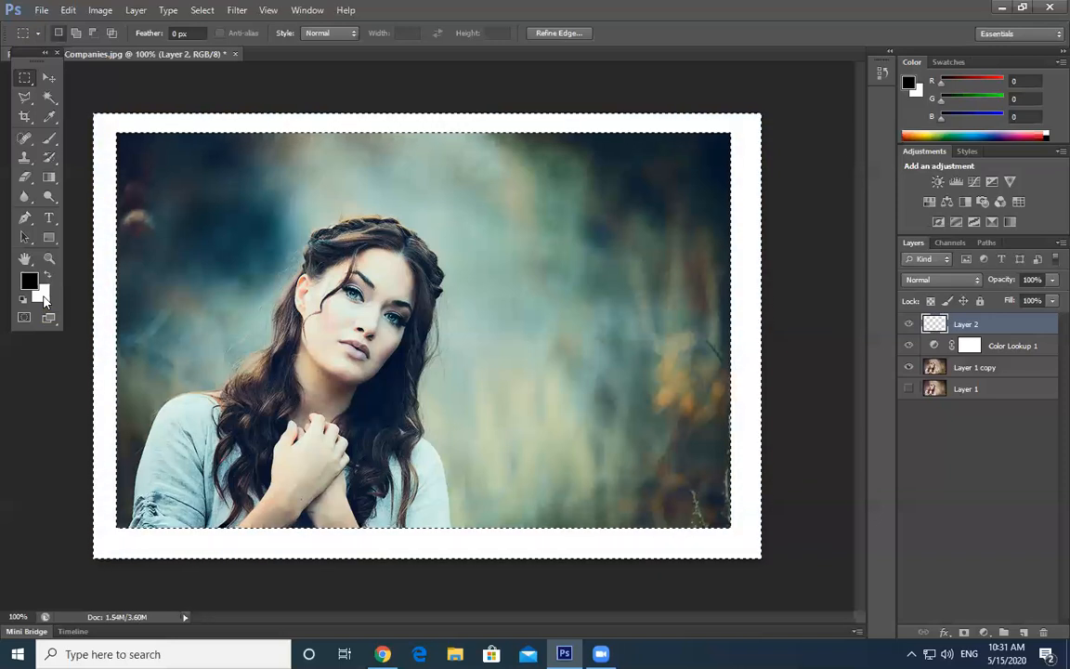
key(alt+BackSpace)
key(ctrl+BackSpace)
key(alt+BackSpace)
key(Delete)
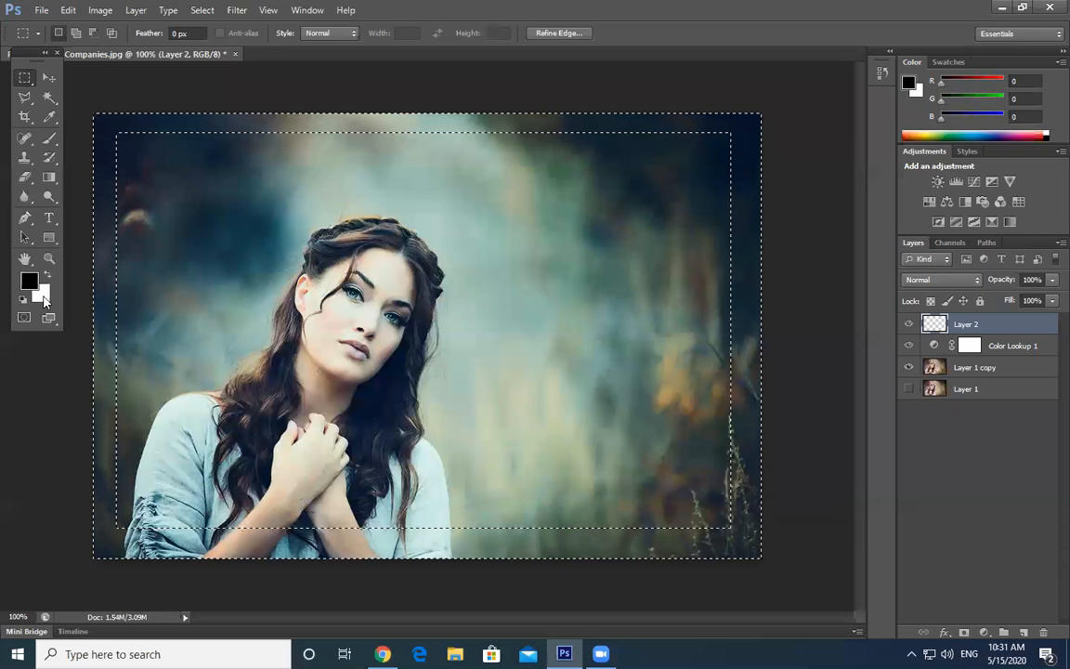
- Feather the border selection by 50 pixels, fill it with black on Layer 2, deselect, and compare the image with and without the vignette
key(shift+F6)
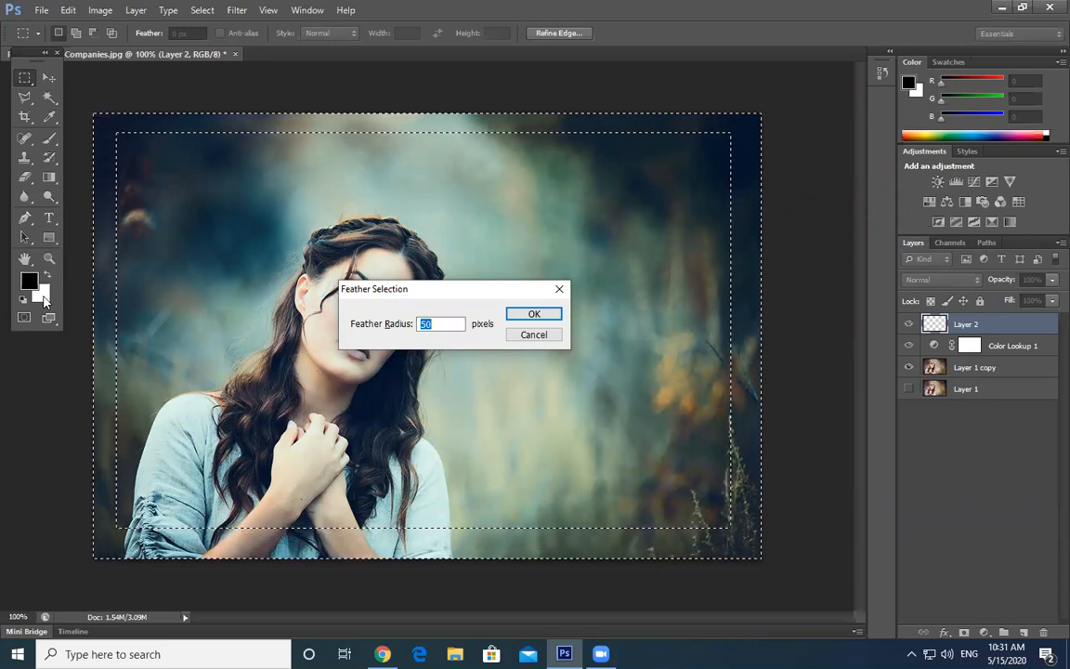
key(Return)
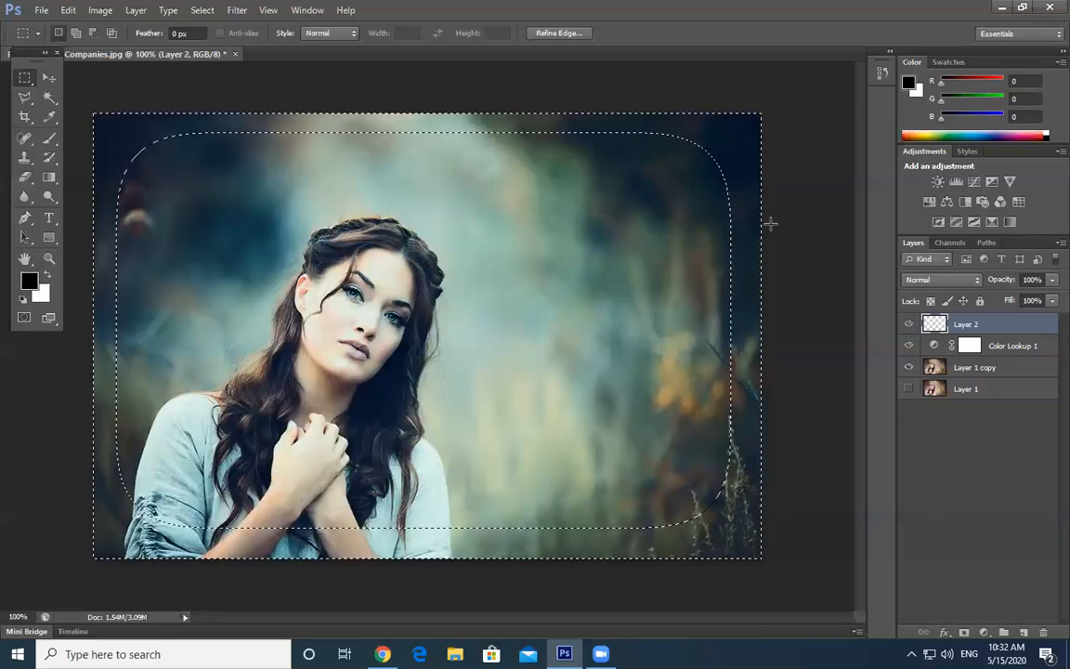
key(alt)
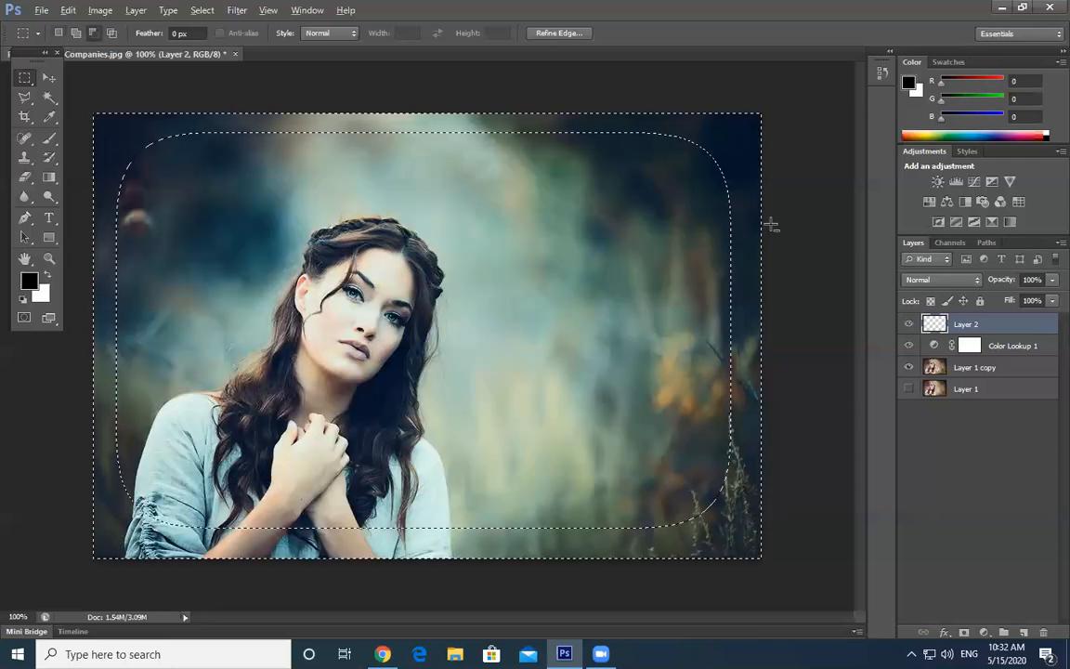
key(alt+BackSpace)
key(ctrl+d)
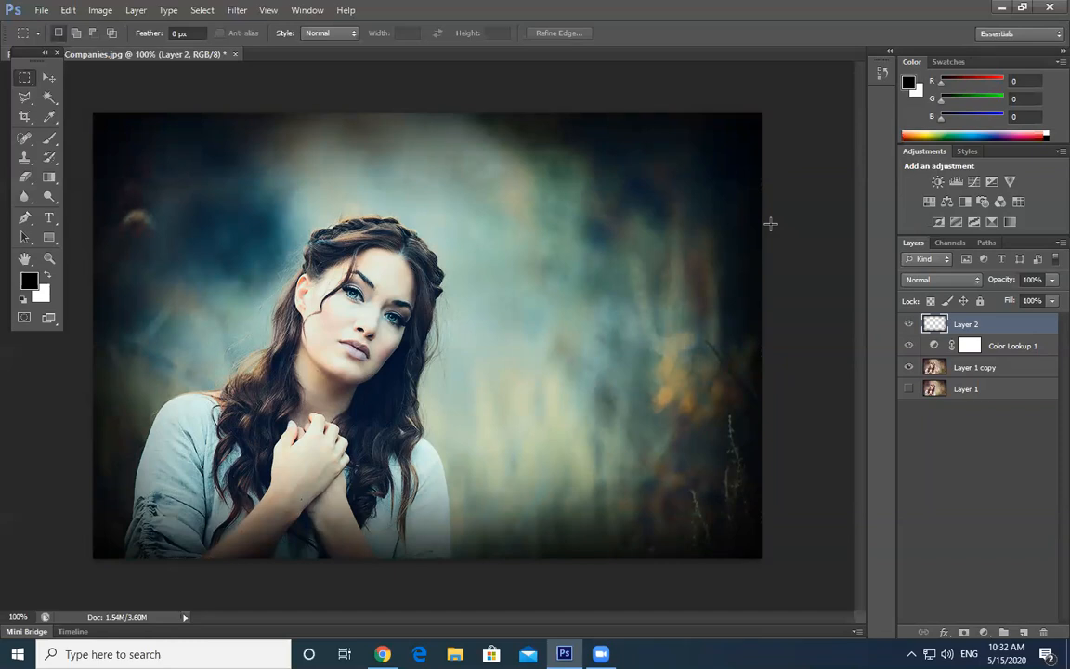
click(909, 324)
click(909, 325)
- Switch to Chrome, open the downloaded 24_Abstract_Bokeh_Brushes__Brusheezy_.zip archive, and open its ABR brush file in Photoshop
click(383, 654)
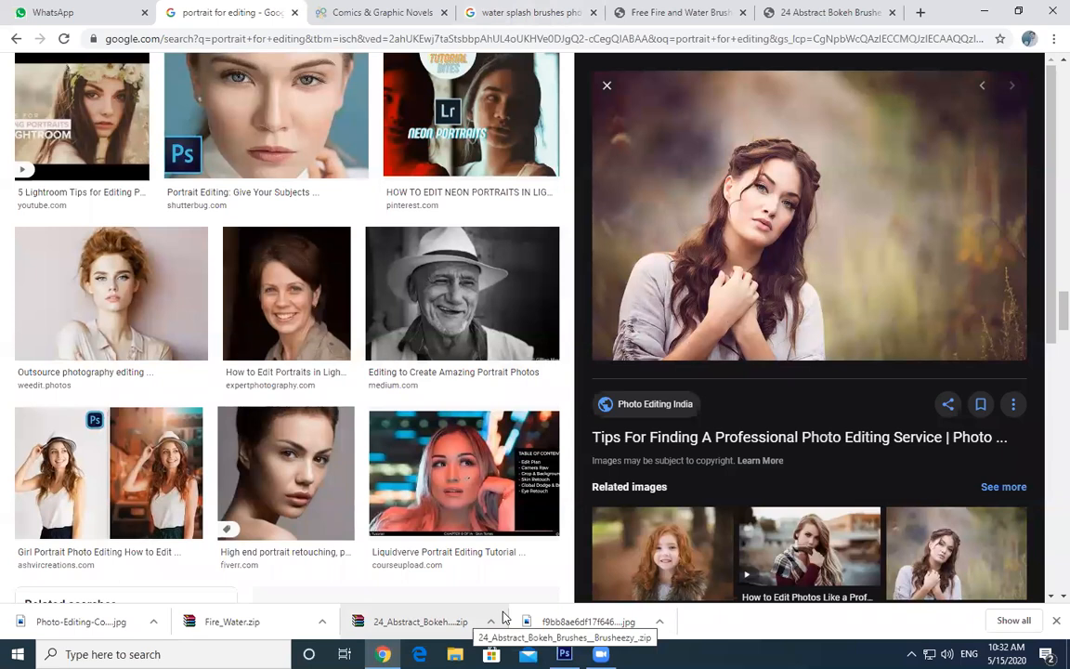
click(463, 623)
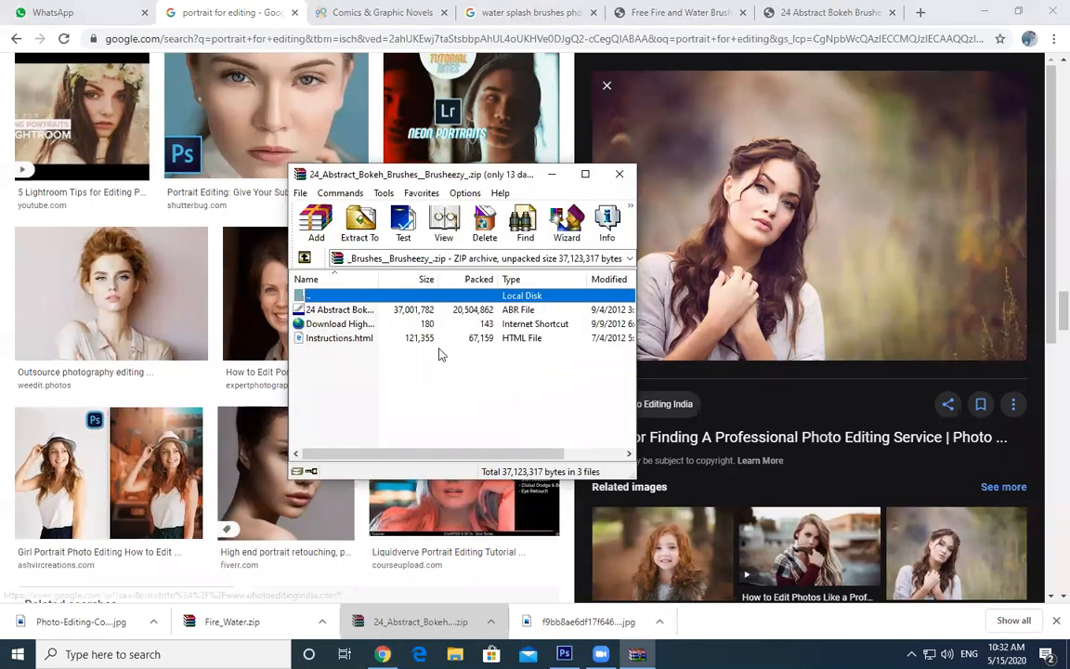
double_click(348, 298)
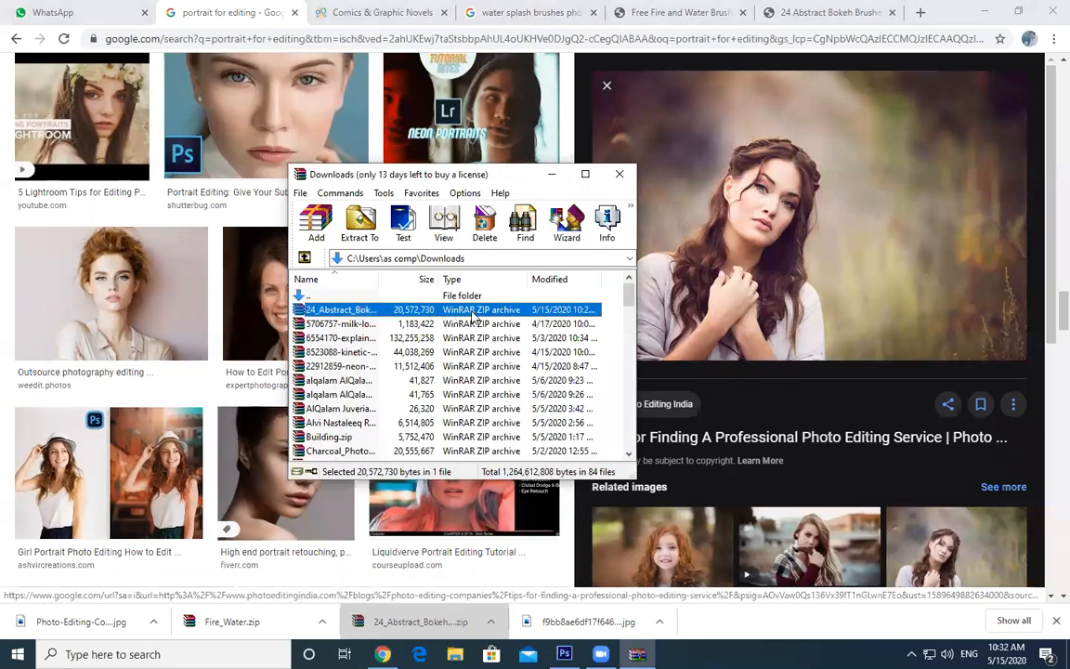
double_click(398, 314)
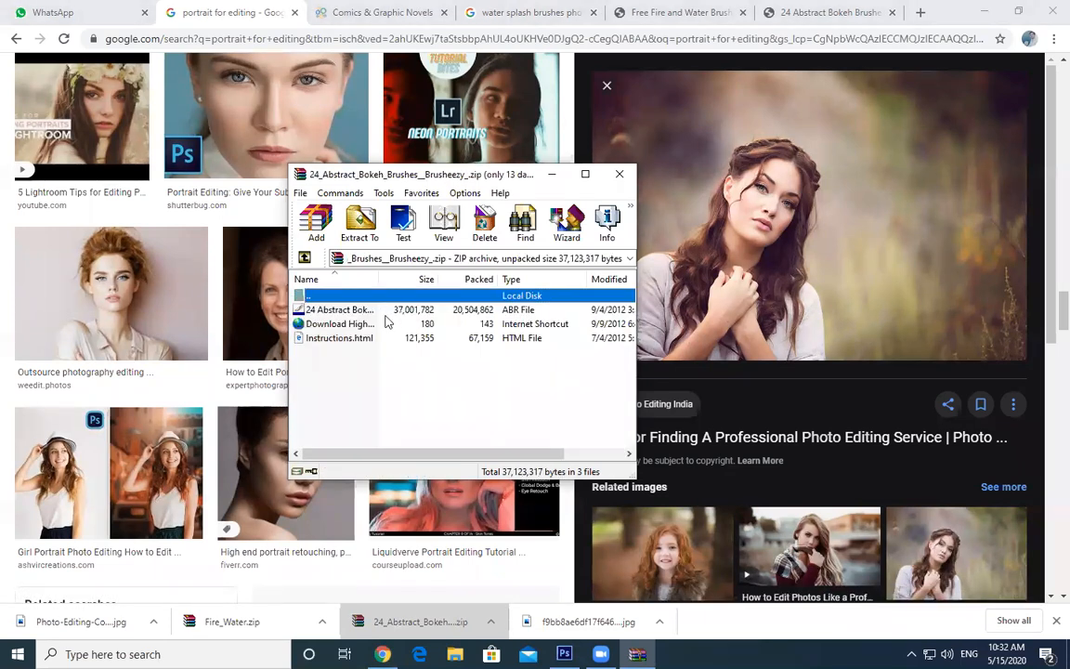
click(388, 314)
double_click(389, 314)
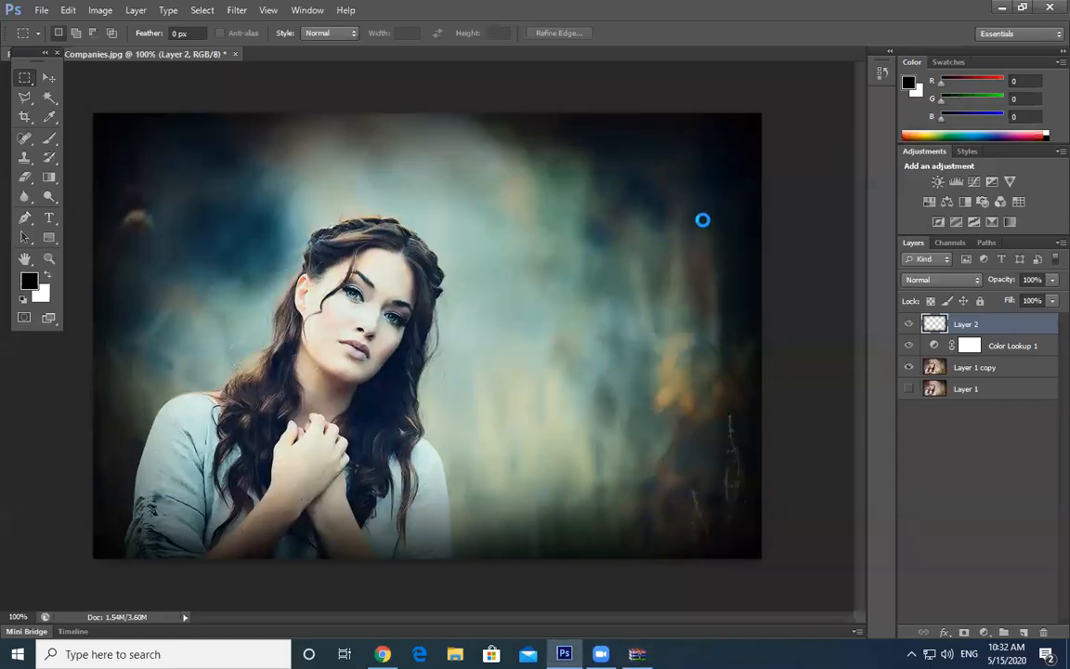
- Return to the 24 Abstract Bokeh Brushes archive in WinRAR, extract its contents to the Desktop, and close the archive
click(1004, 9)
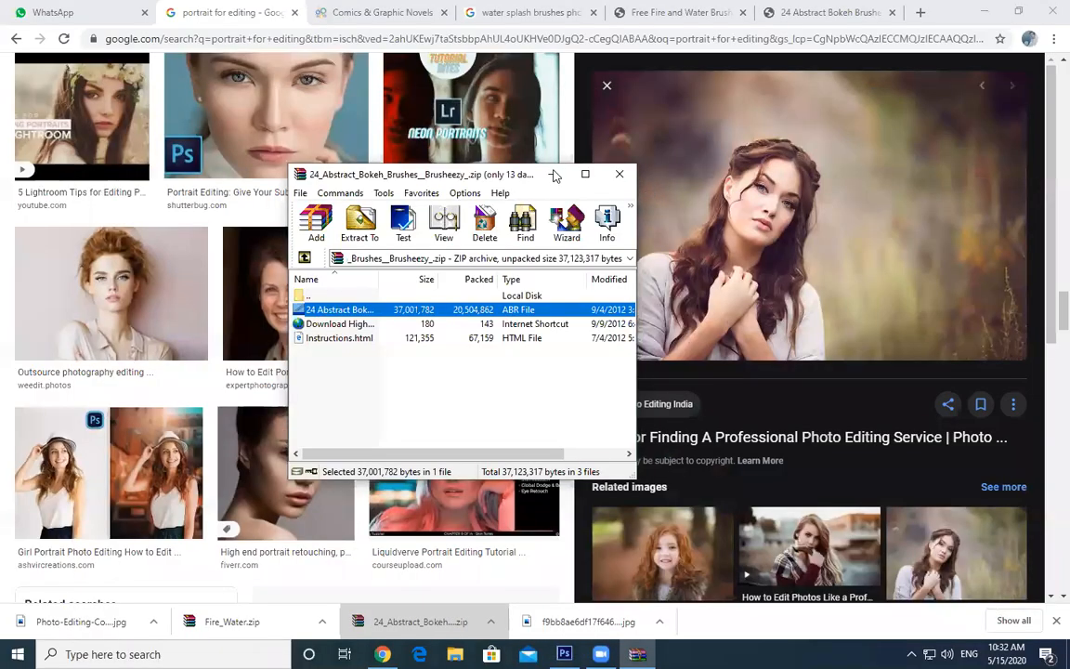
click(554, 174)
key(super+d)
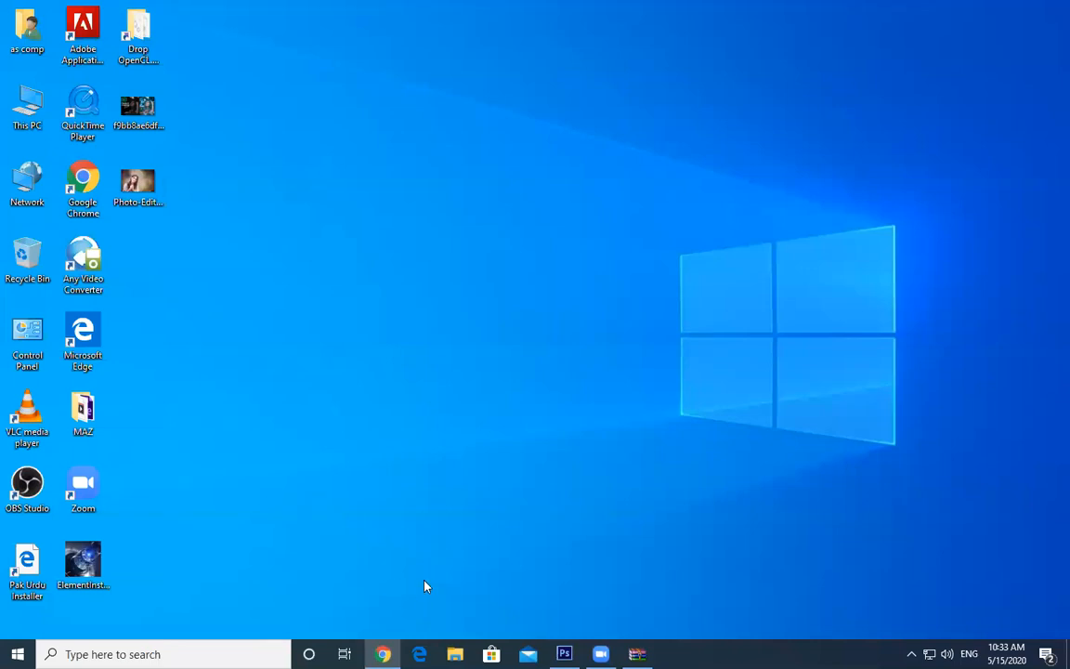
click(381, 654)
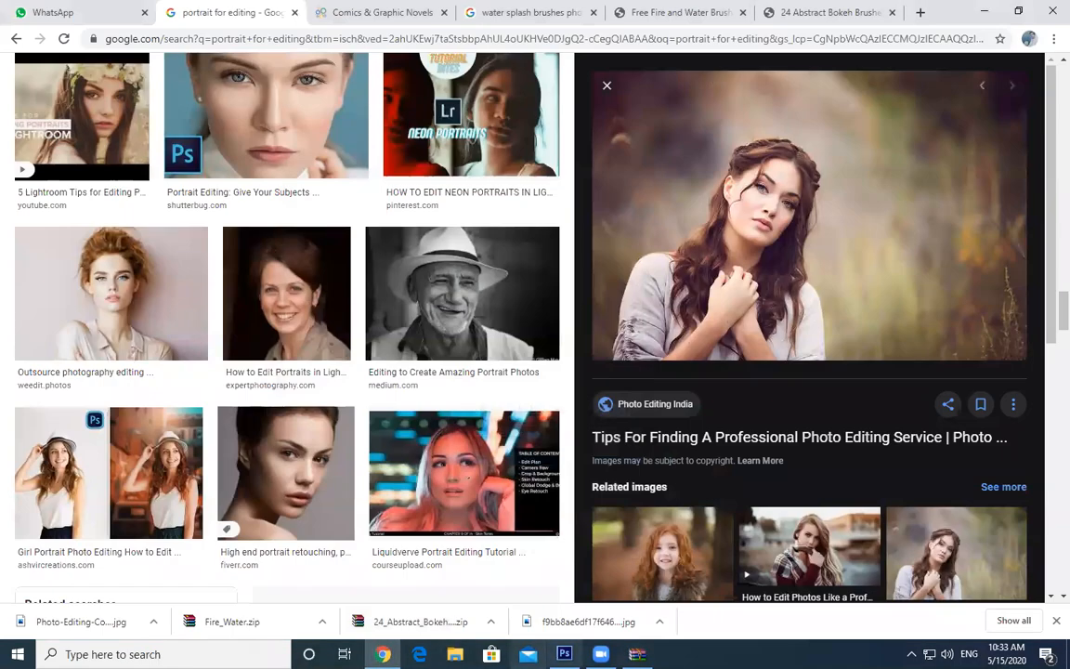
click(637, 654)
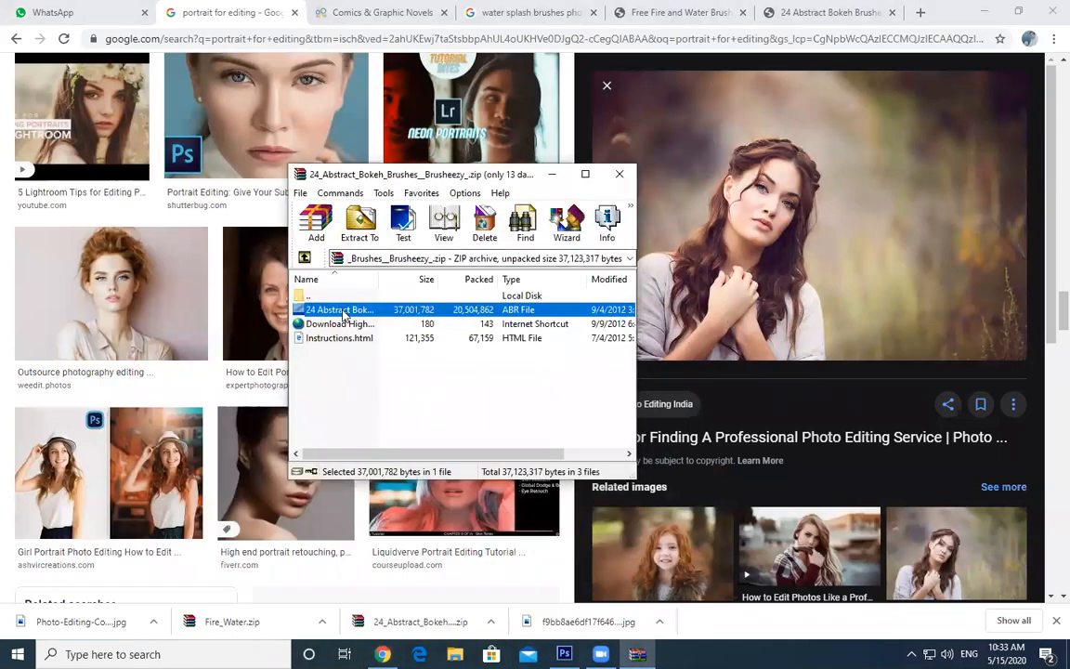
right_click(344, 312)
click(315, 376)
click(359, 222)
click(495, 244)
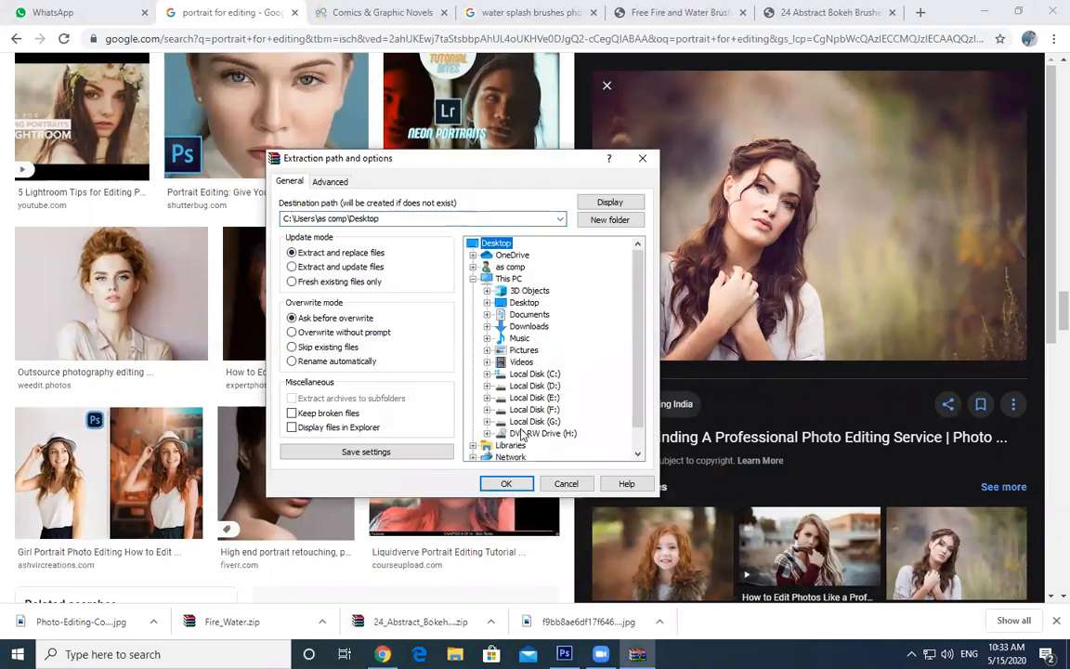
click(506, 483)
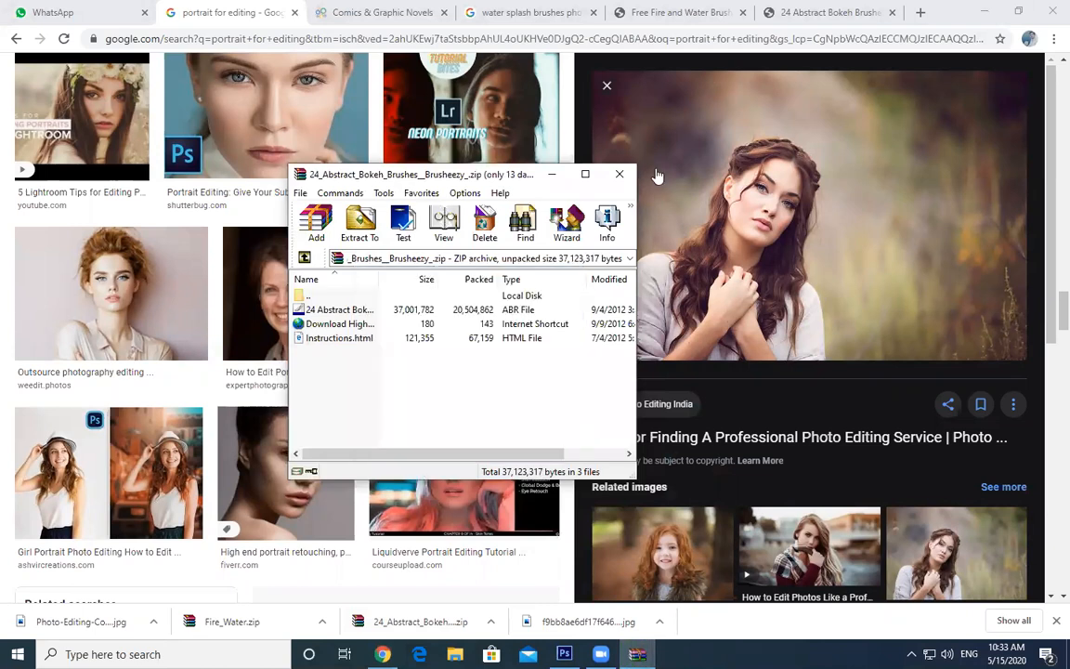
click(620, 174)
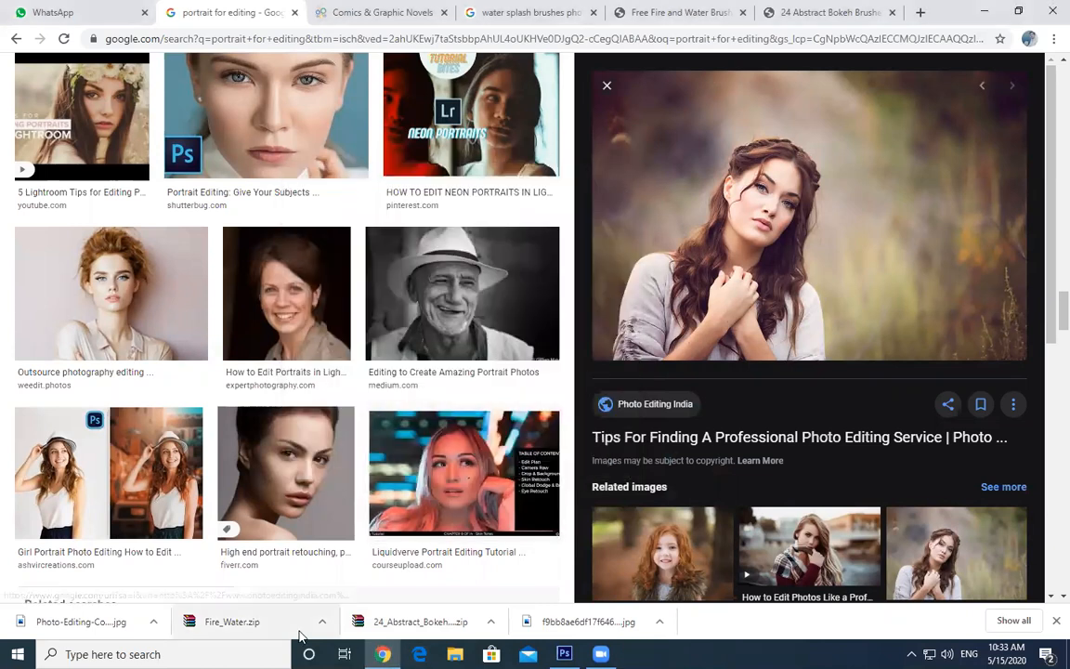
- Open the downloaded Fire_Water.zip archive, extract its Fire Water folder to the Desktop, and close the archive
click(247, 621)
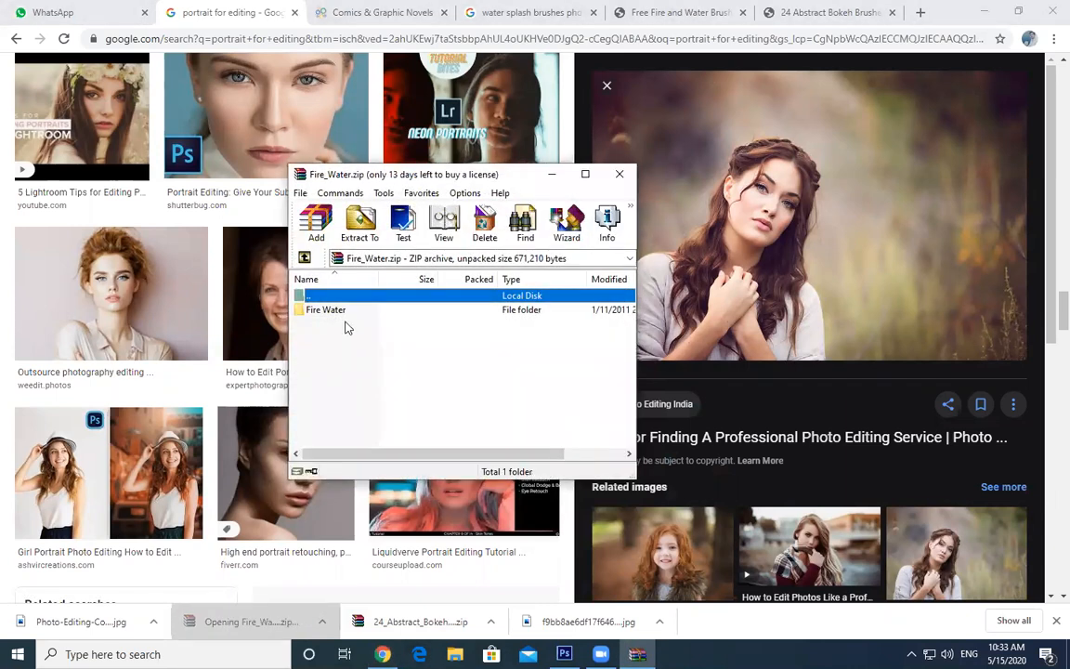
click(323, 309)
click(361, 223)
click(495, 243)
click(506, 484)
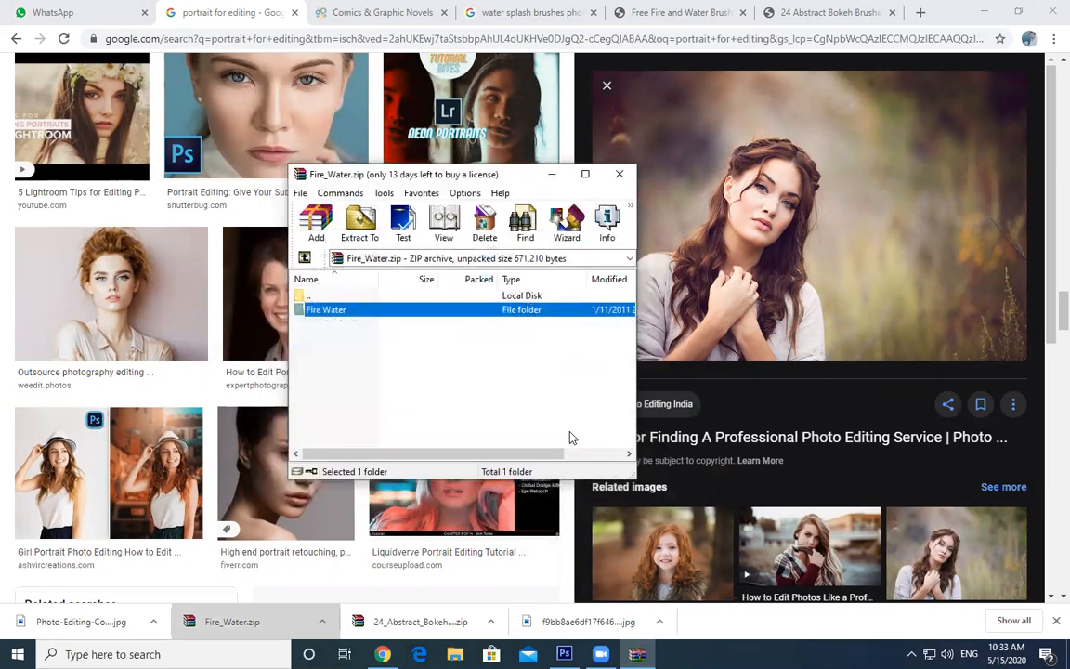
click(619, 176)
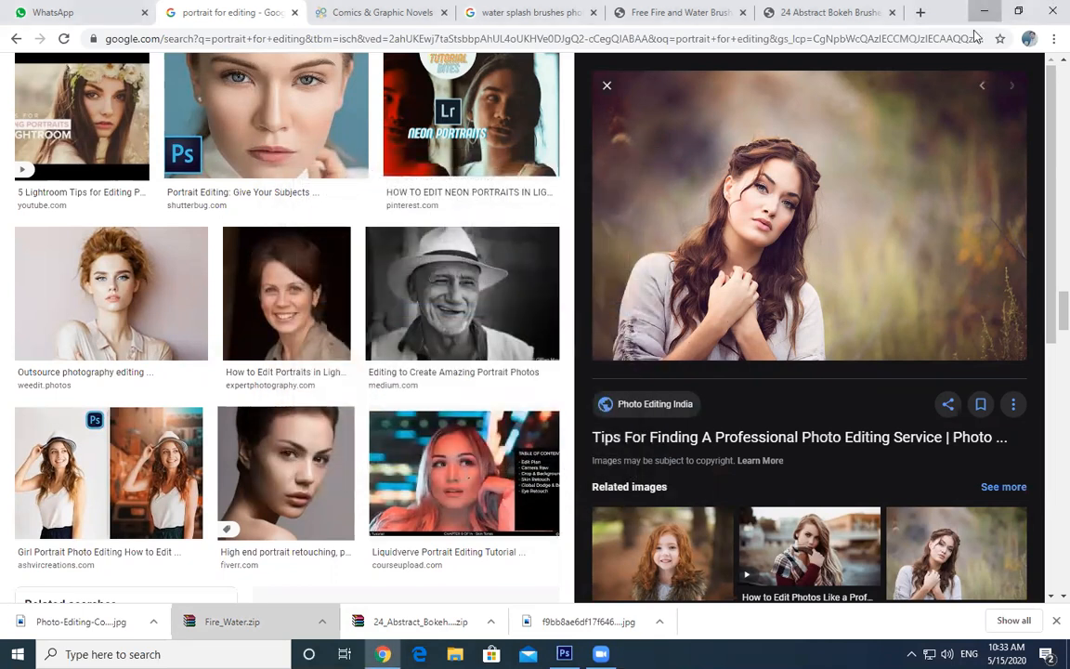
- Check the contents of the extracted Fire Water folder on the Desktop, then close it
click(984, 11)
double_click(140, 499)
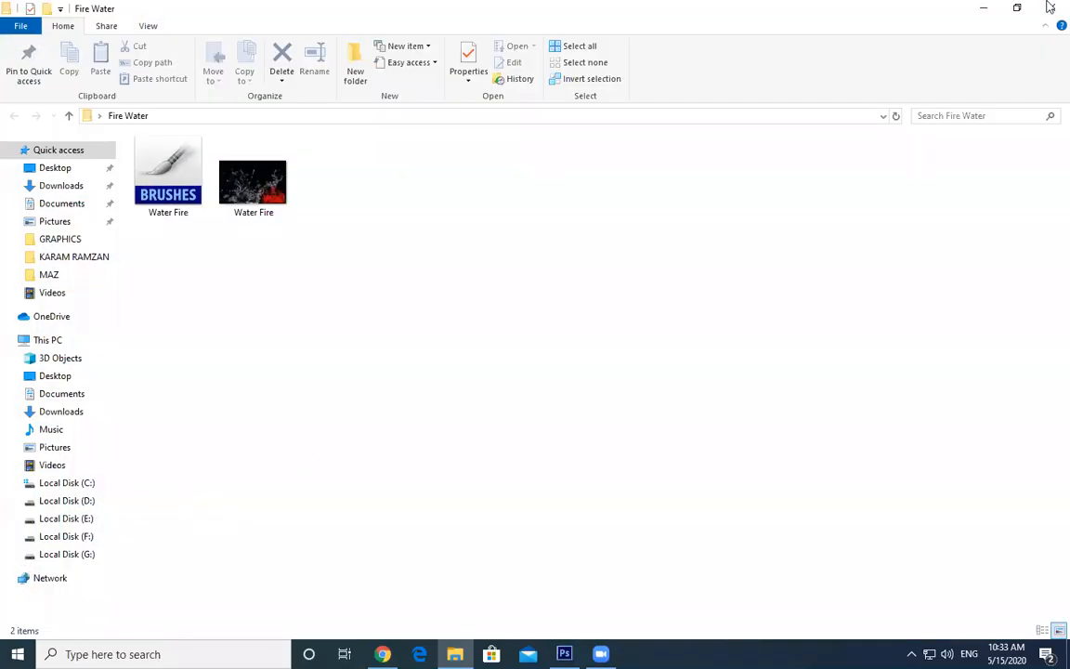
click(1049, 5)
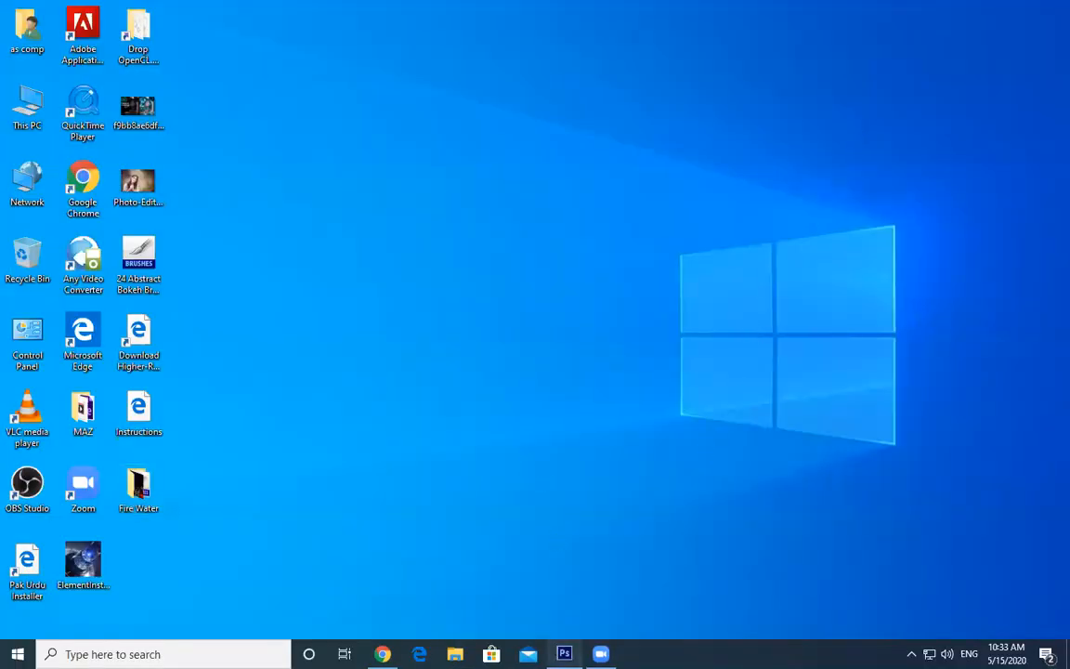
- Switch to Photoshop, activate the Brush tool, and add a new empty layer above Layer 2
click(564, 653)
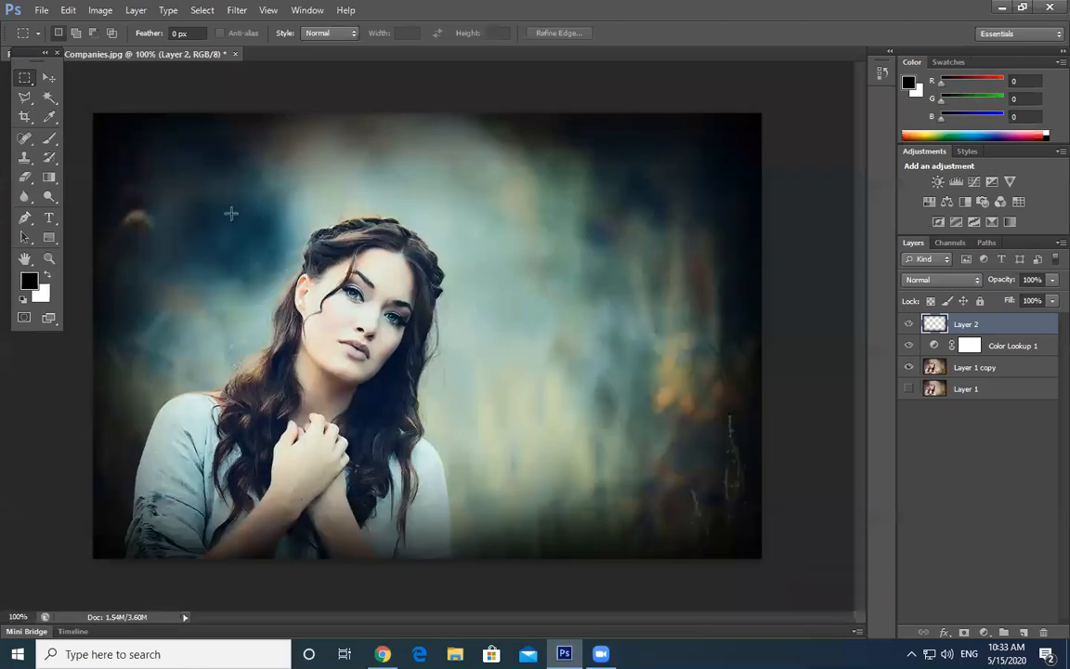
click(49, 137)
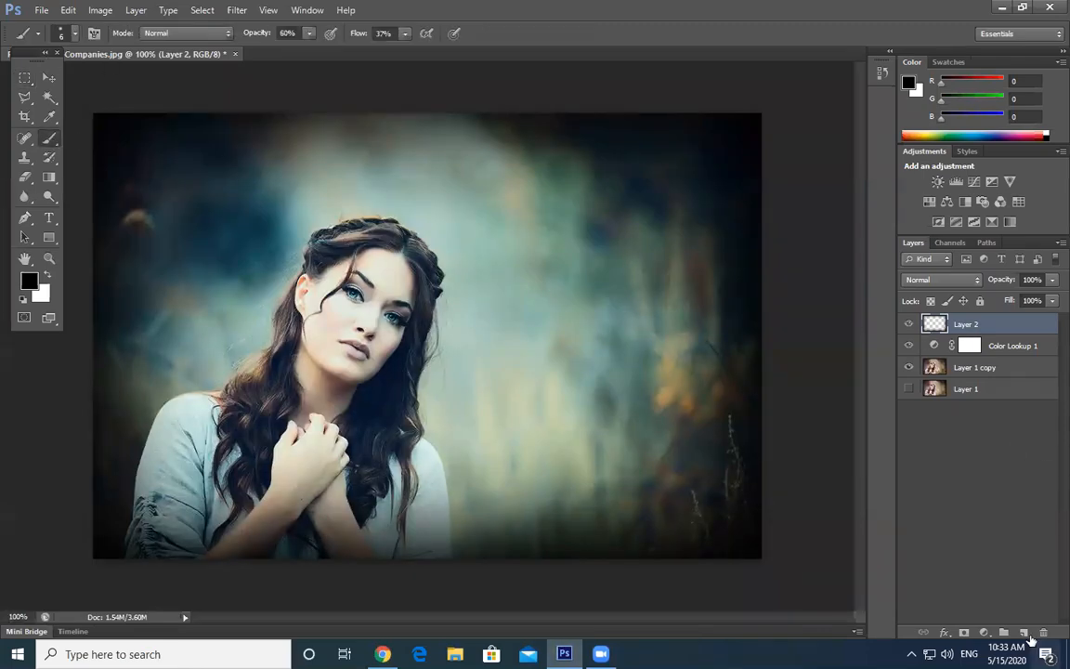
key(ctrl+shift+alt+n)
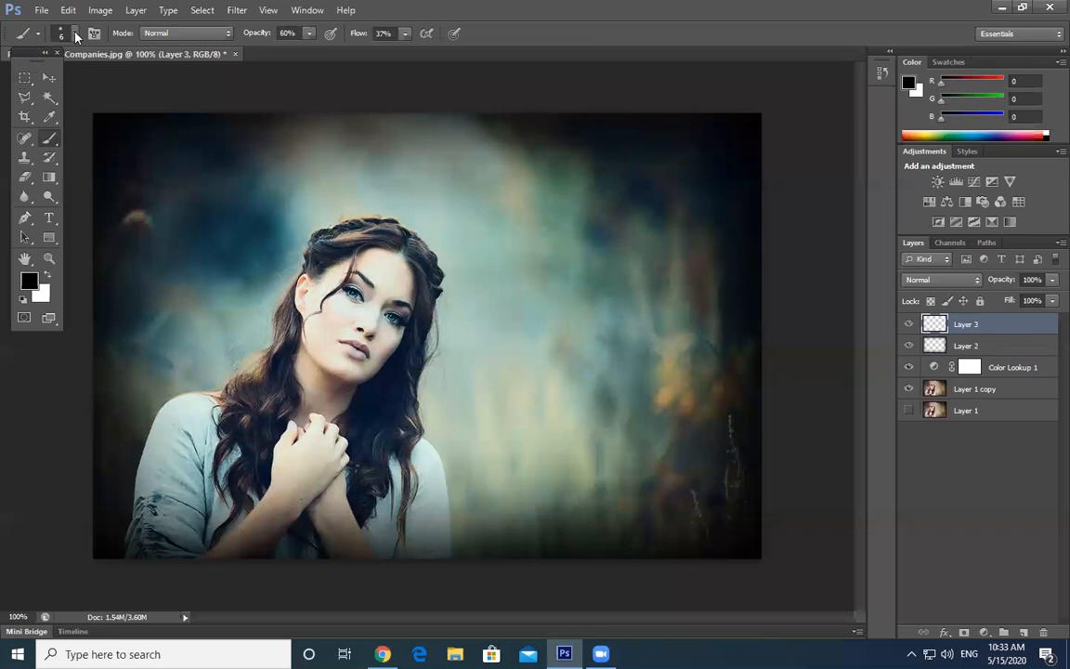
click(75, 35)
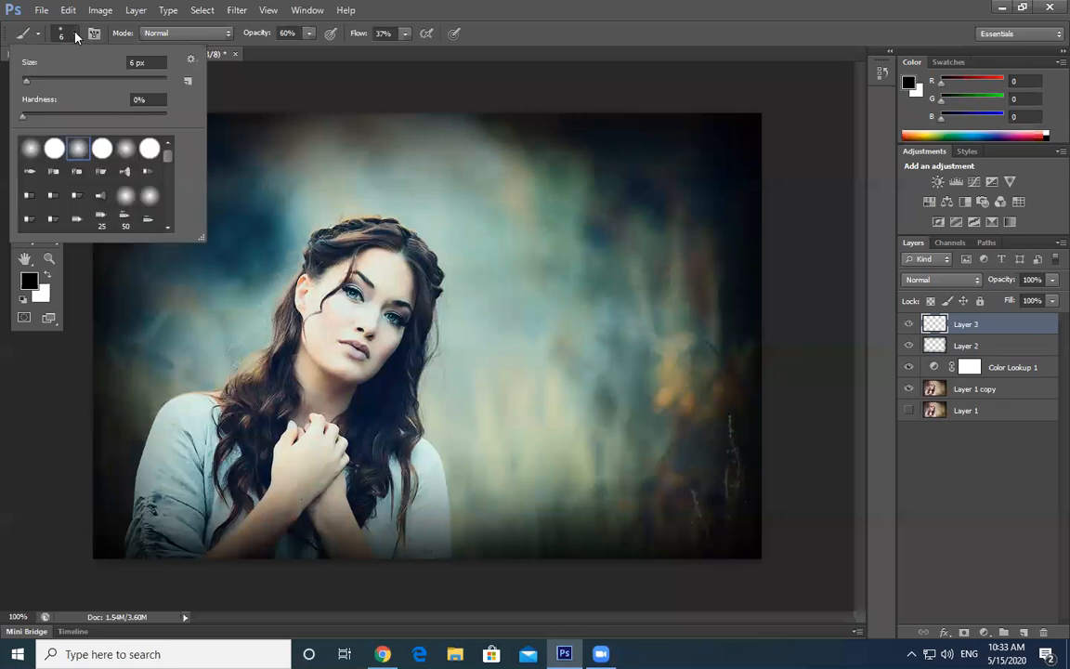
click(191, 62)
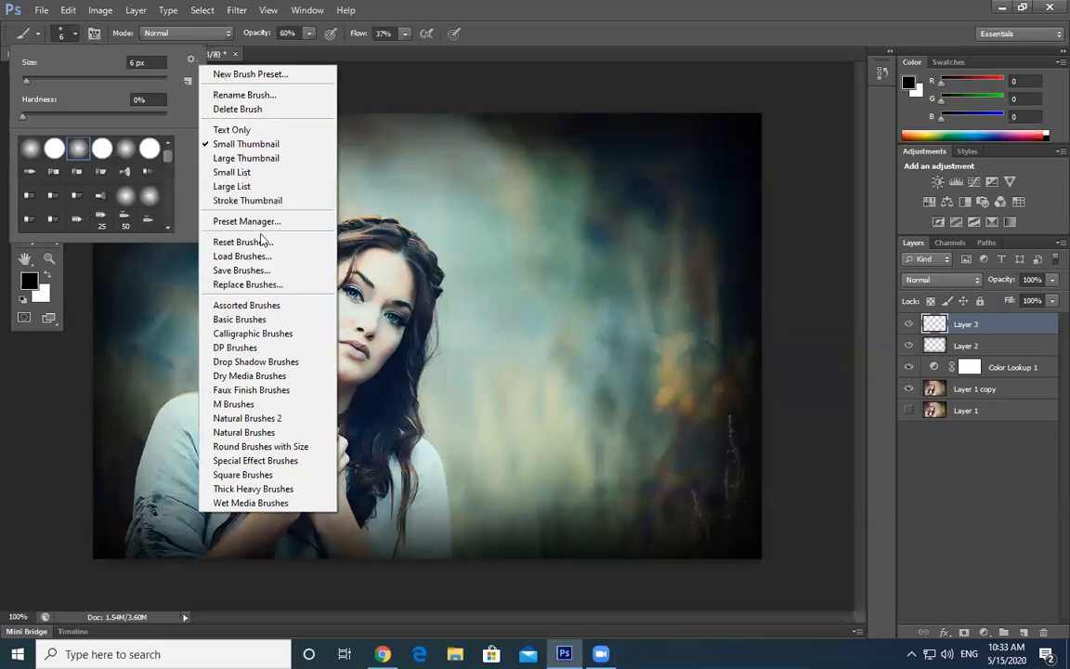
click(192, 62)
click(192, 62)
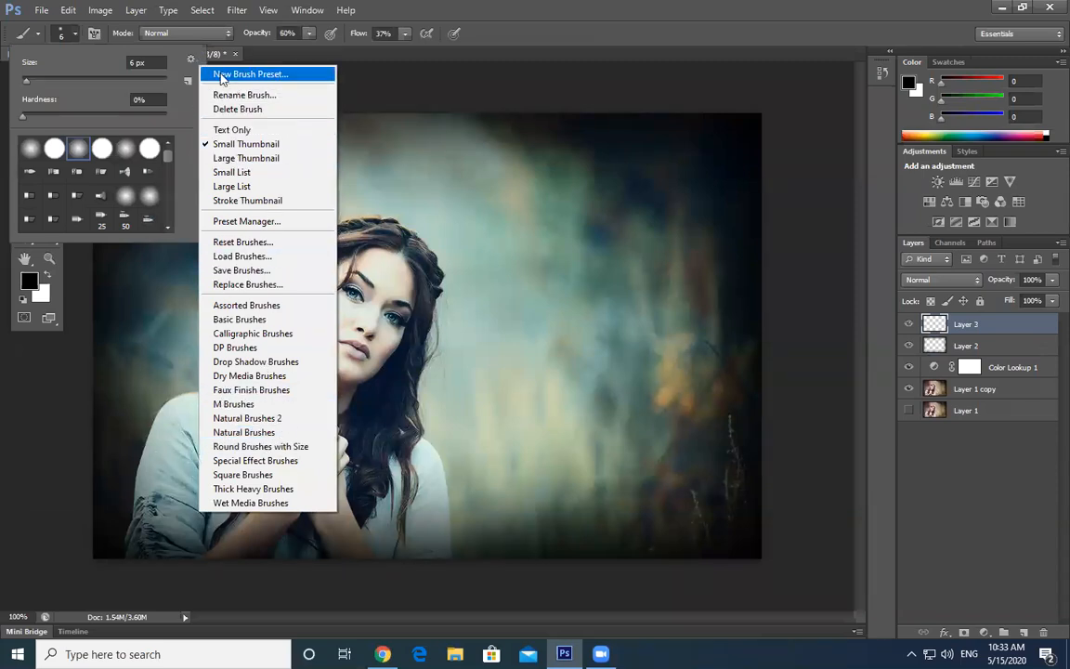
click(187, 80)
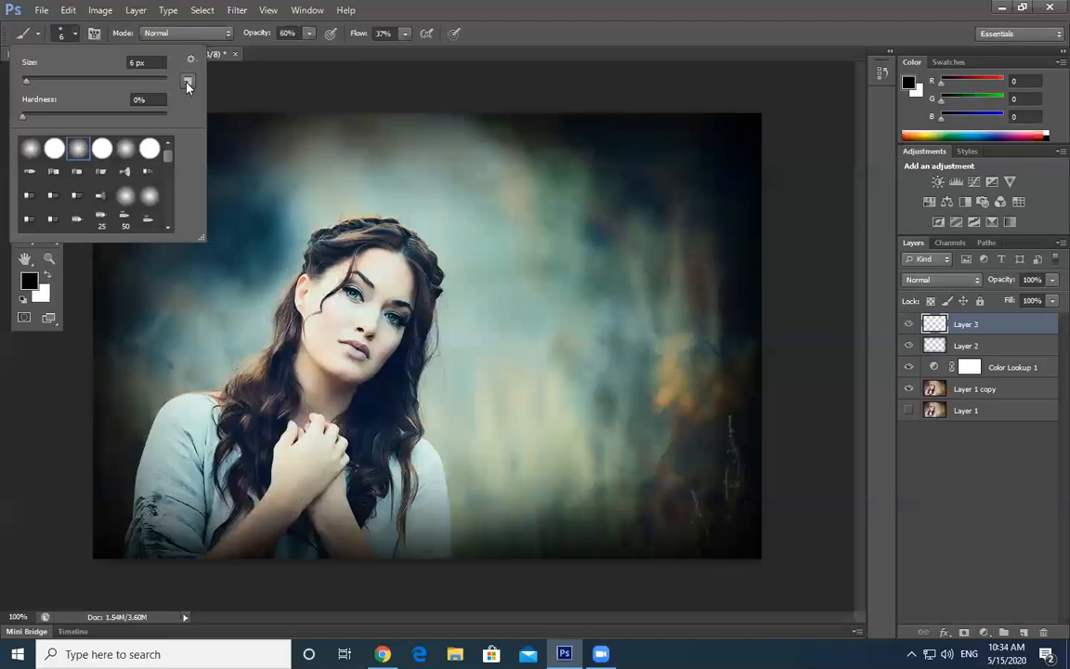
click(187, 83)
click(684, 244)
click(459, 194)
- Load the 24 Abstract Bokeh Brushes (2500px) file from the Desktop into the brush presets through the Preset Manager
click(74, 33)
click(195, 61)
click(279, 223)
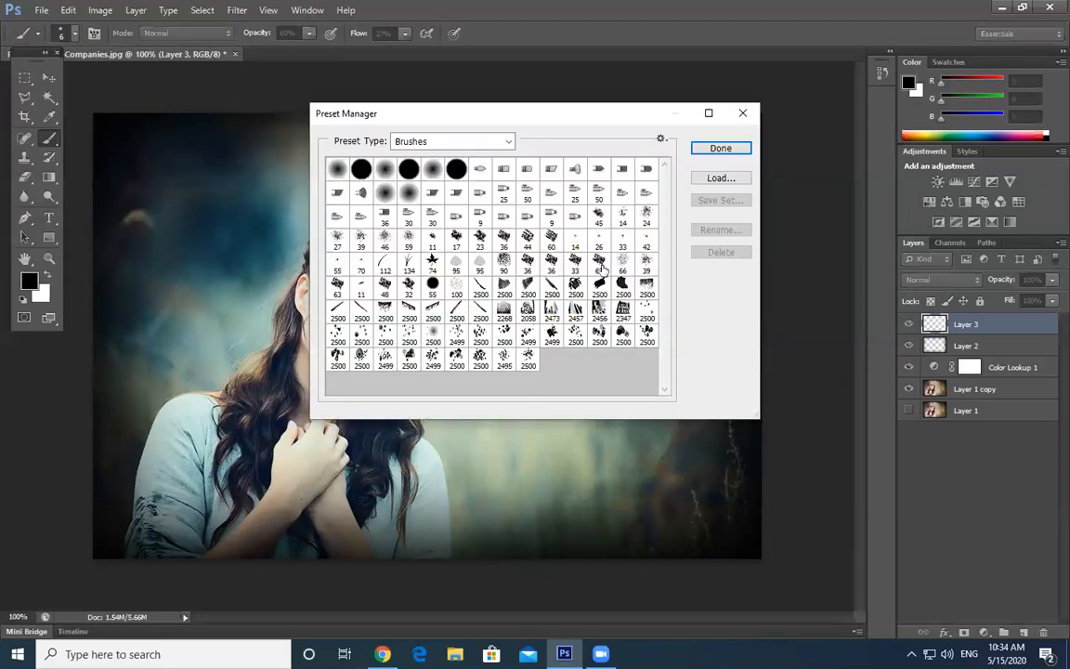
click(745, 179)
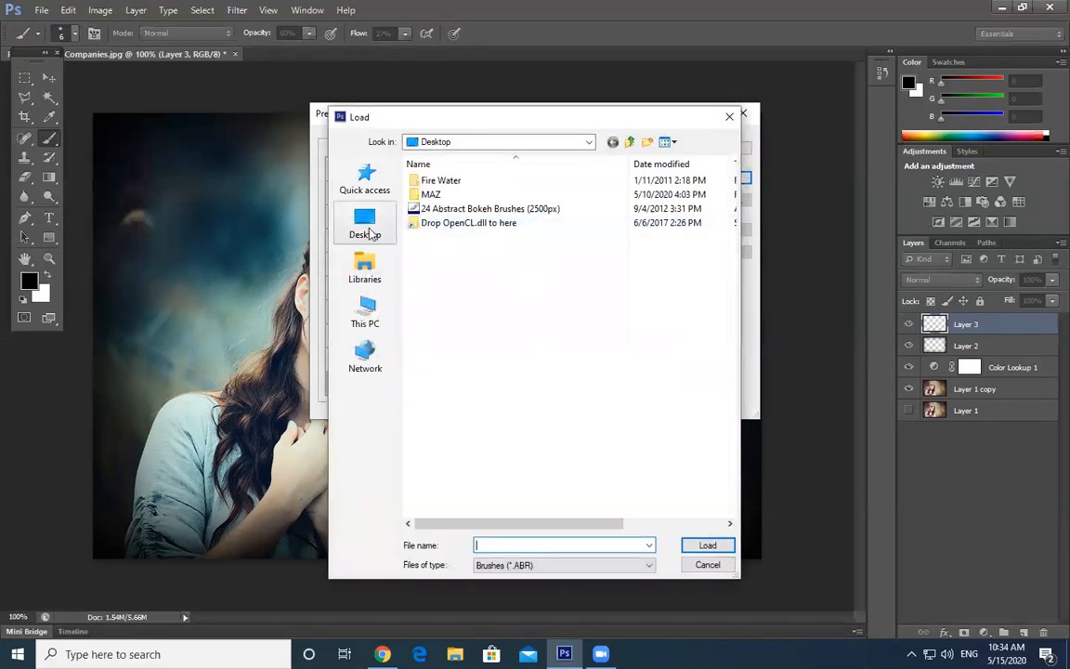
click(490, 208)
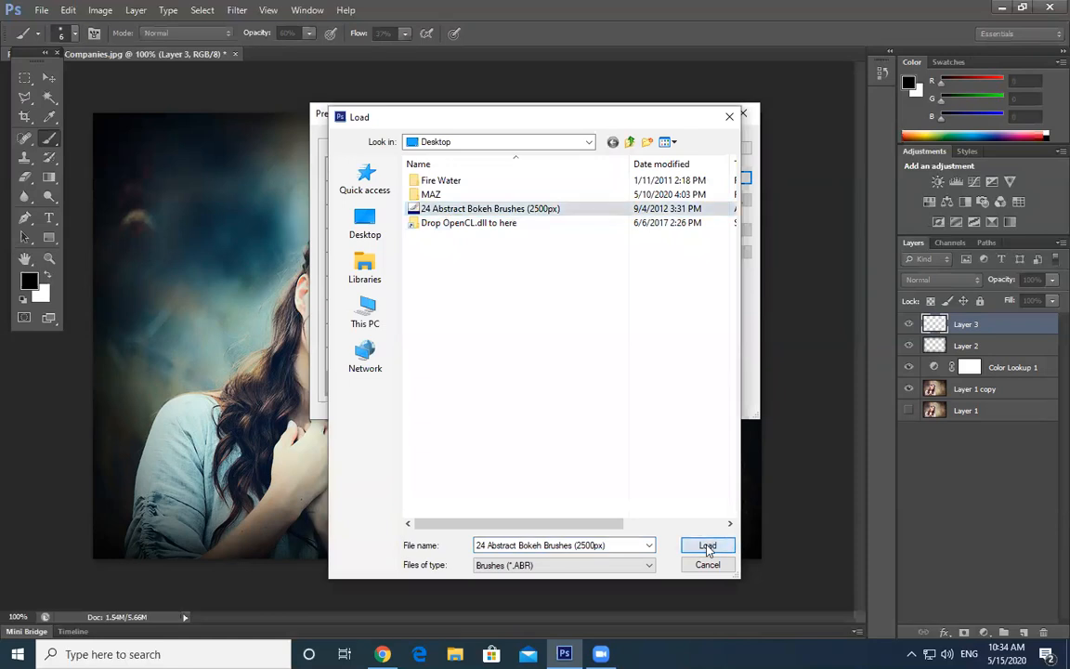
click(708, 544)
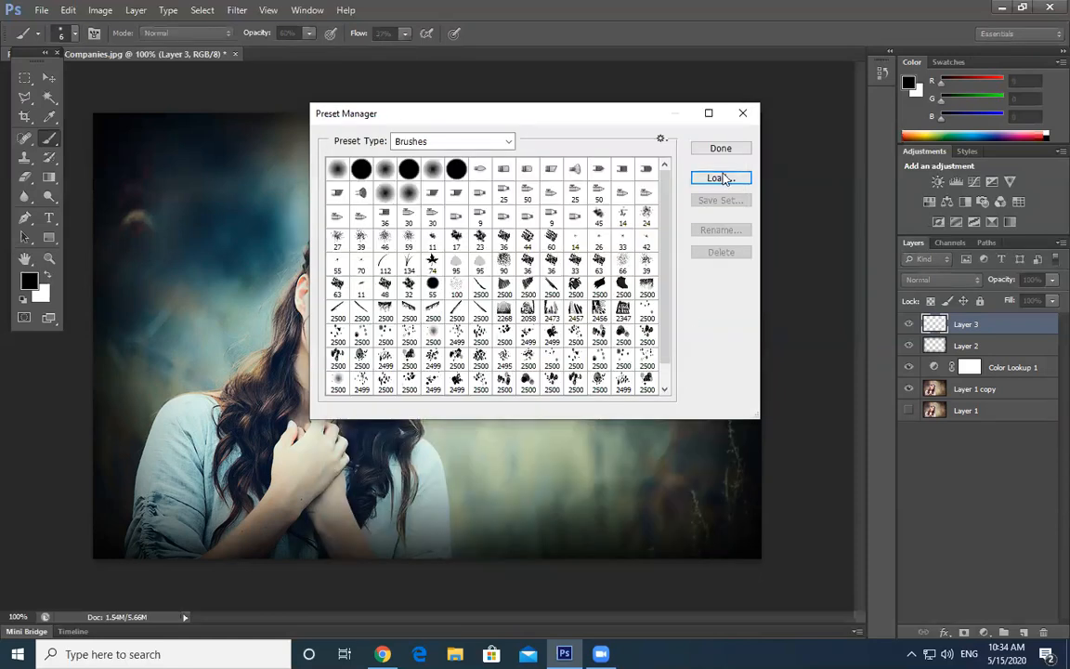
scroll(559, 365, down, 1)
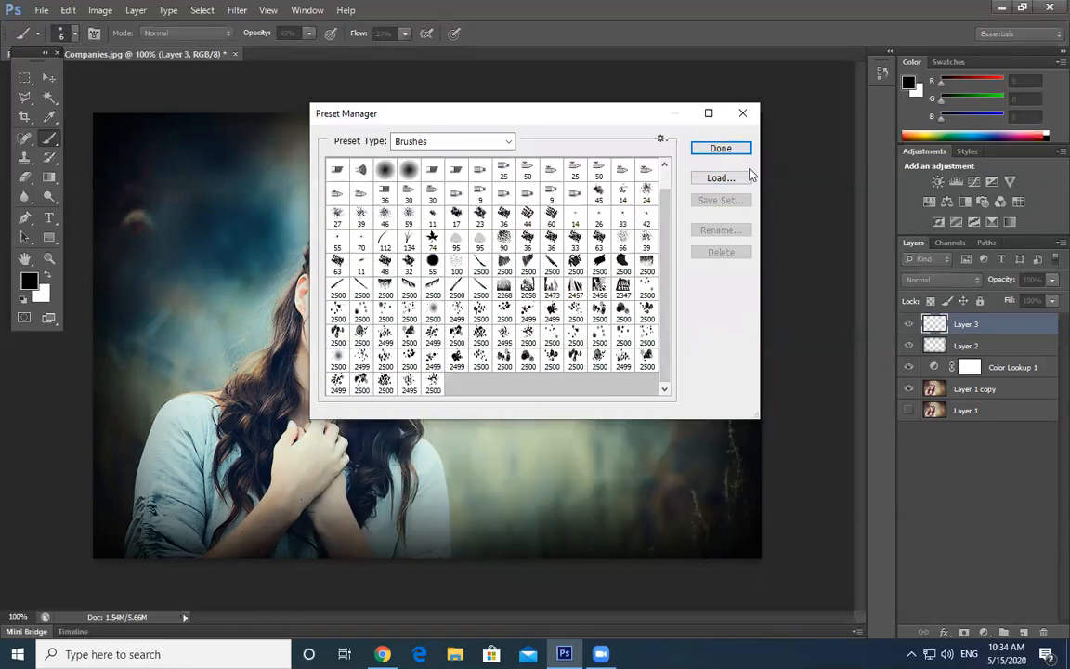
click(743, 149)
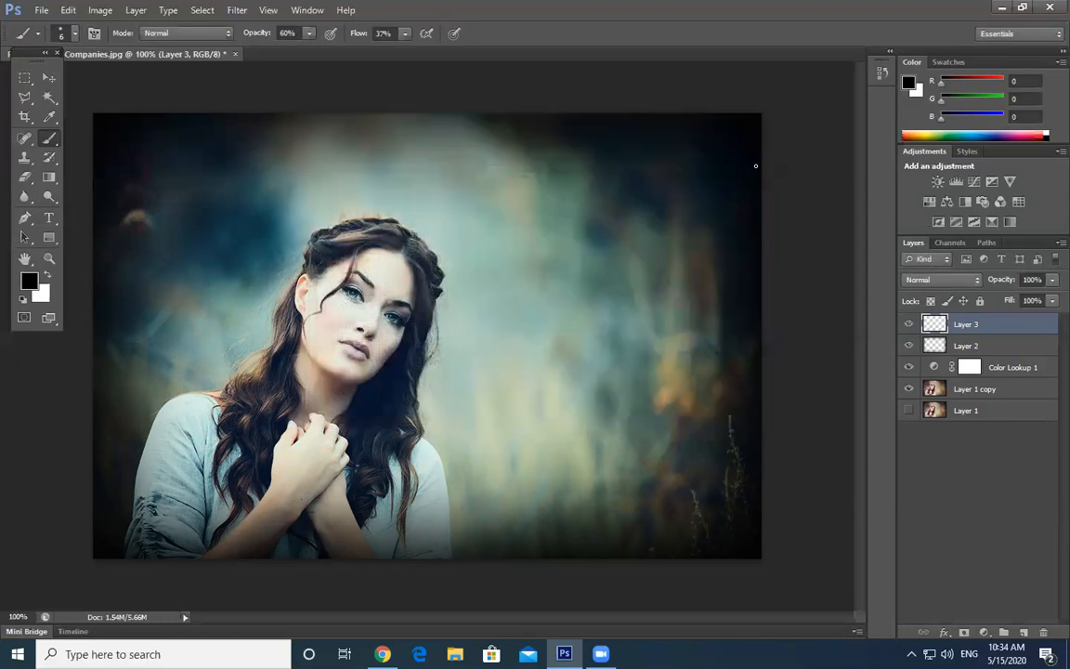
- Choose a 2499 px bokeh brush from the newly loaded set, reduce it to 400 px, and undo a black test stamp
click(75, 33)
drag(169, 144, 170, 216)
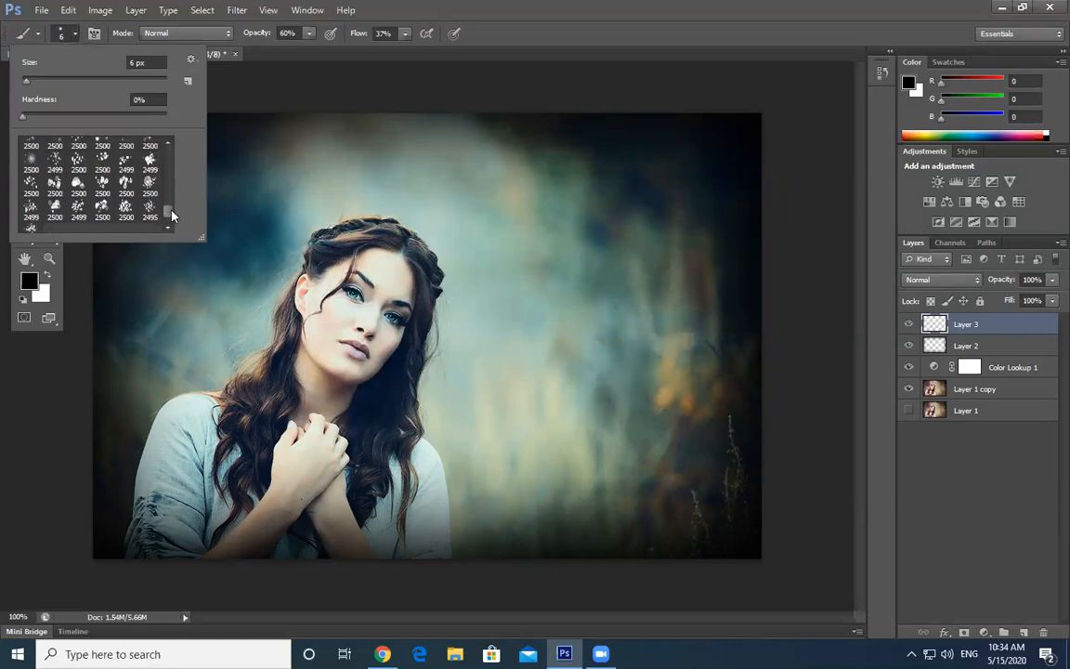
click(82, 216)
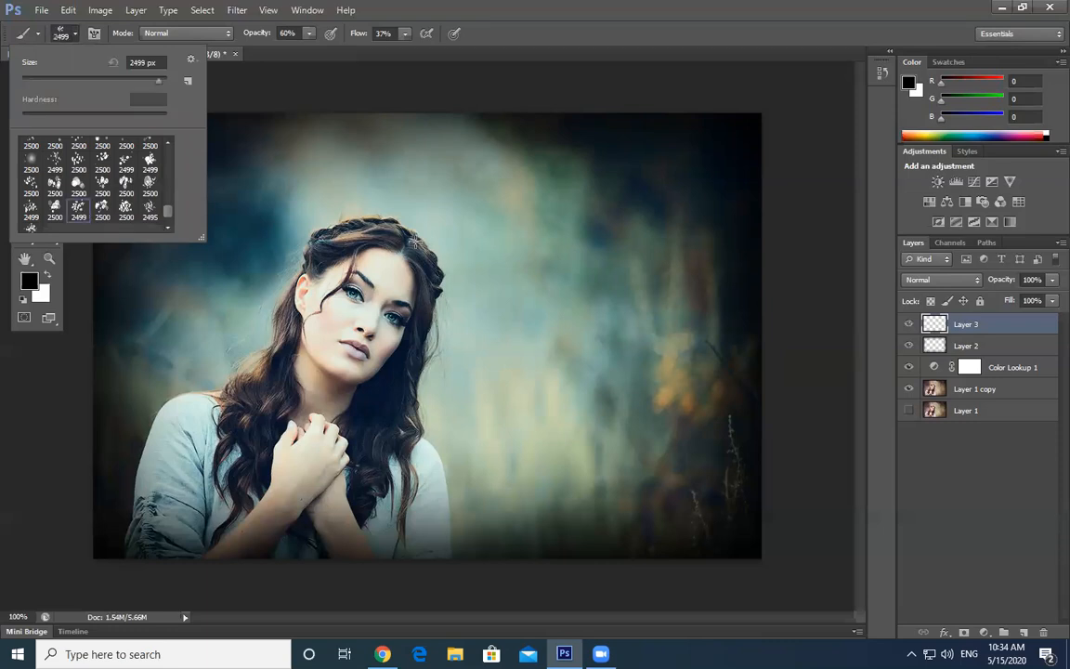
click(74, 34)
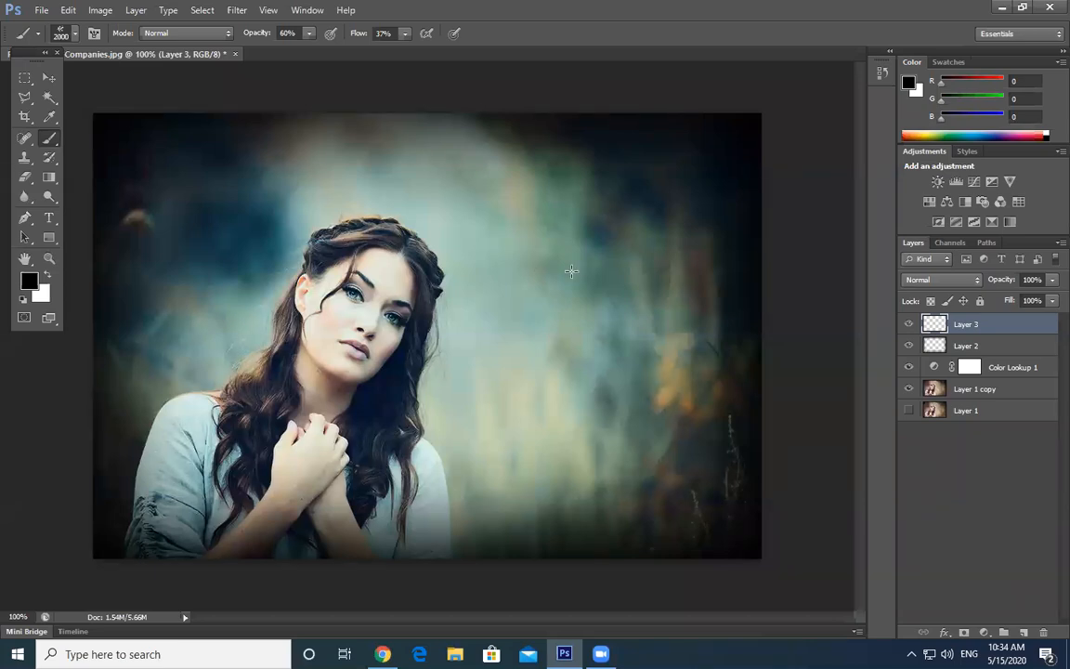
key(bracketleft)
key(bracketleft)
key(bracketleft)
click(579, 274)
key(ctrl+z)
- Set the foreground colour to orange fb9b34 and return to the Brush tool
click(29, 280)
click(891, 388)
click(826, 217)
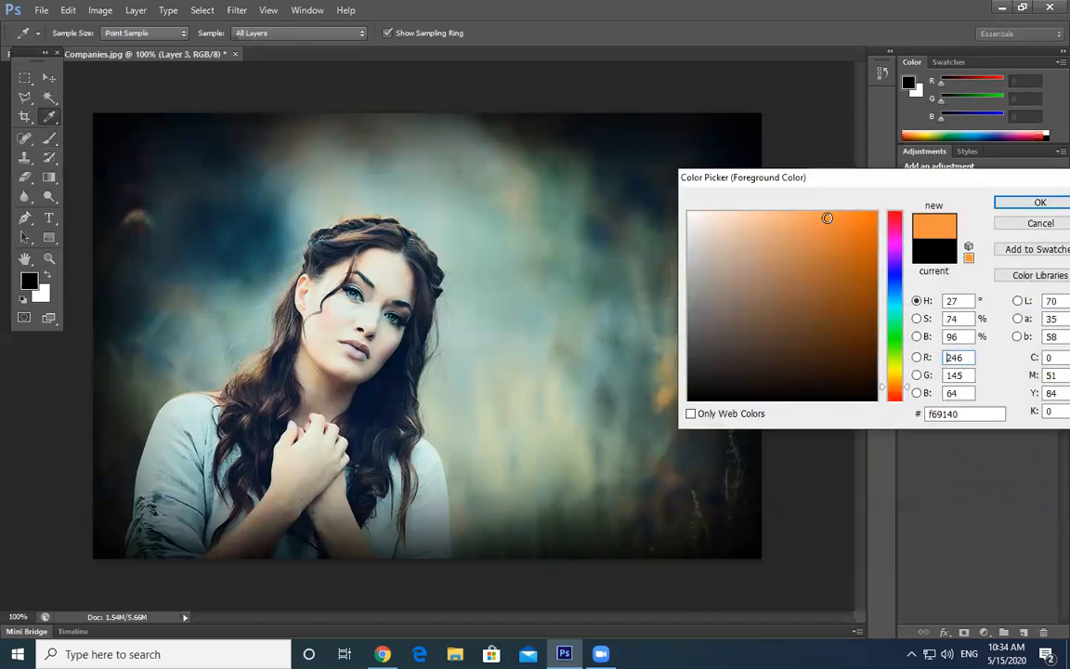
click(893, 385)
click(774, 299)
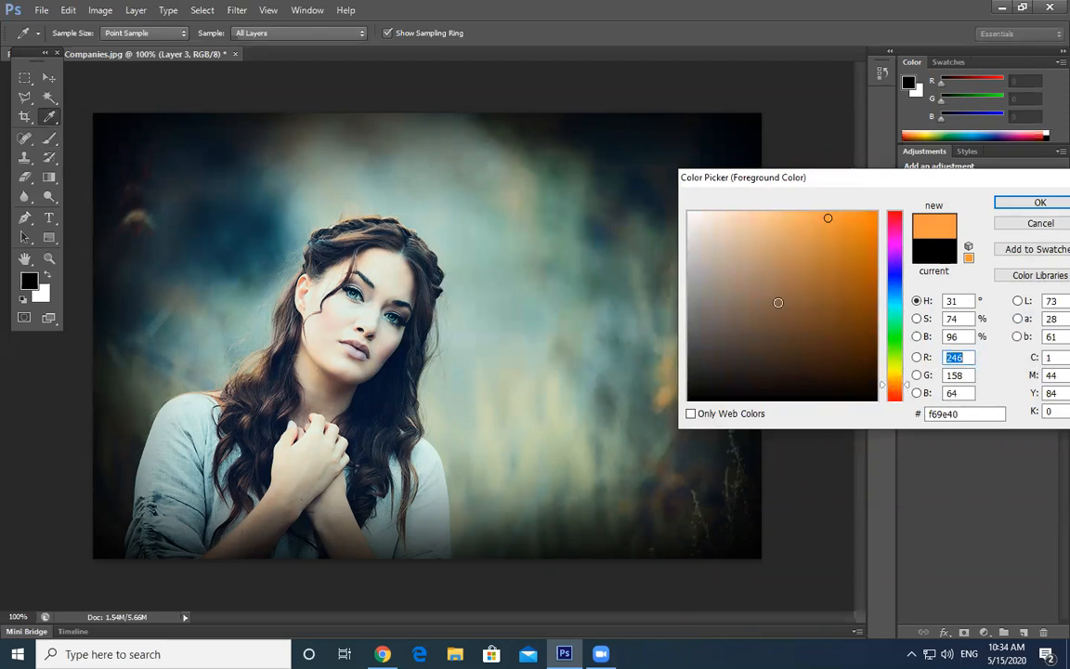
mouse_move(851, 212)
mouse_down()
mouse_move(869, 213)
mouse_move(837, 213)
mouse_up()
click(1004, 201)
key(b)
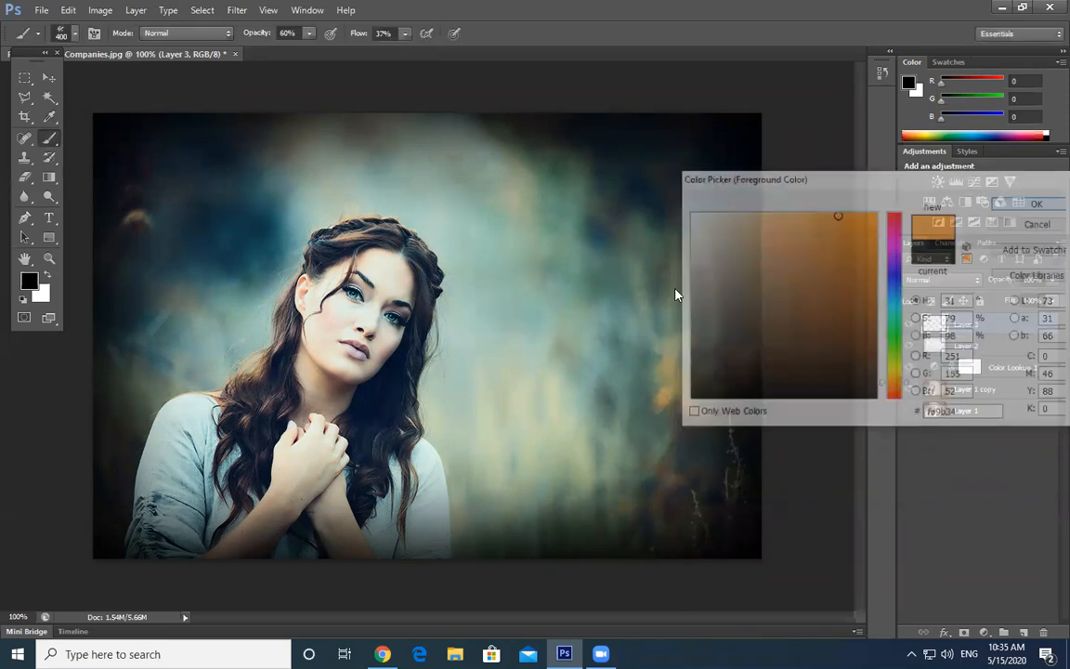
- Stamp orange bokeh at 500 px on Layer 3 over the background to the right of, upper left of, and above the woman
click(595, 303)
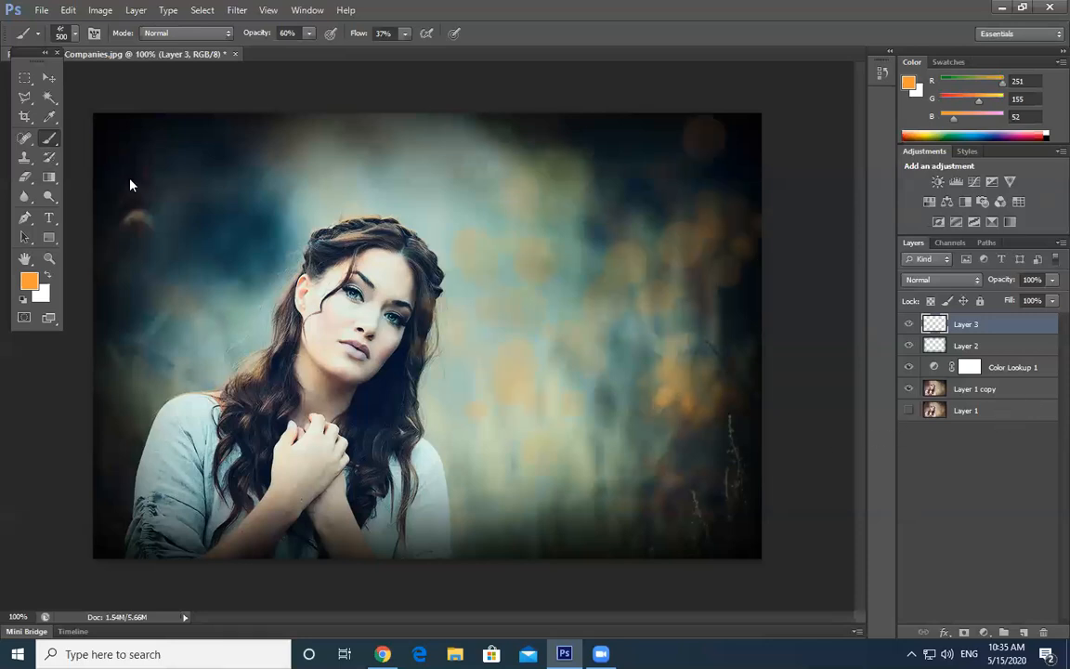
click(171, 193)
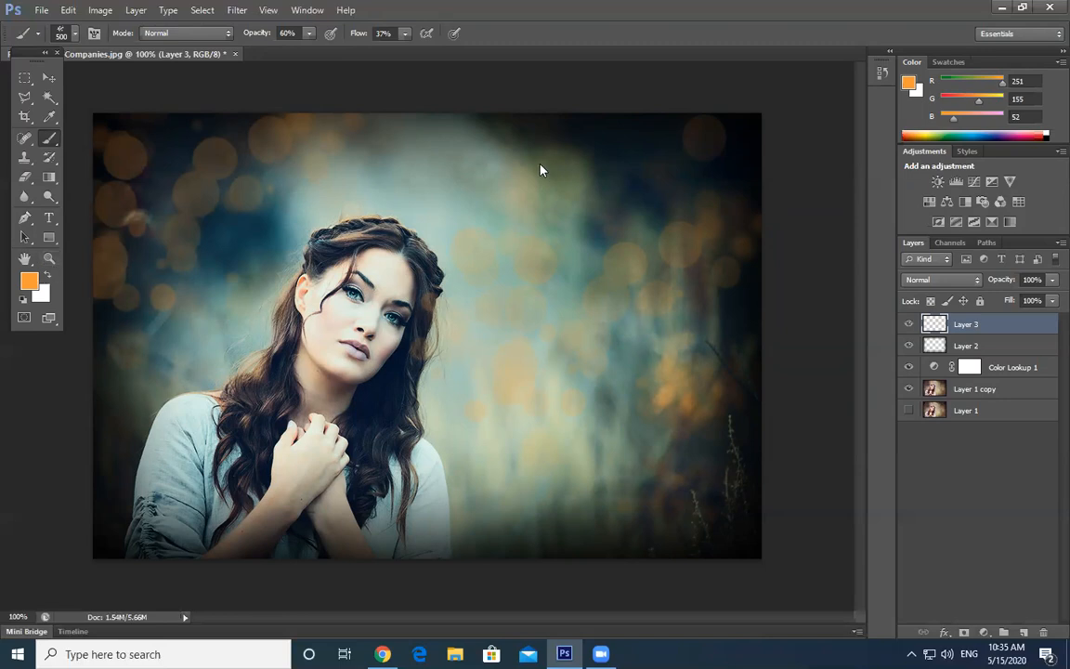
click(548, 139)
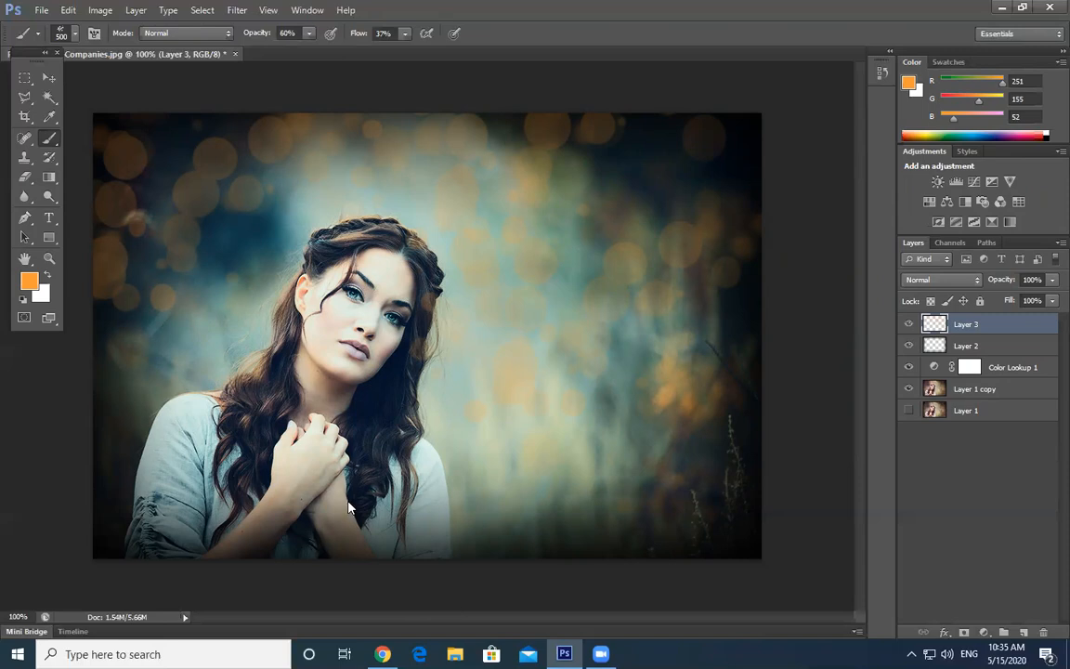
- Add a Color Overlay layer style to Layer 3 in a cyan-blue colour, with Normal blend mode and 100% opacity
double_click(1023, 332)
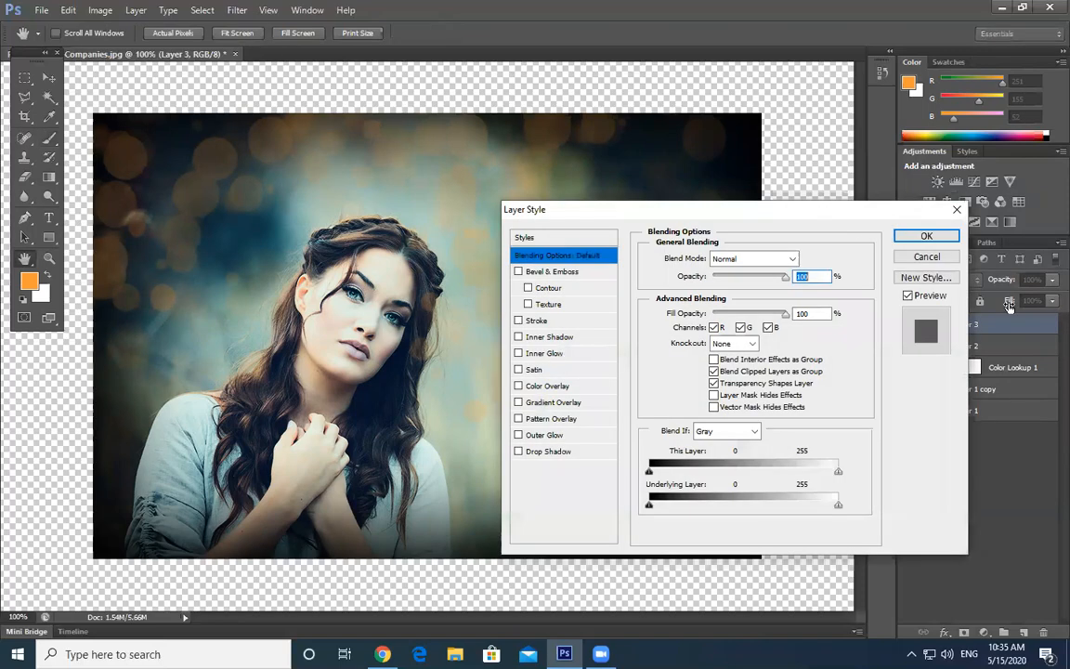
drag(845, 211, 1068, 216)
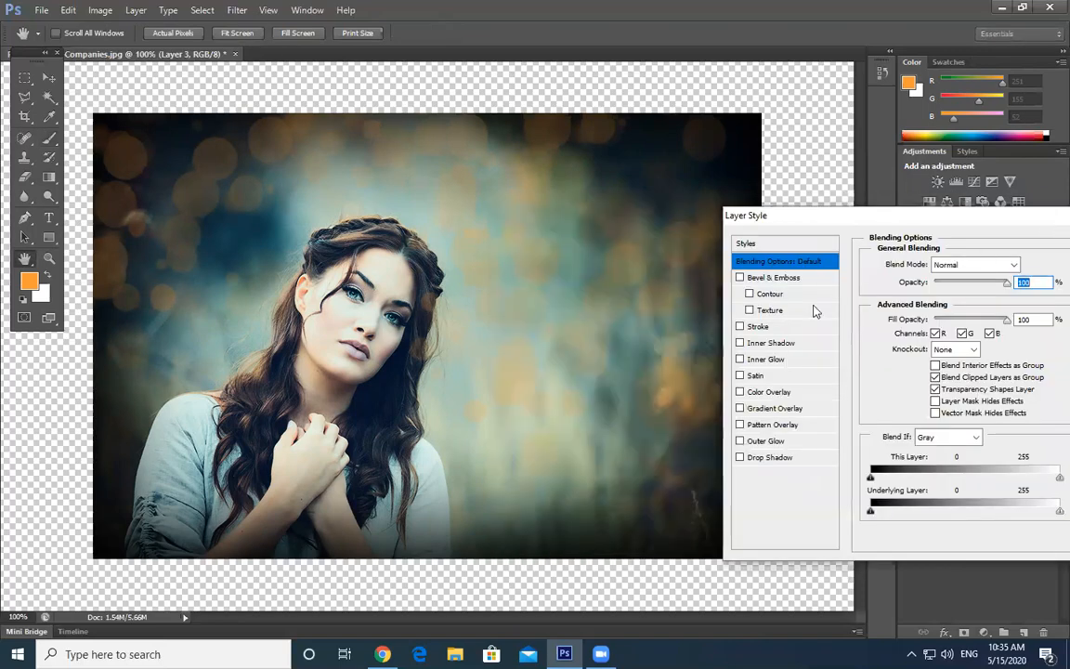
click(773, 391)
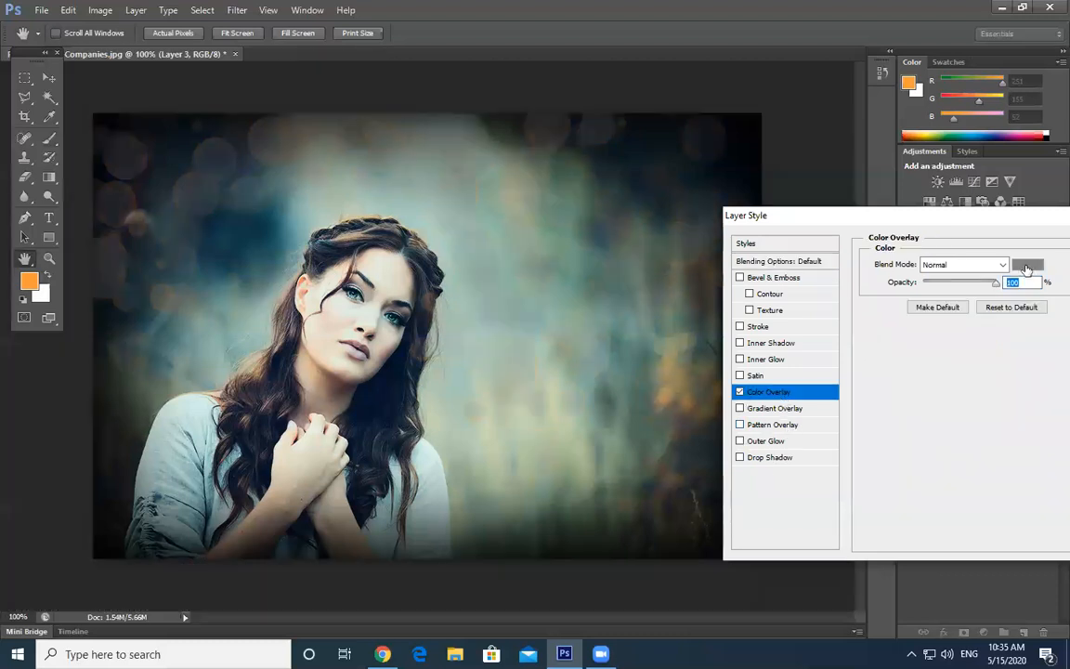
click(1028, 265)
drag(865, 173, 761, 128)
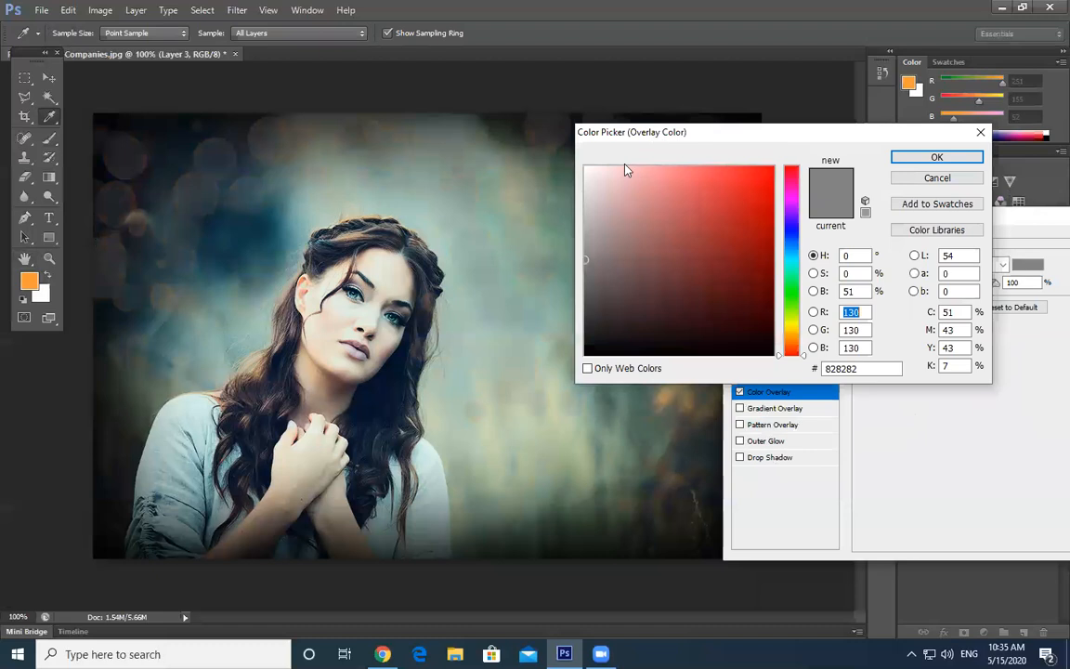
click(243, 259)
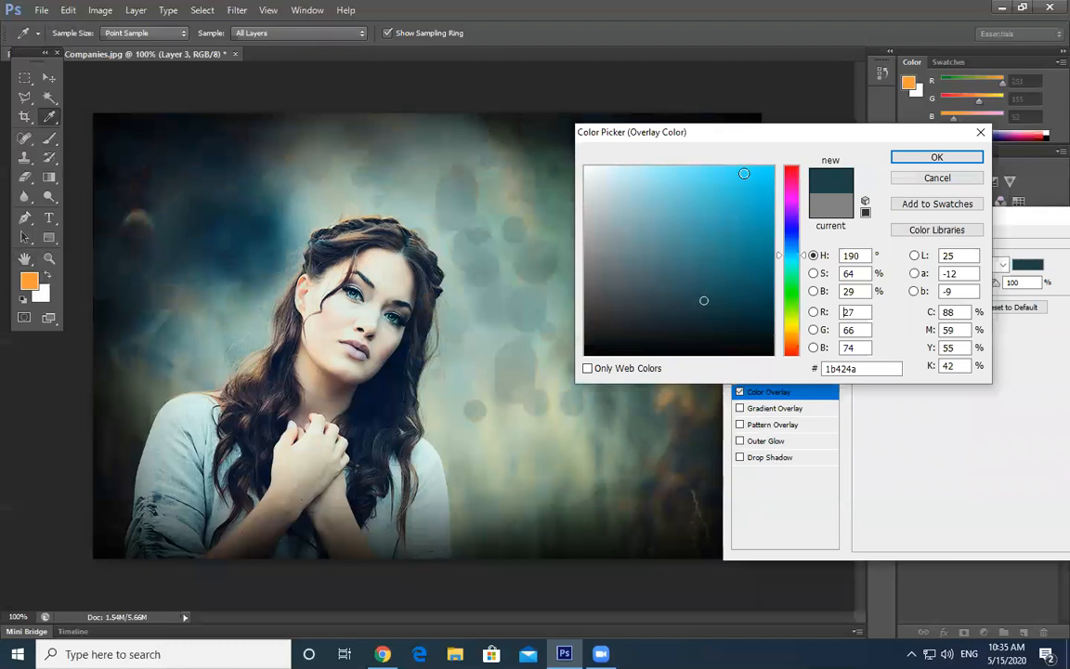
click(763, 182)
mouse_move(760, 181)
mouse_down()
mouse_move(738, 215)
mouse_move(761, 194)
mouse_move(748, 216)
mouse_up()
click(938, 158)
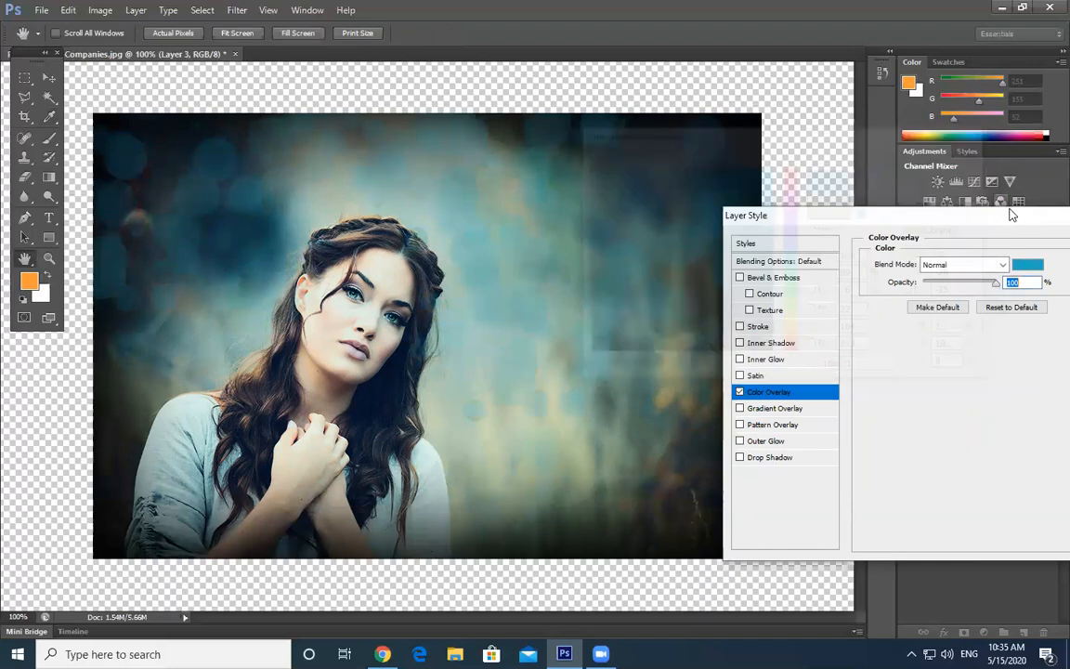
click(948, 208)
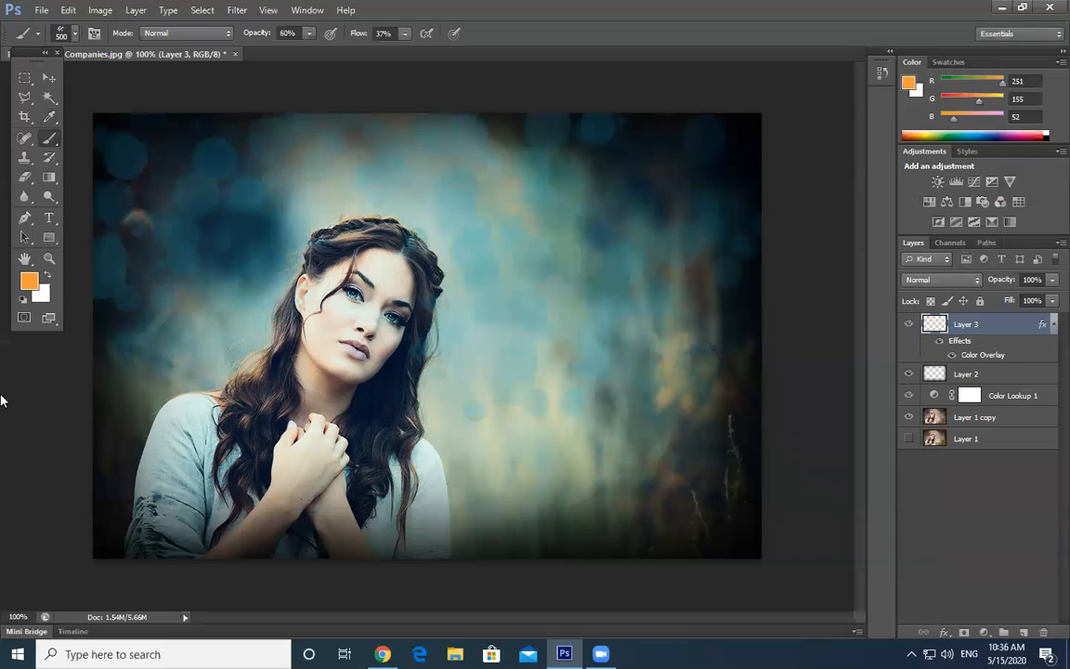
- Load the Water Fire brush file from the Fire Water folder on the Desktop into the brush presets
click(48, 79)
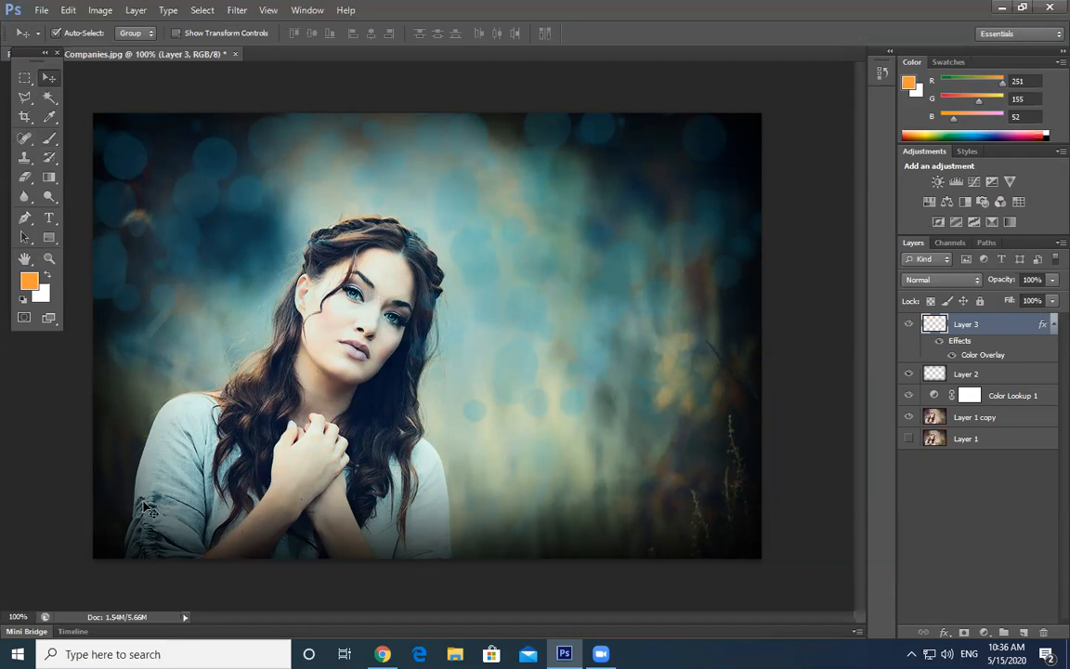
click(49, 138)
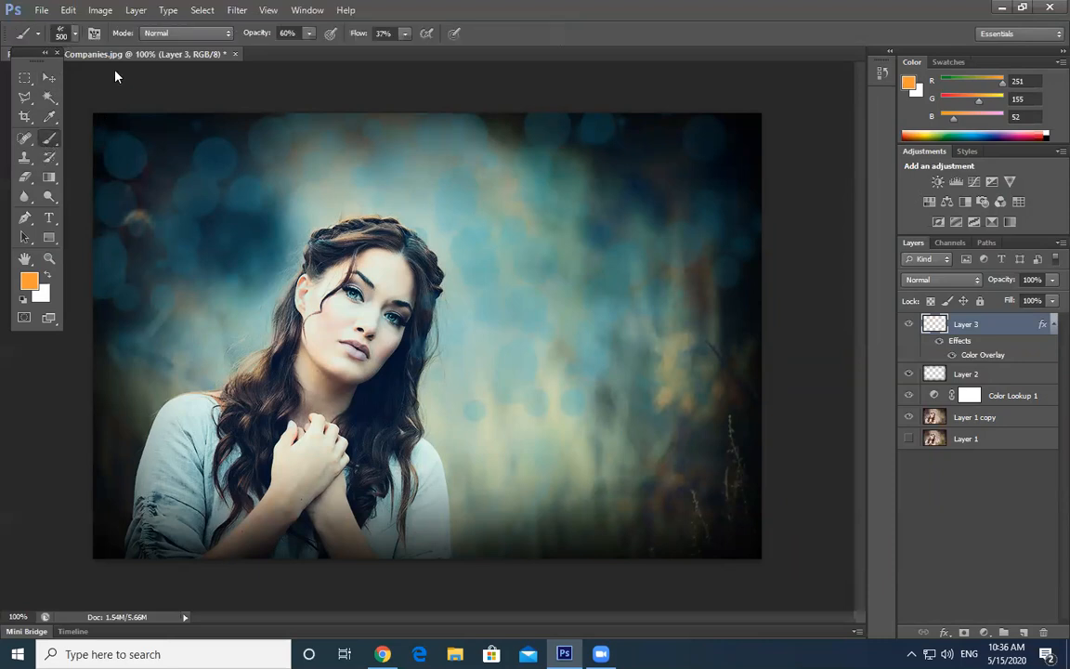
click(67, 31)
click(67, 31)
click(66, 31)
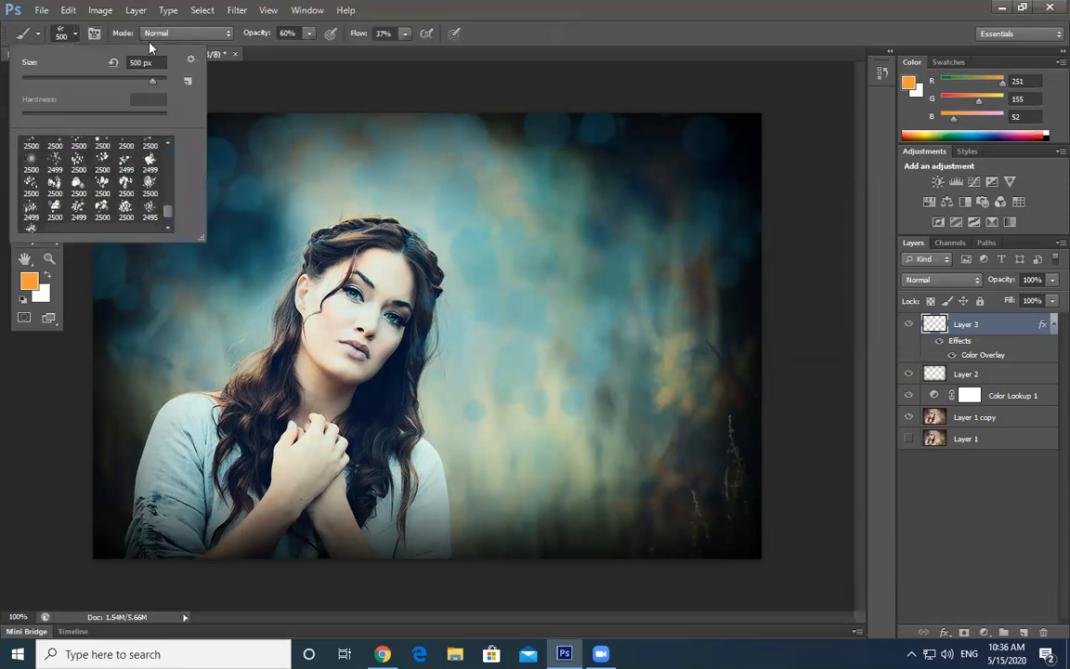
click(191, 61)
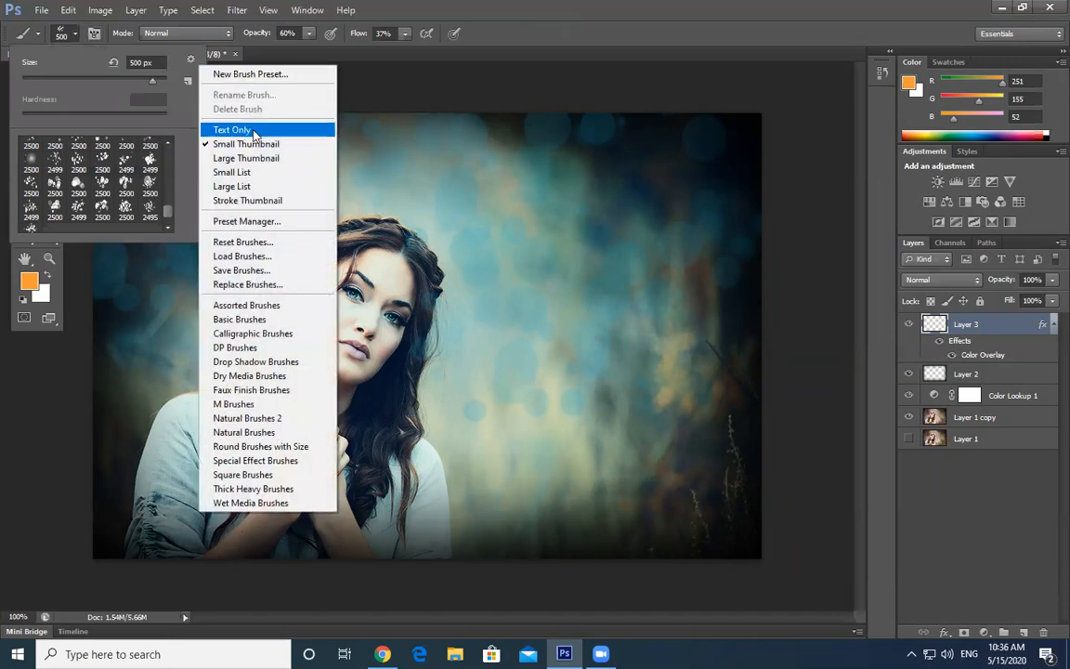
click(243, 221)
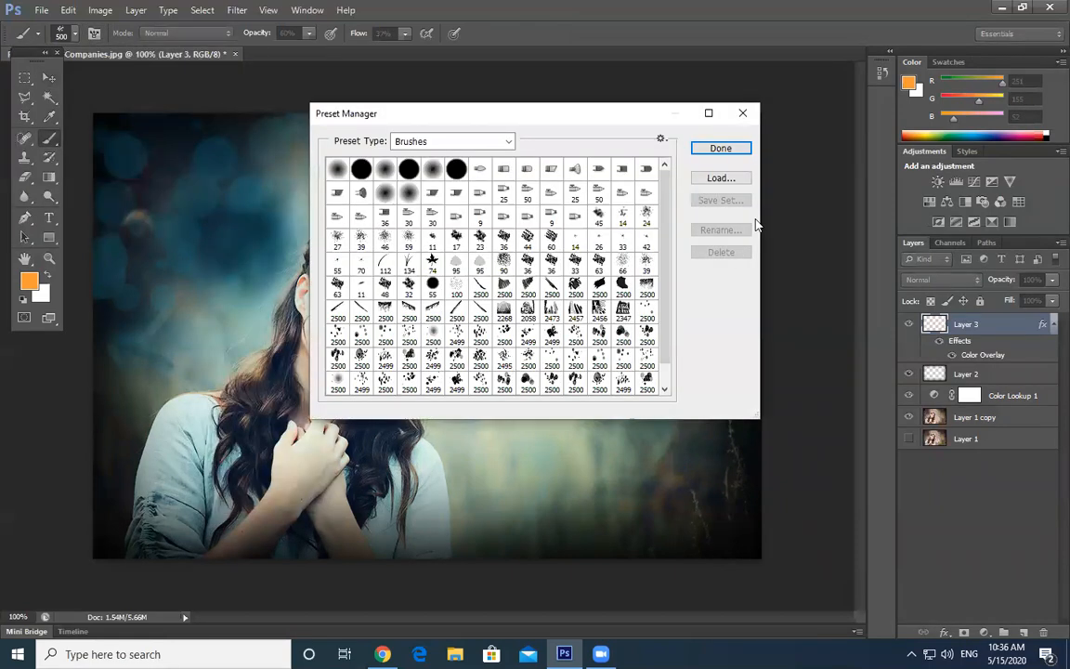
click(742, 180)
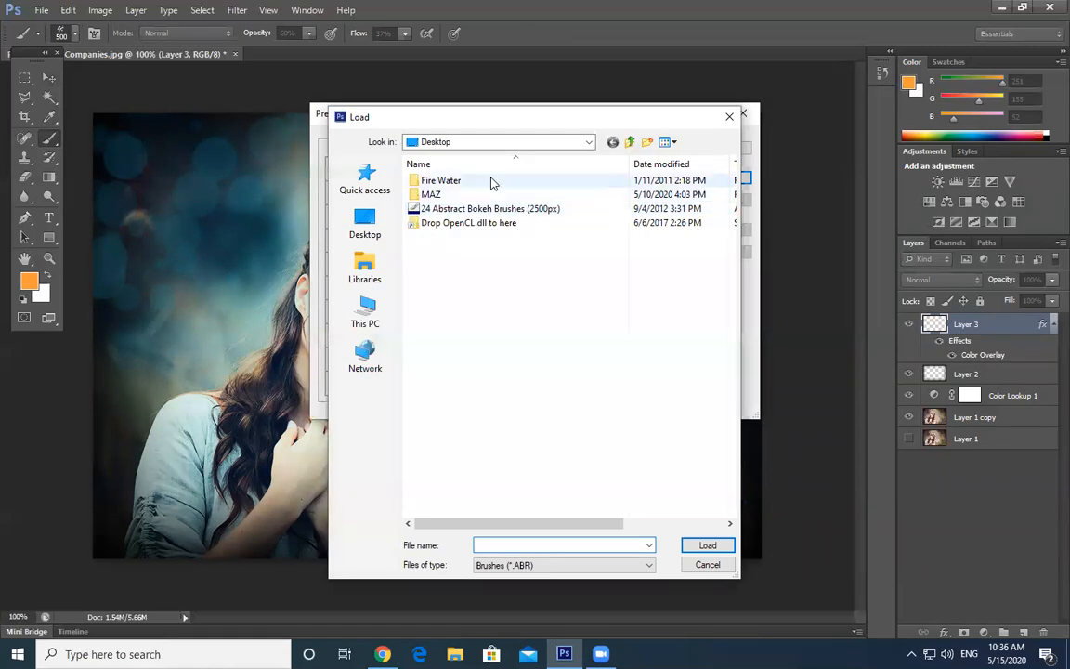
double_click(455, 180)
click(454, 180)
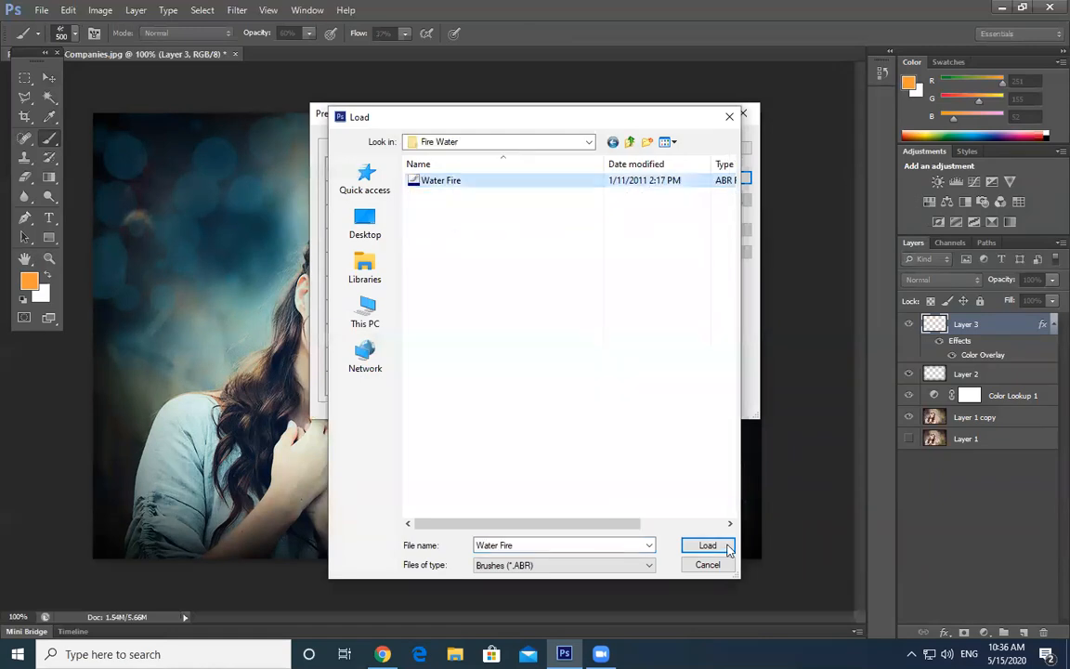
click(708, 545)
drag(666, 329, 665, 406)
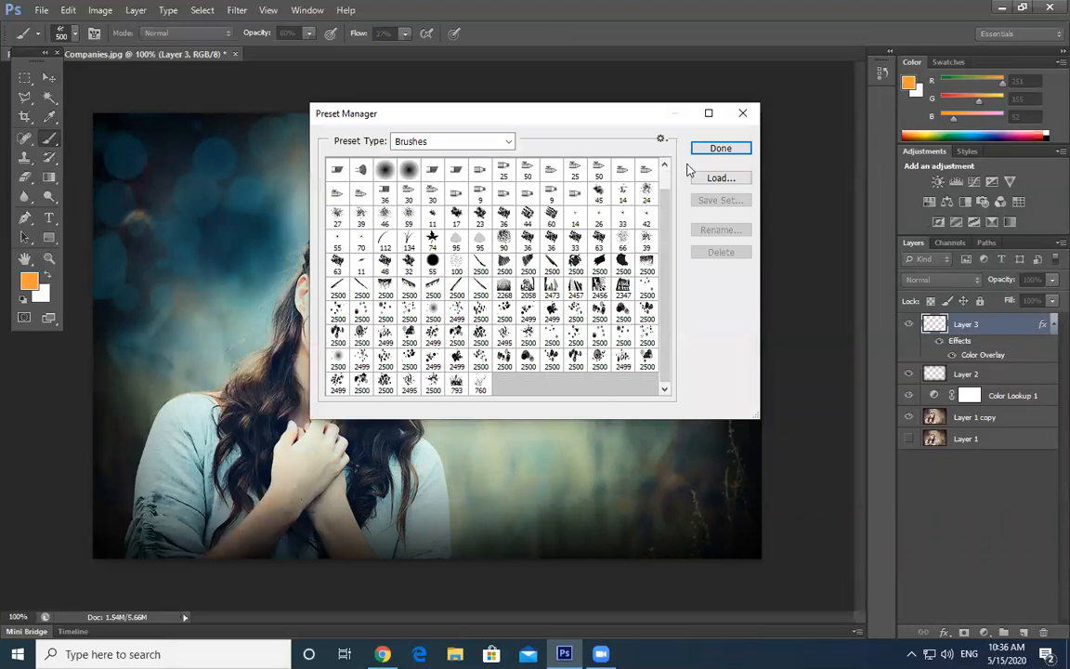
click(721, 148)
- Add a new layer above Layer 3 and choose the 793 px brush from the loaded set, reduced to 700 px
click(77, 35)
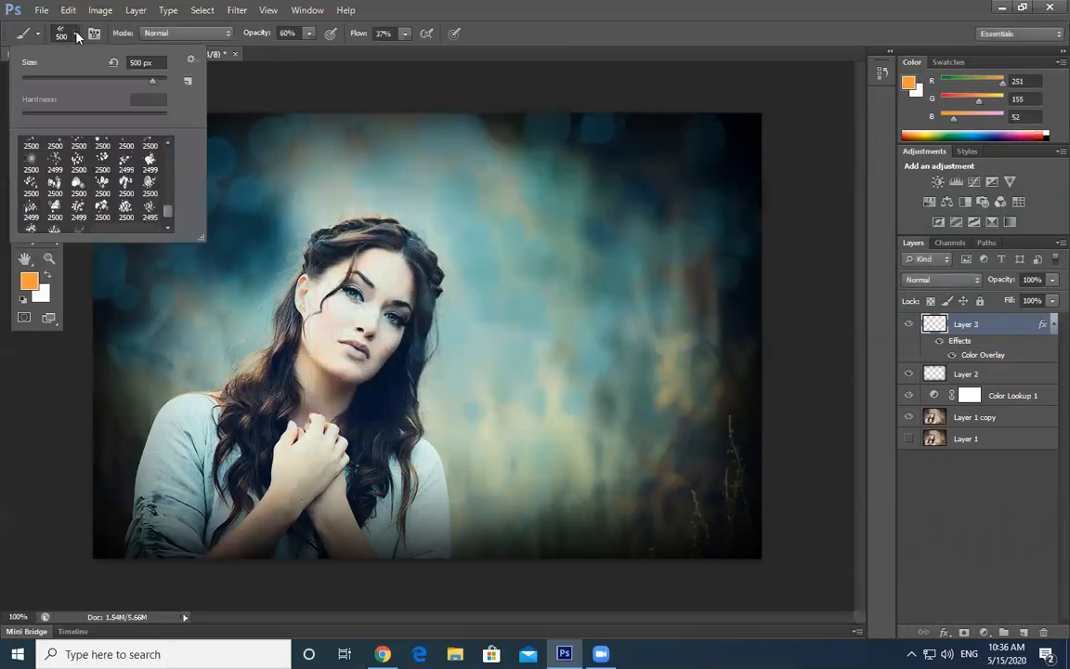
click(1023, 632)
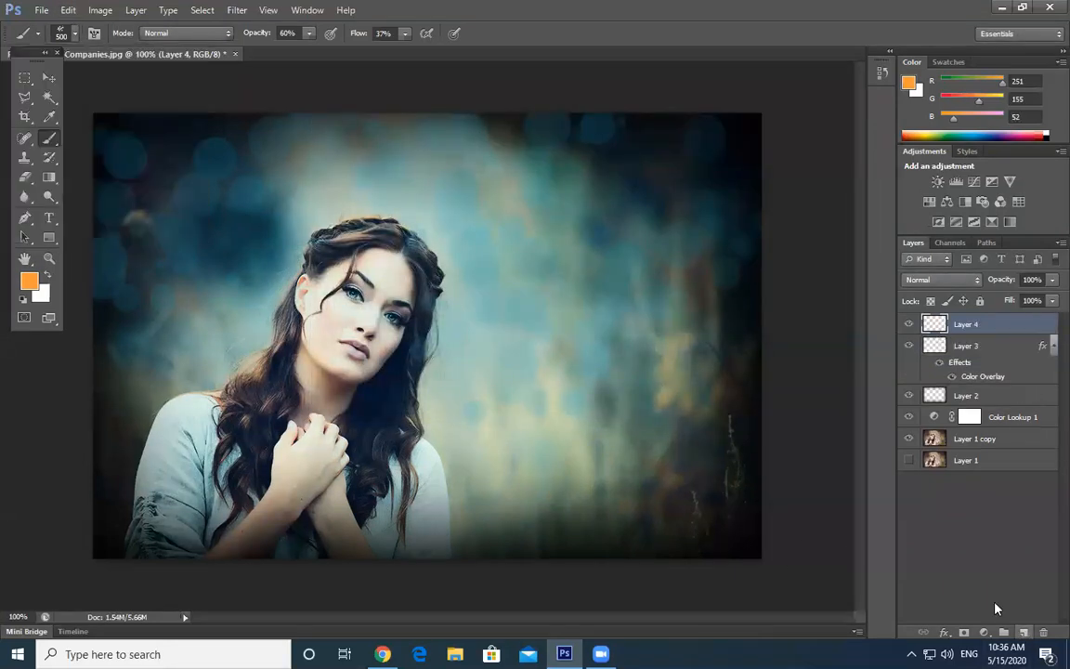
click(77, 35)
drag(166, 209, 165, 215)
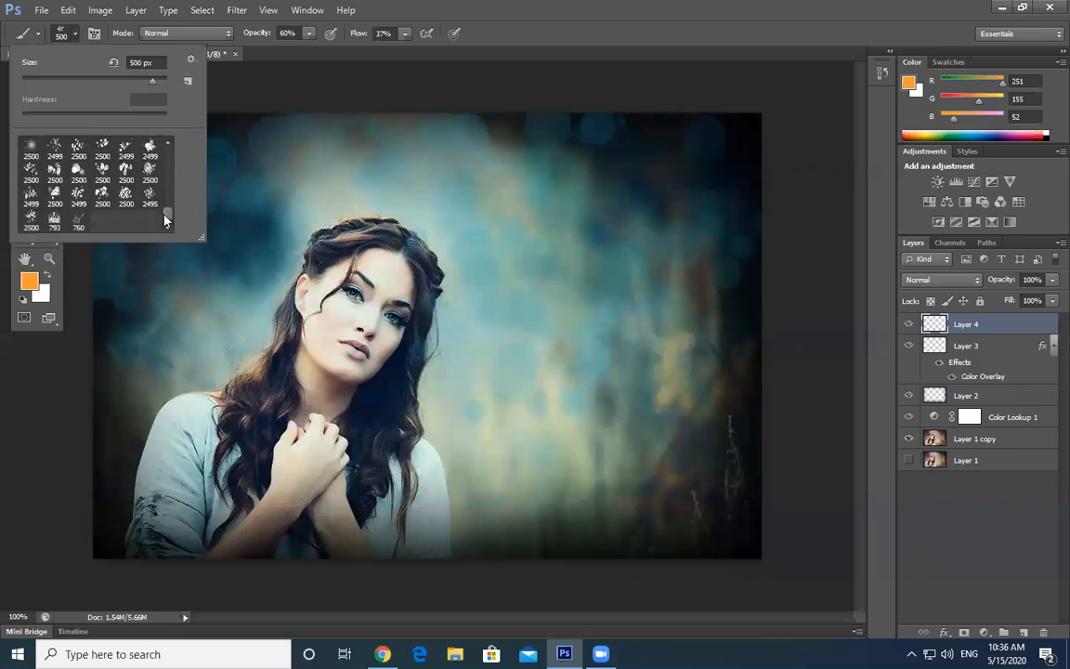
click(54, 220)
click(74, 33)
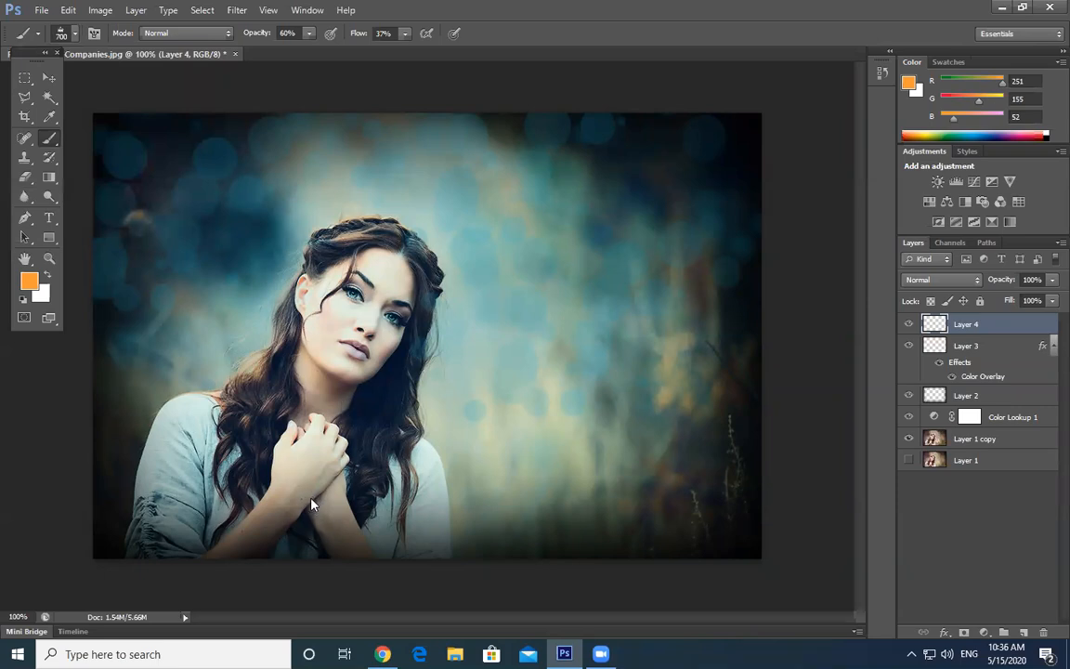
- Stamp the orange 700 px brush along the bottom edge of the photo, across the woman's lower body and the background beside her
drag(314, 502, 313, 495)
drag(664, 516, 613, 446)
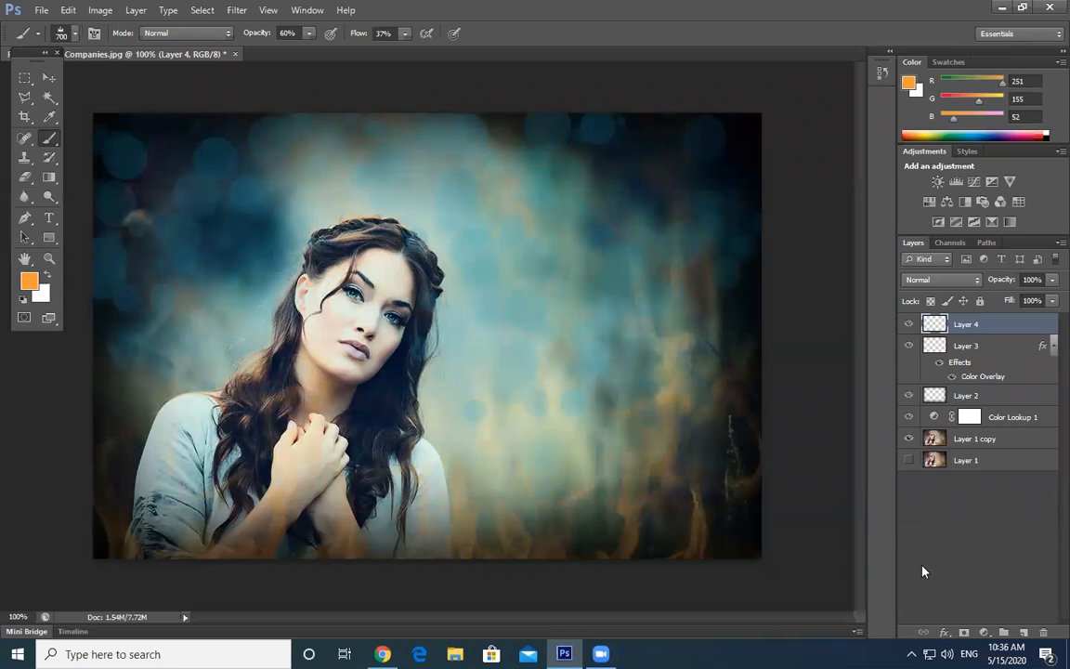
click(675, 574)
drag(221, 452, 234, 525)
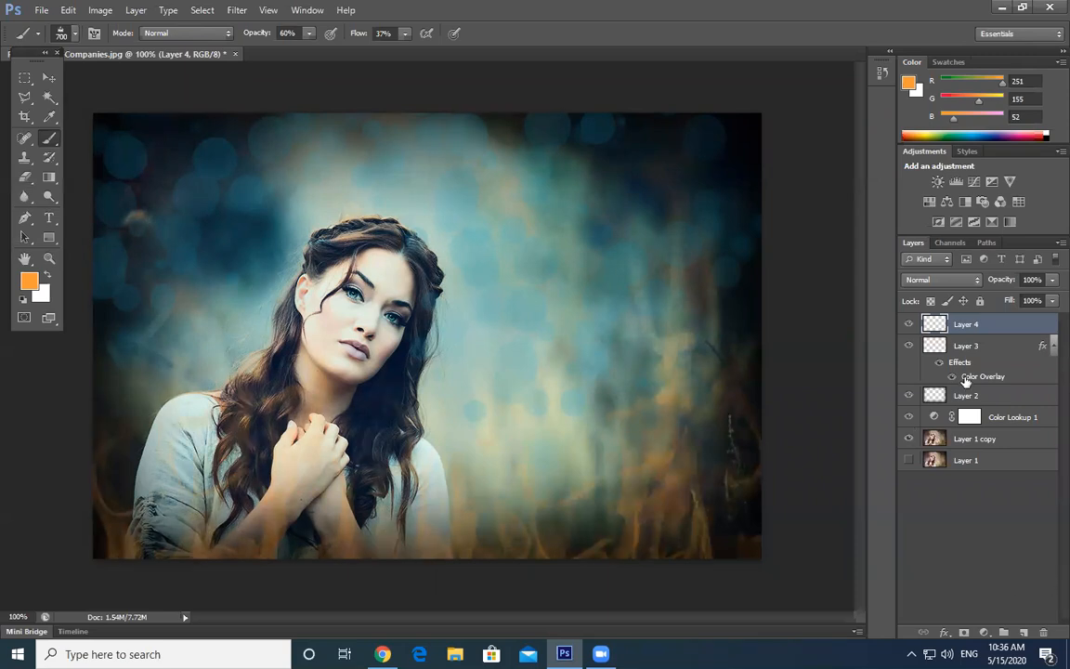
- Add a Color Overlay layer style to Layer 4 in dark teal 1d434f sampled from the photo background, with Normal blend mode and 100% opacity
double_click(1007, 323)
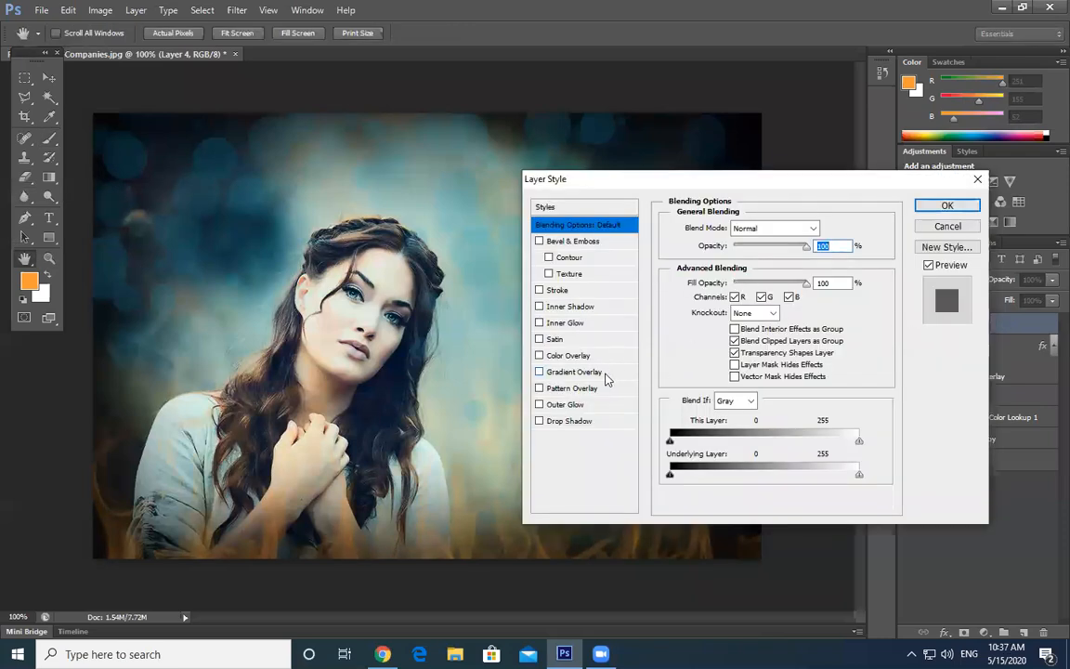
click(571, 356)
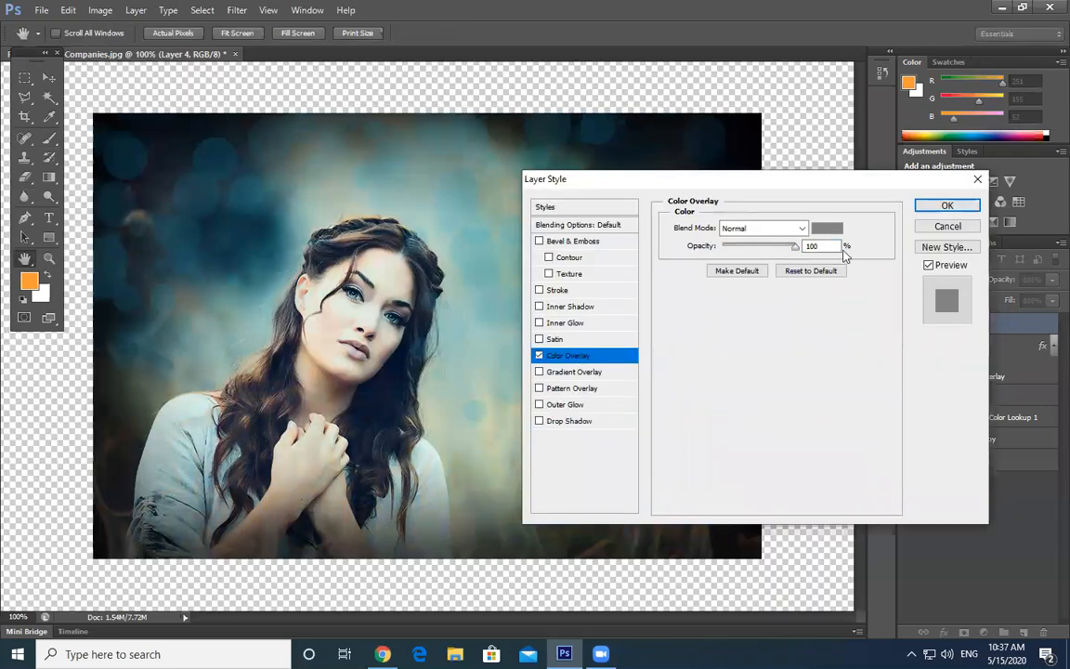
click(827, 227)
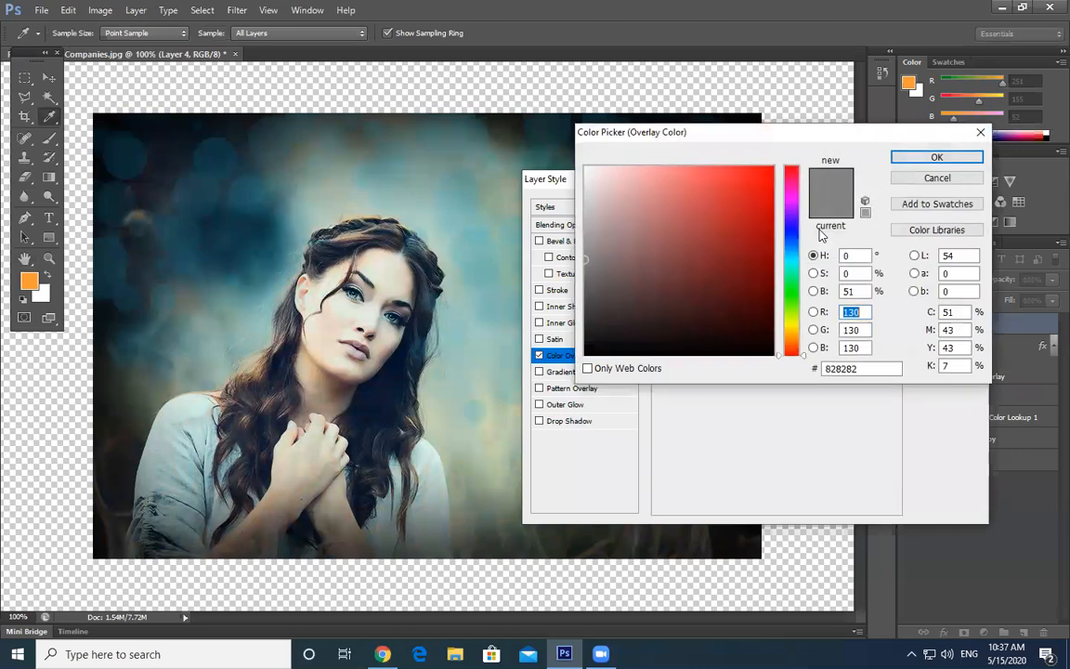
click(210, 185)
click(925, 159)
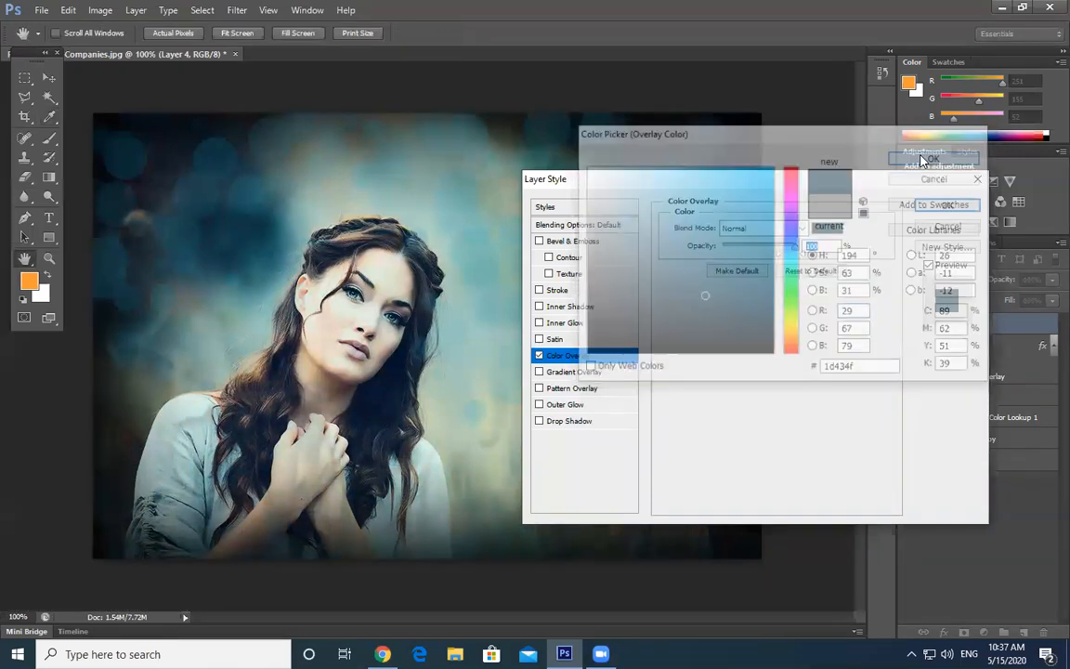
click(943, 205)
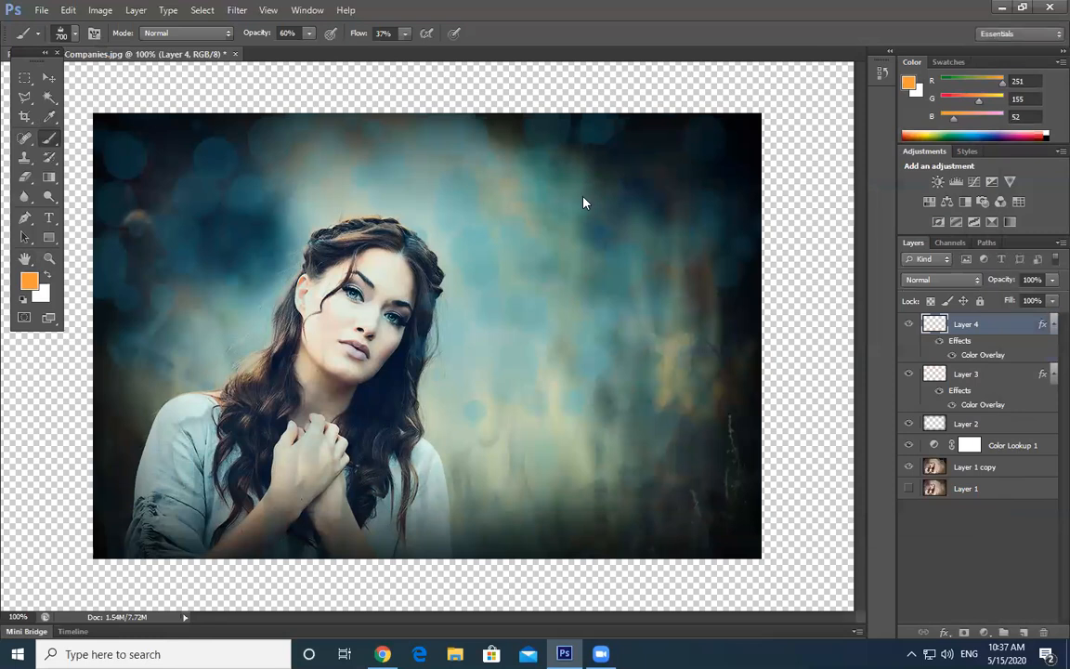
click(49, 79)
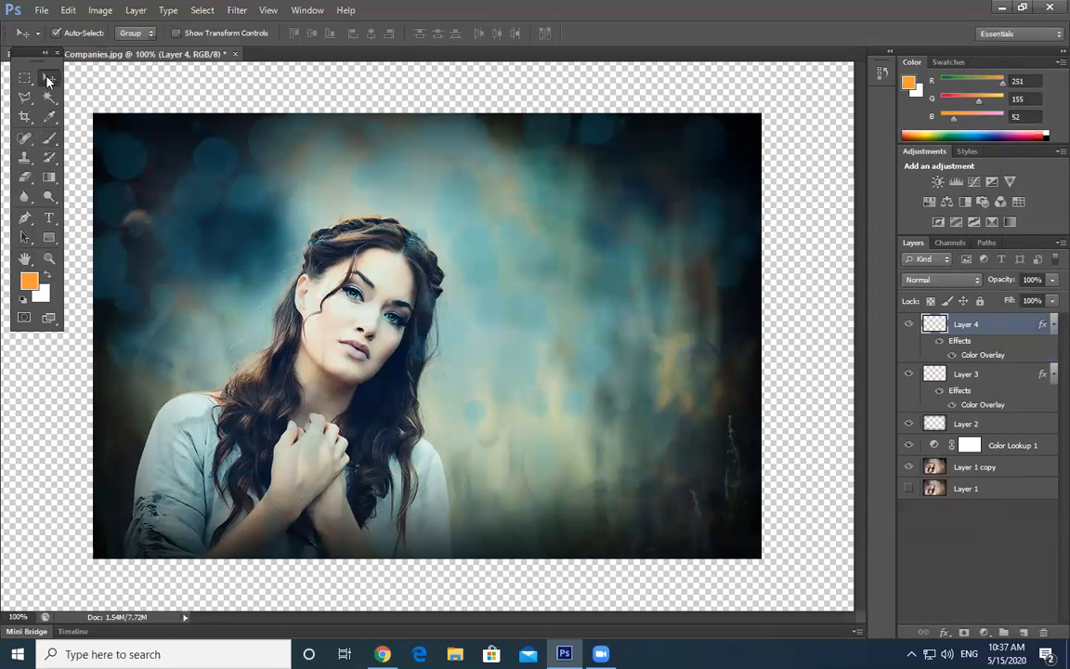
key(ctrl+plus)
key(ctrl+minus)
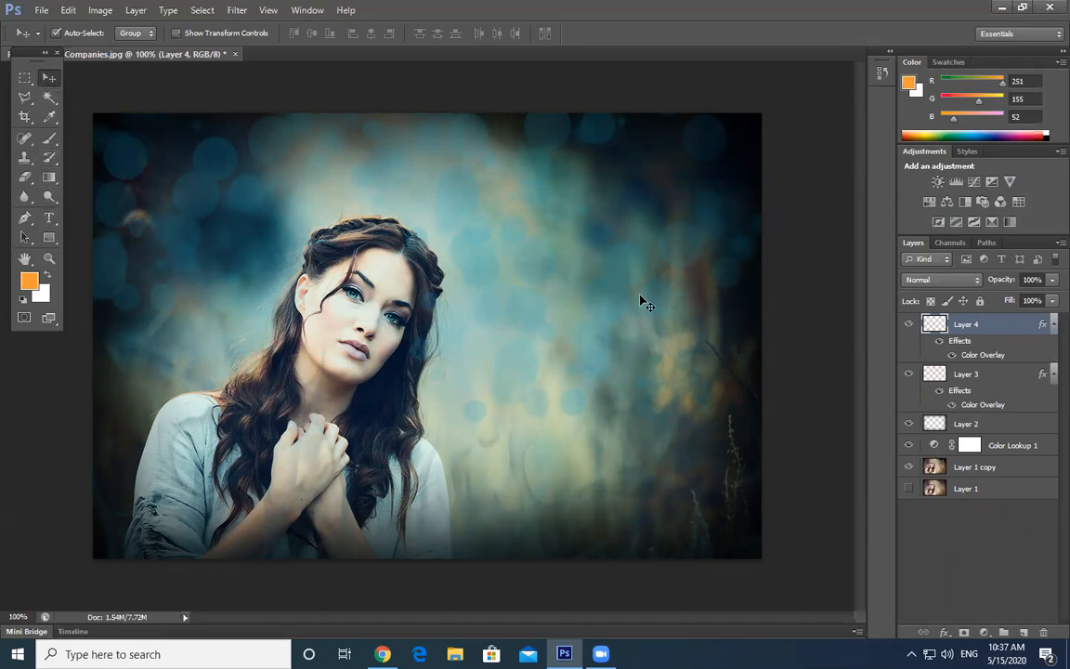
- Add a new layer above Layer 4 and return to the Brush tool
click(1022, 633)
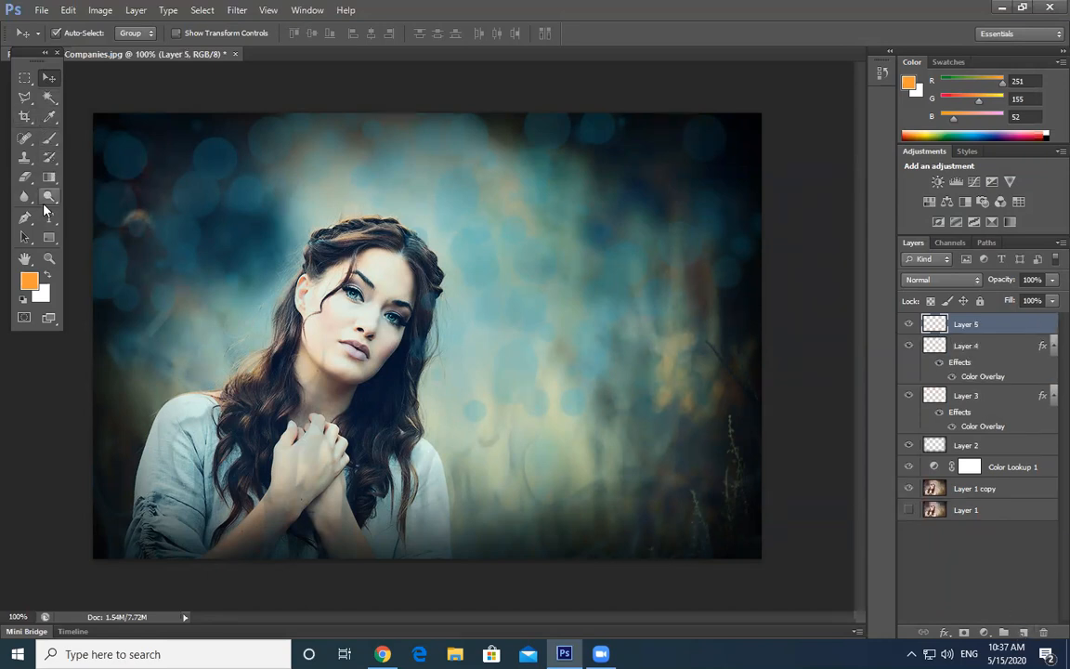
click(45, 142)
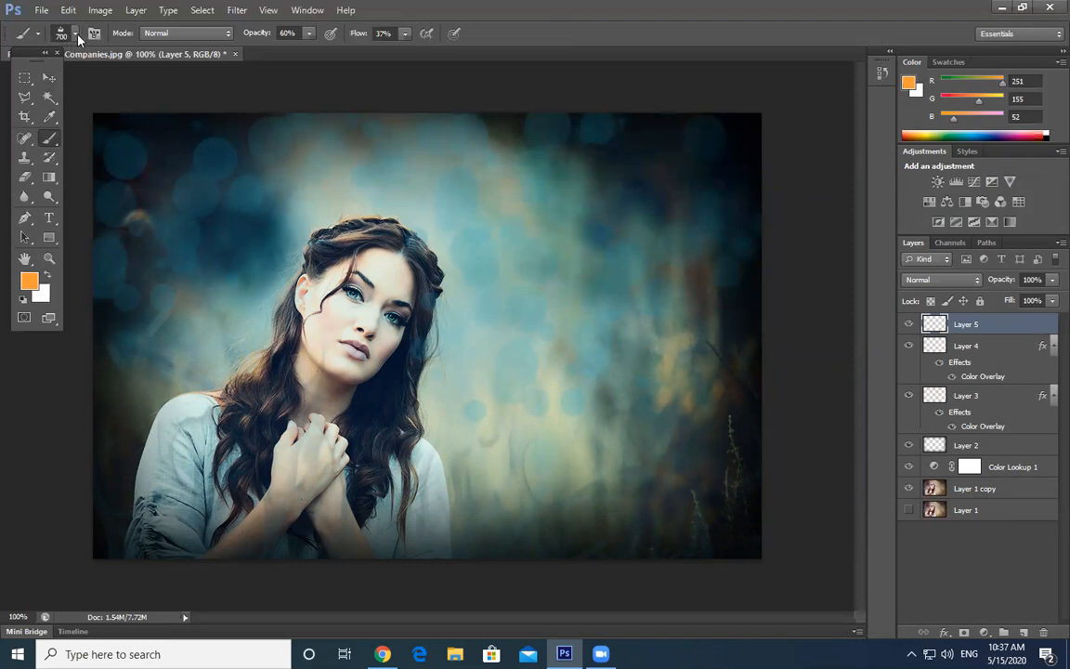
- Choose a 2500 px bokeh brush from the presets and reduce its size to 400 px
click(70, 37)
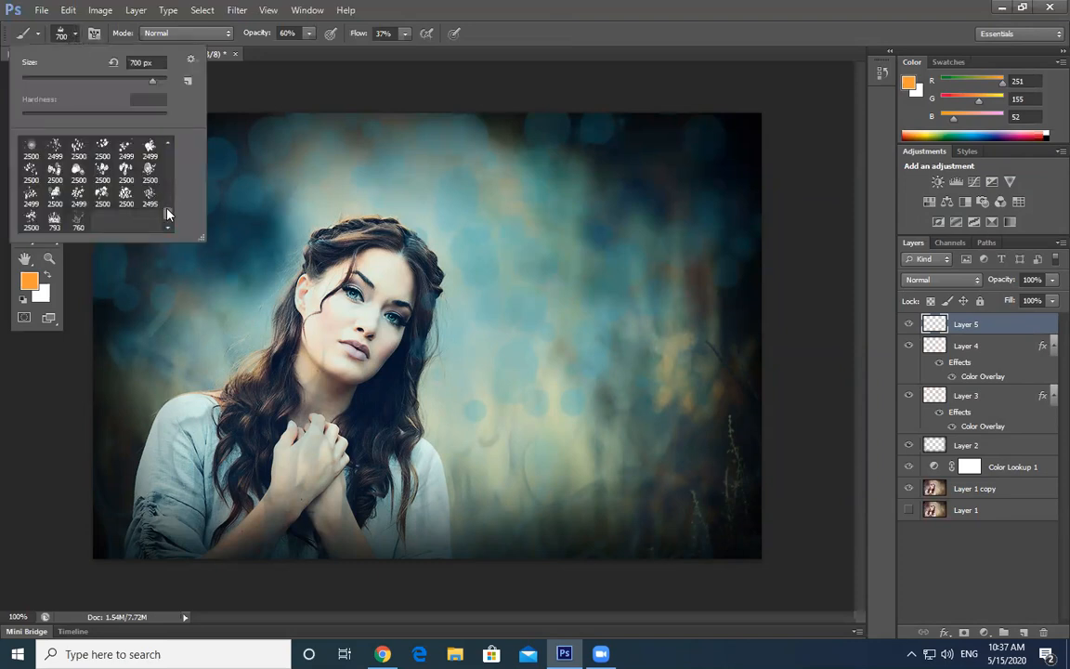
scroll(168, 214, down, 2)
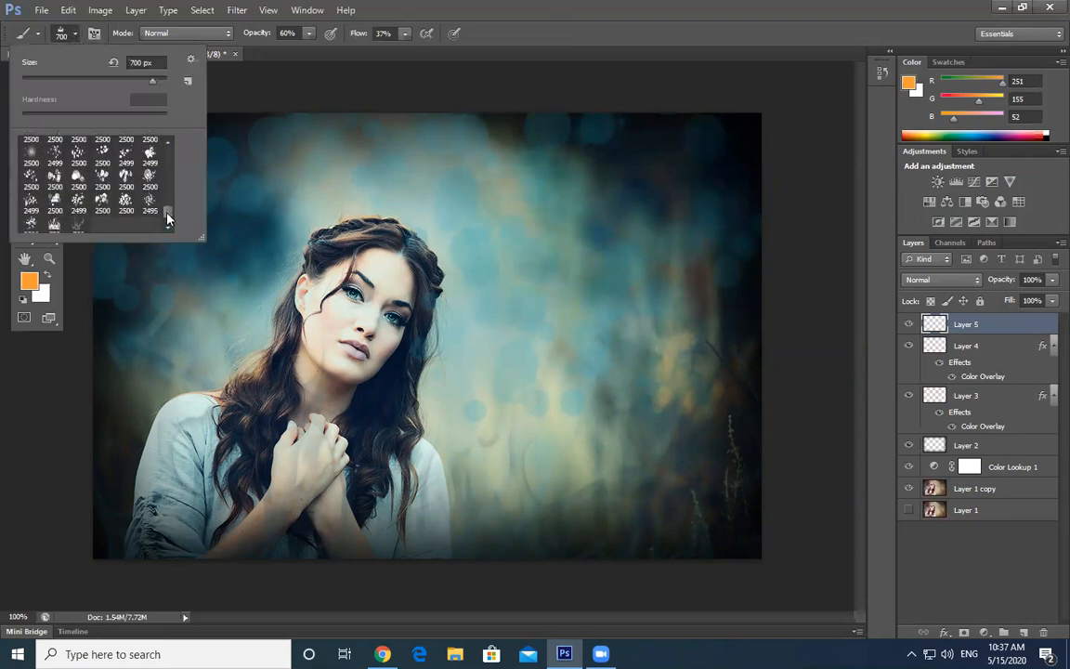
scroll(168, 215, down, 1)
click(150, 171)
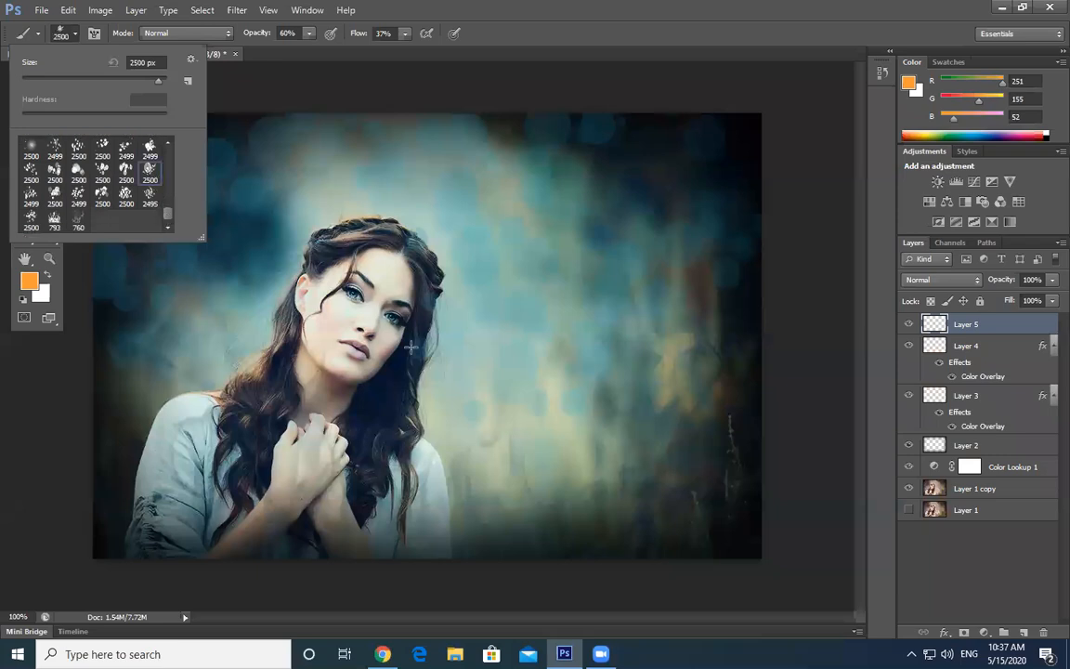
double_click(71, 35)
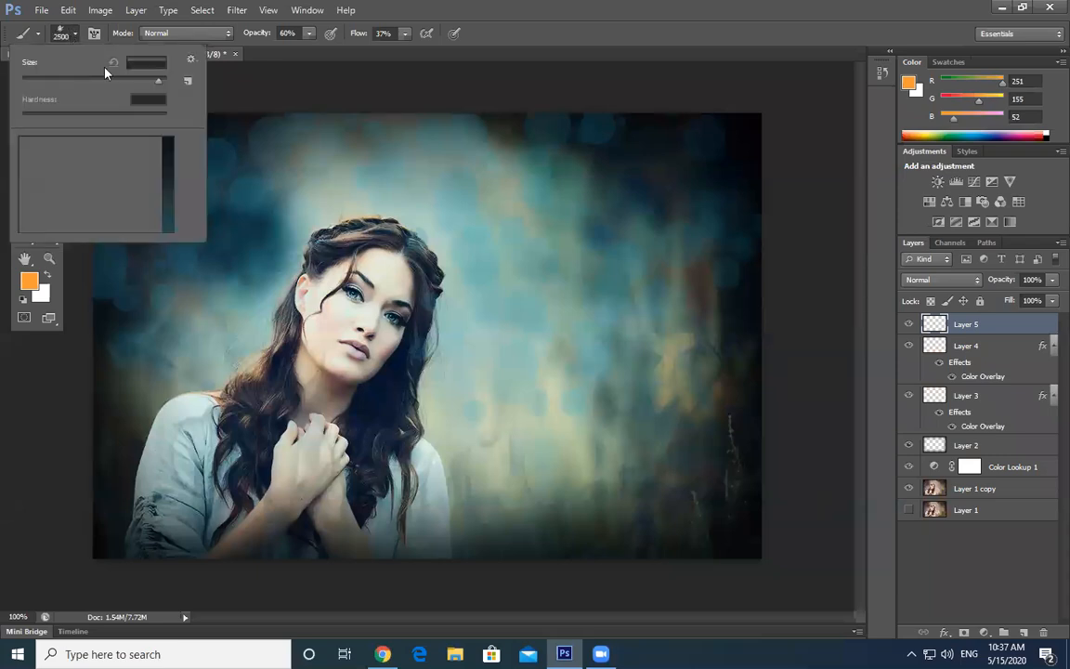
click(72, 35)
key(bracketleft)
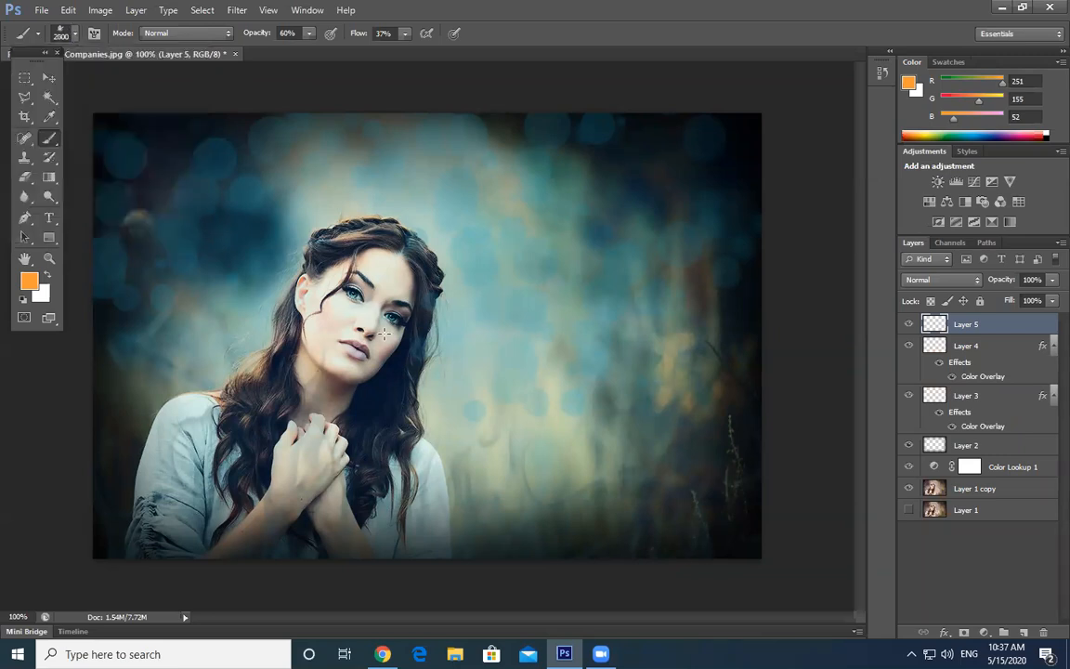
key(bracketleft)
key(bracketleft)
key(bracketleft)
key(bracketleft)
key(bracketleft)
key(bracketleft)
key(bracketleft)
key(bracketleft)
key(bracketleft)
key(bracketleft)
key(bracketleft)
- Choose the last 2500 px bokeh brush, reduce it to 700 px, and undo a test stamp beside the woman's face
click(74, 35)
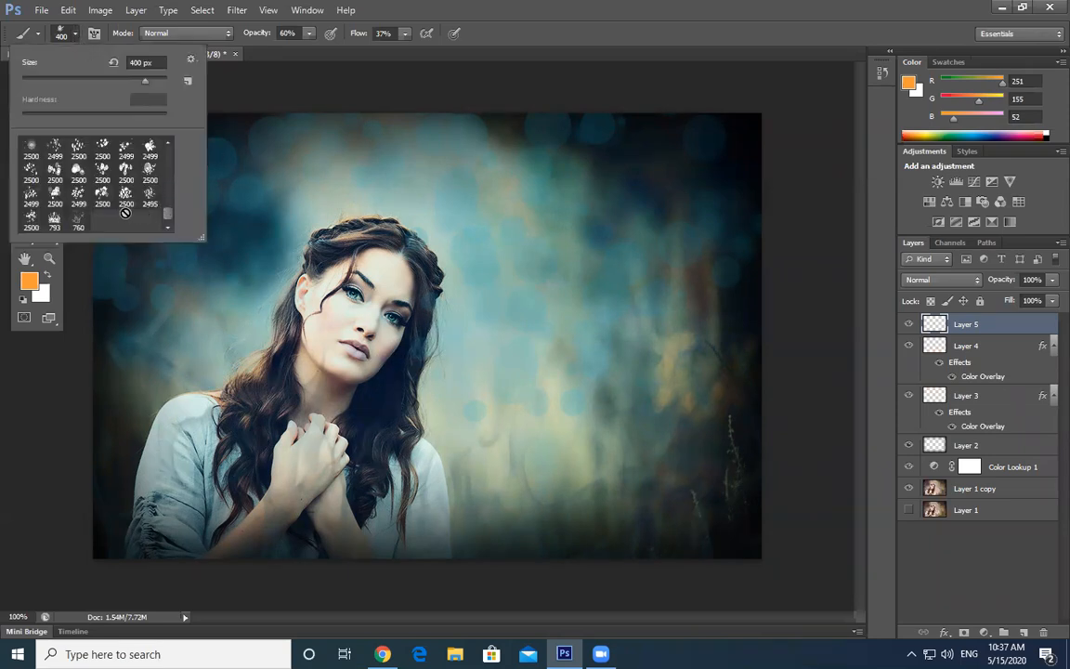
click(32, 217)
click(73, 34)
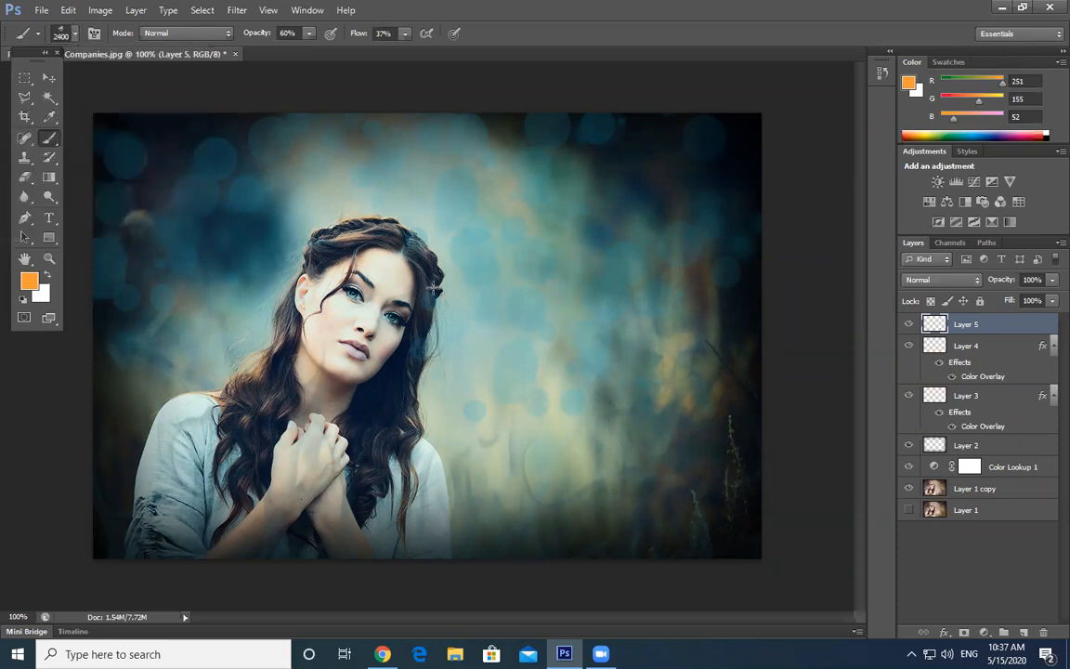
key(bracketleft)
key(bracketleft)
key(bracketleft)
key(bracketleft)
key(bracketleft)
key(bracketleft)
key(bracketleft)
key(bracketleft)
key(bracketleft)
key(bracketleft)
click(424, 371)
key(ctrl+z)
- Reselect the last 2500 px bokeh brush and reduce it to 1500 px
click(75, 34)
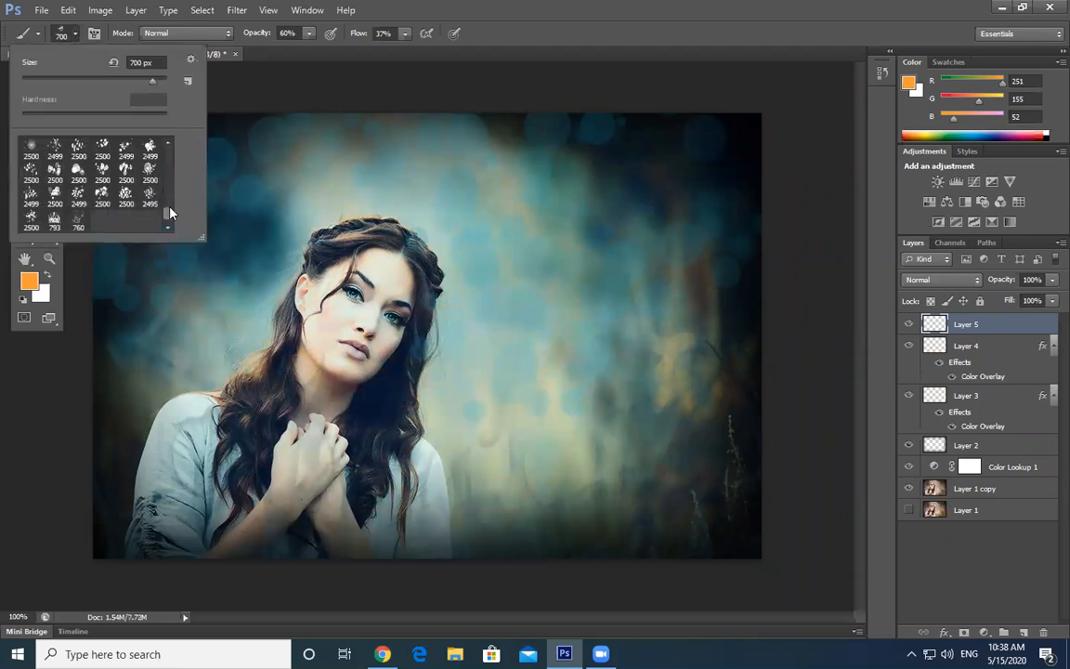
mouse_move(171, 219)
mouse_down()
mouse_move(170, 206)
mouse_move(176, 236)
mouse_up()
click(31, 219)
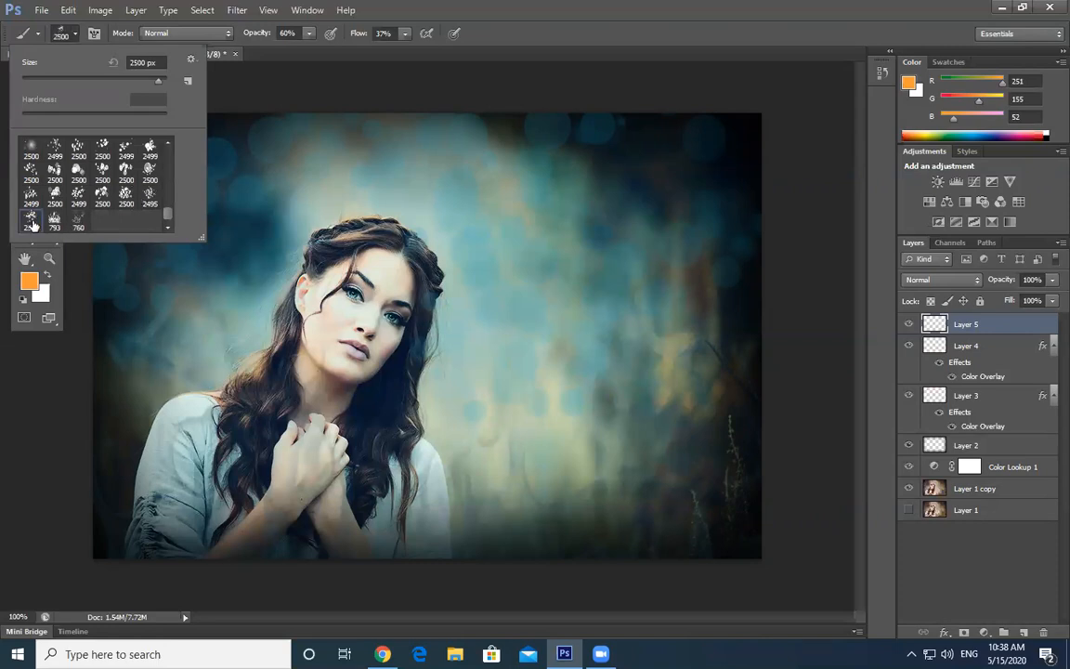
click(75, 34)
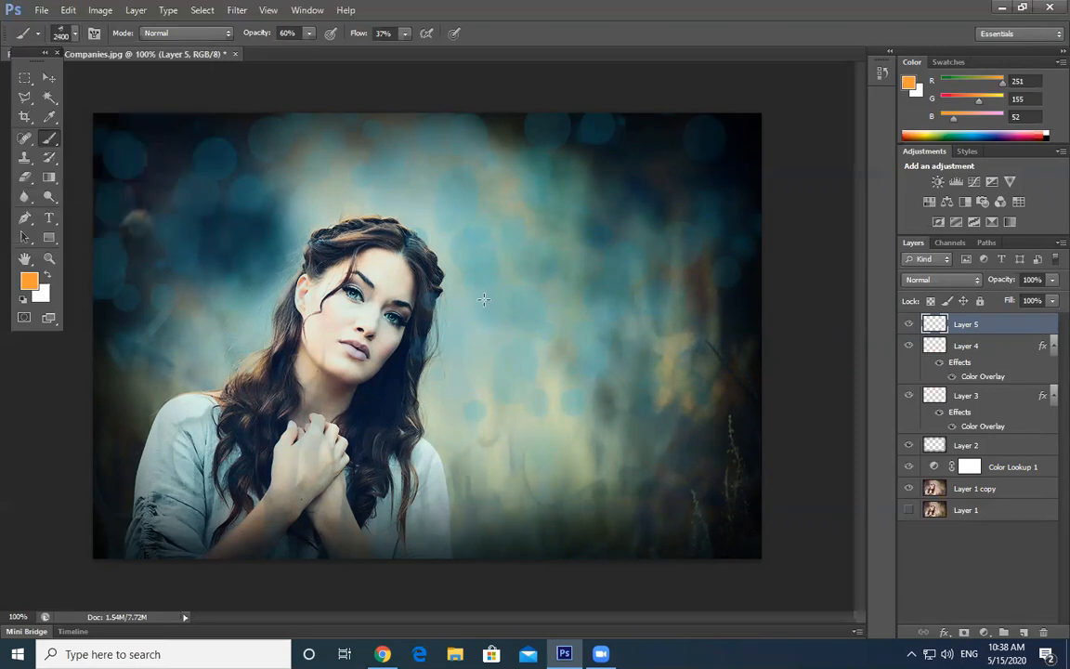
- Choose the 760 px splash brush preset, enlarge it to 1000 px, and have the Brush tool active
click(74, 34)
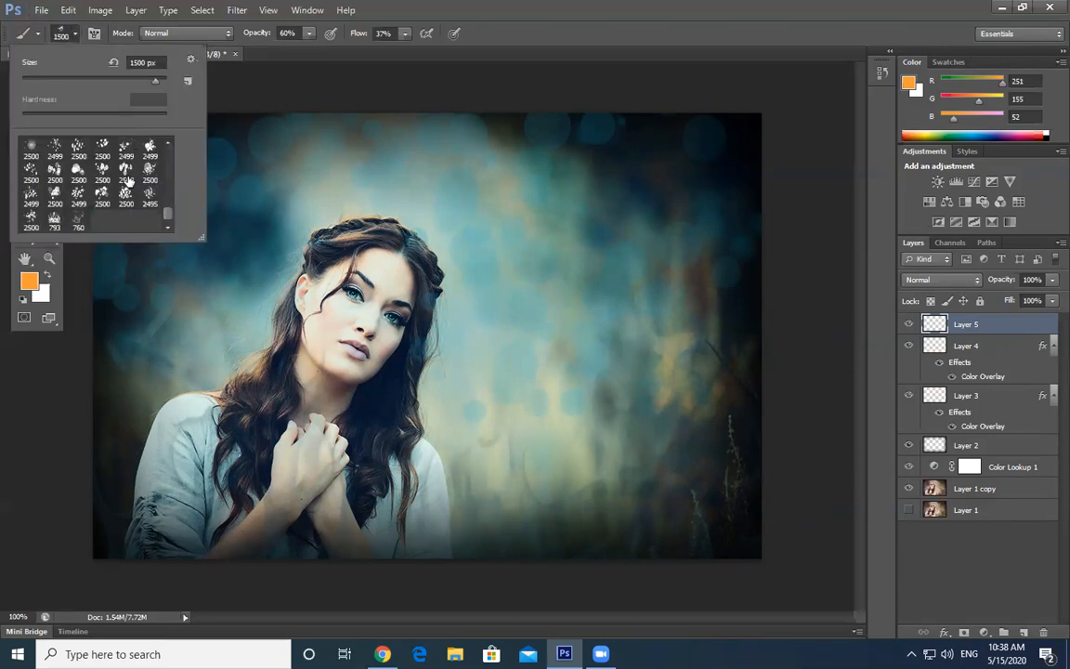
click(78, 223)
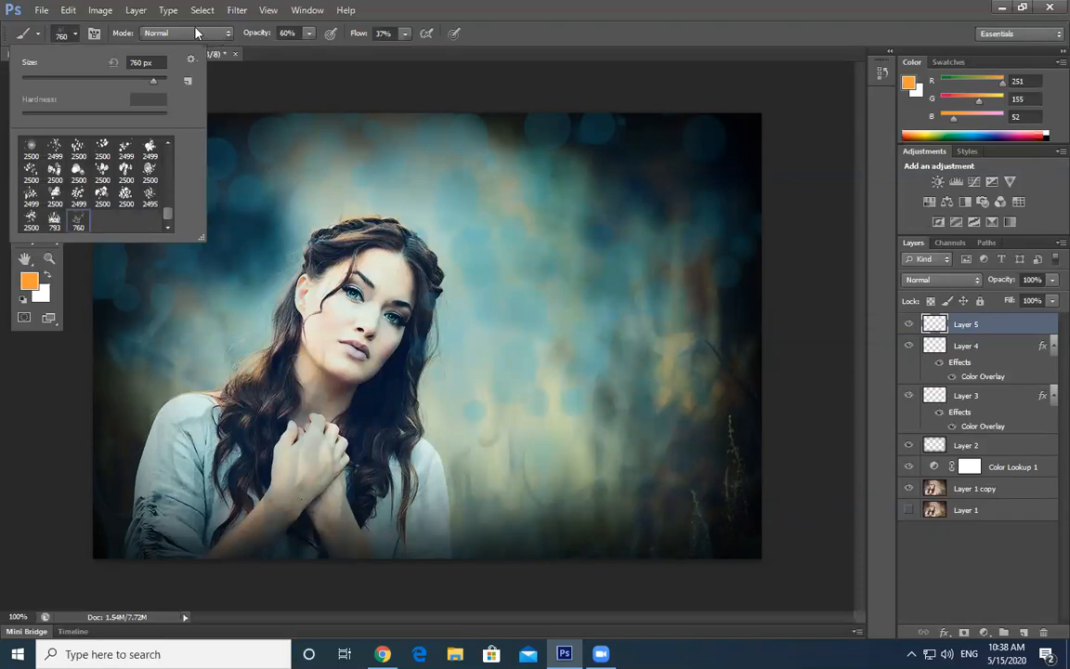
click(74, 35)
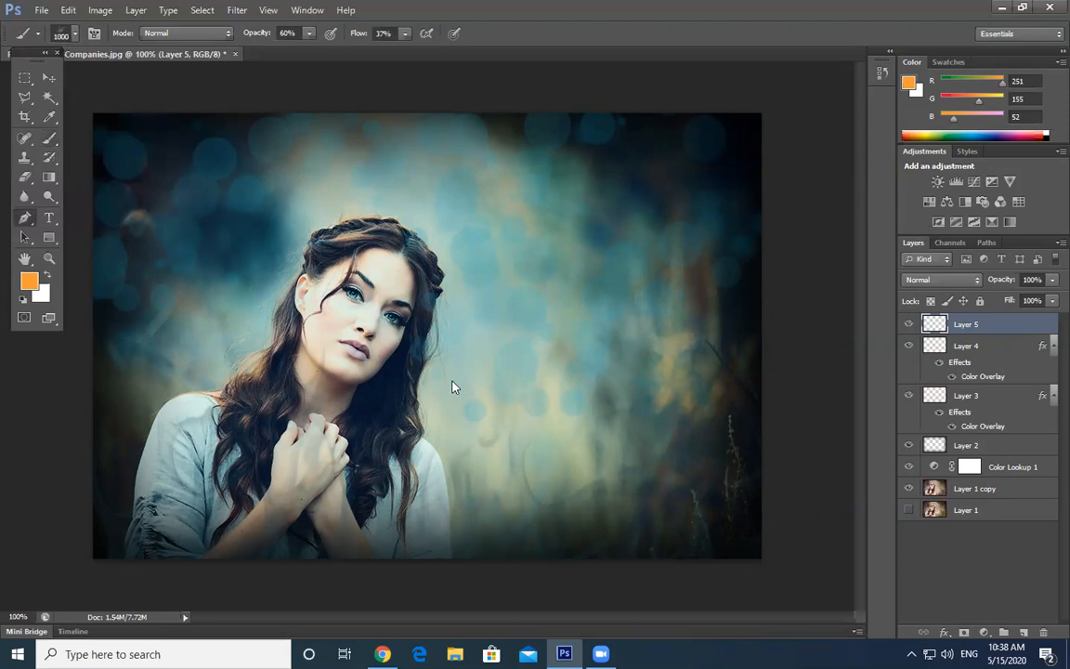
key(p)
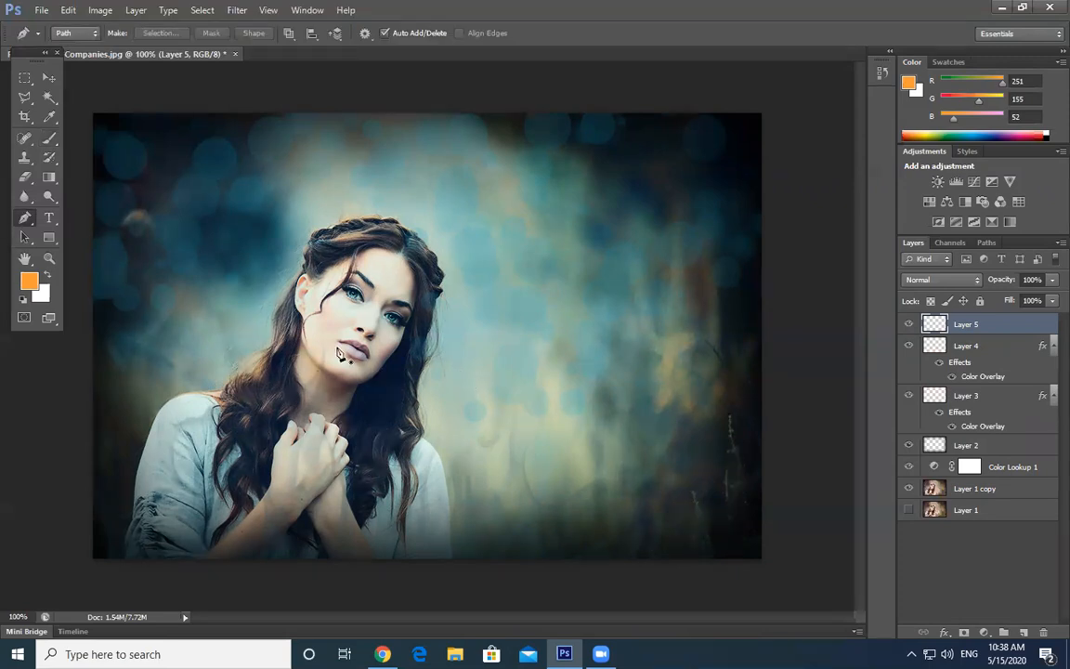
click(49, 139)
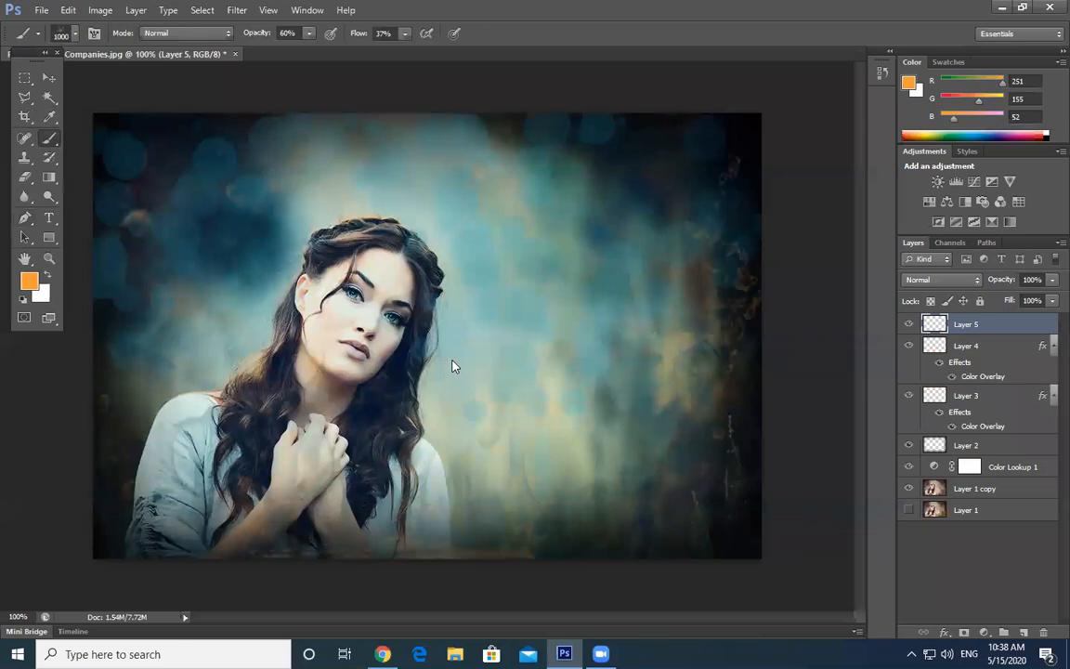
- Paint orange splash texture on Layer 5 across the woman and the lower and side areas of the photo
mouse_move(405, 370)
mouse_down()
mouse_move(318, 364)
mouse_move(551, 381)
mouse_move(138, 390)
mouse_up()
mouse_move(558, 394)
mouse_down()
mouse_move(604, 407)
mouse_move(559, 414)
mouse_move(274, 377)
mouse_move(214, 382)
mouse_move(338, 395)
mouse_up()
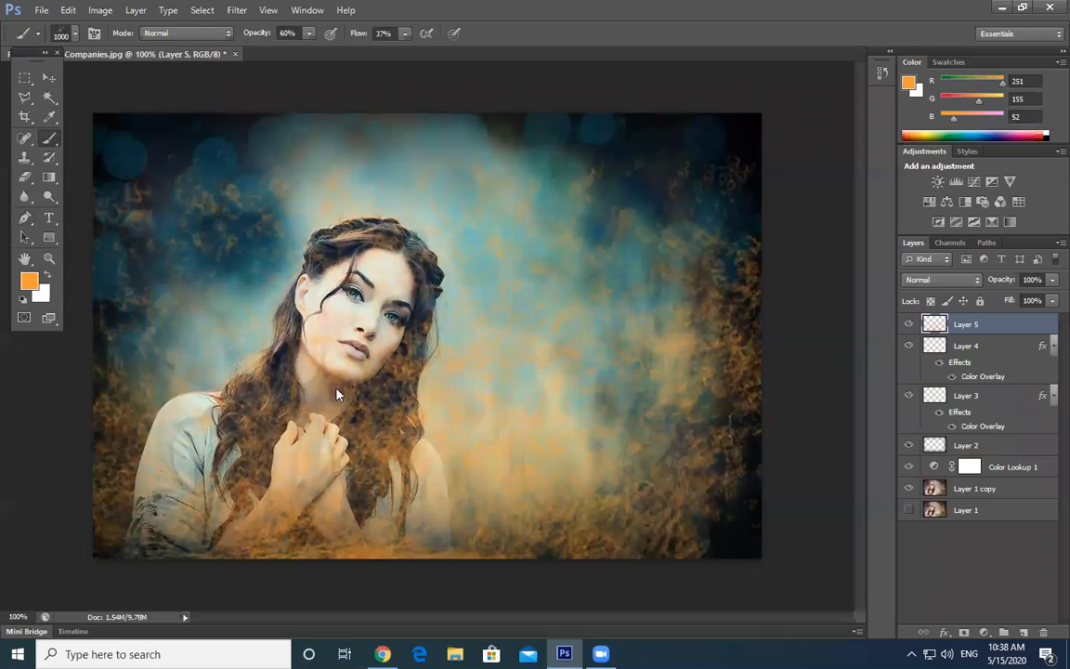
drag(585, 430, 702, 456)
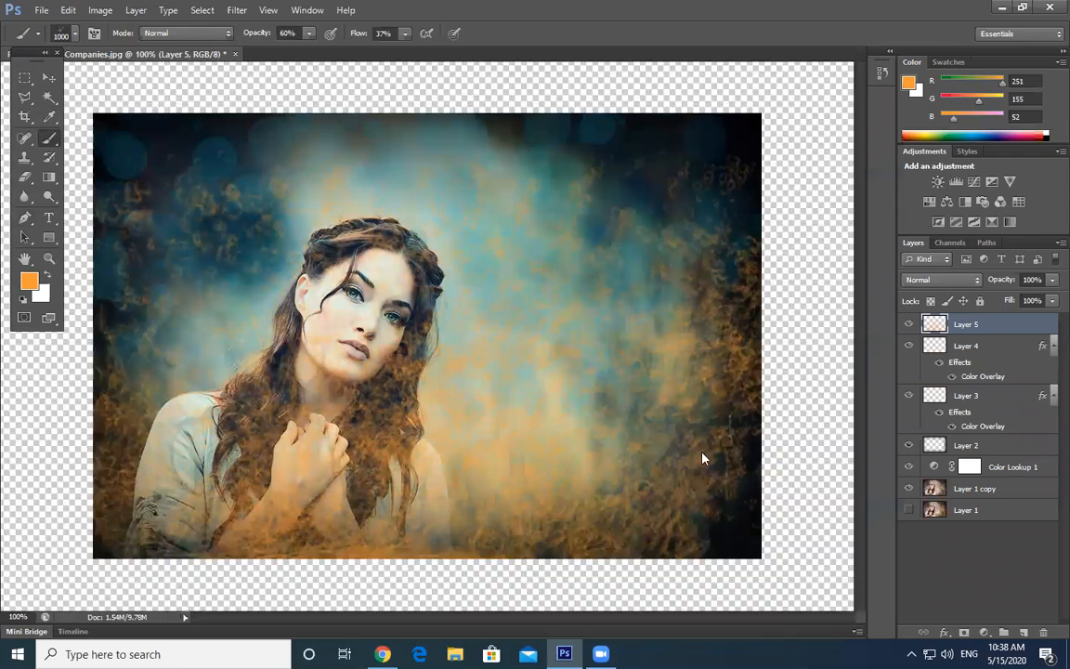
- Apply a Color Overlay effect to Layer 5 to recolour the painted splash texture
click(50, 77)
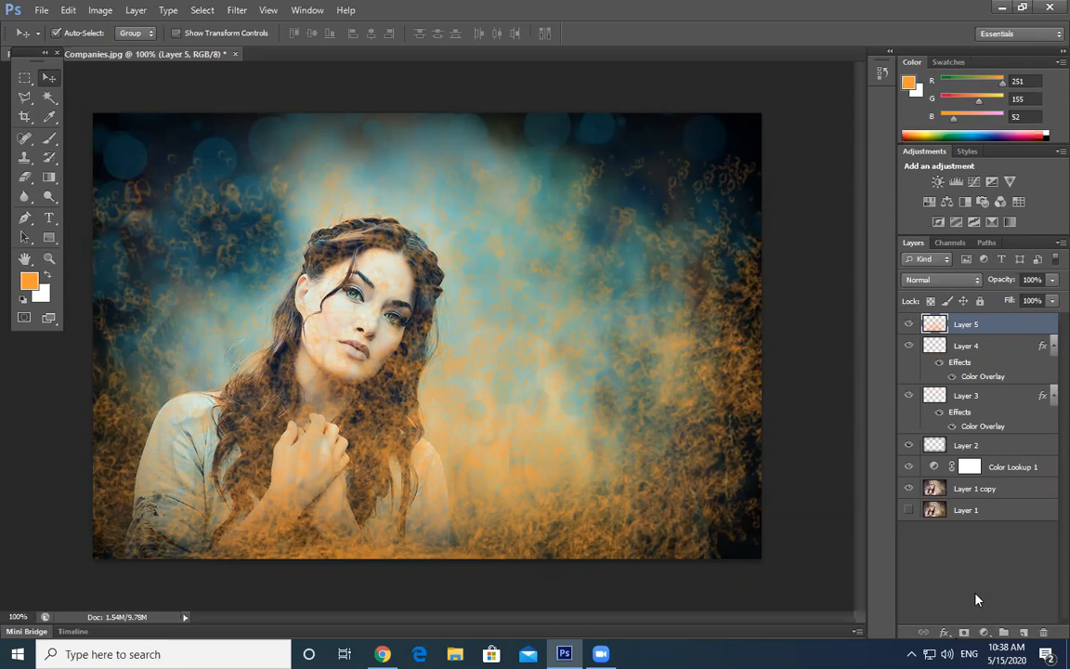
double_click(1007, 330)
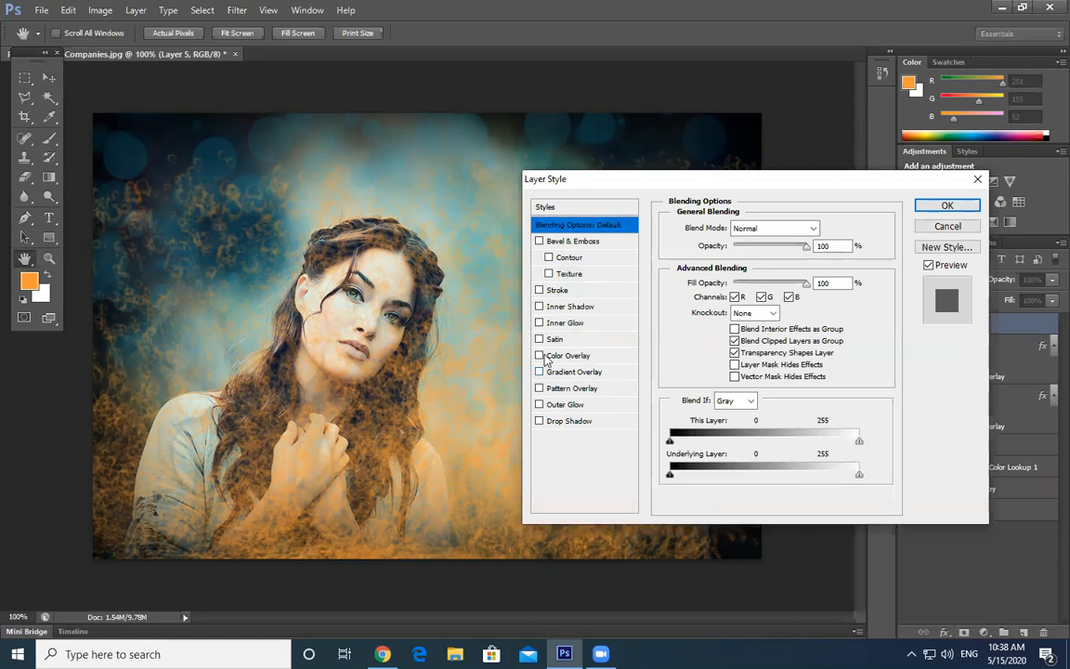
click(539, 356)
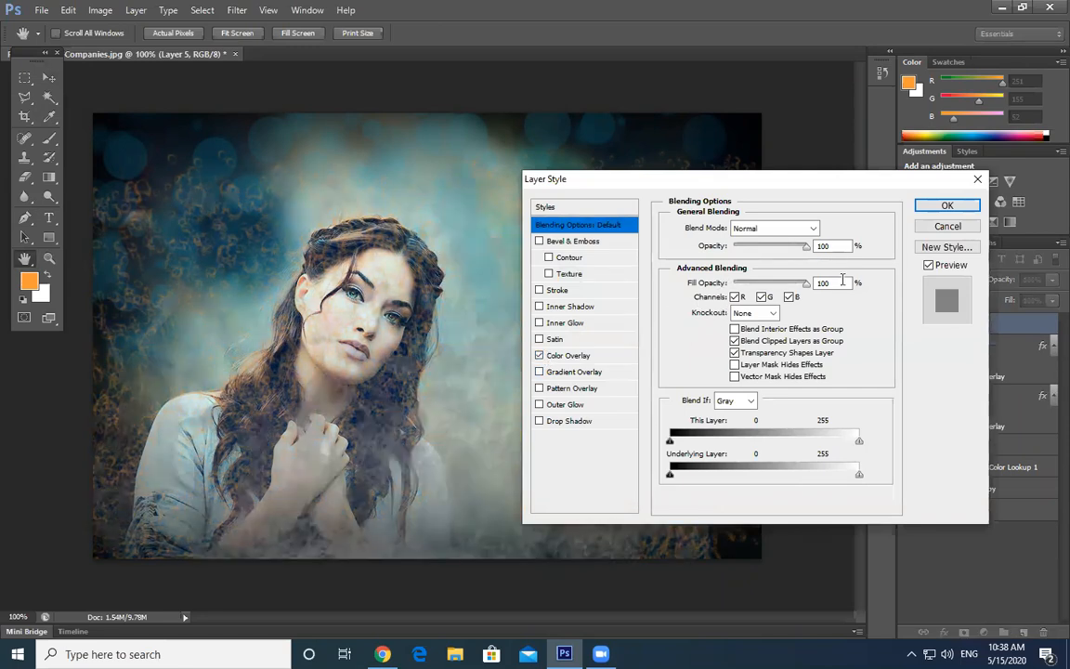
click(946, 205)
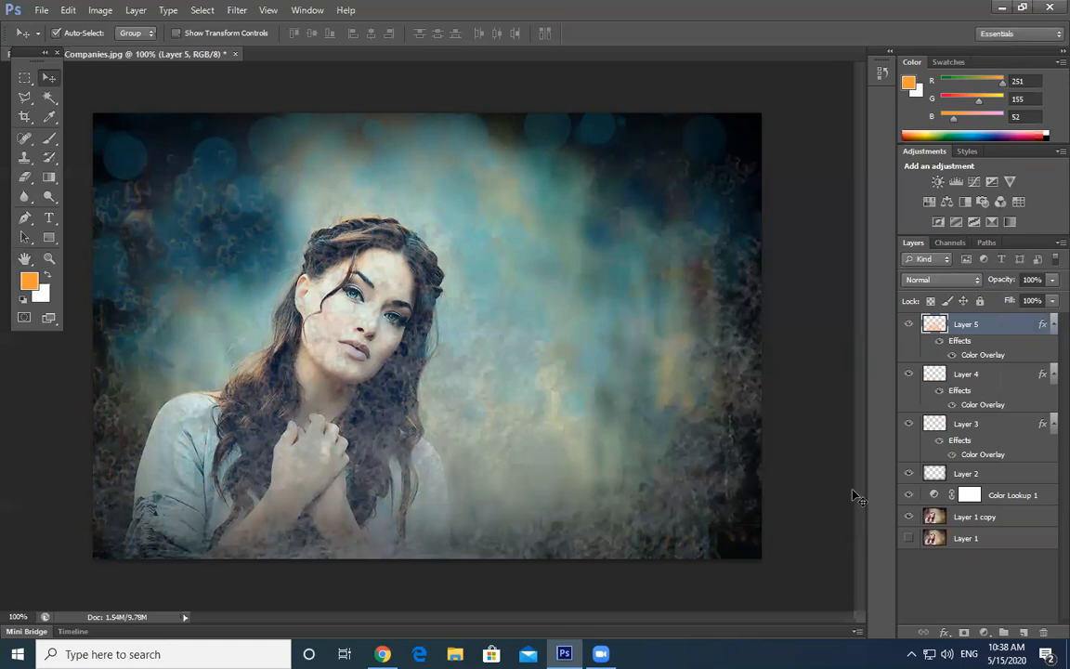
- Add a layer mask to Layer 5 and switch the Brush to the first soft round preset
click(964, 633)
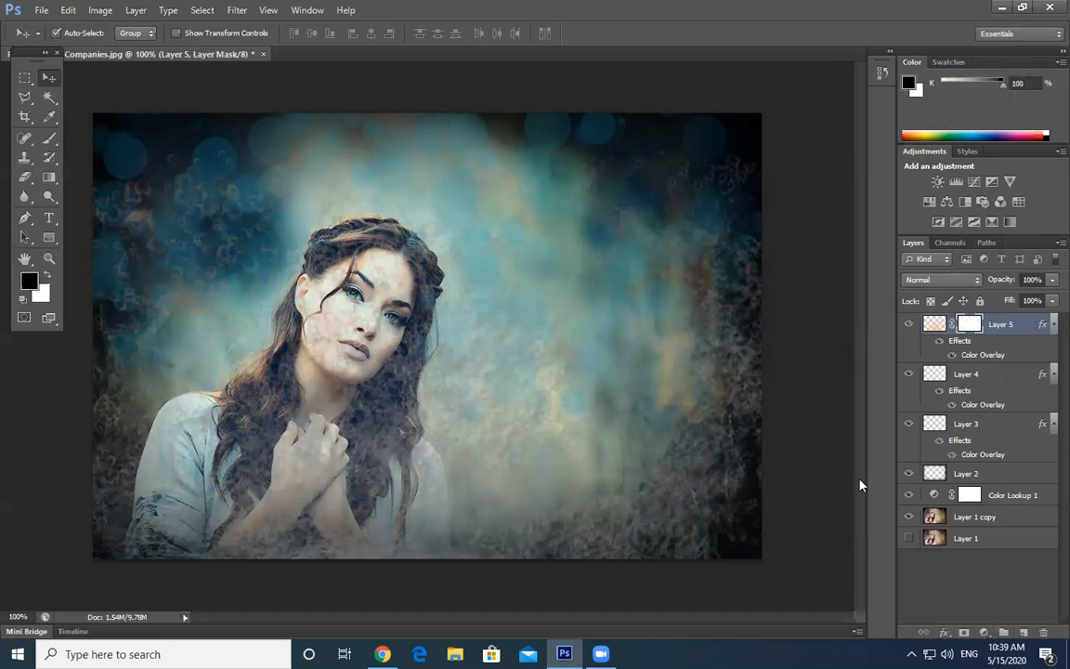
click(49, 137)
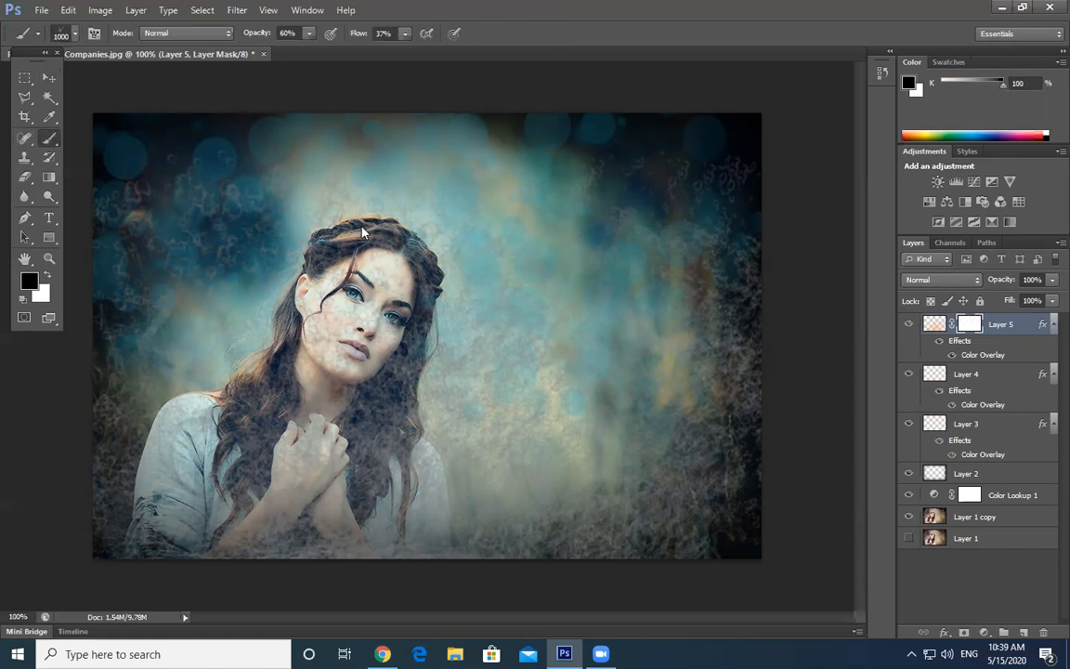
click(75, 34)
drag(167, 213, 166, 138)
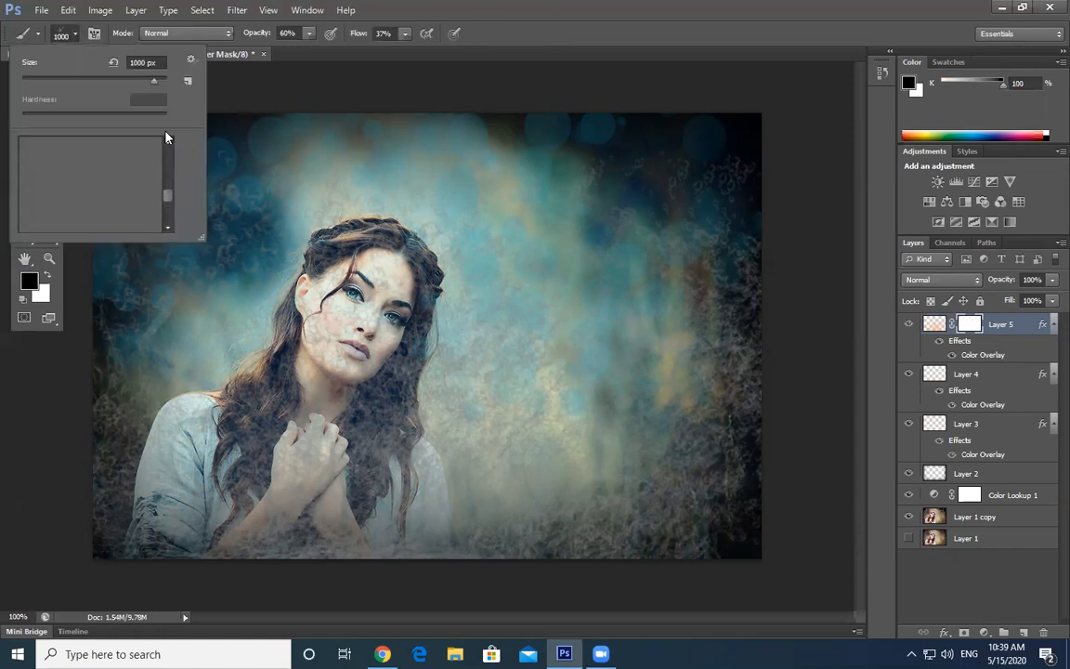
drag(168, 195, 169, 148)
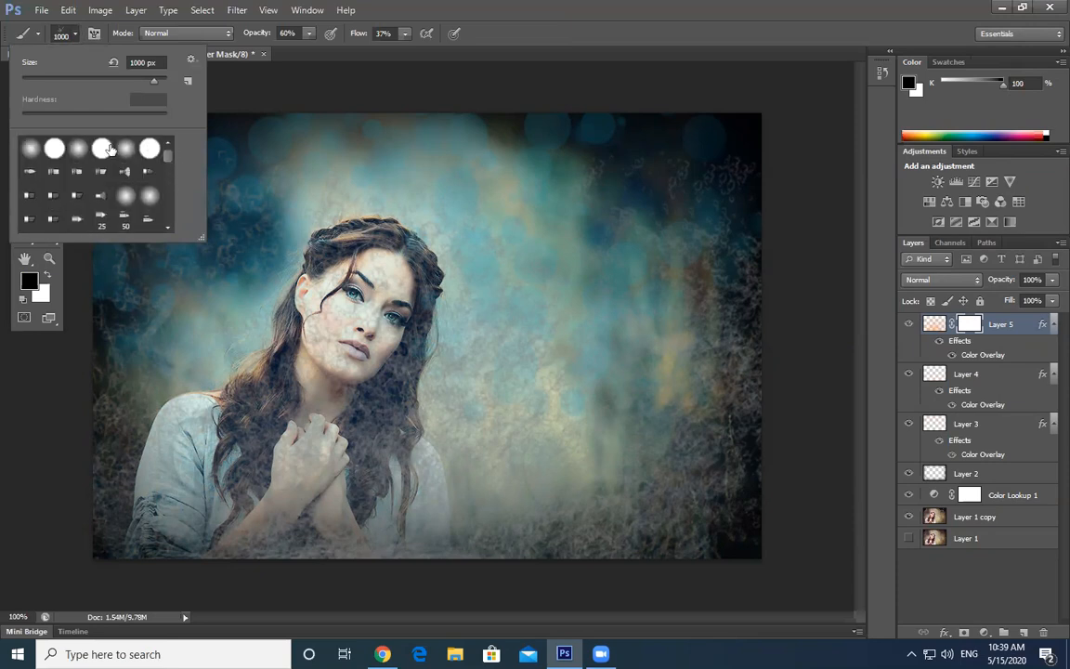
click(29, 148)
click(77, 34)
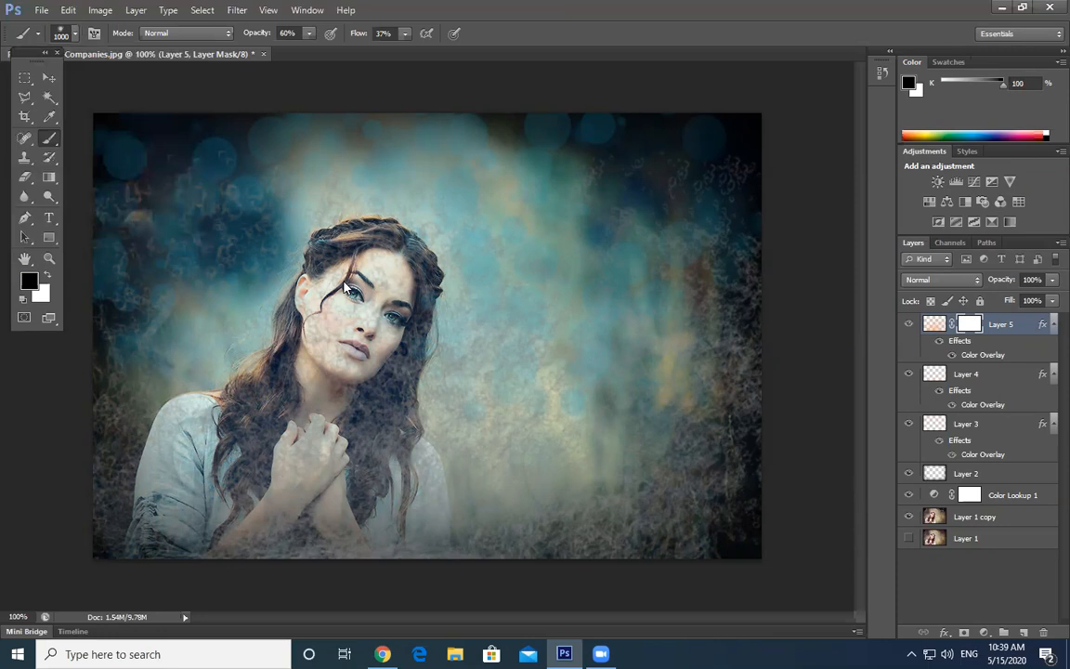
- Reduce the brush to 200 px, try masking the splash over the woman's hair, and undo the stroke
key(bracketleft)
key(bracketleft)
key(bracketleft)
key(bracketleft)
key(bracketleft)
key(bracketleft)
key(bracketleft)
key(bracketleft)
key(bracketleft)
key(bracketleft)
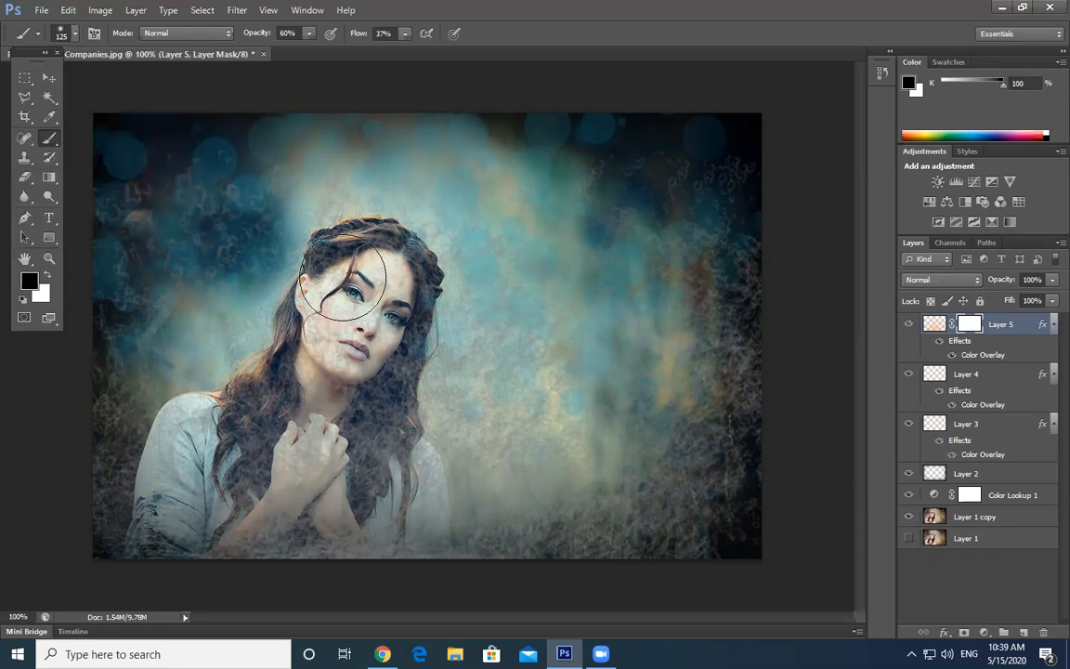
key(bracketright)
key(bracketright)
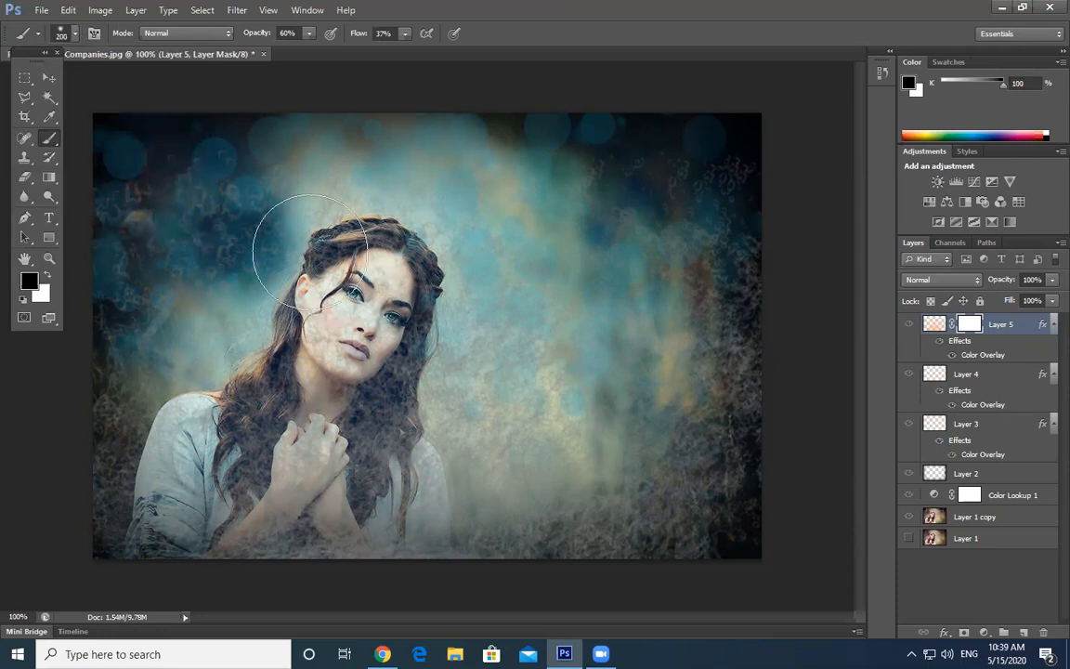
drag(305, 257, 409, 209)
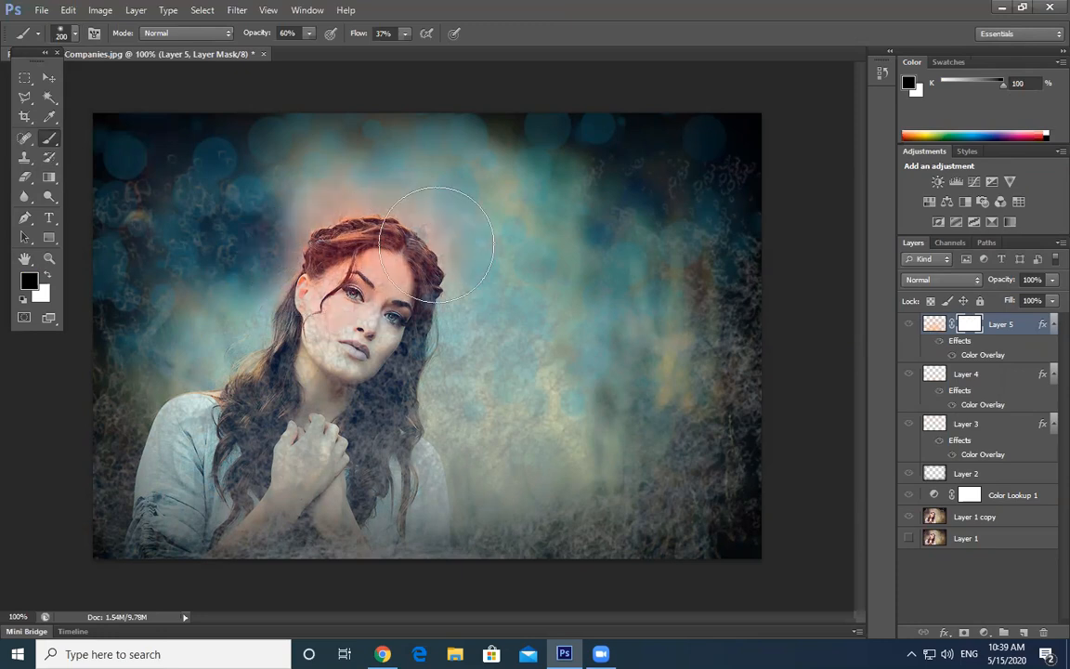
key(ctrl+z)
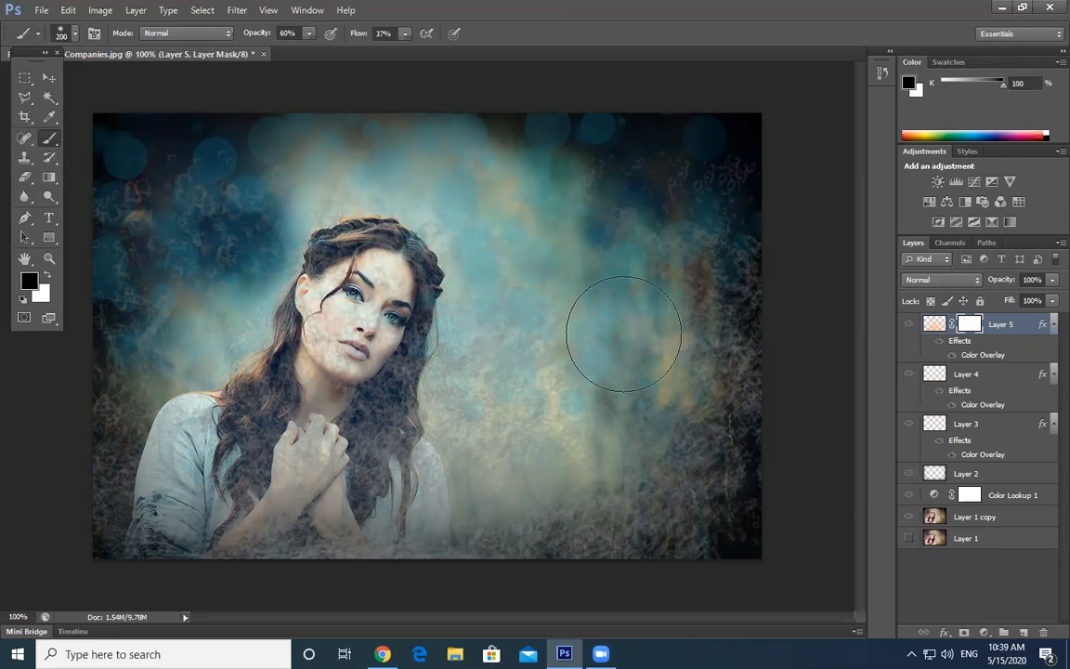
- Try masking the splash around the woman again, and delete Layer 5's layer mask
click(975, 326)
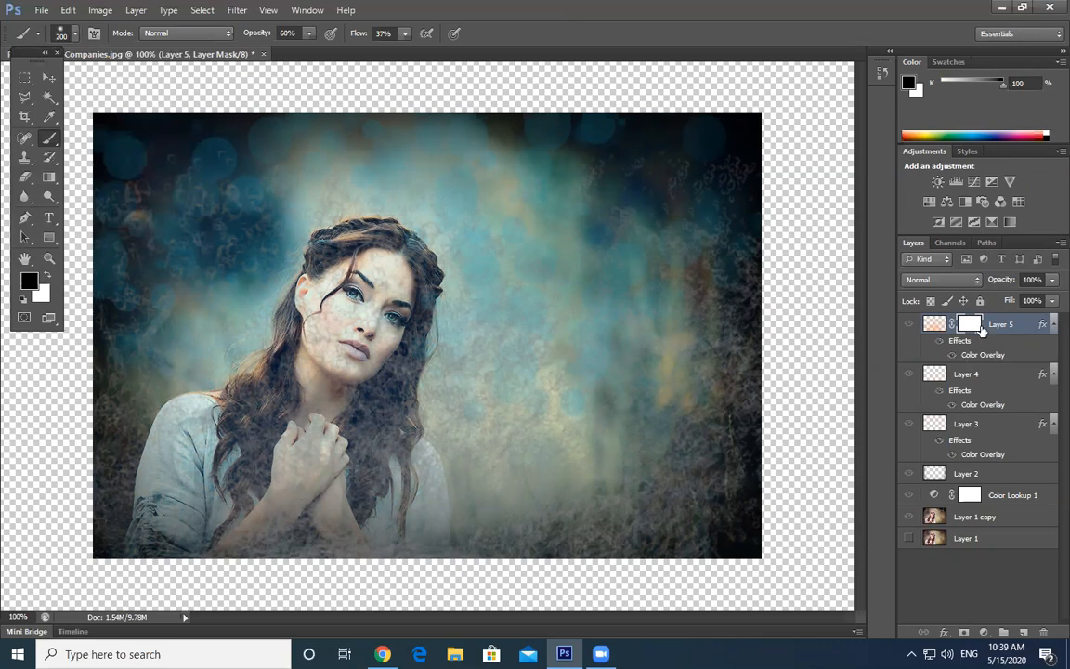
mouse_move(471, 348)
mouse_down()
mouse_move(519, 356)
mouse_move(535, 320)
mouse_up()
mouse_move(252, 259)
mouse_down()
mouse_move(61, 258)
mouse_move(281, 310)
mouse_move(180, 311)
mouse_move(431, 349)
mouse_up()
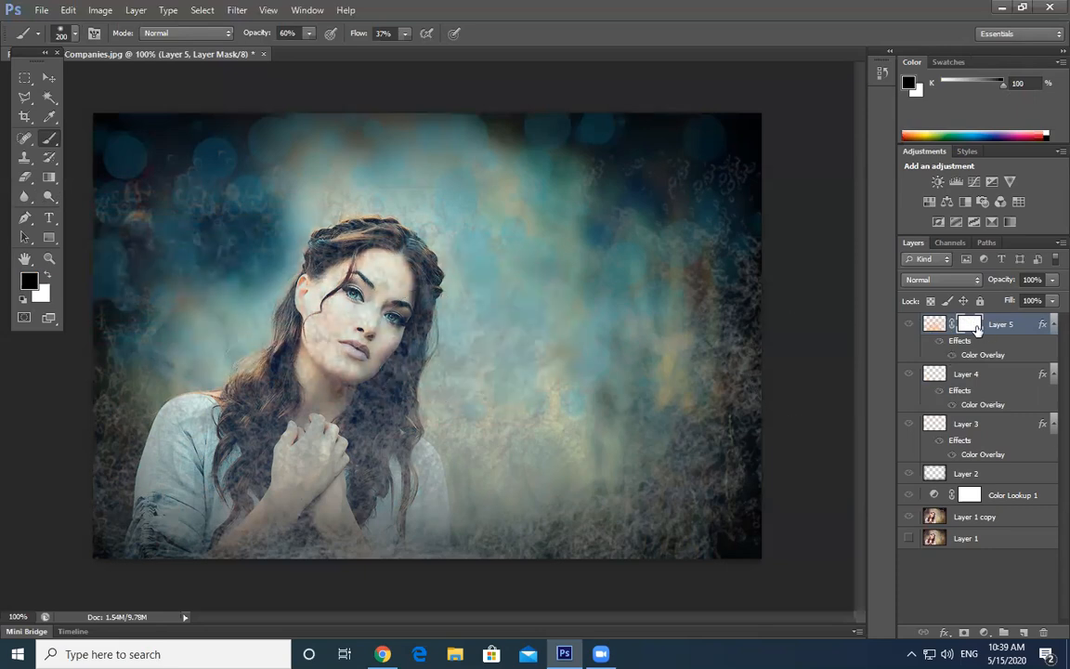
right_click(978, 330)
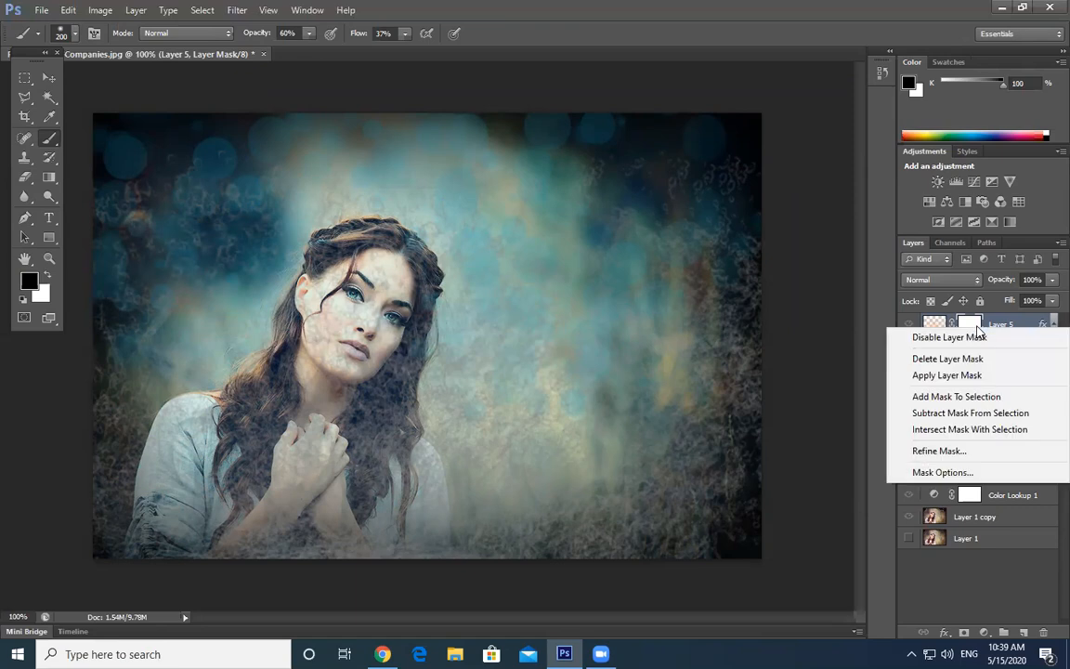
click(978, 357)
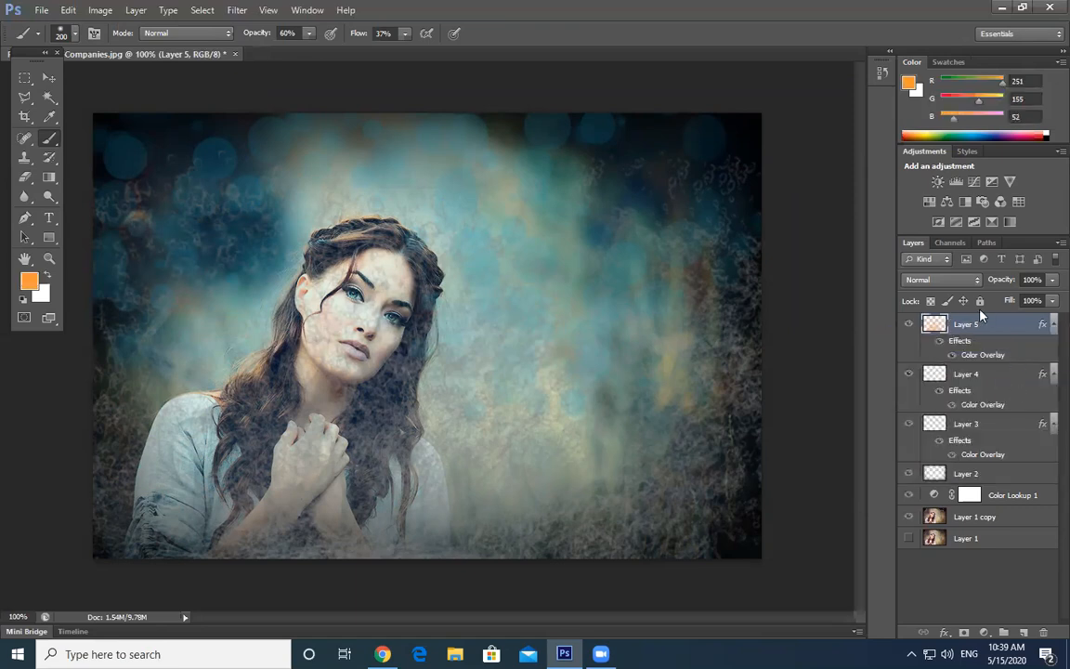
- Erase the splash texture over the woman's face and hair on Layer 5 with a 250 px soft Eraser
click(25, 176)
key(bracketright)
key(bracketright)
key(bracketright)
key(bracketright)
key(bracketright)
key(bracketright)
key(bracketright)
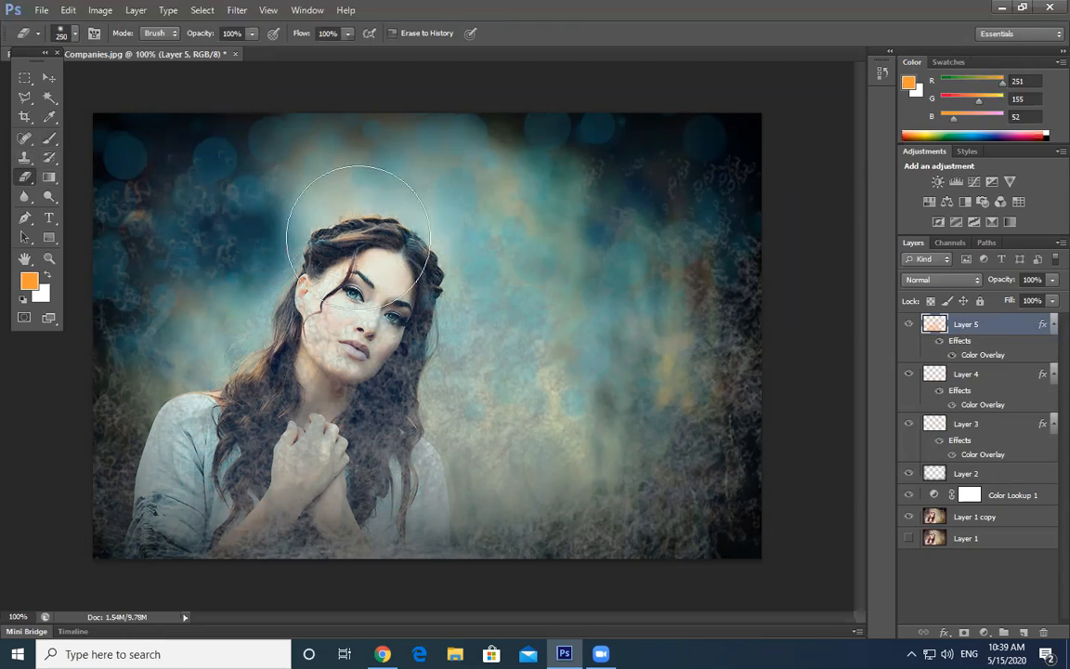
mouse_move(377, 290)
mouse_down()
mouse_move(339, 302)
mouse_move(325, 367)
mouse_move(311, 363)
mouse_move(357, 385)
mouse_move(331, 301)
mouse_move(302, 320)
mouse_move(370, 336)
mouse_move(321, 309)
mouse_up()
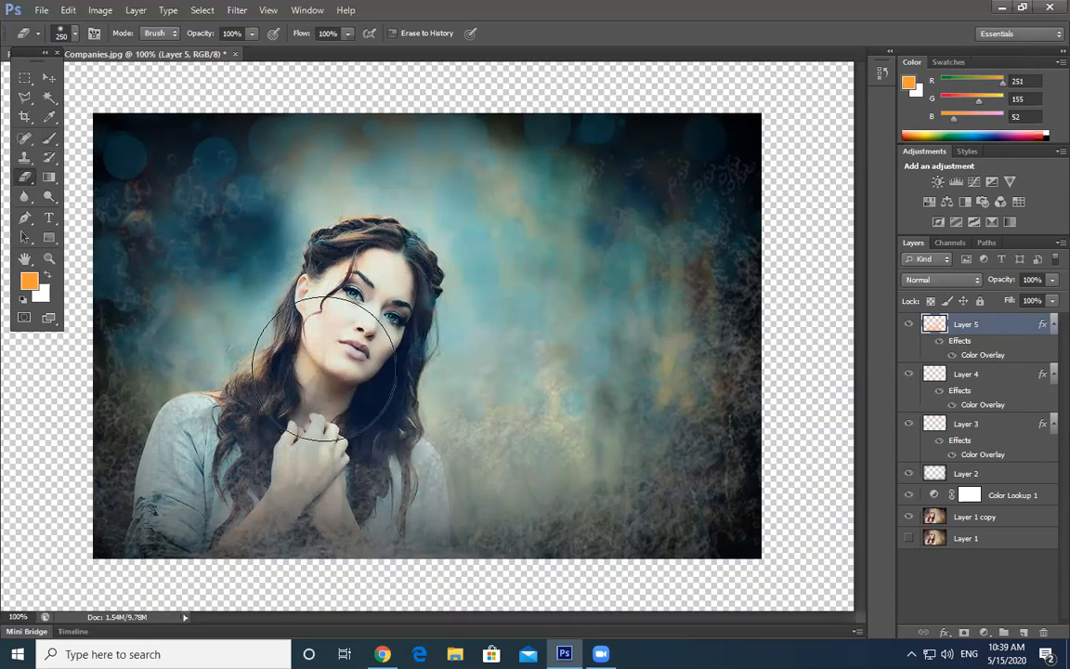
key(ctrl+plus)
key(ctrl+minus)
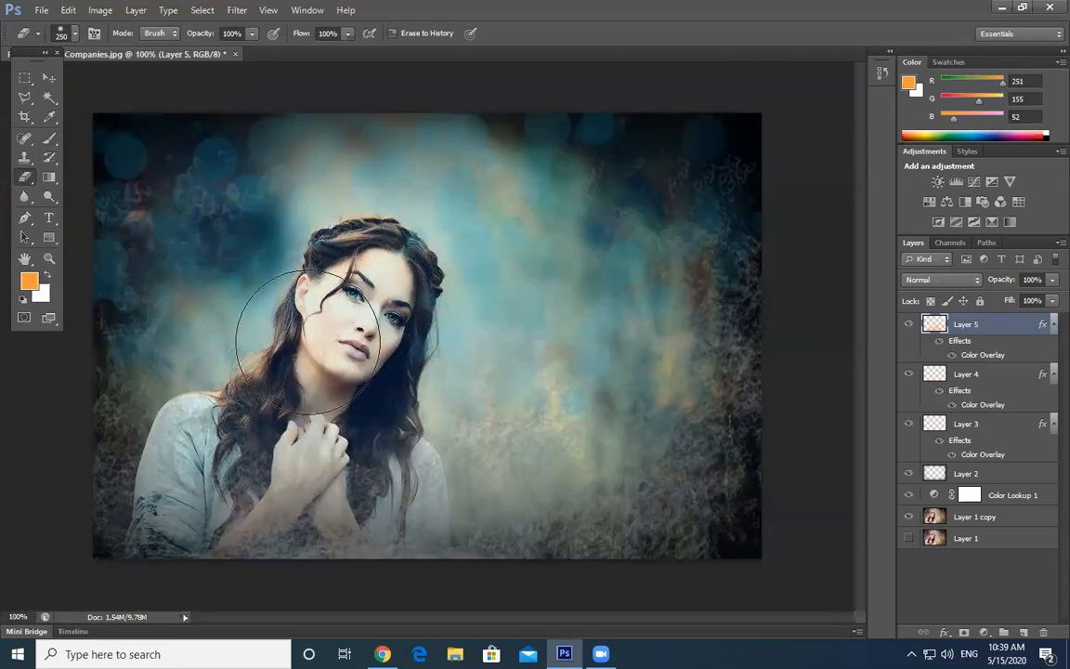
- Reduce the Eraser to 175 px and erase the splash texture from her hands, clothing and the central background
key(bracketleft)
key(bracketleft)
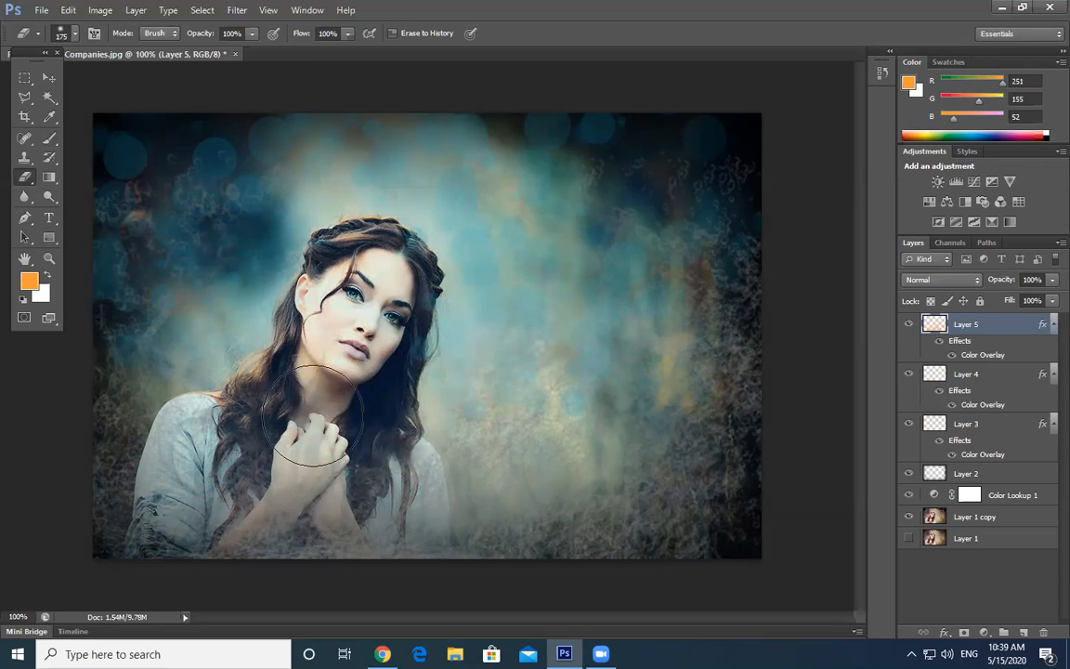
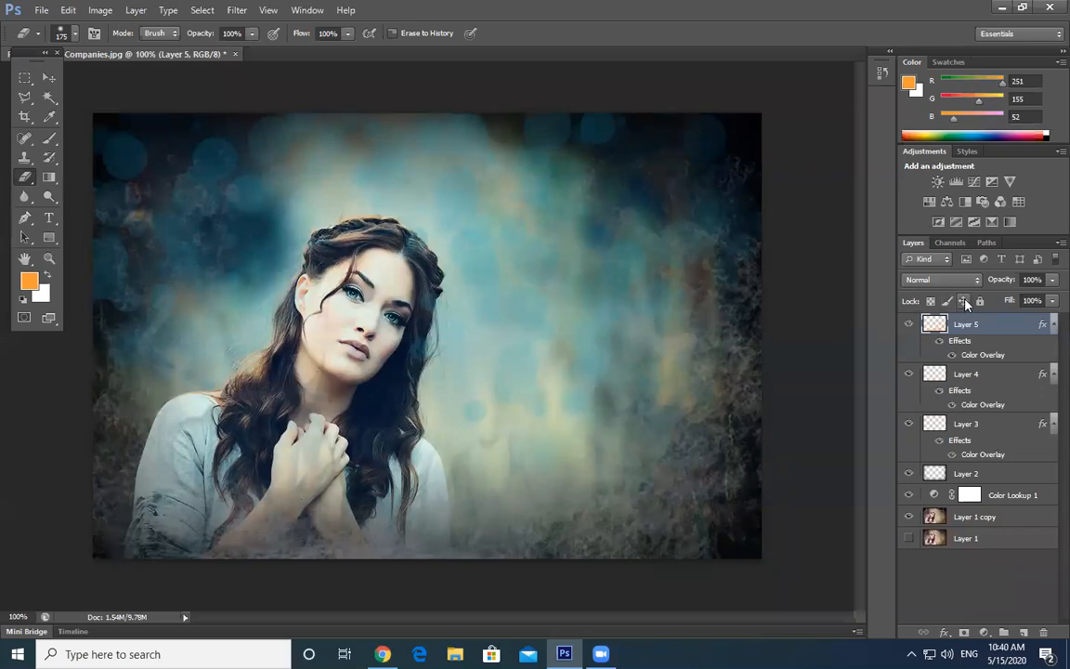
key(ctrl+minus)
key(ctrl+plus)
key(ctrl+minus)
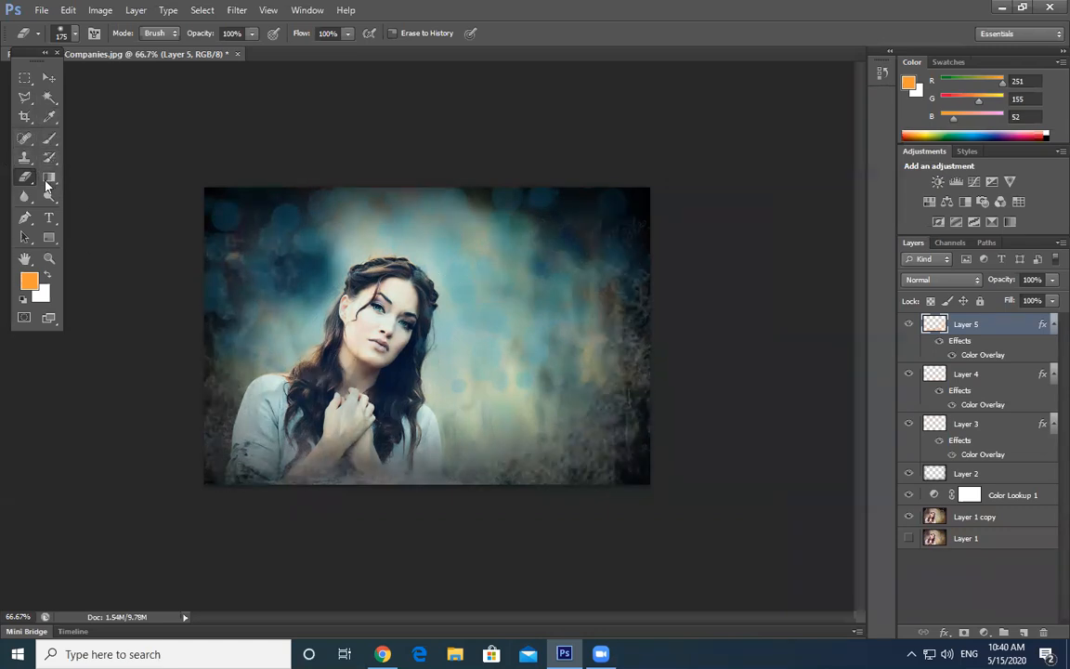
- Return to the Brush tool, add a new layer above Layer 5, and reduce the brush to 35 px
click(25, 218)
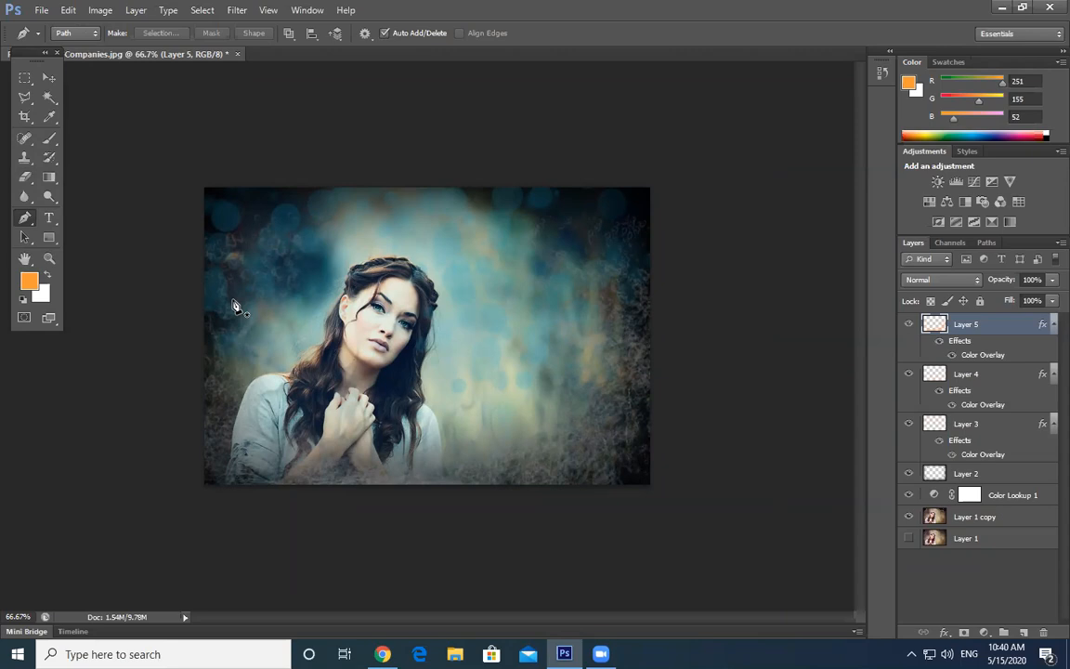
click(51, 139)
key(bracketleft)
key(bracketleft)
key(bracketleft)
key(bracketleft)
key(bracketleft)
key(bracketleft)
key(bracketleft)
key(bracketleft)
key(bracketleft)
key(bracketleft)
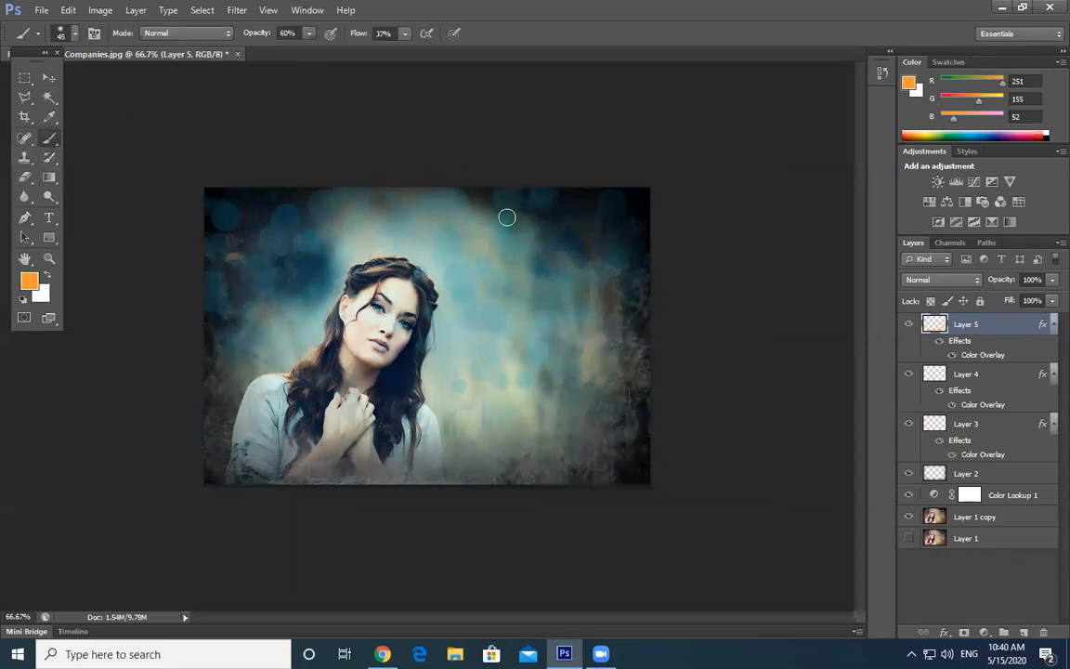
click(1024, 633)
key(bracketleft)
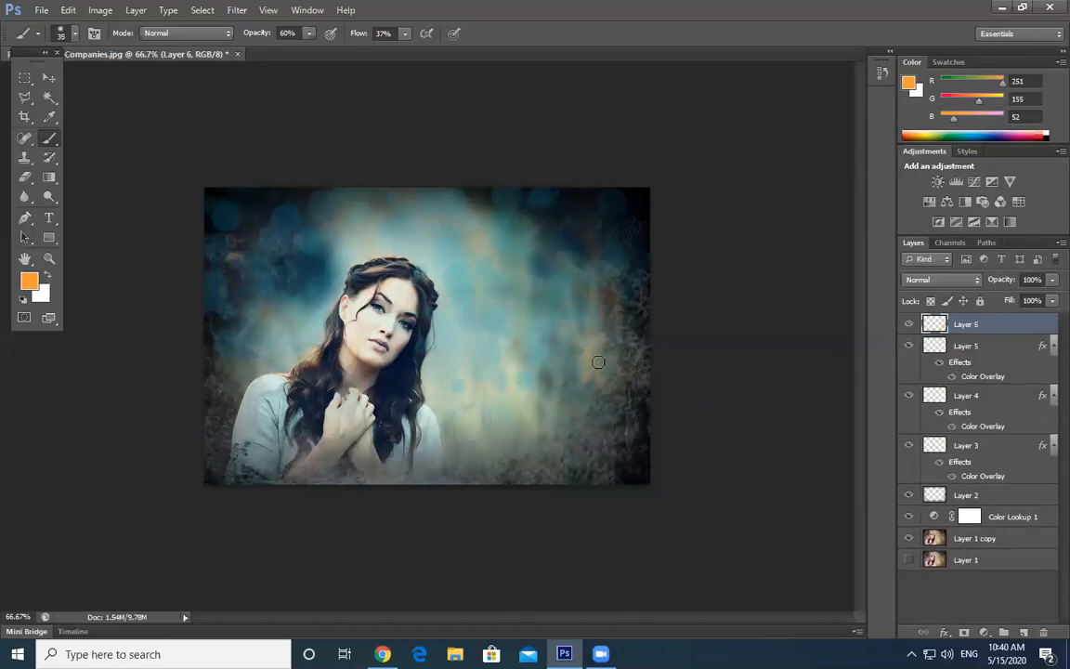
- Set both the opacity and the flow of the brush to 100%
click(313, 36)
drag(272, 46, 353, 39)
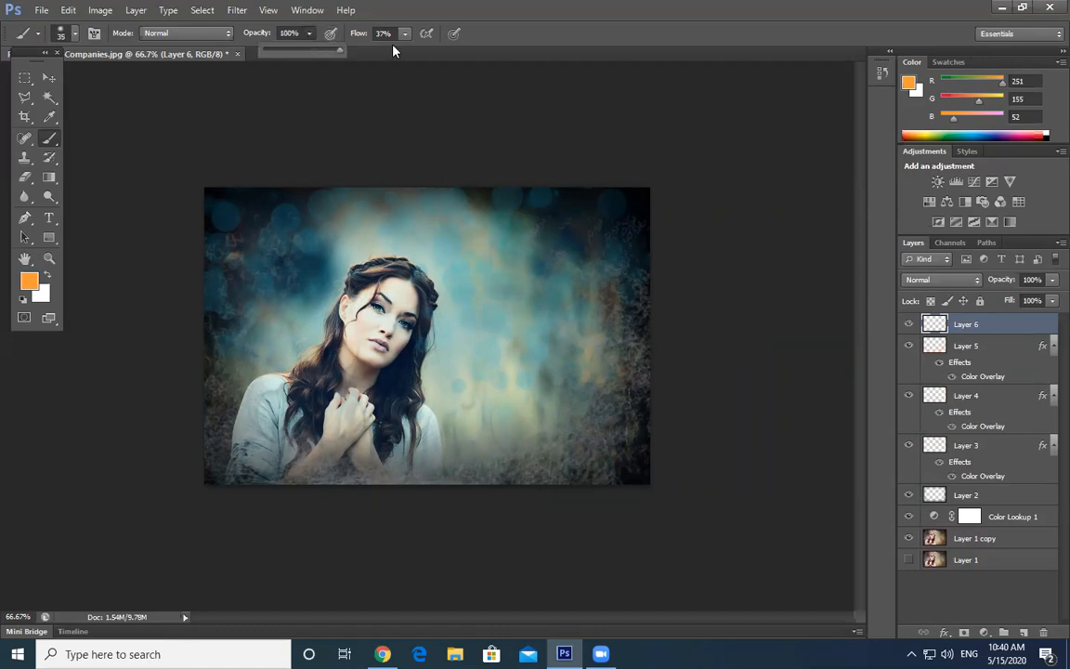
click(404, 35)
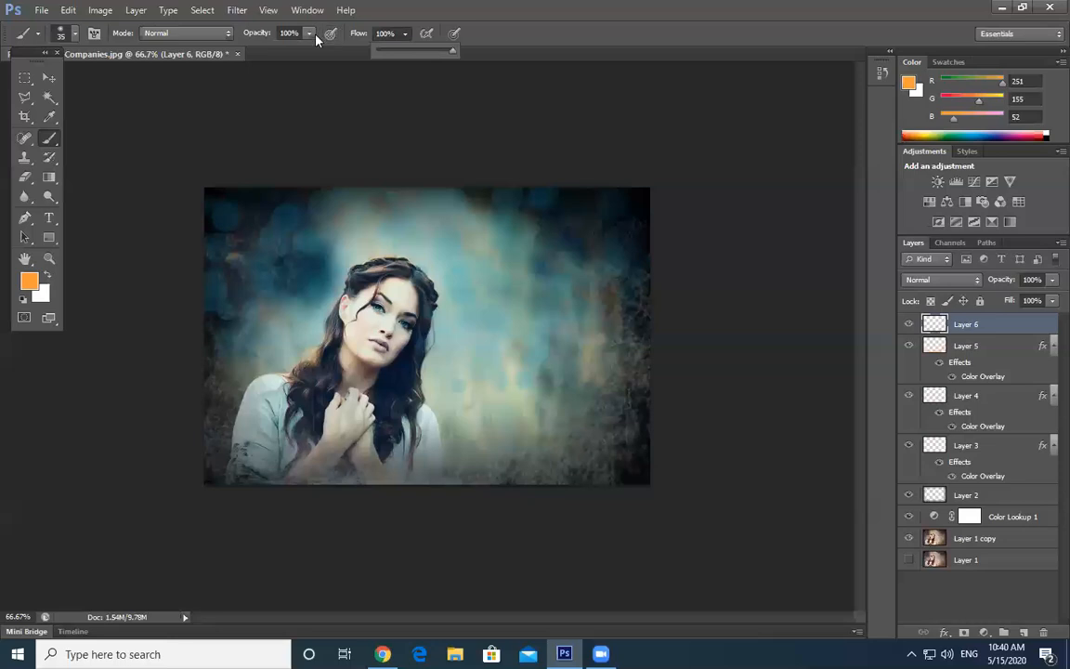
- Paint a short vertical orange stroke on Layer 6 in the background beside the woman's head, redoing the first attempt
click(284, 31)
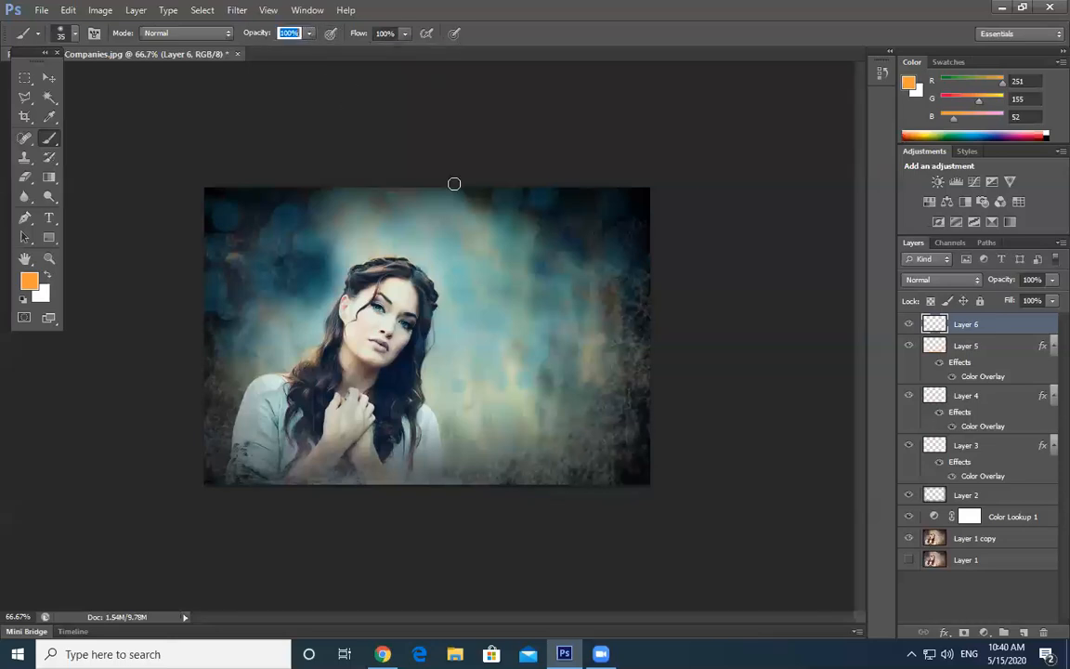
click(312, 35)
drag(482, 225, 489, 331)
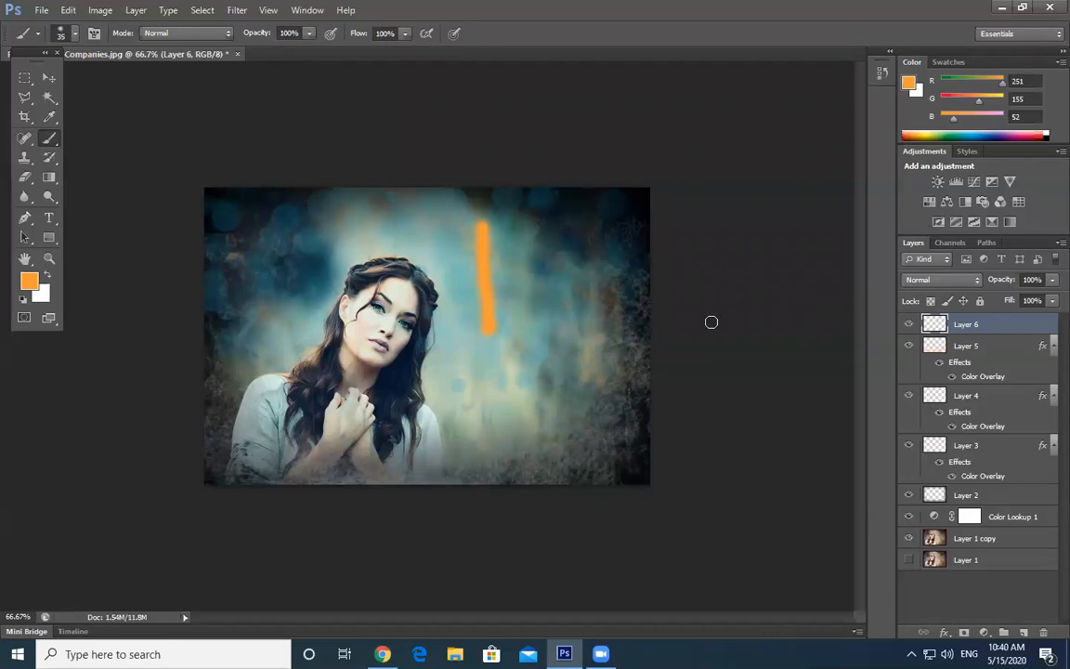
key(ctrl+z)
drag(481, 251, 479, 316)
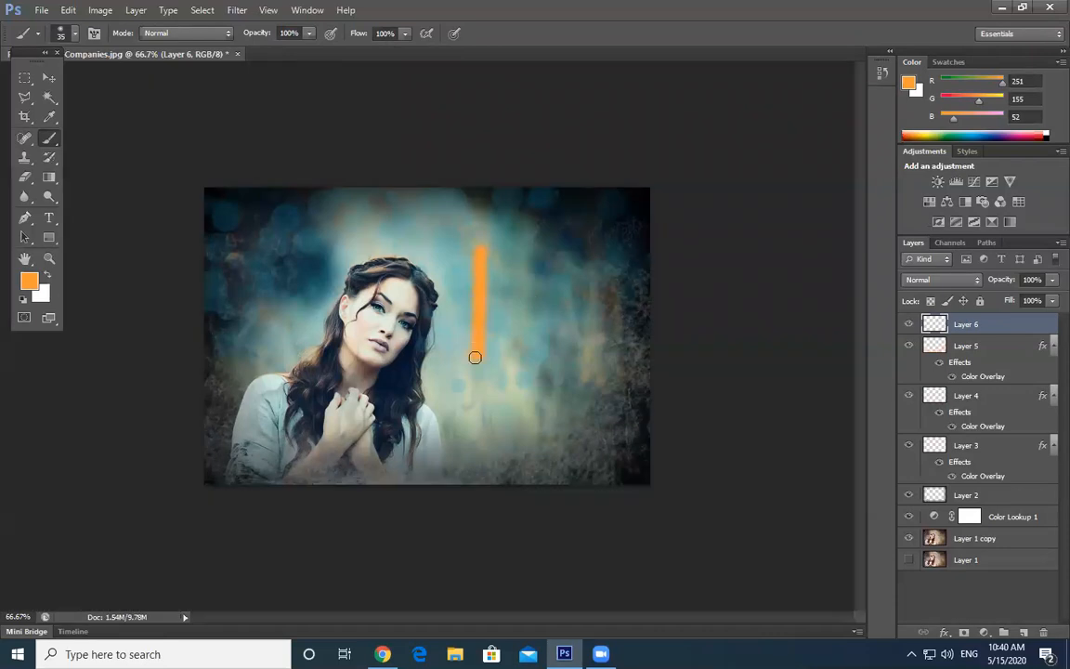
- Add a Color Overlay in pale pink f5e3f1 to Layer 6
double_click(1030, 329)
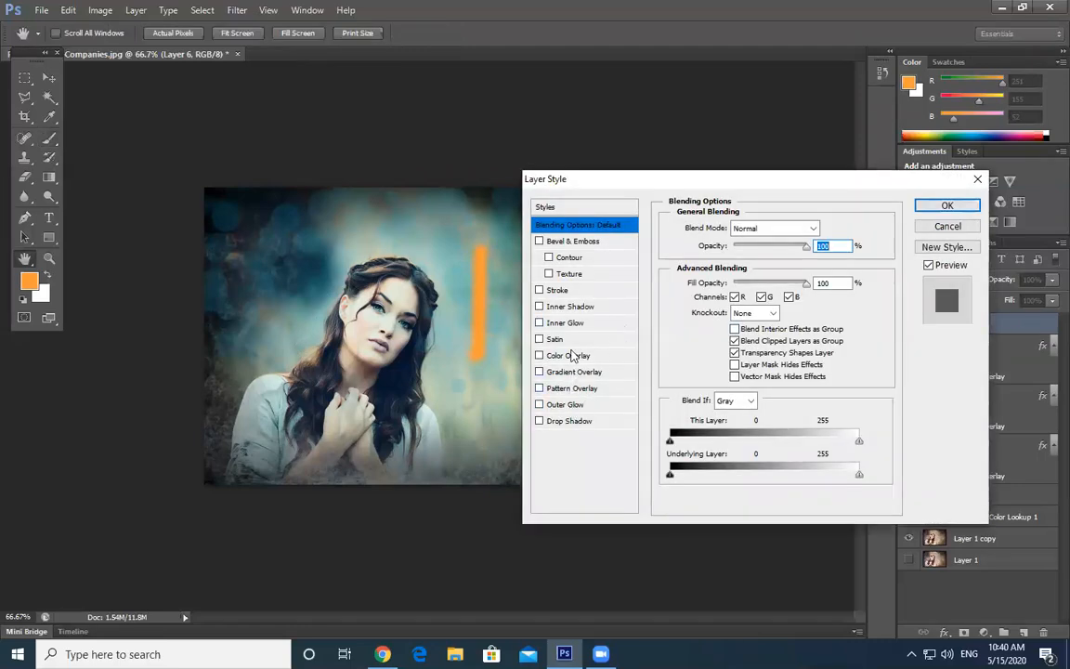
click(571, 356)
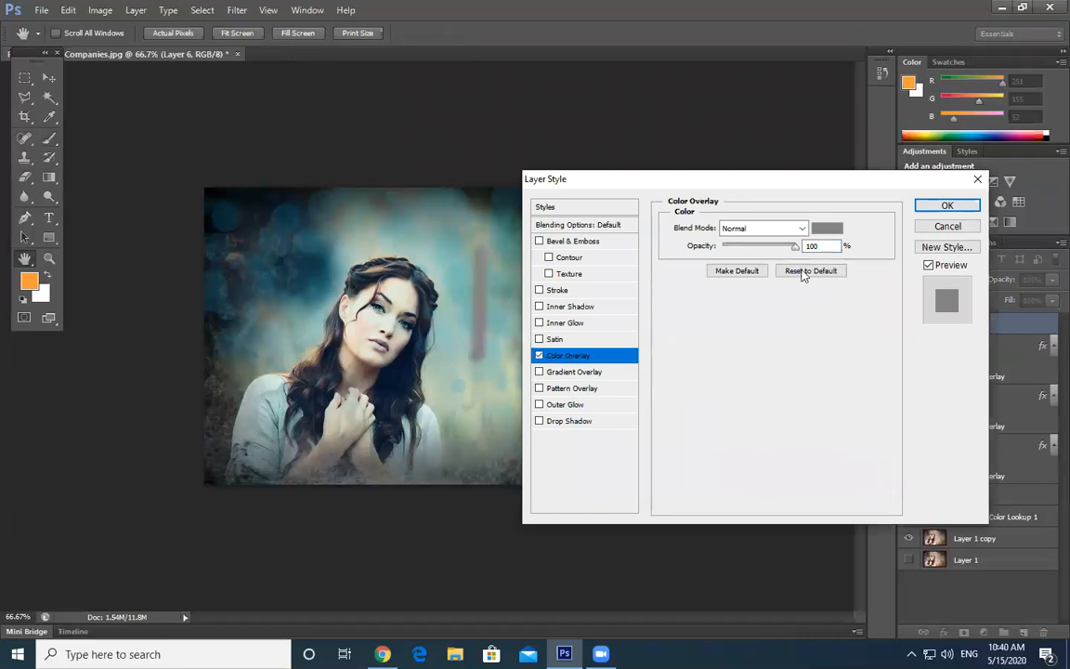
click(828, 229)
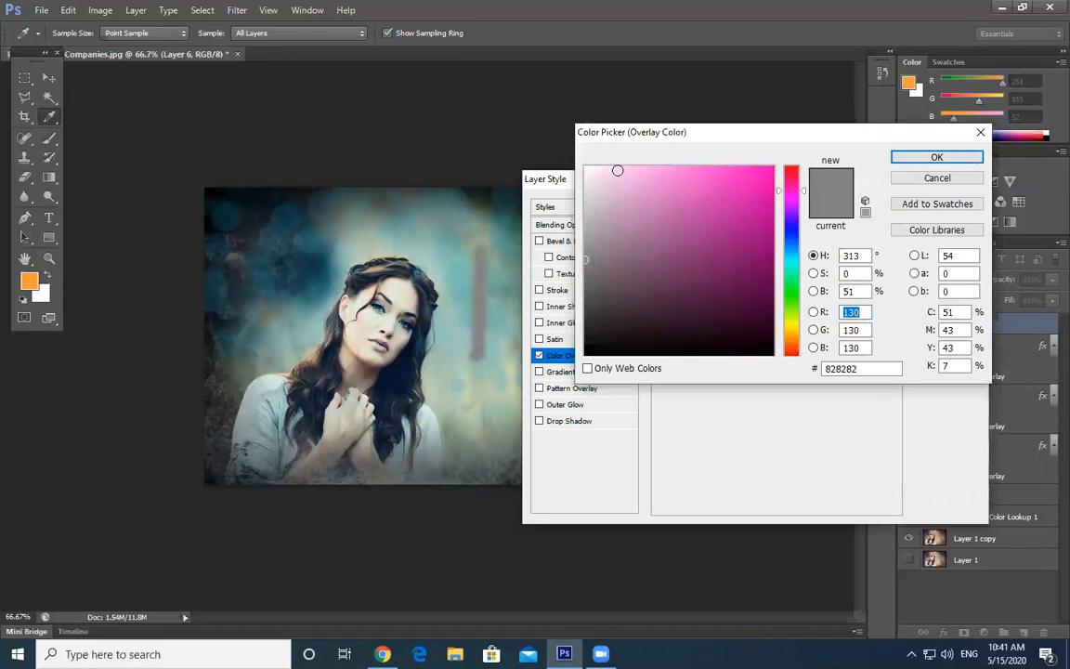
click(598, 175)
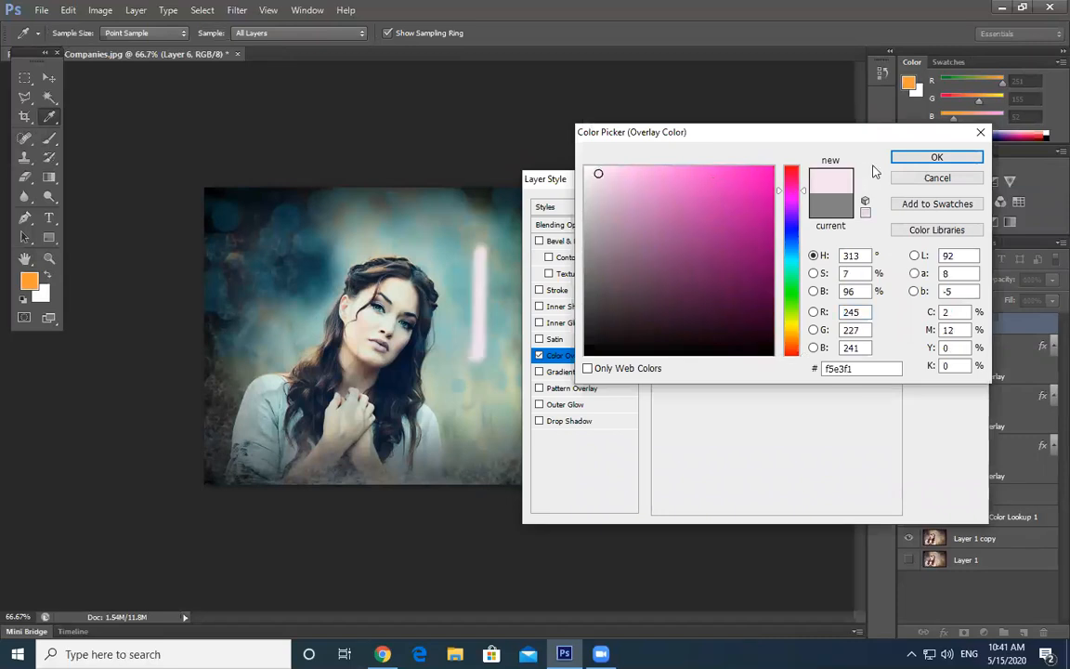
click(938, 158)
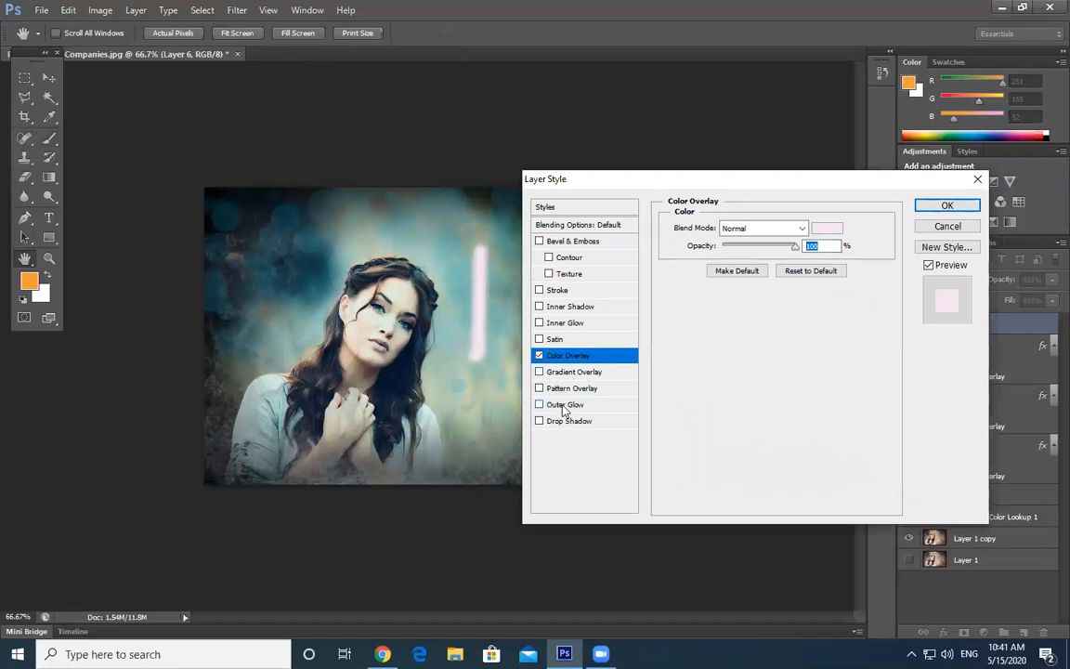
- Add an Outer Glow to Layer 6 in magenta ff00e4 at 100% opacity
click(563, 405)
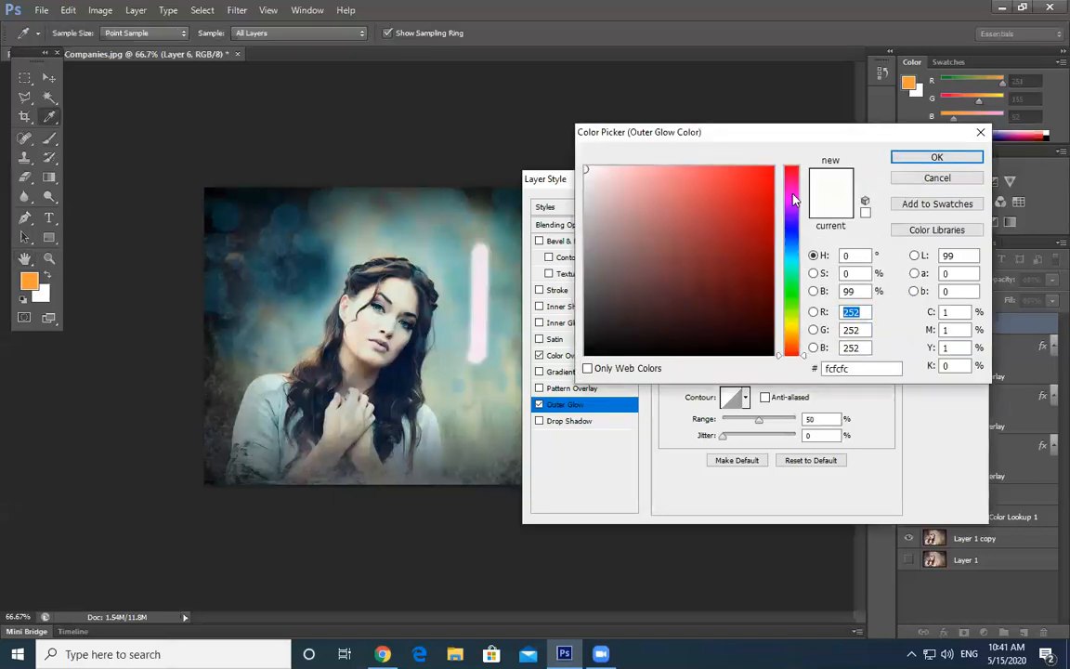
click(794, 195)
drag(760, 175, 805, 136)
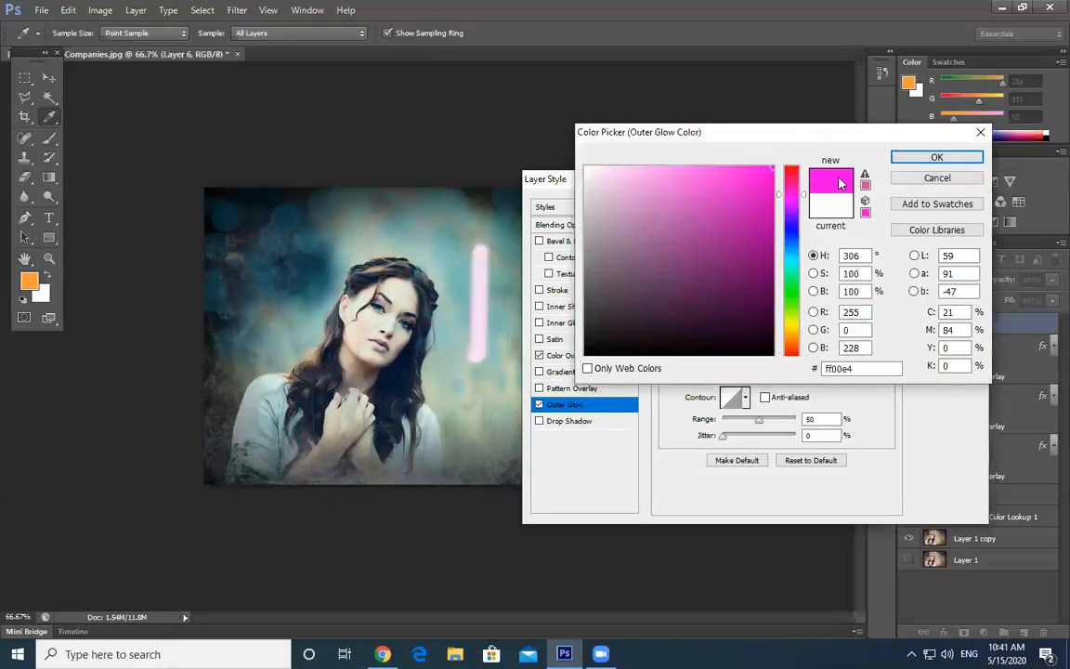
click(937, 157)
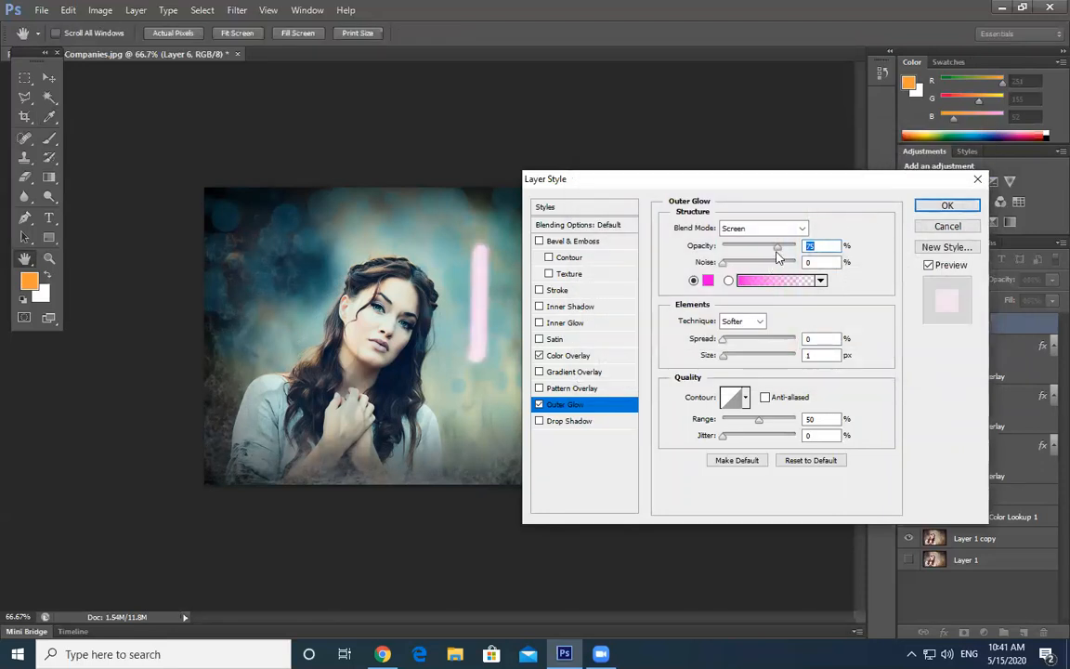
drag(778, 253, 843, 246)
- Compare Layer 6 with and without its Color Overlay and set the overlay's opacity to 80%
click(540, 356)
click(539, 356)
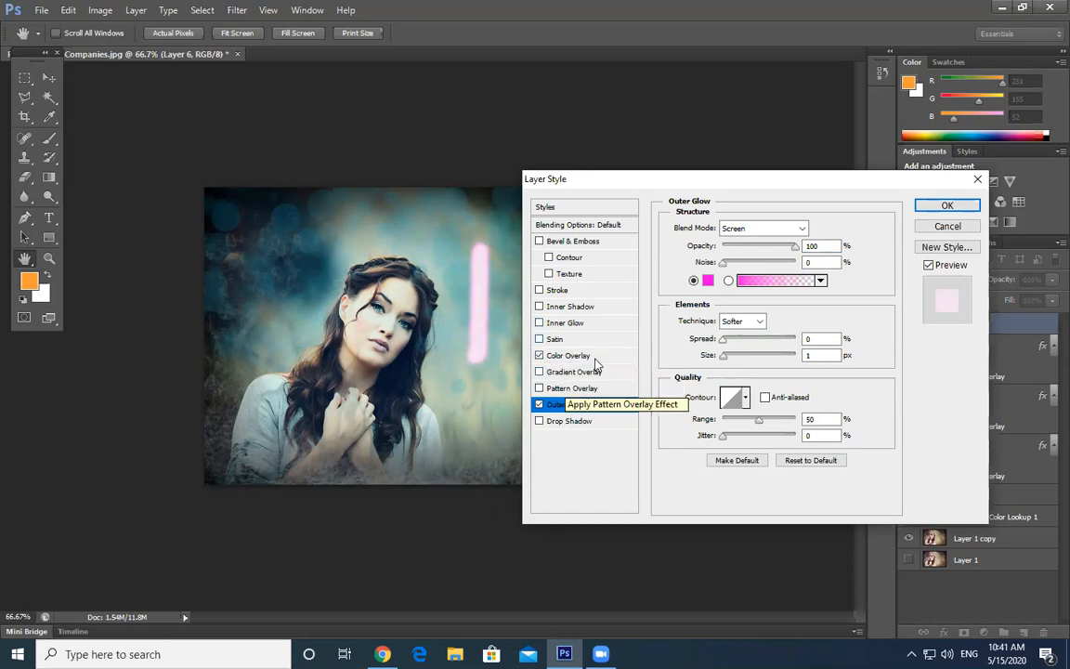
click(594, 357)
drag(796, 254, 781, 251)
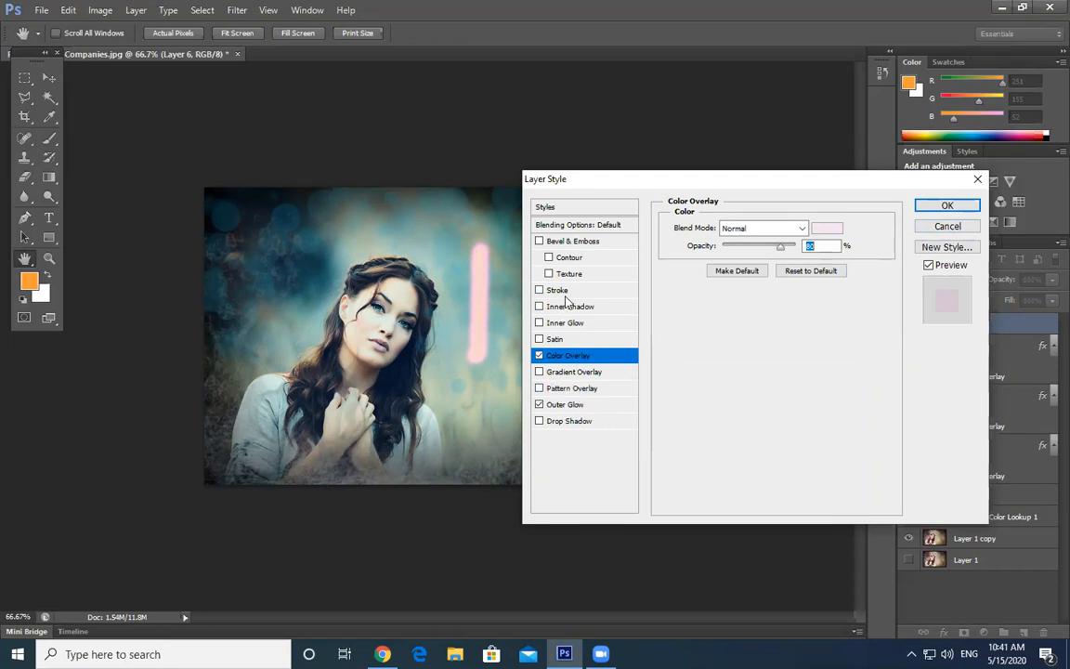
- Try Layer 6 without the Outer Glow and with a Stroke effect, restoring the previous effects
click(539, 404)
click(540, 291)
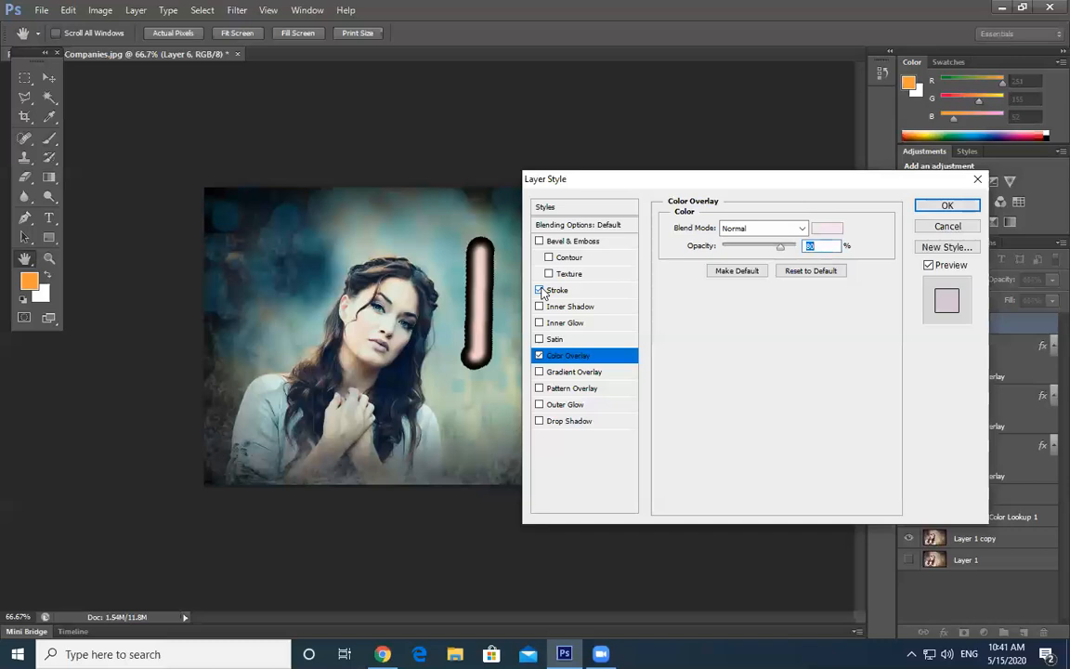
click(539, 291)
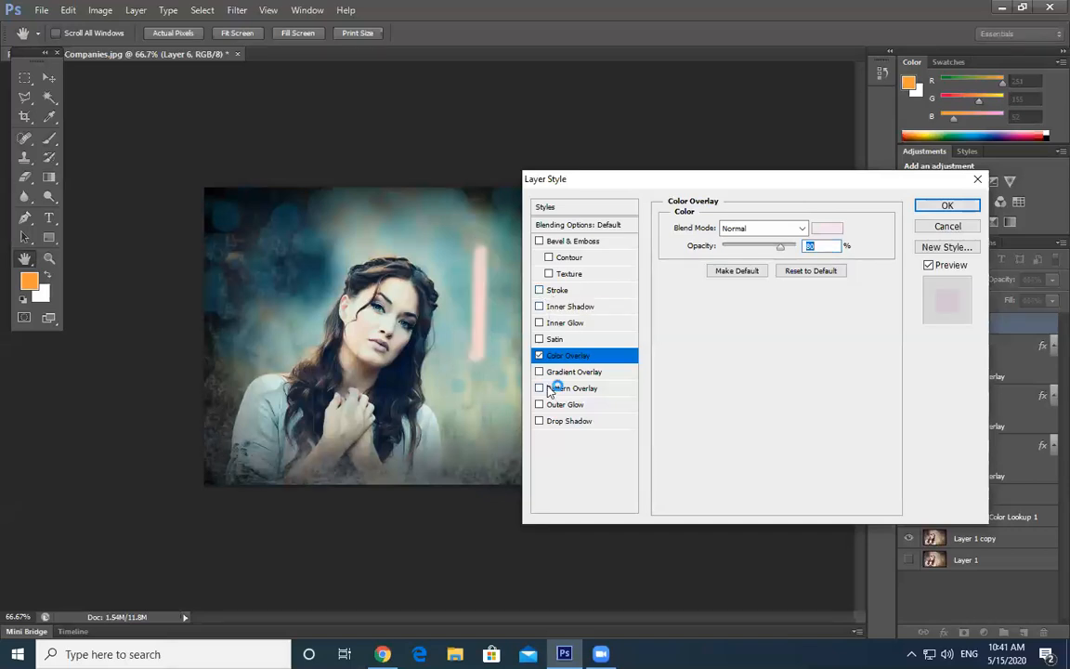
click(540, 405)
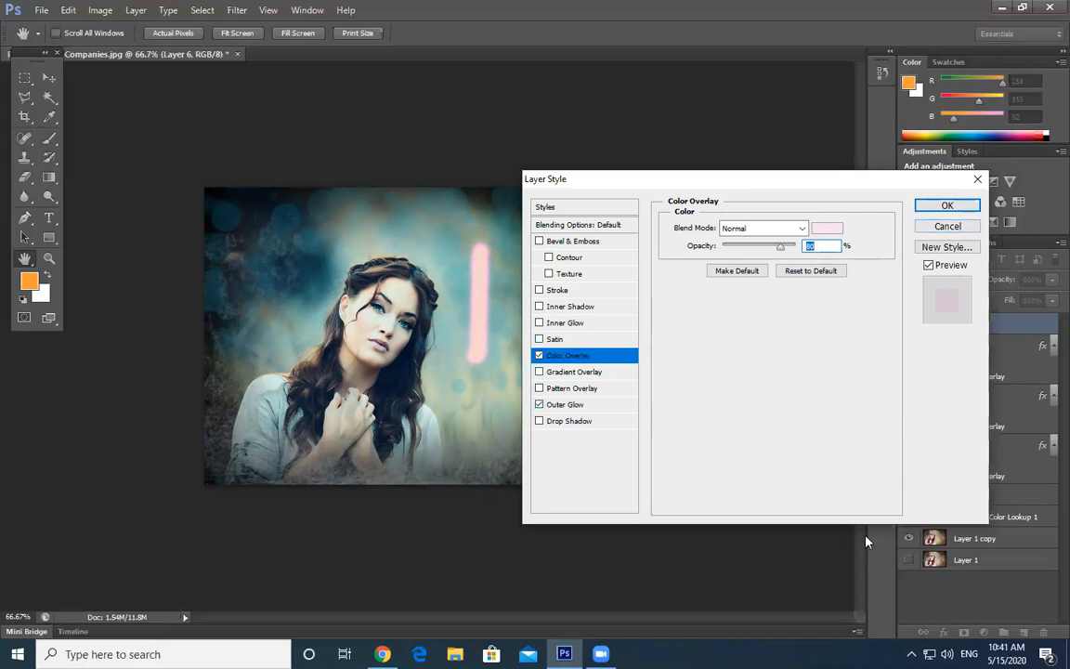
- Change Layer 6's Color Overlay to the stronger pink f8beeb and apply the layer style
click(826, 229)
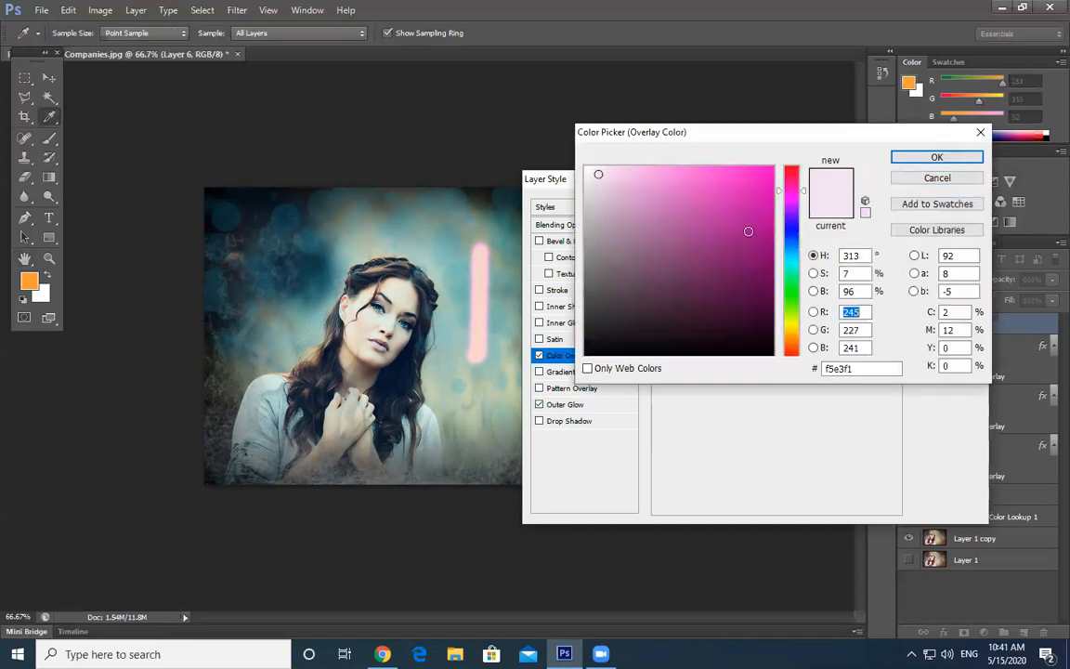
click(648, 197)
click(628, 172)
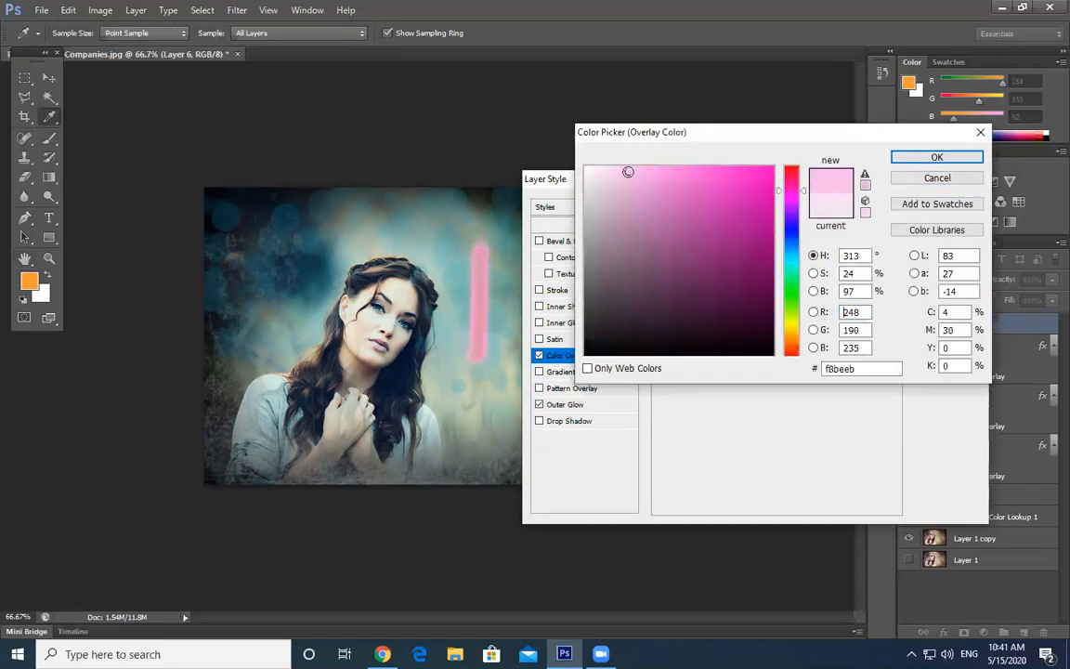
click(935, 158)
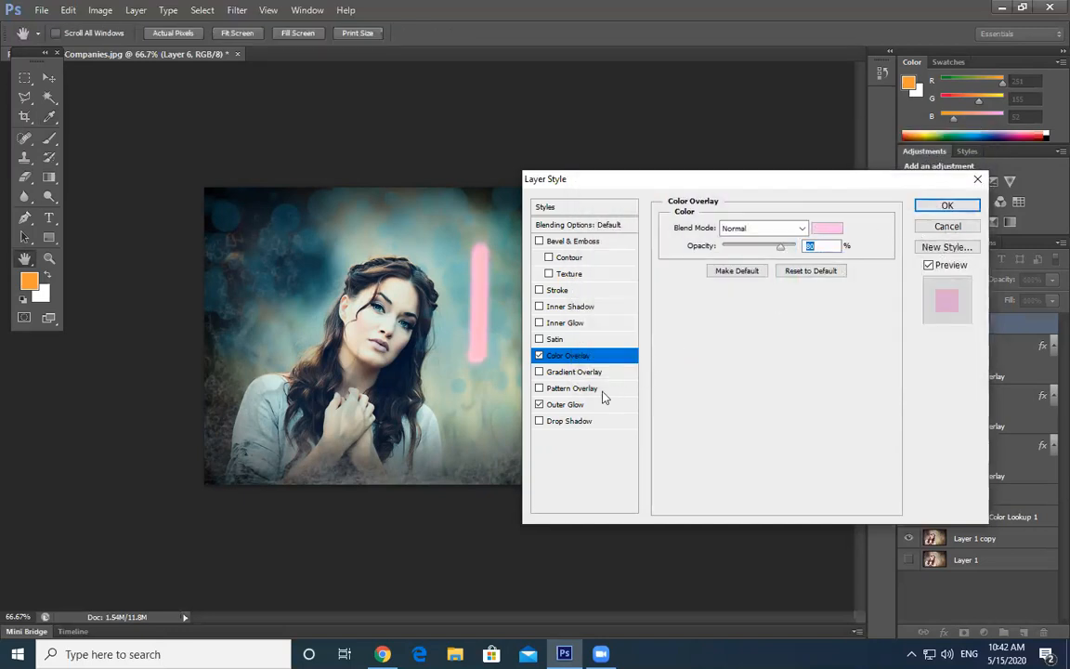
click(947, 205)
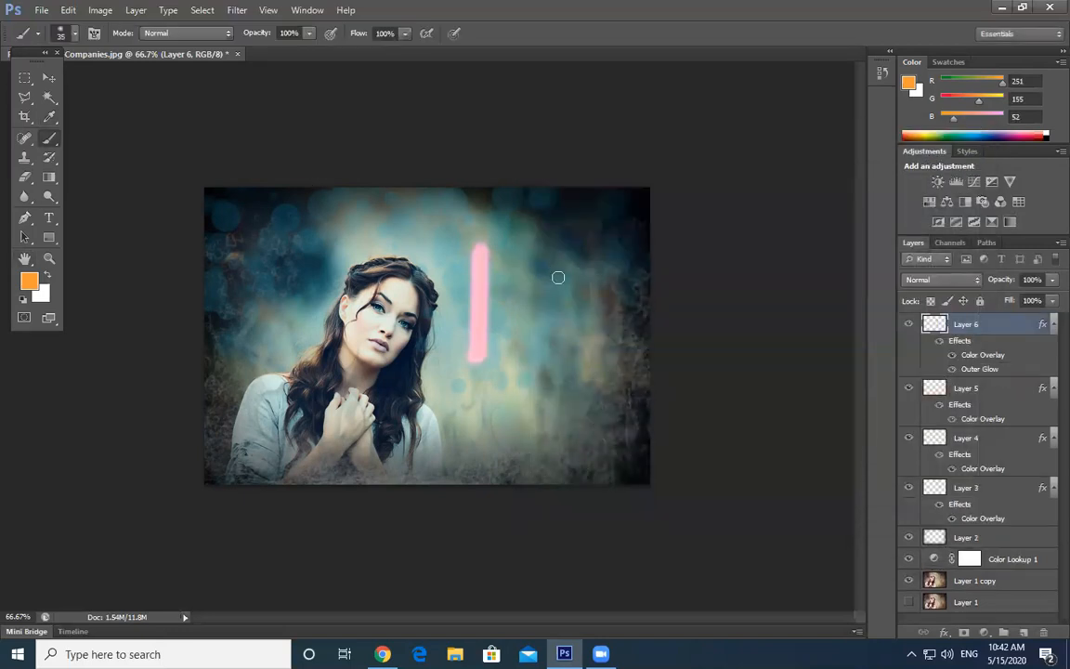
- Try curved glowing strokes across the image on Layer 6 with 15 px and 10 px brushes, undoing each one
key(bracketleft)
mouse_move(562, 278)
mouse_down()
mouse_move(548, 248)
mouse_move(558, 319)
mouse_move(513, 369)
mouse_move(580, 426)
mouse_up()
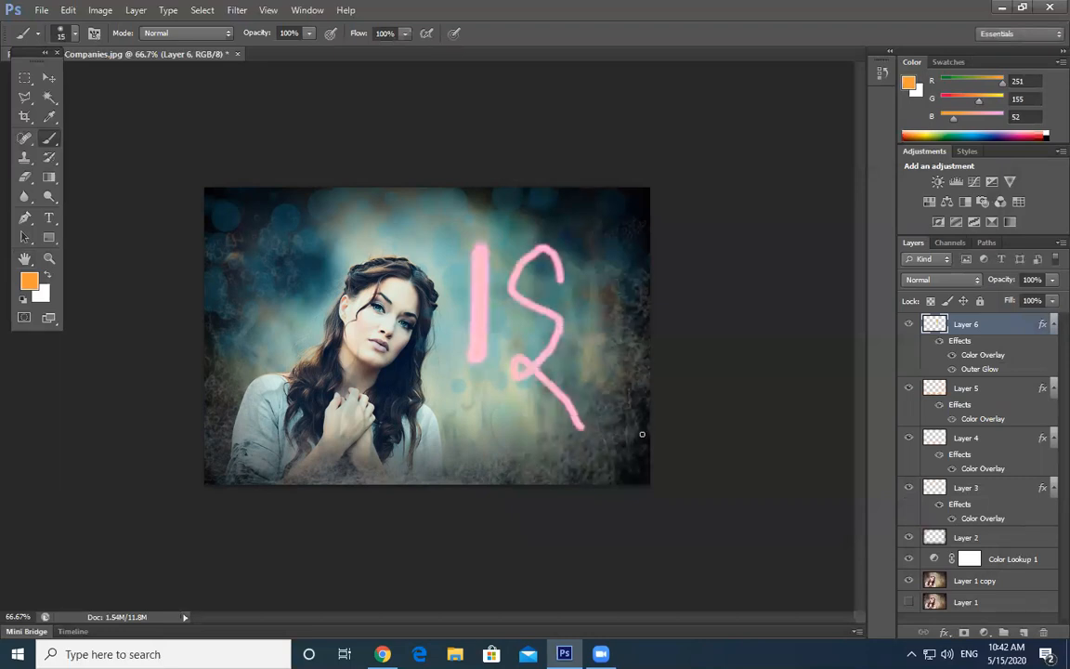
key(ctrl+z)
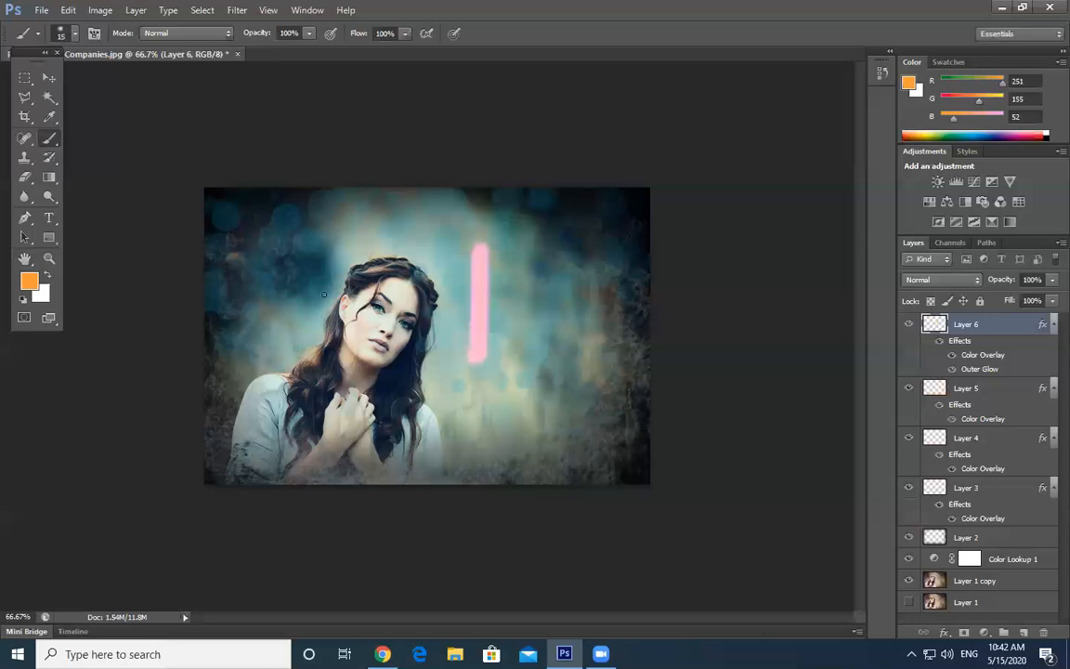
mouse_move(232, 307)
mouse_down()
mouse_move(304, 220)
mouse_move(354, 282)
mouse_move(460, 227)
mouse_move(530, 356)
mouse_move(596, 371)
mouse_up()
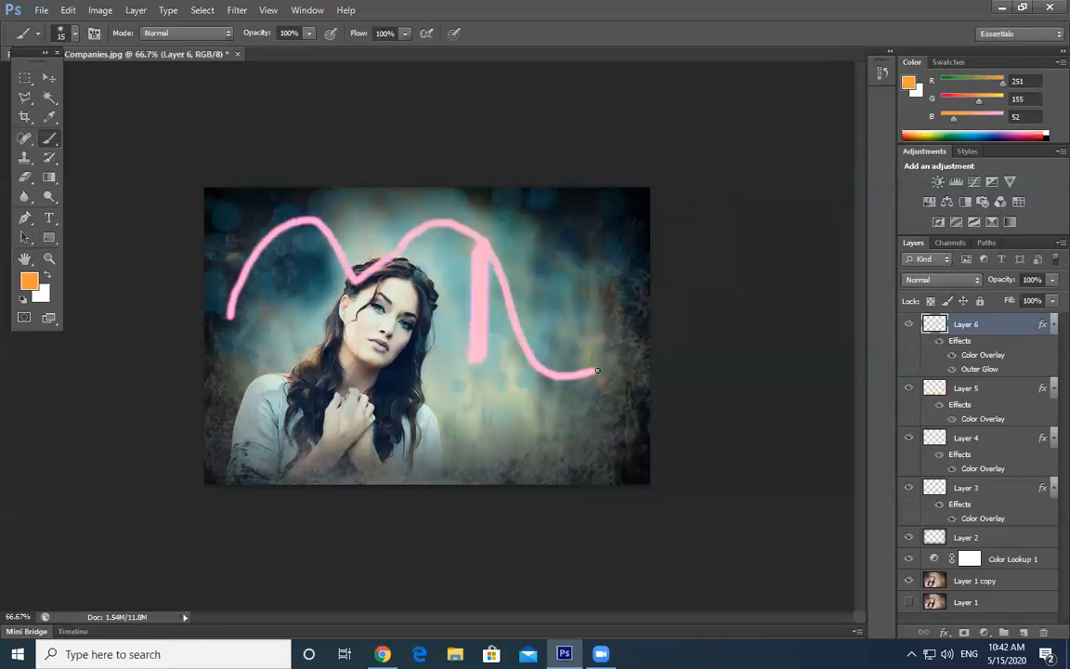
key(ctrl+z)
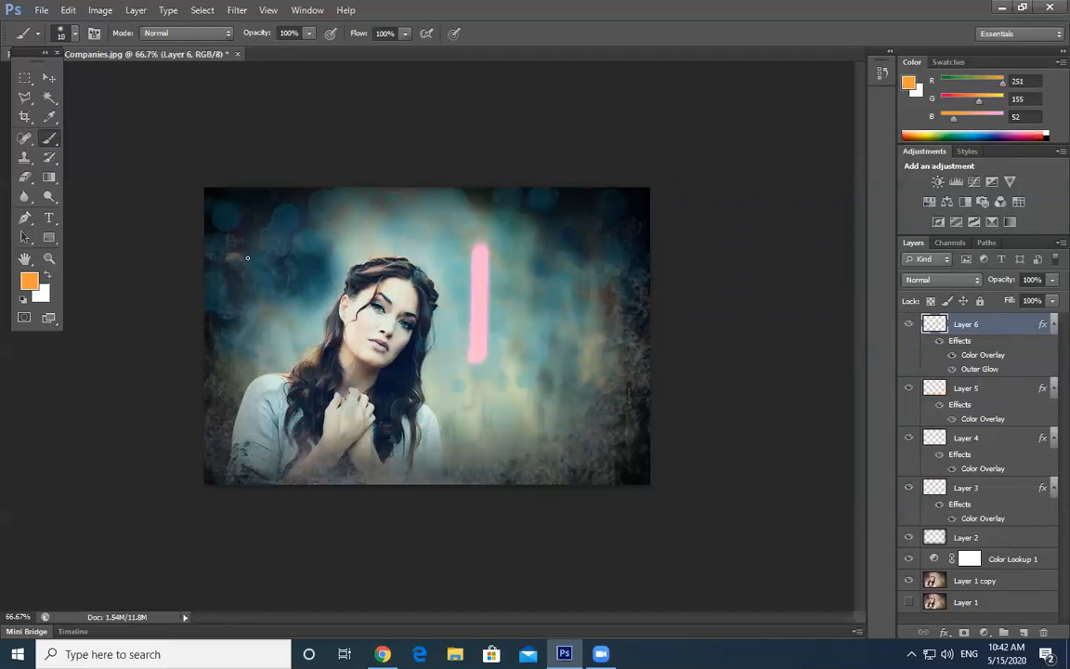
mouse_move(243, 220)
mouse_down()
mouse_move(333, 306)
mouse_move(360, 224)
mouse_move(484, 202)
mouse_move(585, 316)
mouse_move(614, 318)
mouse_up()
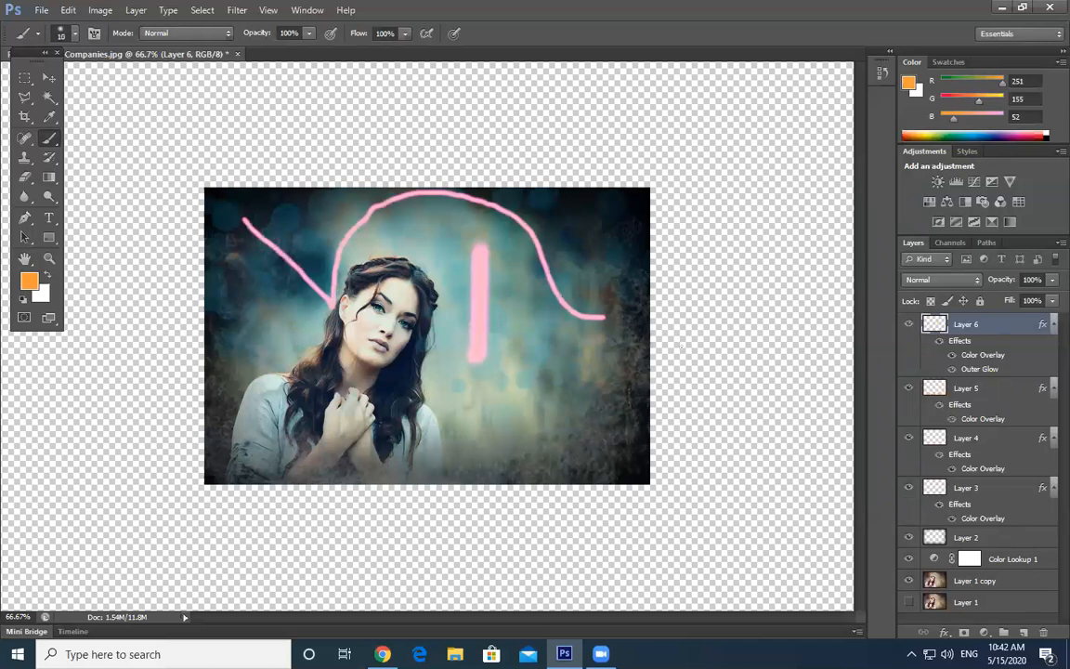
key(ctrl+z)
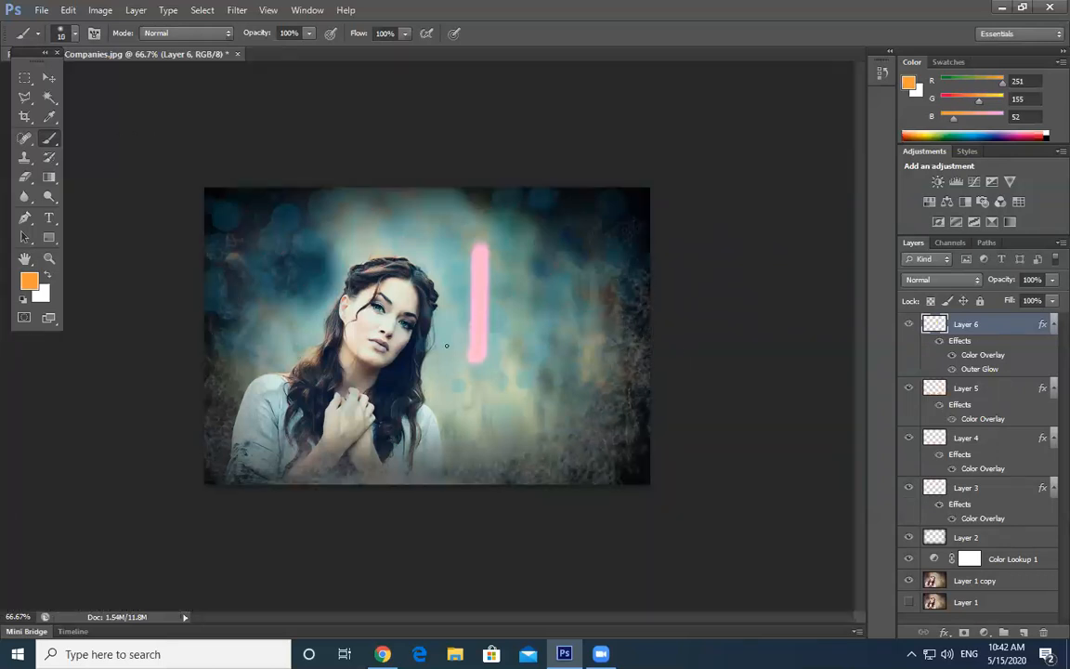
mouse_move(225, 313)
mouse_down()
mouse_move(259, 252)
mouse_move(276, 245)
mouse_move(304, 259)
mouse_move(391, 255)
mouse_move(454, 226)
mouse_move(478, 380)
mouse_move(572, 412)
mouse_up()
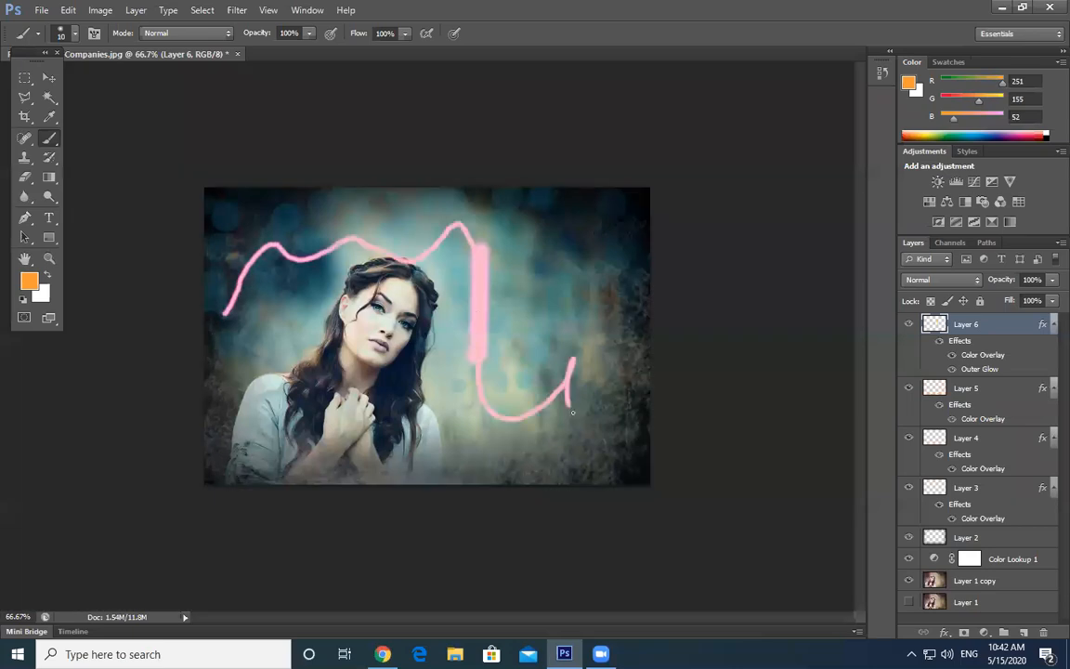
key(ctrl+z)
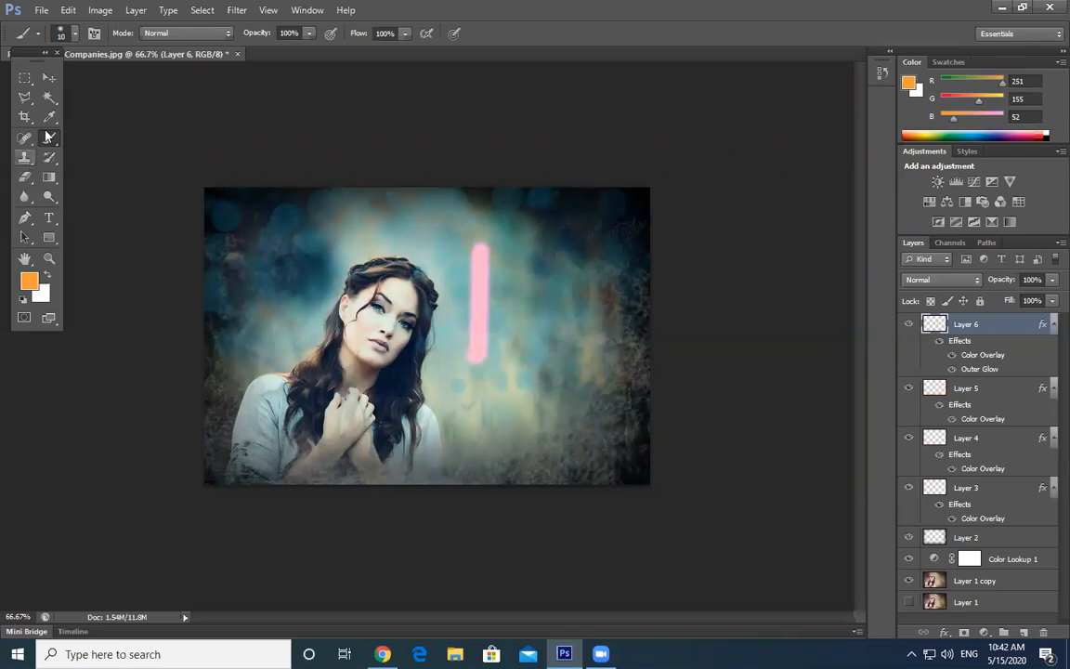
- Start a text layer in the dark background beside the woman's hair and set its font to Brush Script Std
click(49, 220)
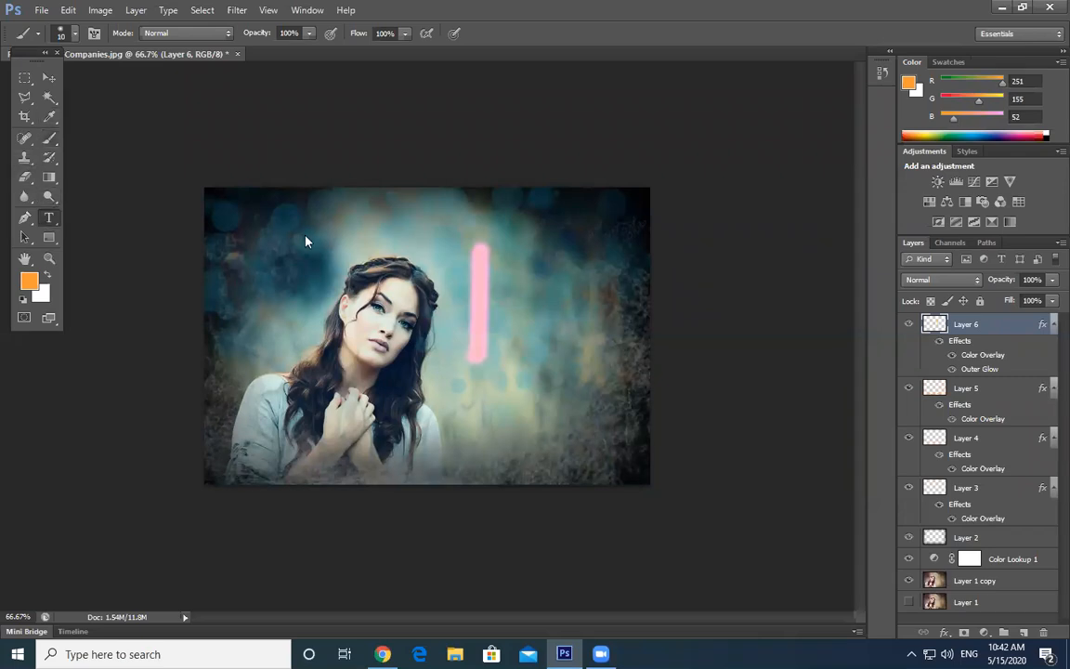
click(250, 264)
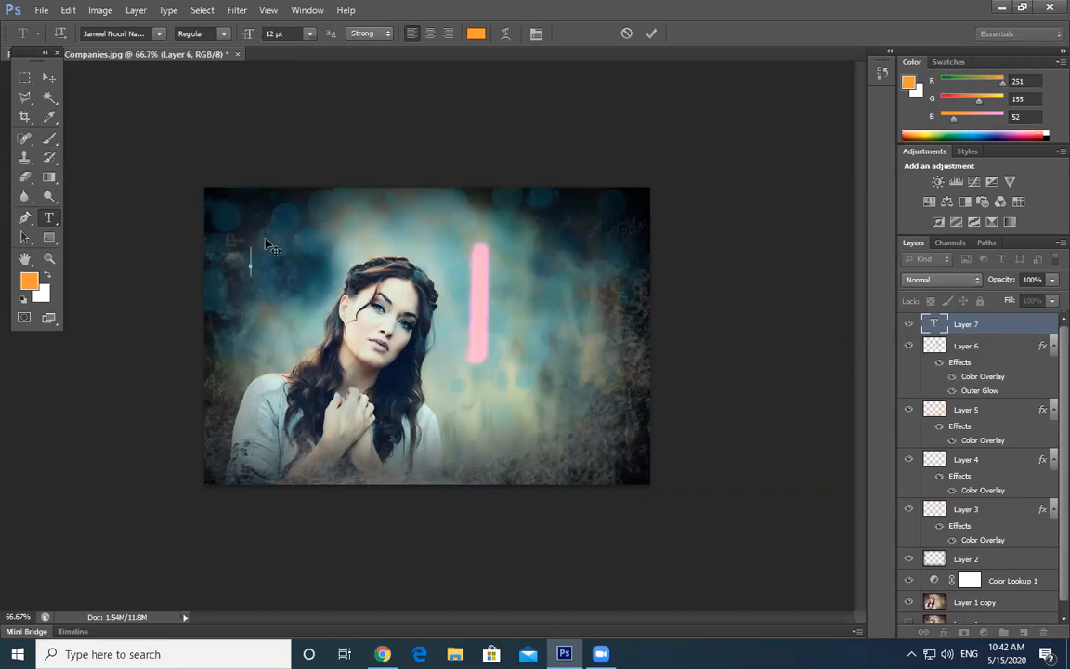
click(161, 33)
scroll(185, 325, down, 5)
scroll(263, 322, up, 5)
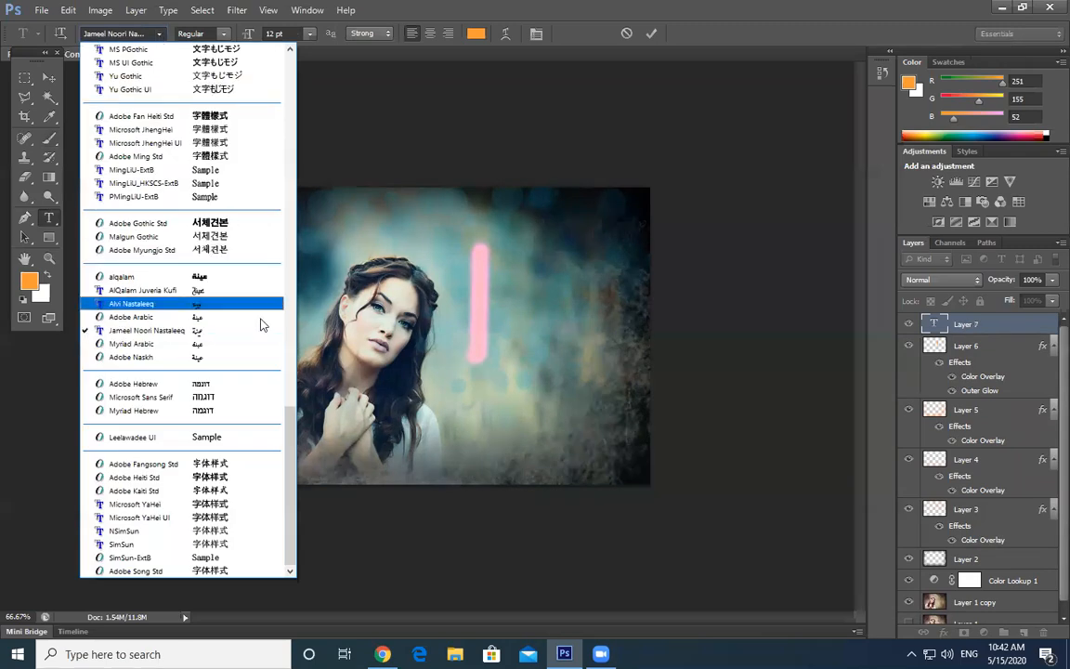
drag(288, 406, 286, 60)
click(233, 102)
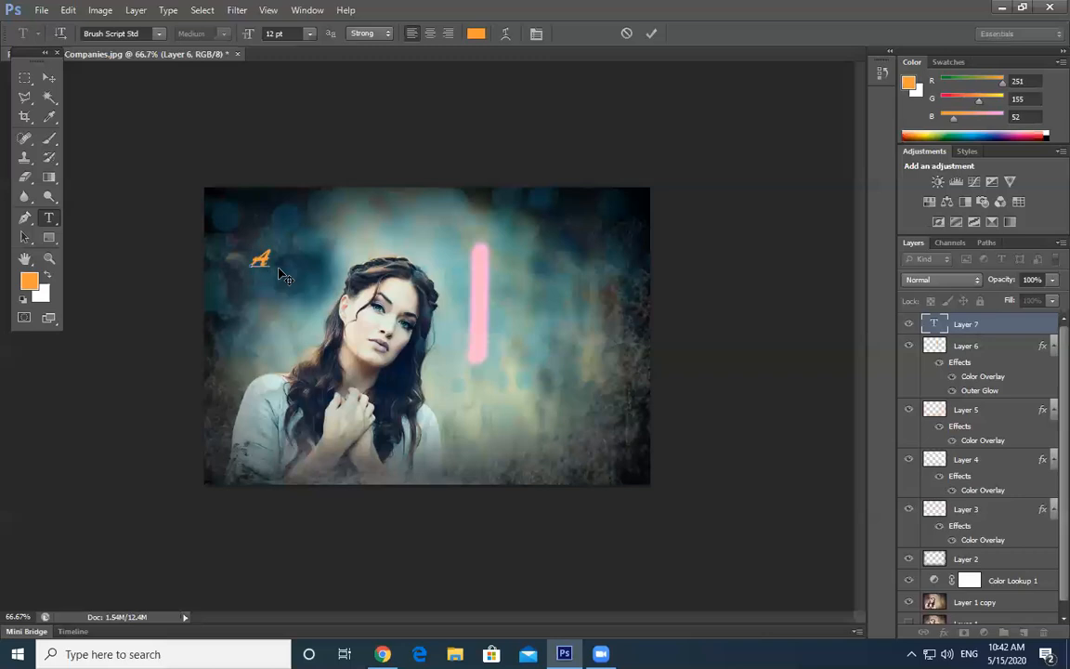
- Enter the text "Attractive" and move it to just above the woman's head
text(TTA)
key(BackSpace)
key(BackSpace)
text(trac)
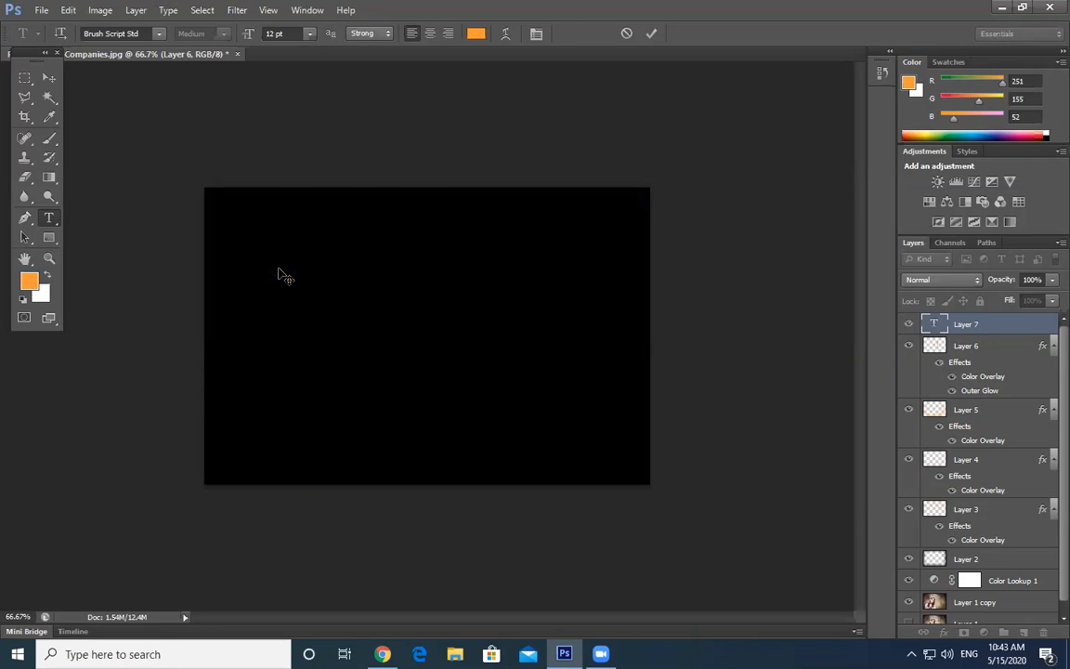
text(tion)
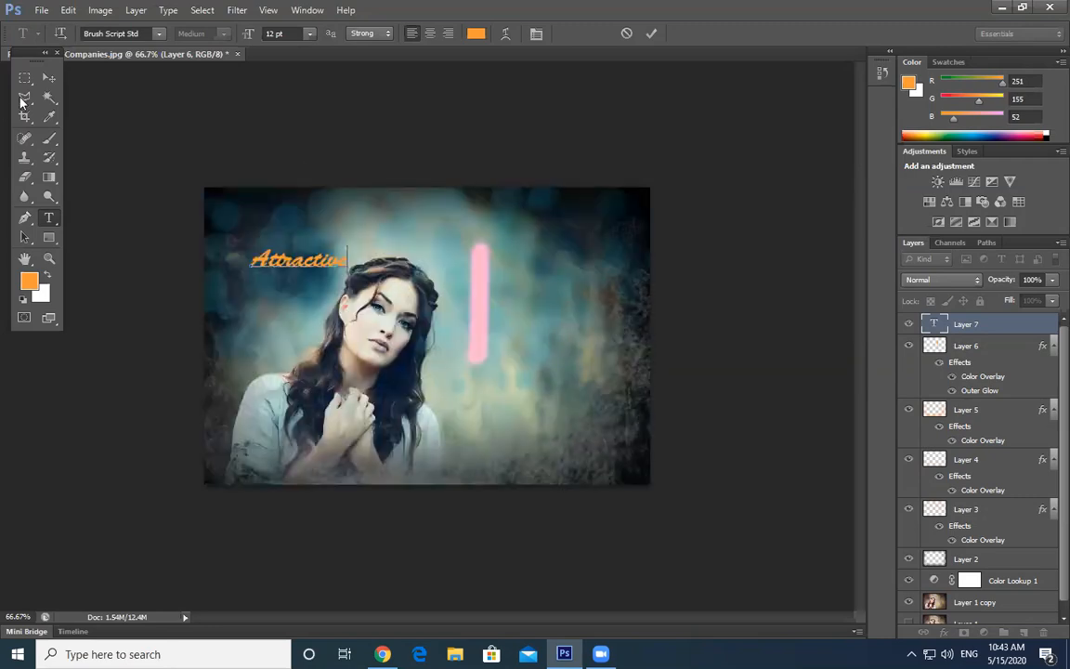
click(49, 78)
drag(288, 247, 344, 223)
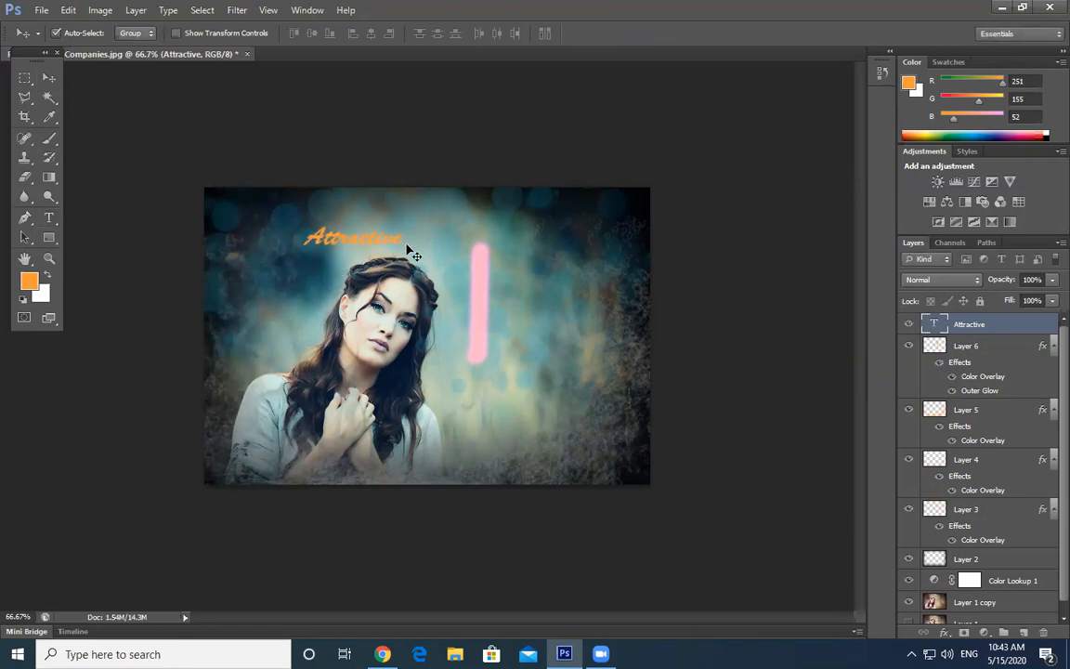
- Enlarge the "Attractive" text to about 260%, rotate it 17°, and place it slanting down over the background from above the woman's head
key(ctrl+t)
drag(408, 252, 544, 227)
drag(546, 288, 540, 326)
drag(519, 278, 583, 299)
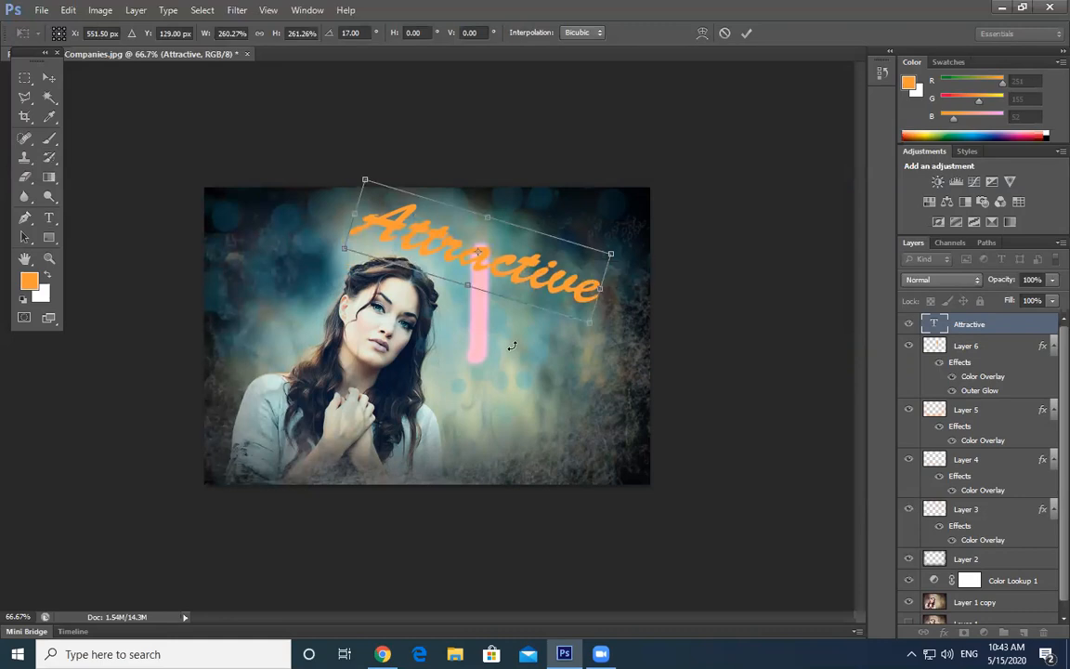
key(Return)
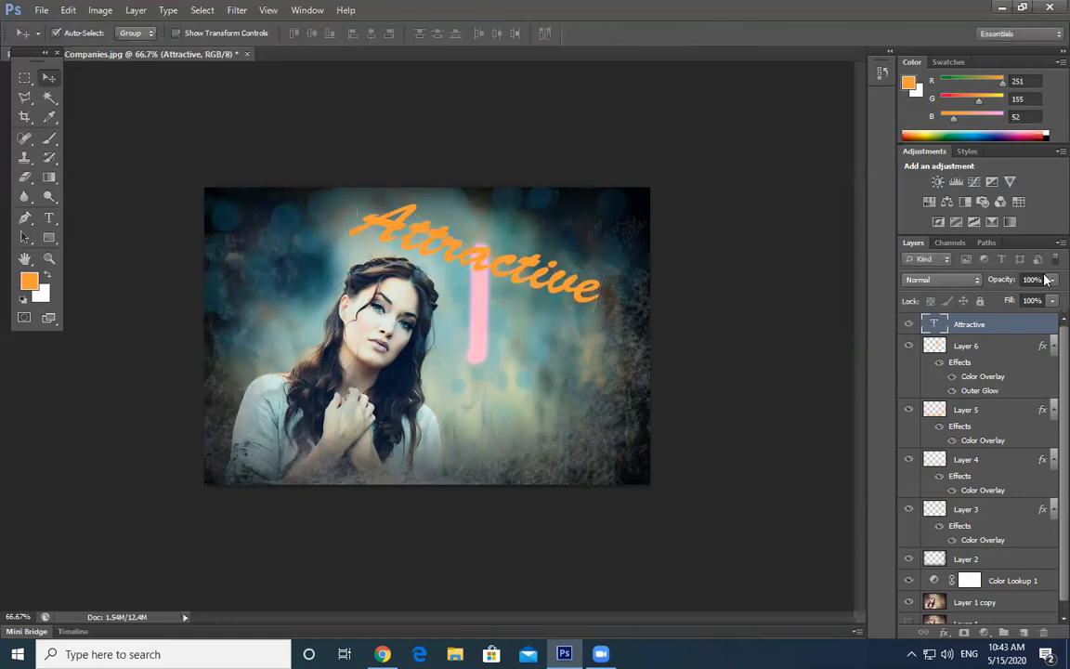
- Rasterize the Attractive text layer and copy Layer 6's layer style onto it
right_click(1018, 330)
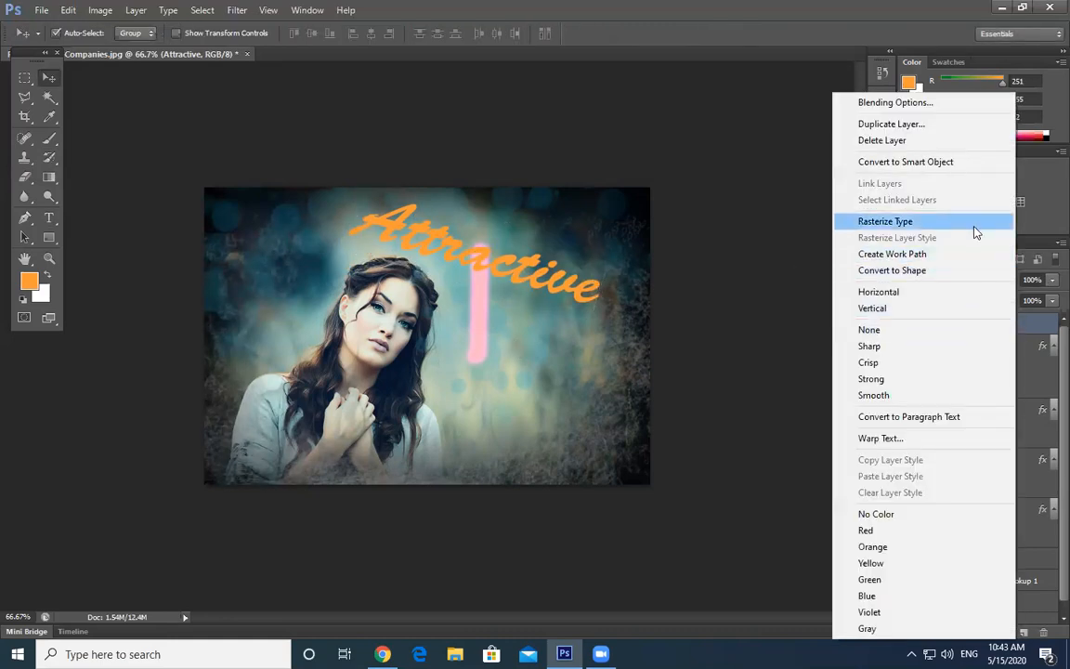
click(974, 223)
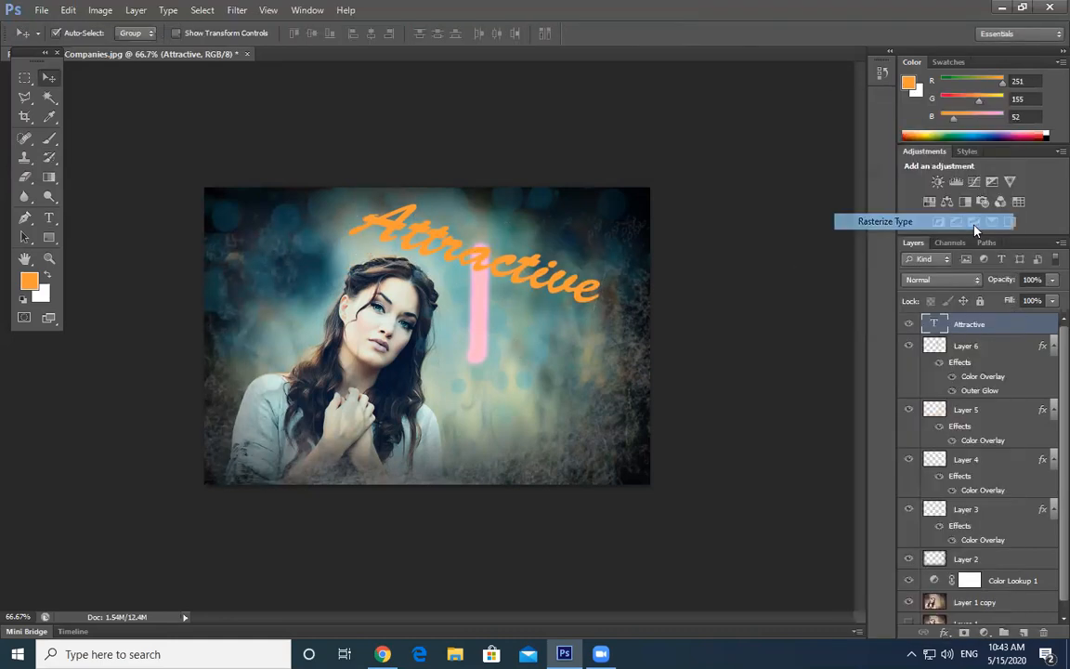
click(999, 347)
right_click(1000, 346)
click(957, 367)
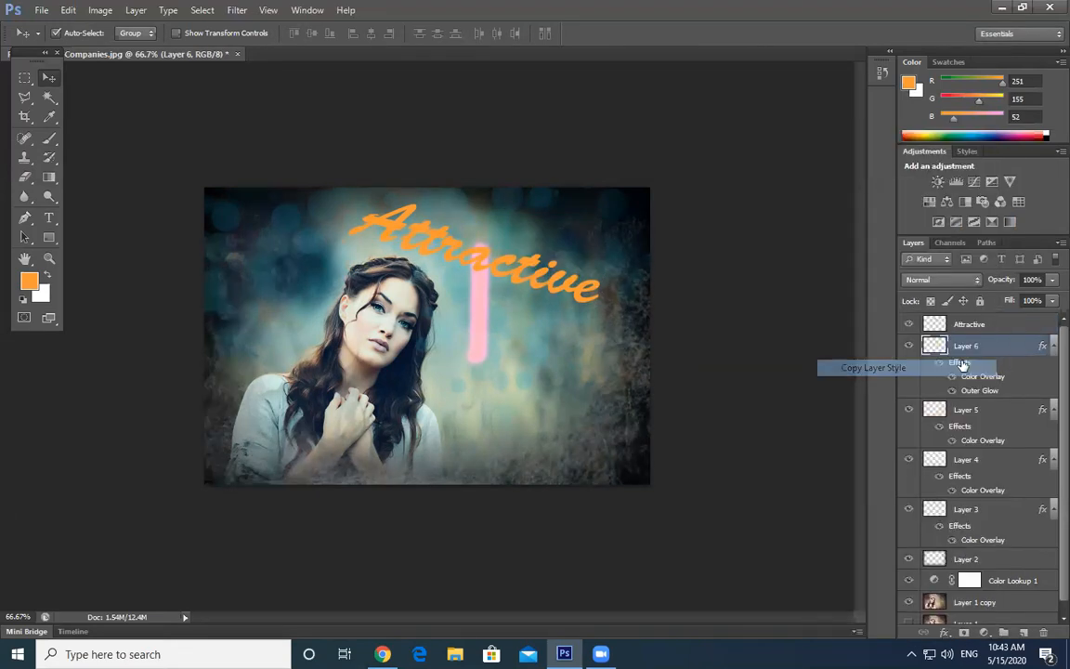
click(989, 325)
right_click(987, 325)
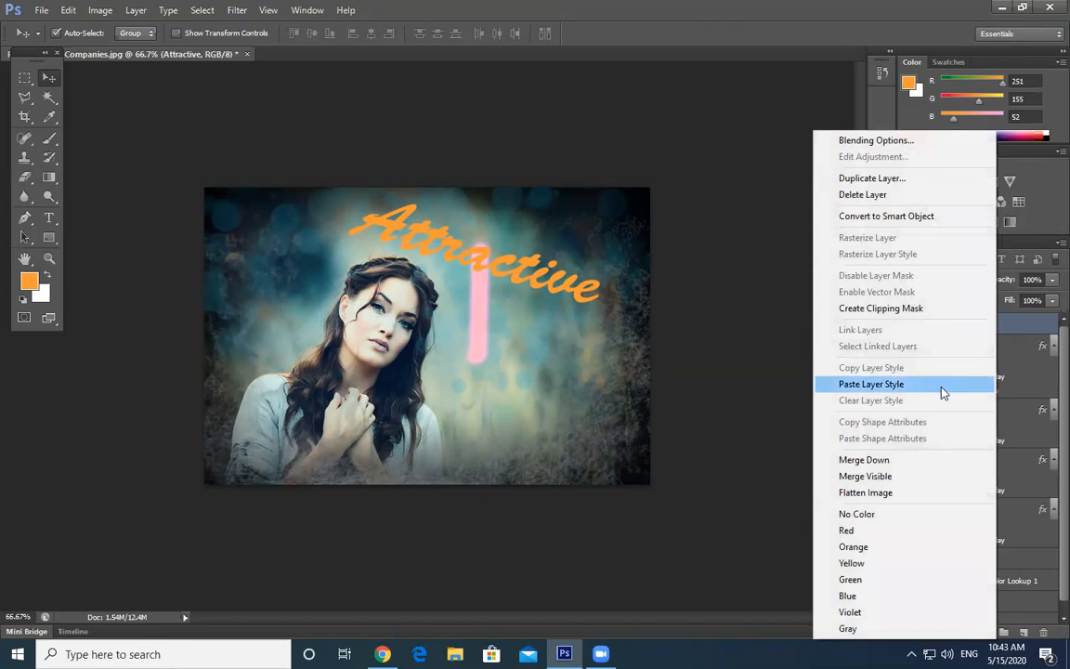
click(942, 383)
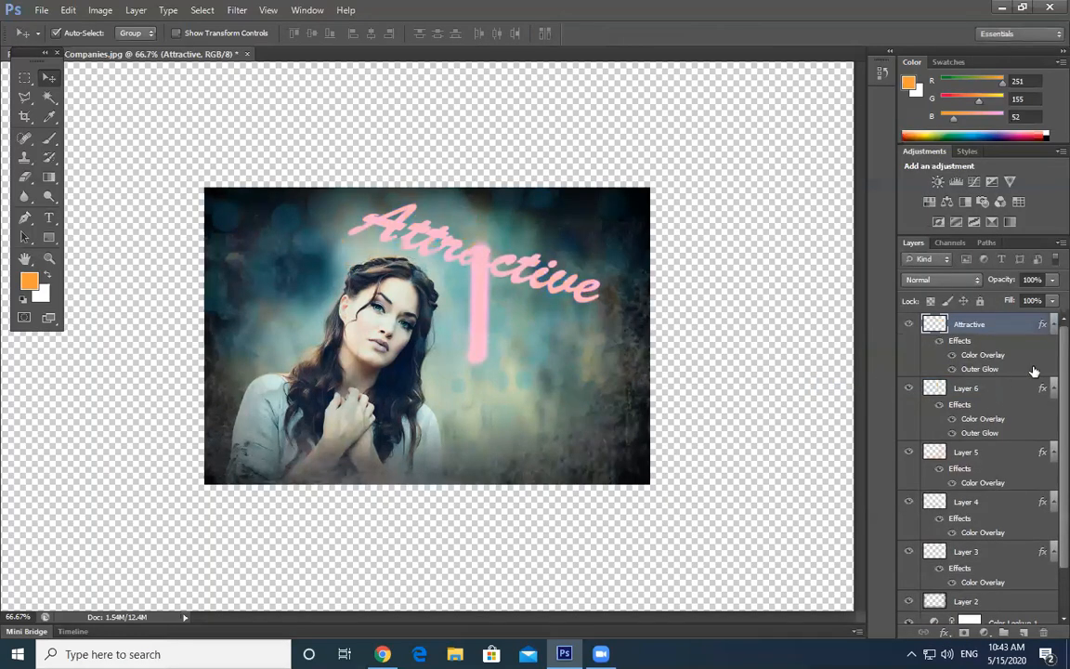
- Hide Layer 6 and set the Attractive layer's Color Overlay to the pale pink f5d9ef
click(909, 387)
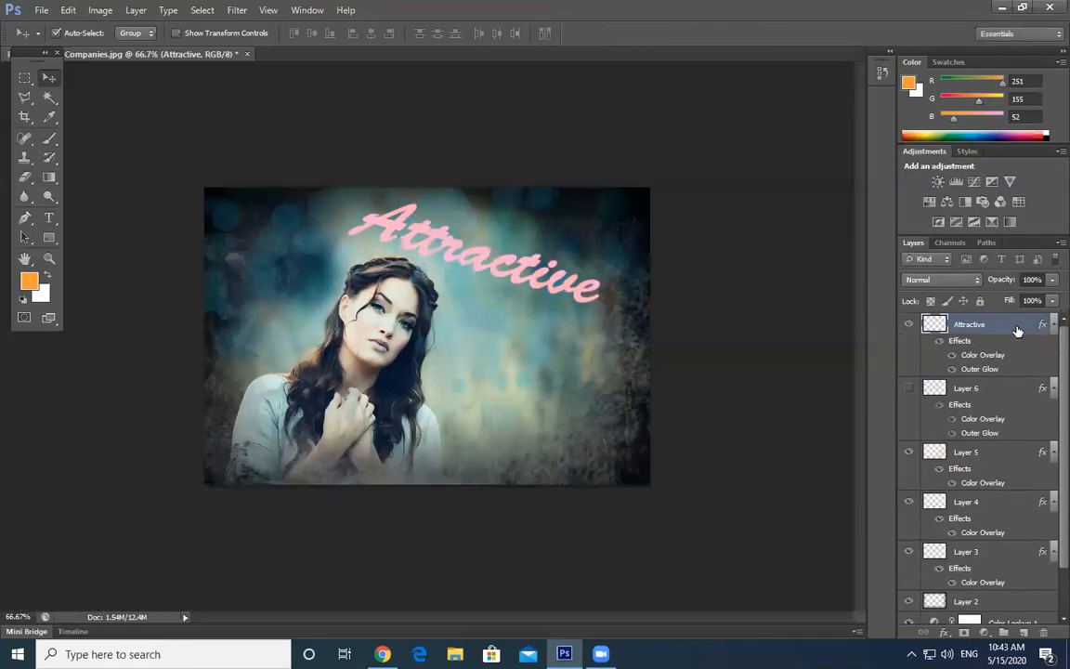
double_click(1017, 329)
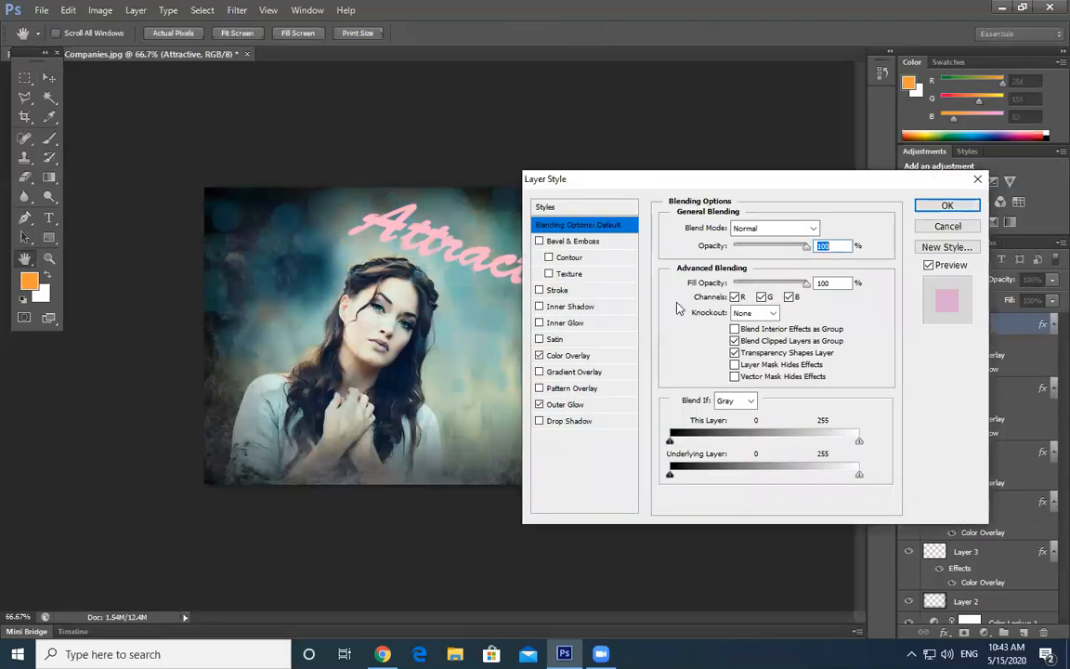
drag(662, 177, 792, 180)
click(701, 354)
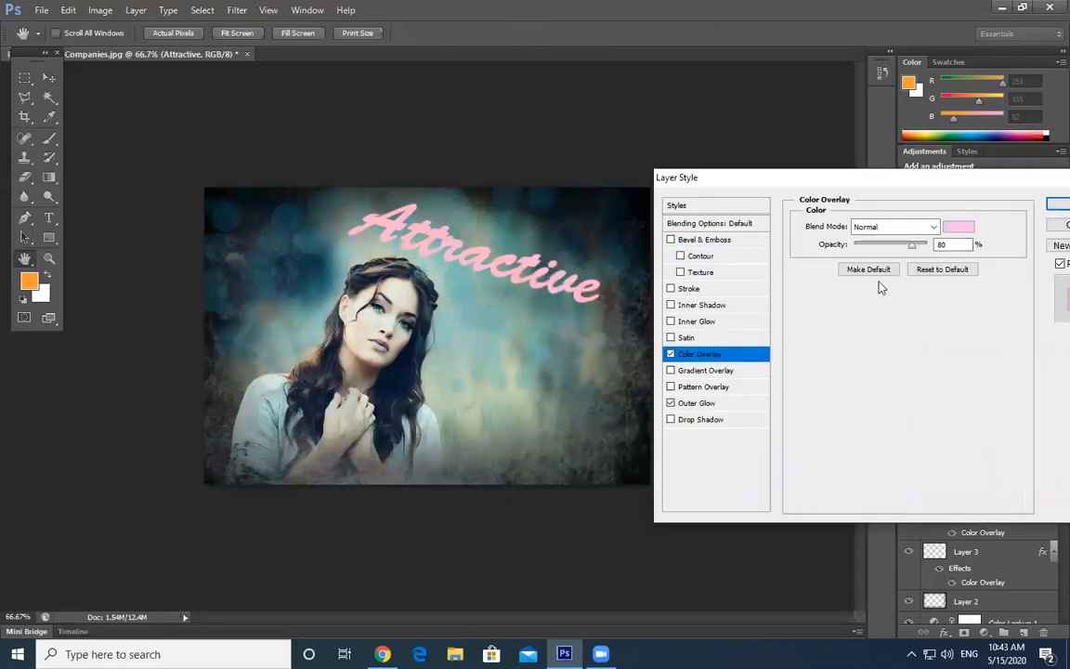
click(959, 226)
drag(729, 269, 800, 154)
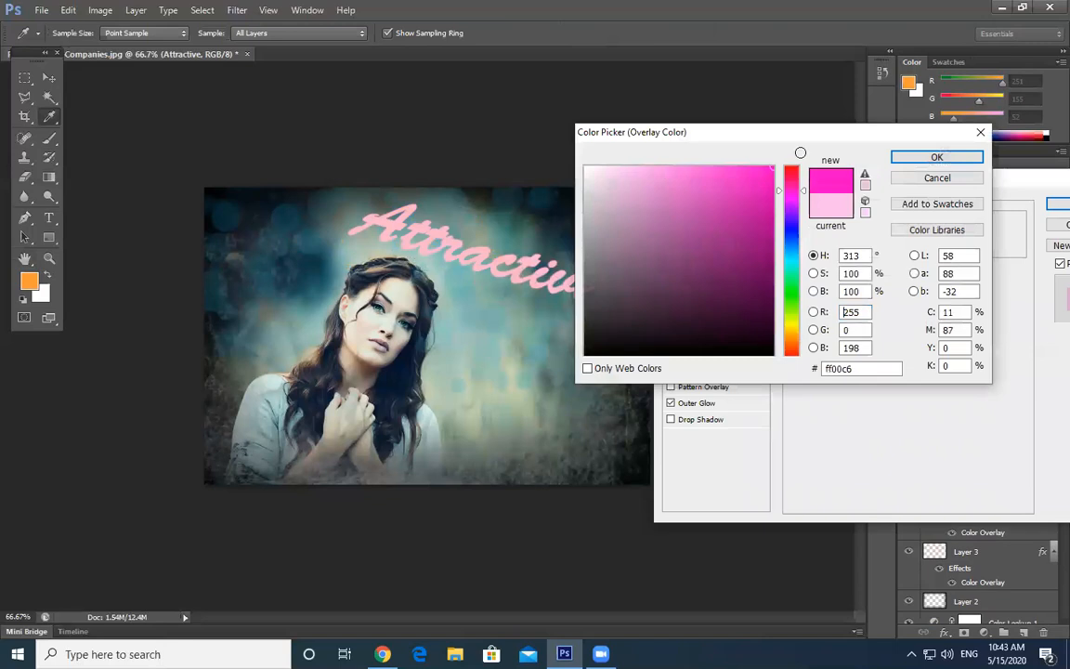
click(690, 221)
click(668, 241)
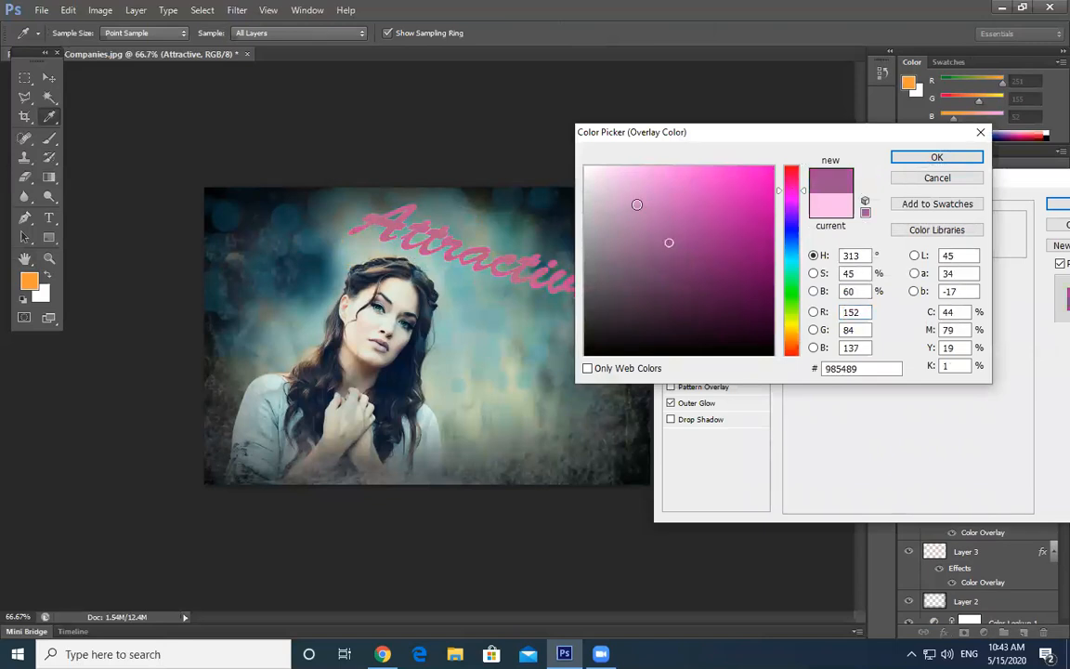
click(617, 186)
click(614, 172)
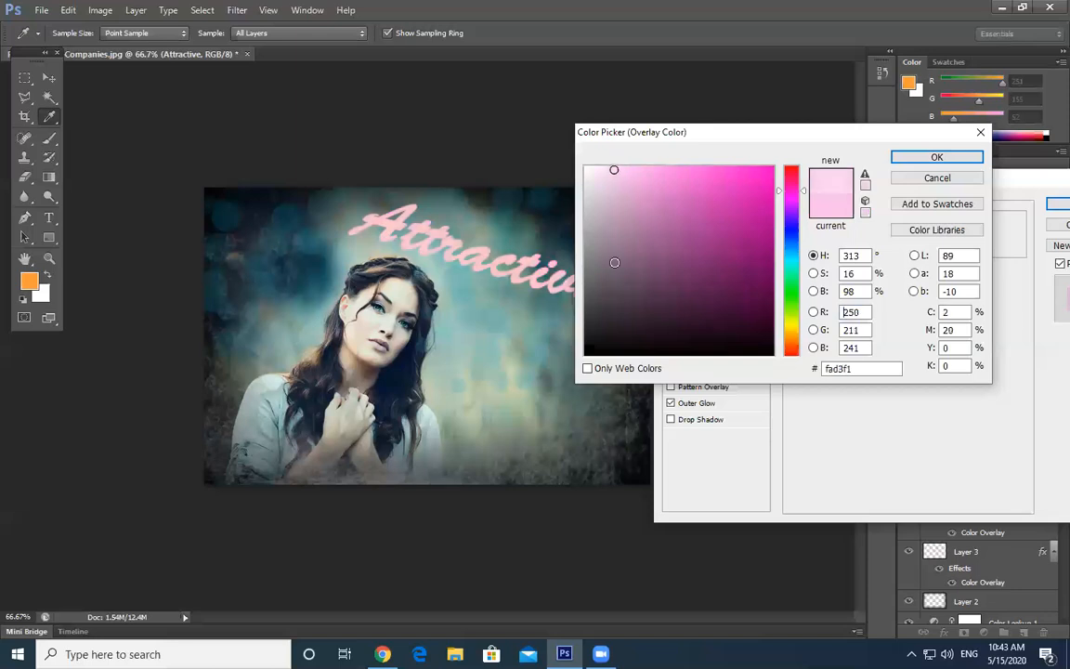
click(616, 304)
click(594, 218)
click(593, 204)
click(626, 176)
click(640, 170)
click(682, 188)
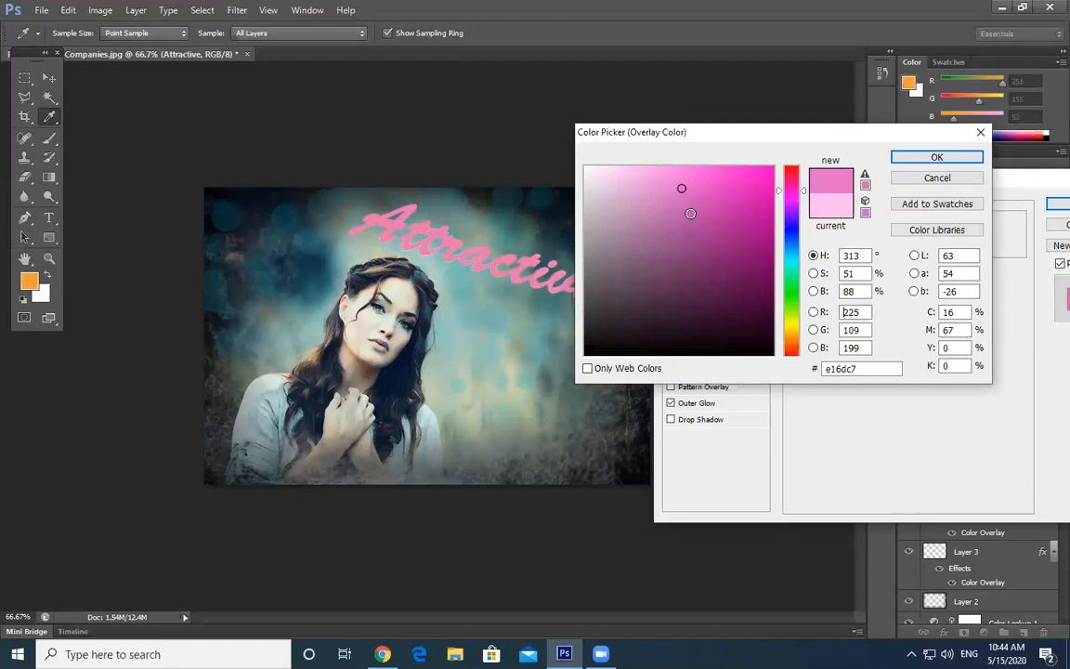
click(606, 174)
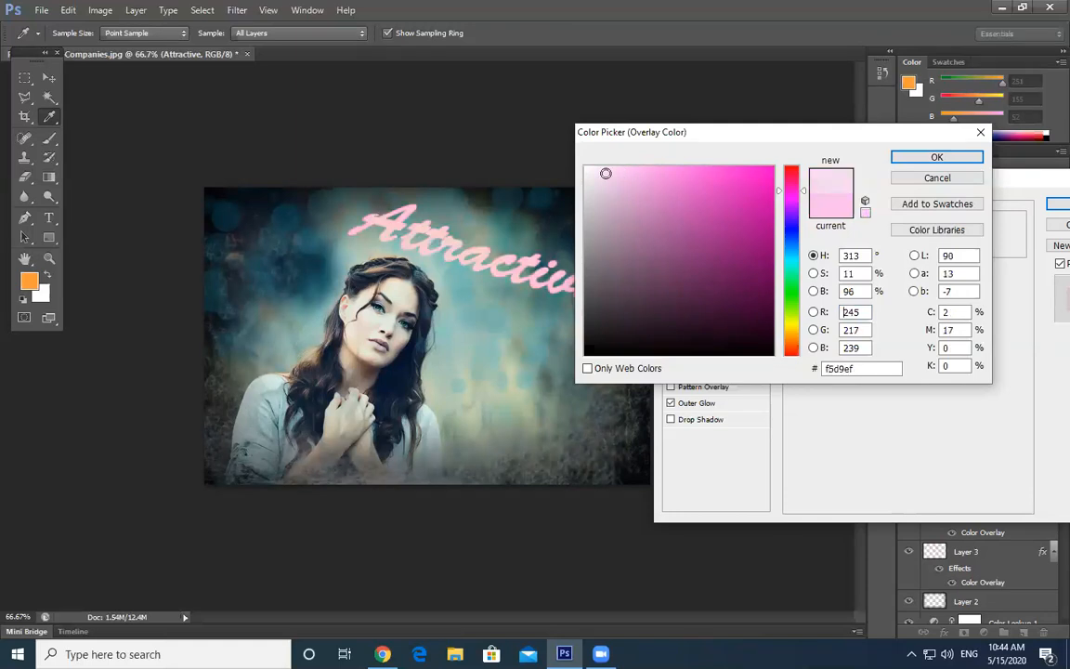
click(936, 157)
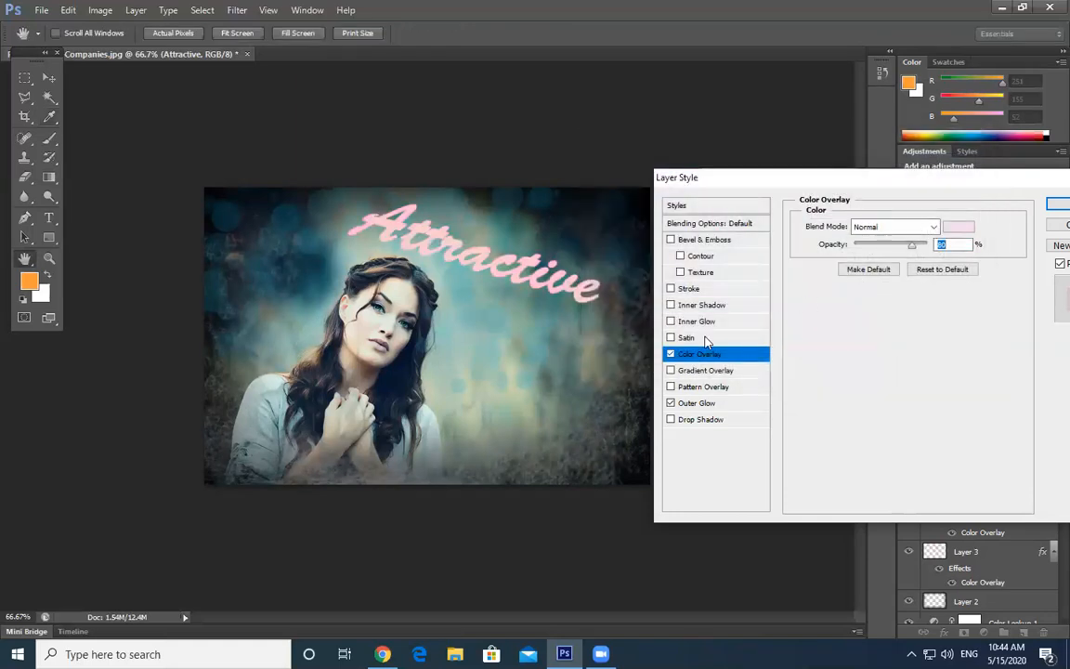
- Add an outside Stroke to the Attractive layer in magenta ff00fc, 4 px wide at 46% opacity
click(691, 289)
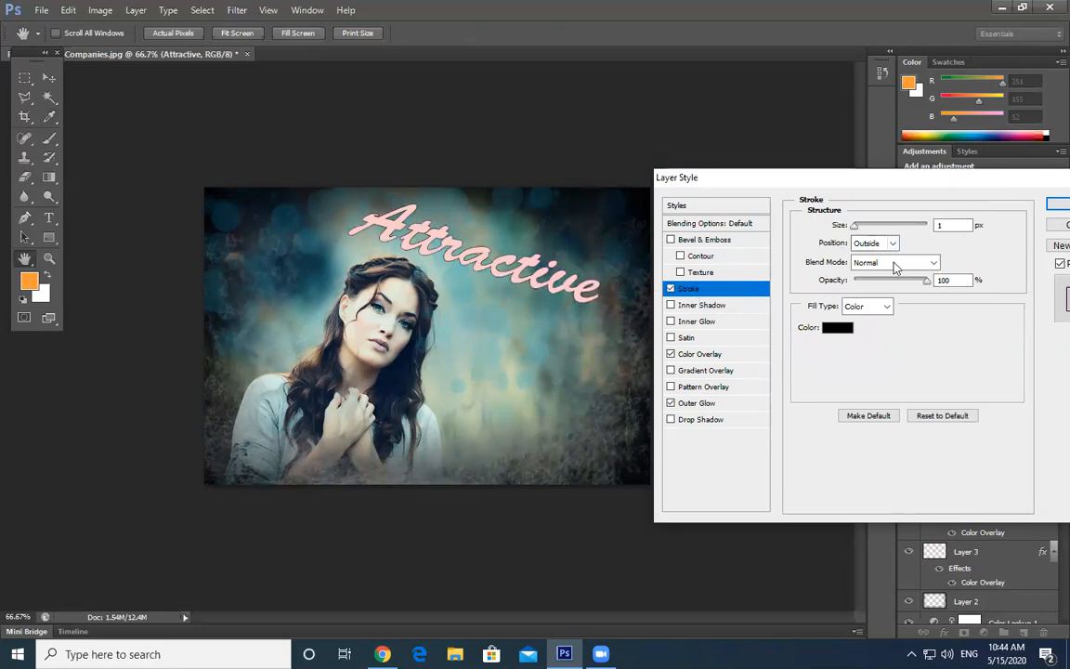
click(837, 327)
click(799, 197)
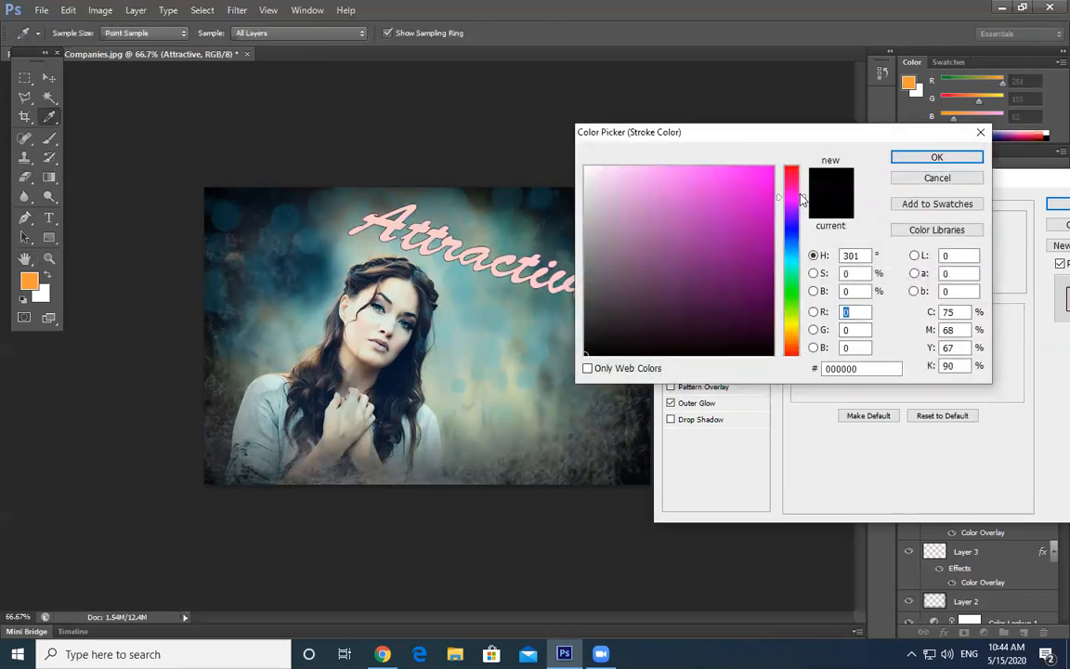
click(771, 167)
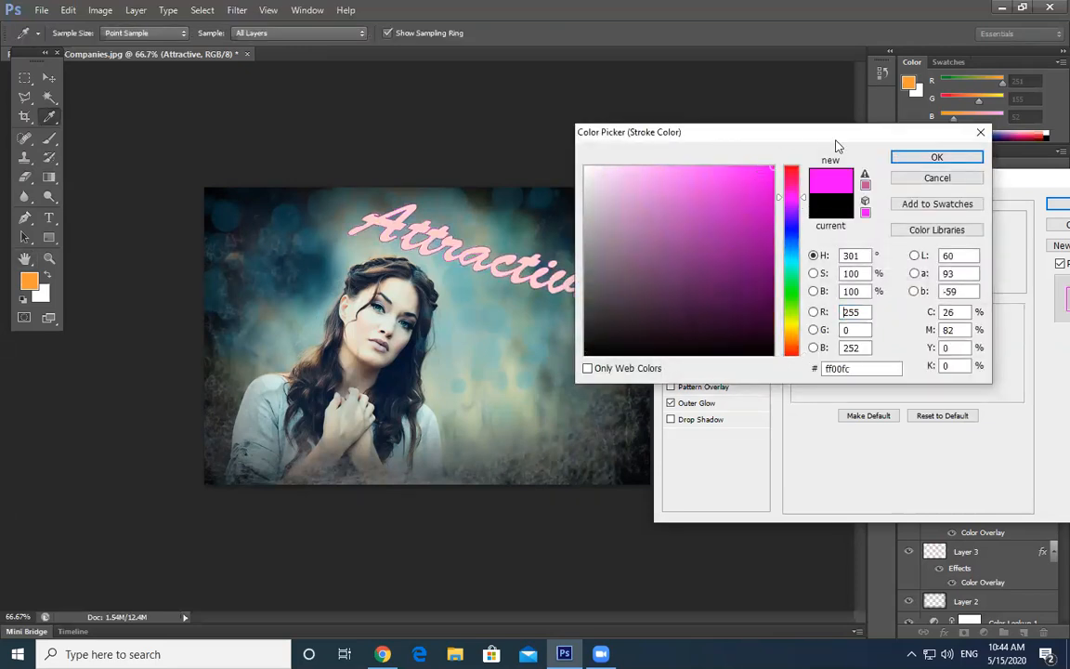
click(936, 157)
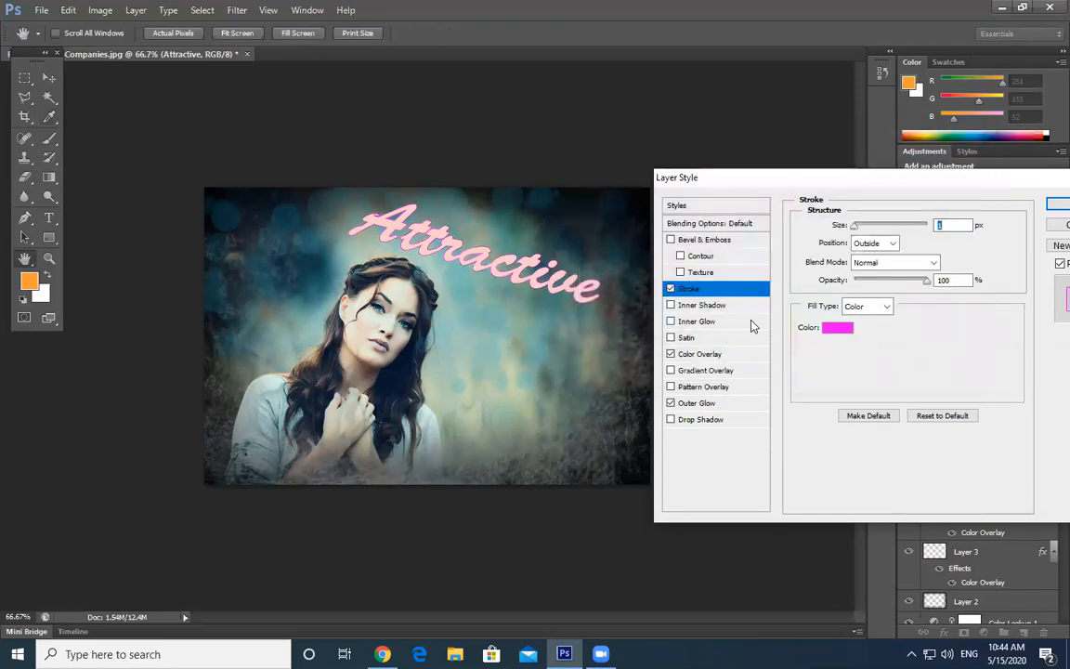
drag(854, 228, 857, 242)
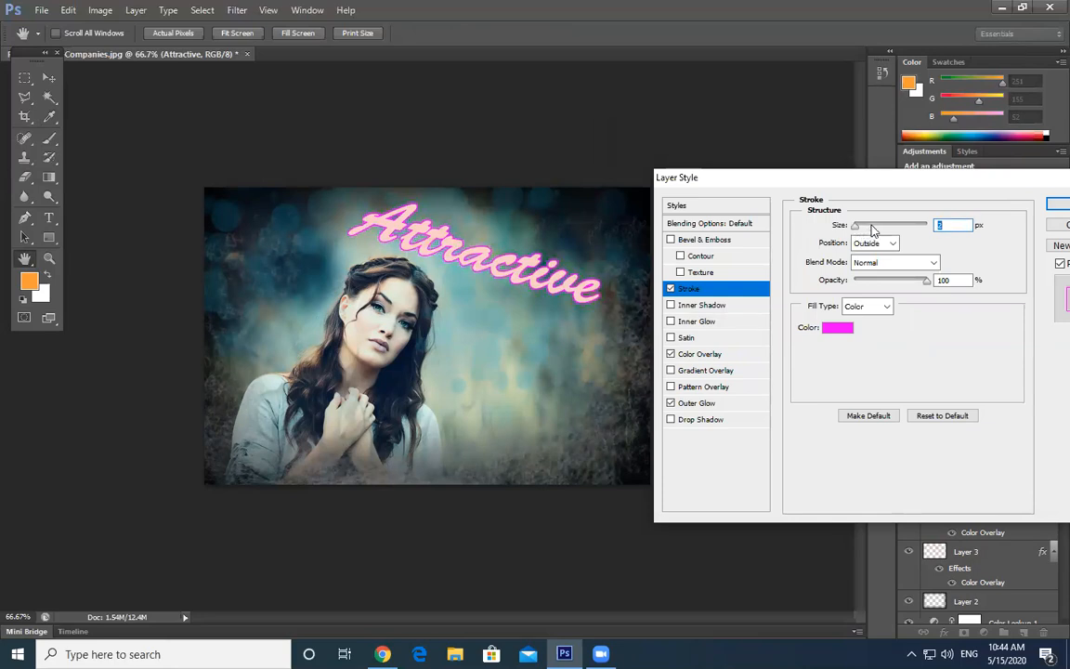
drag(863, 232, 858, 232)
drag(929, 285, 890, 279)
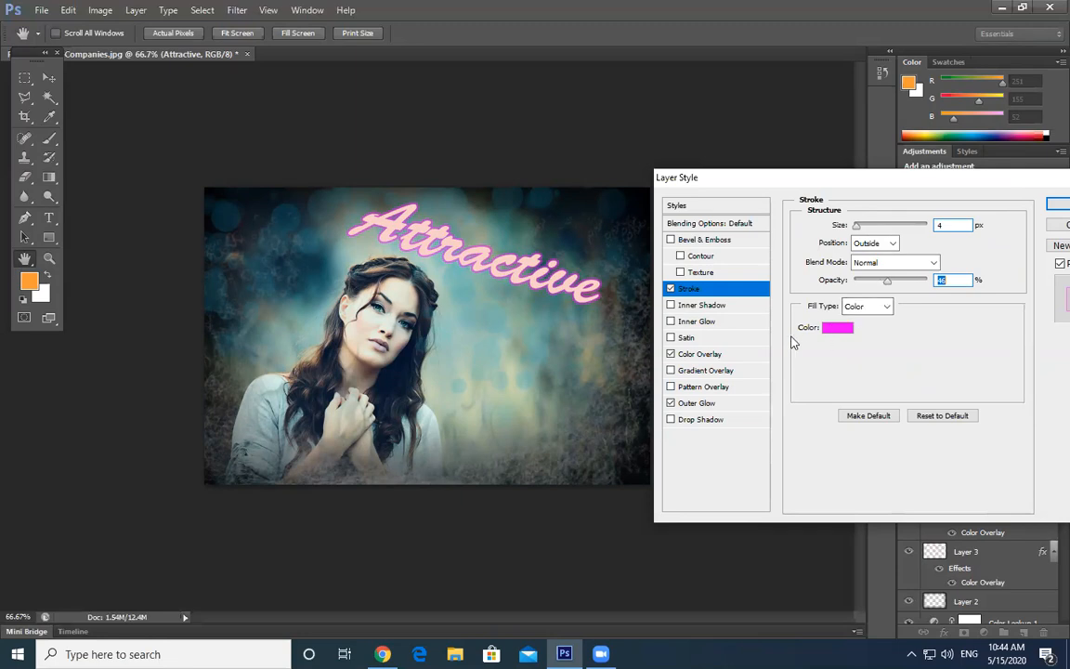
- Set the Attractive layer's Outer Glow size to 27 px and apply the layer style
click(708, 404)
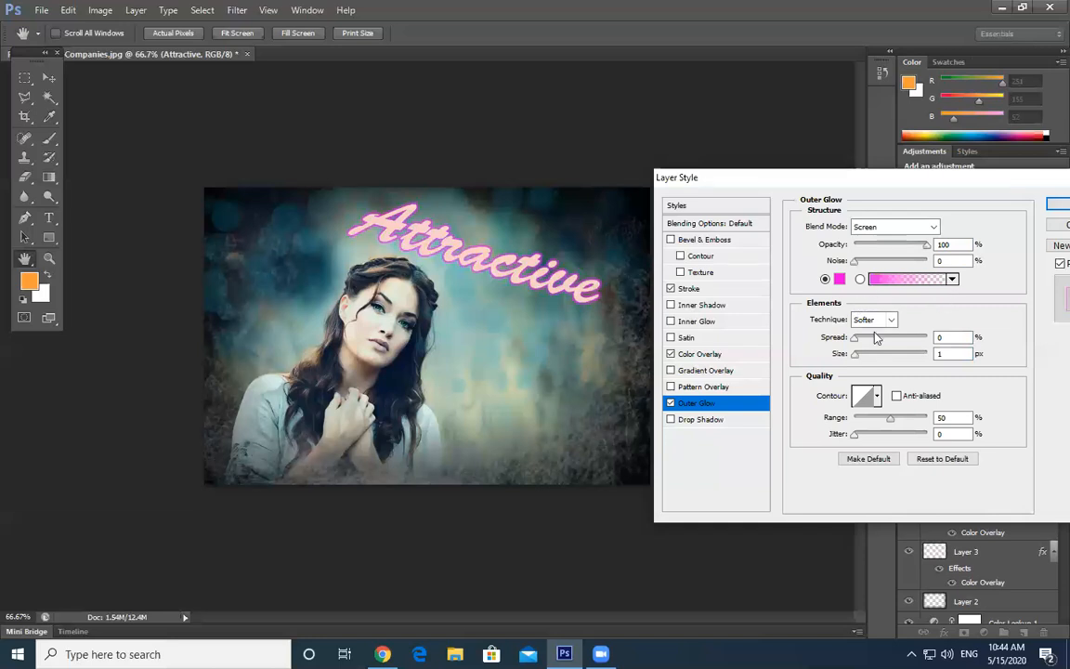
drag(856, 356, 871, 359)
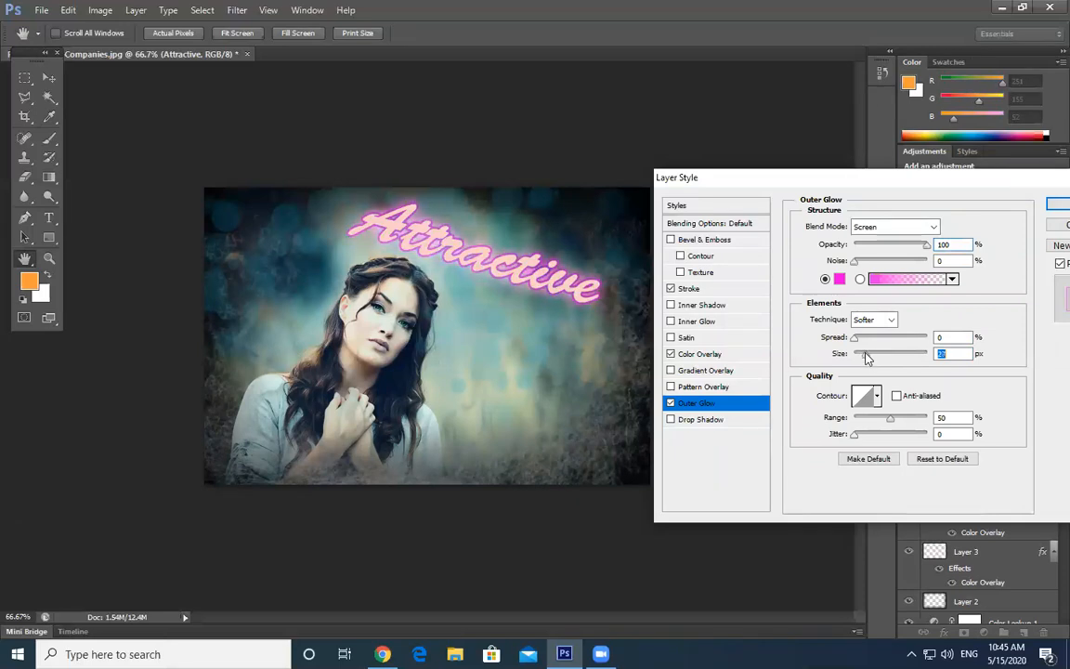
click(1059, 203)
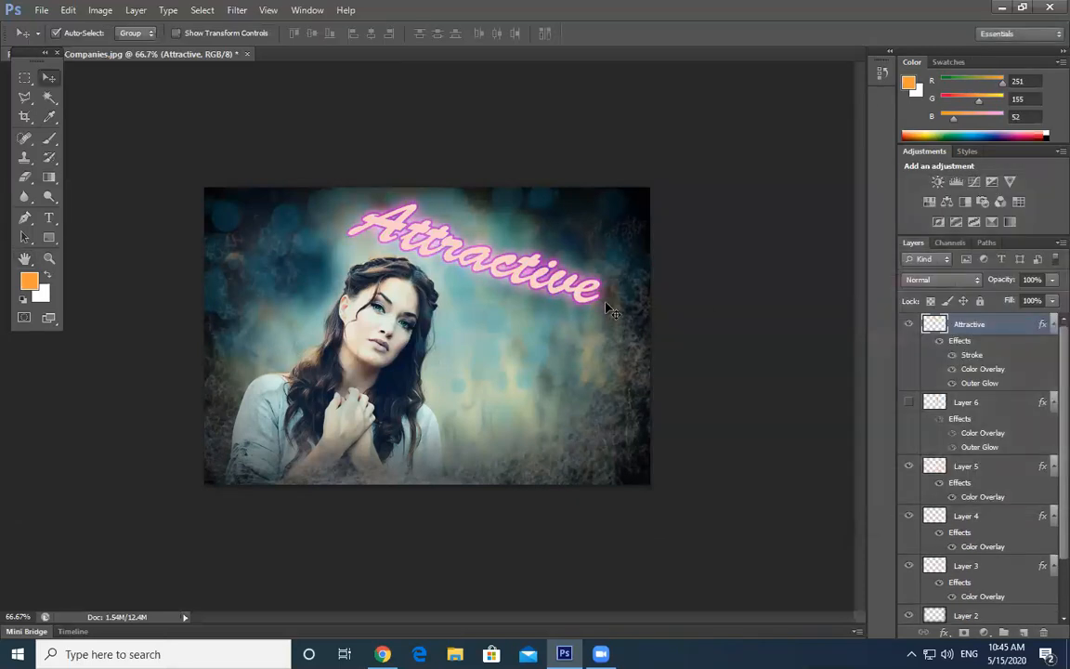
- Try lower positions for the glowing "Attractive" text over the background, undoing the downward moves
mouse_move(529, 294)
mouse_down()
mouse_move(581, 344)
mouse_move(561, 424)
mouse_move(528, 268)
mouse_move(537, 277)
mouse_up()
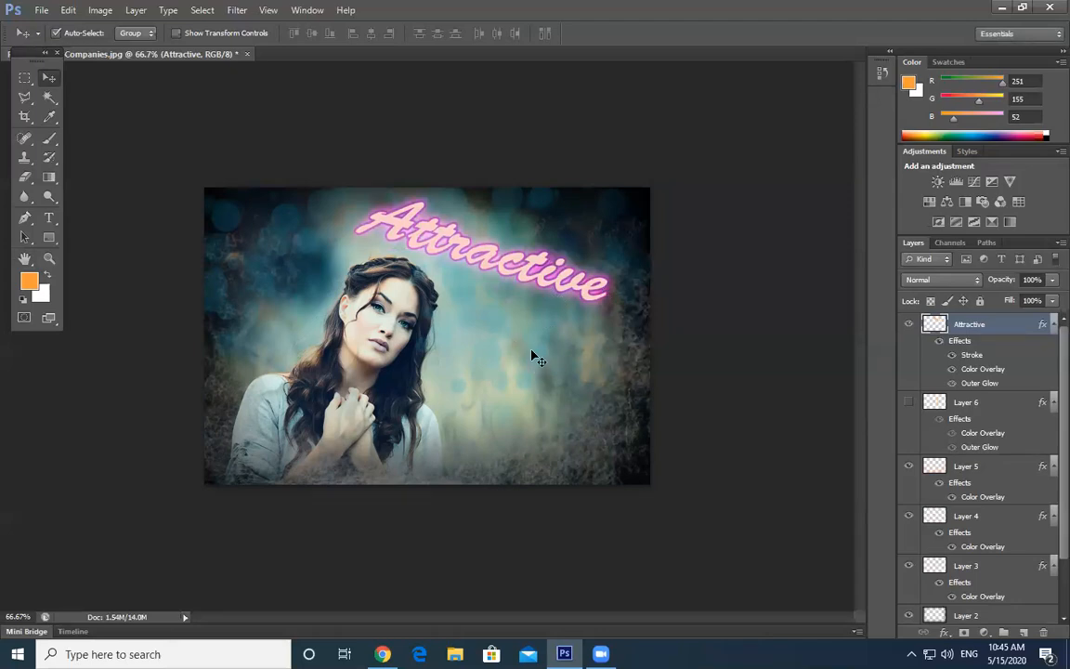
drag(542, 292, 565, 432)
key(ctrl+z)
click(543, 278)
drag(548, 301, 574, 363)
key(ctrl+z)
- Move the "Attractive" text down beside the woman's hands and rotate it by -15.24° so it runs nearly level
drag(532, 282, 548, 447)
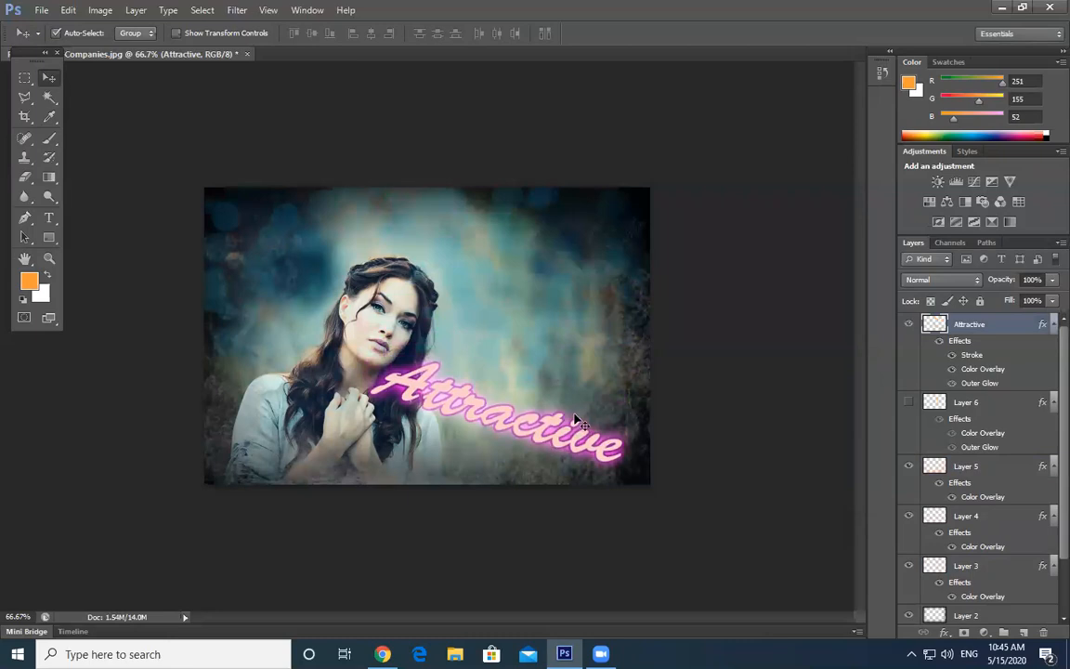
key(ctrl+t)
drag(562, 315, 593, 321)
drag(577, 390, 553, 429)
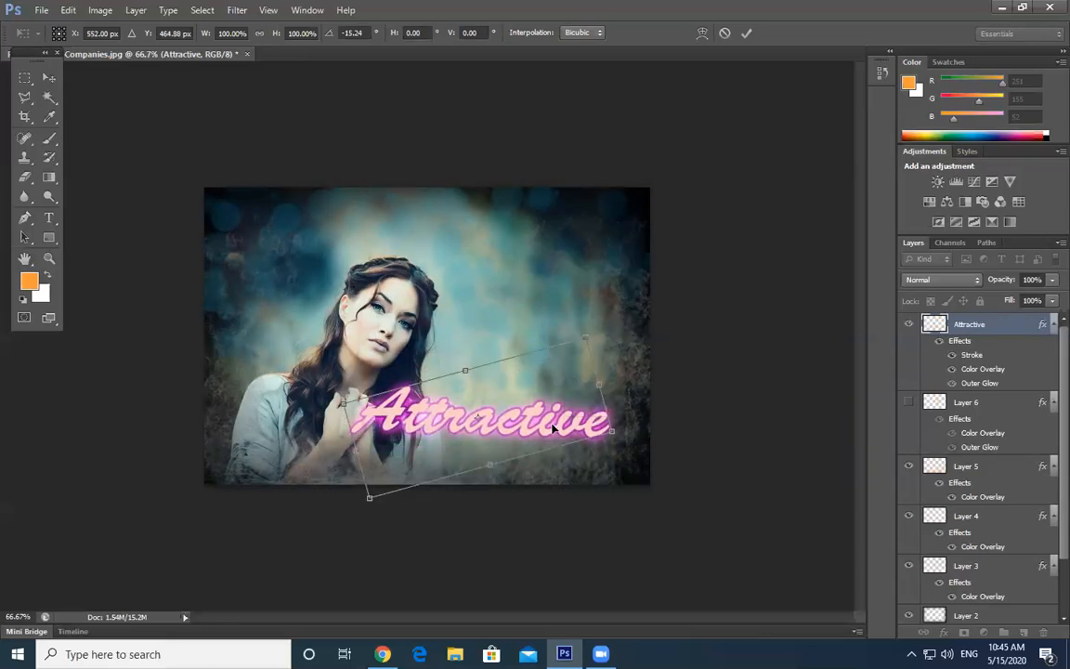
key(Return)
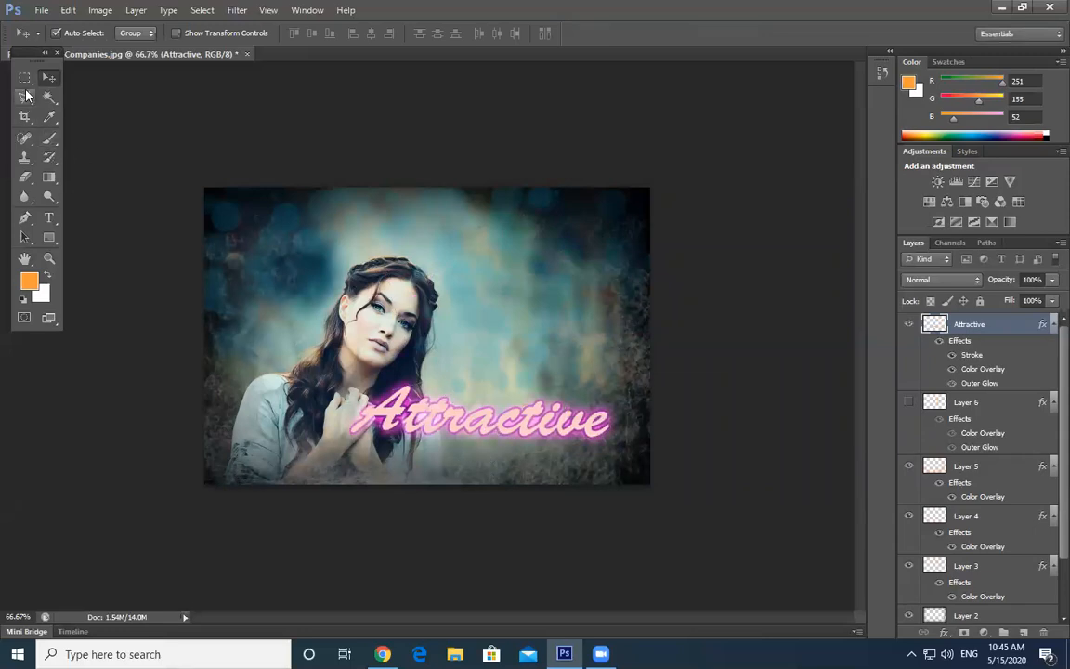
- Add a new layer above the Attractive layer and choose a soft round brush with 0% hardness, enlarged well beyond 10 px
click(1023, 632)
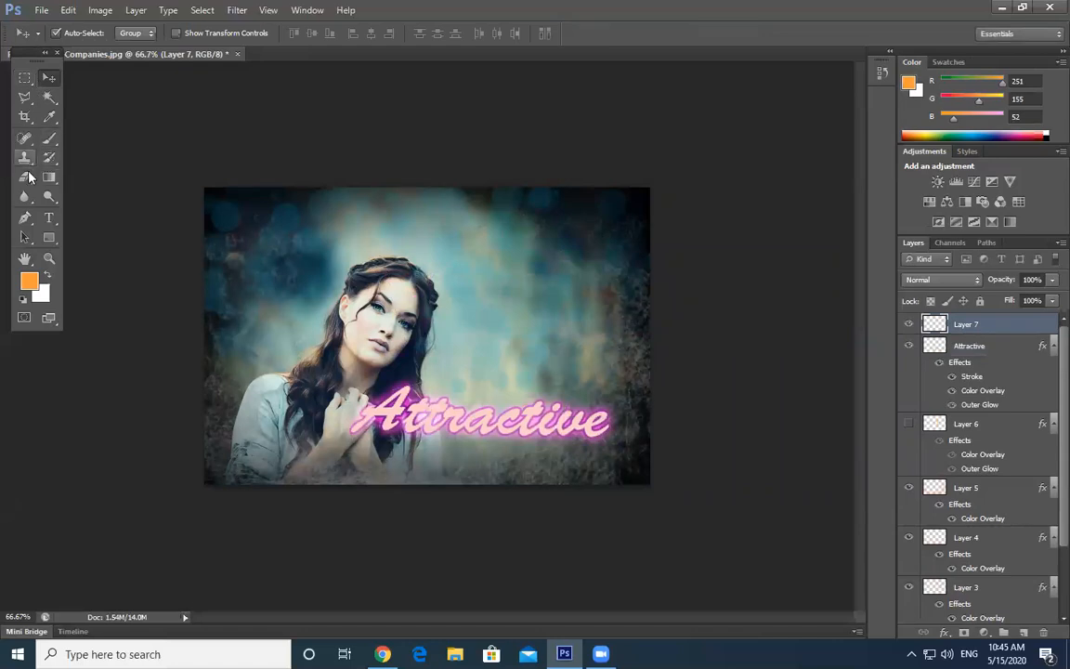
click(49, 140)
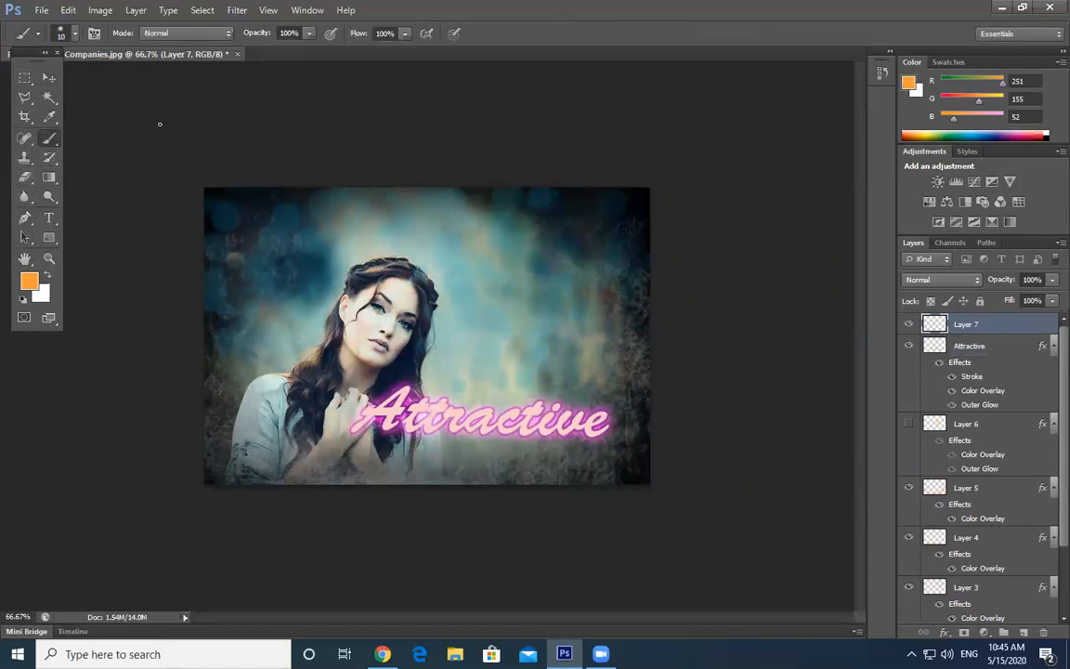
click(67, 34)
click(128, 149)
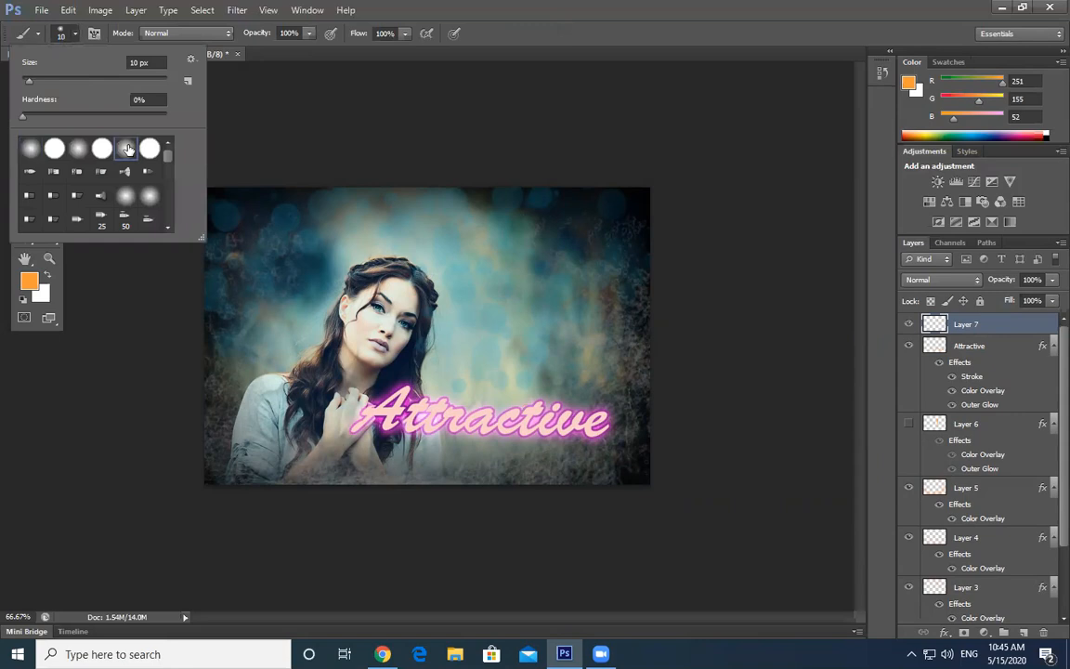
click(67, 34)
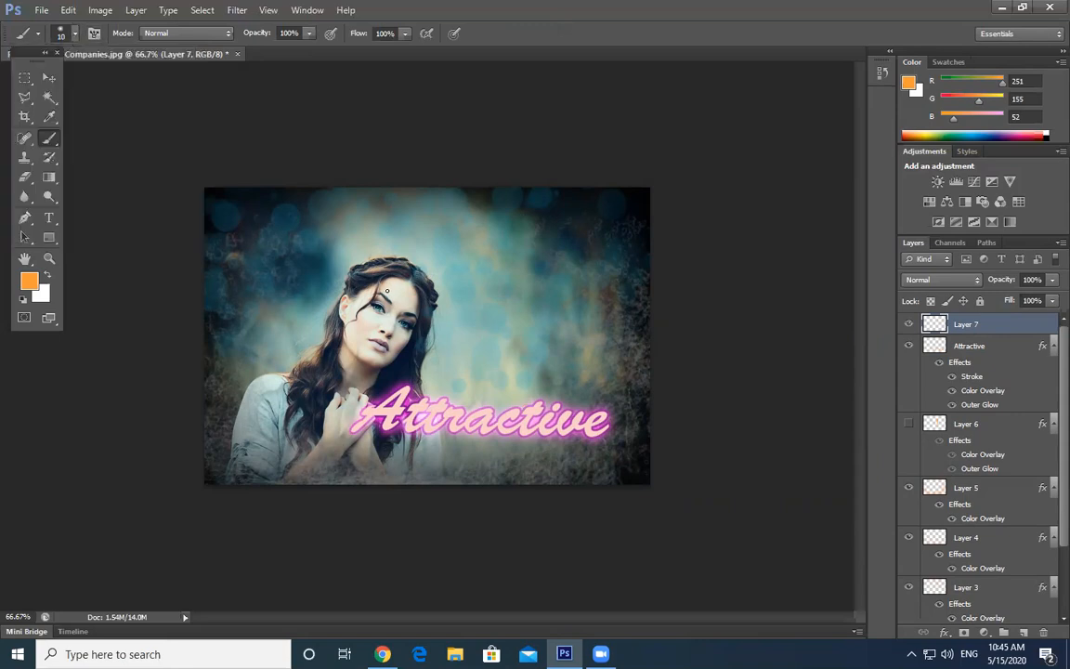
key(bracketright)
key(bracketright)
key(bracketright)
key(bracketright)
key(bracketright)
key(bracketright)
key(bracketright)
key(bracketright)
key(bracketright)
key(bracketright)
key(bracketright)
key(bracketright)
key(bracketright)
key(bracketright)
key(bracketright)
key(bracketright)
key(bracketright)
- Set the foreground colour to the text's magenta glow (#e323d3) and paint one soft 500 px spot on Layer 7 beside the woman's face
click(28, 280)
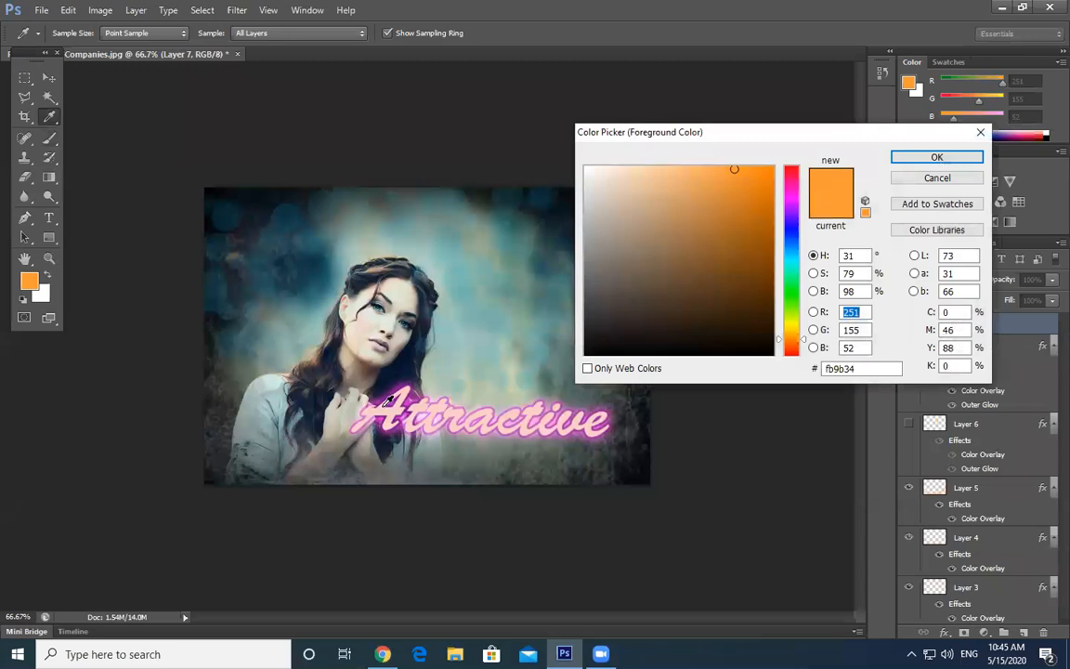
click(387, 405)
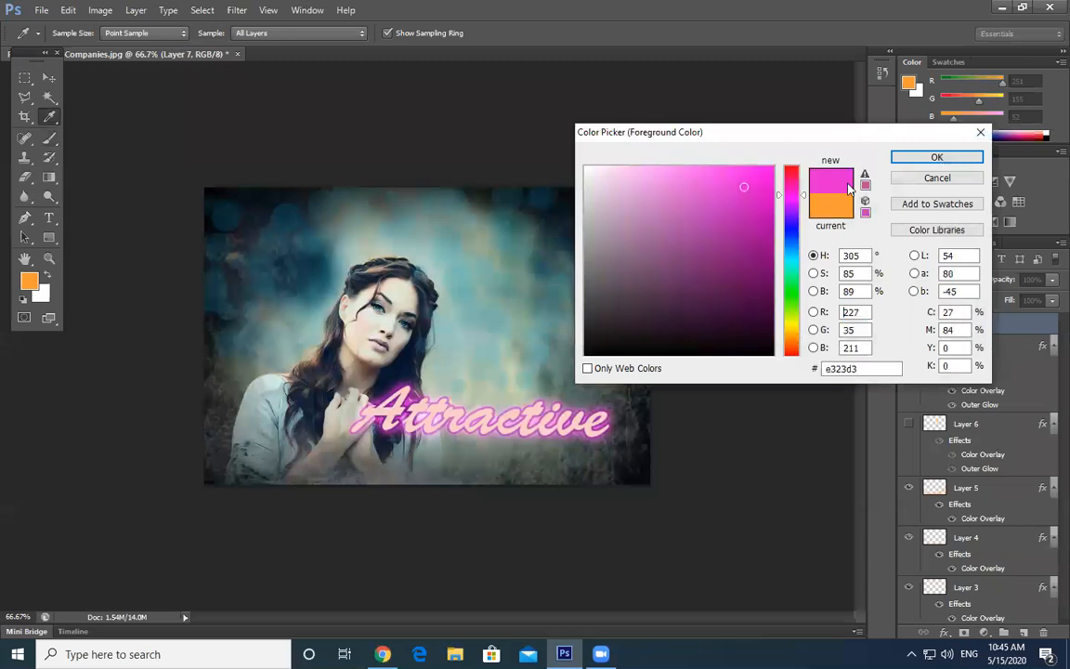
click(938, 156)
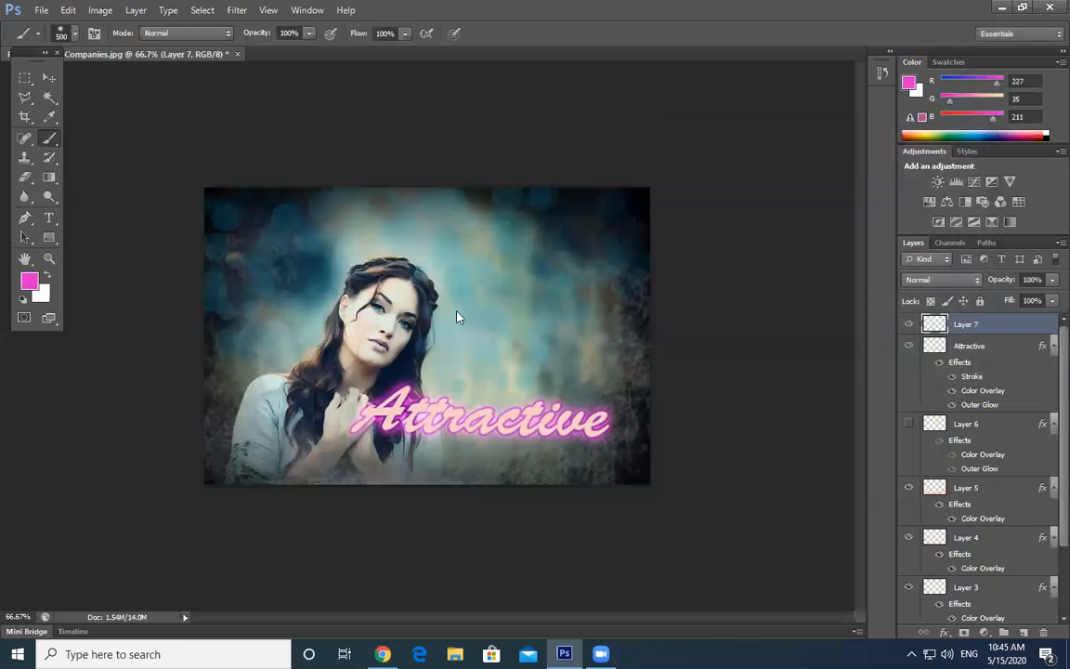
click(463, 315)
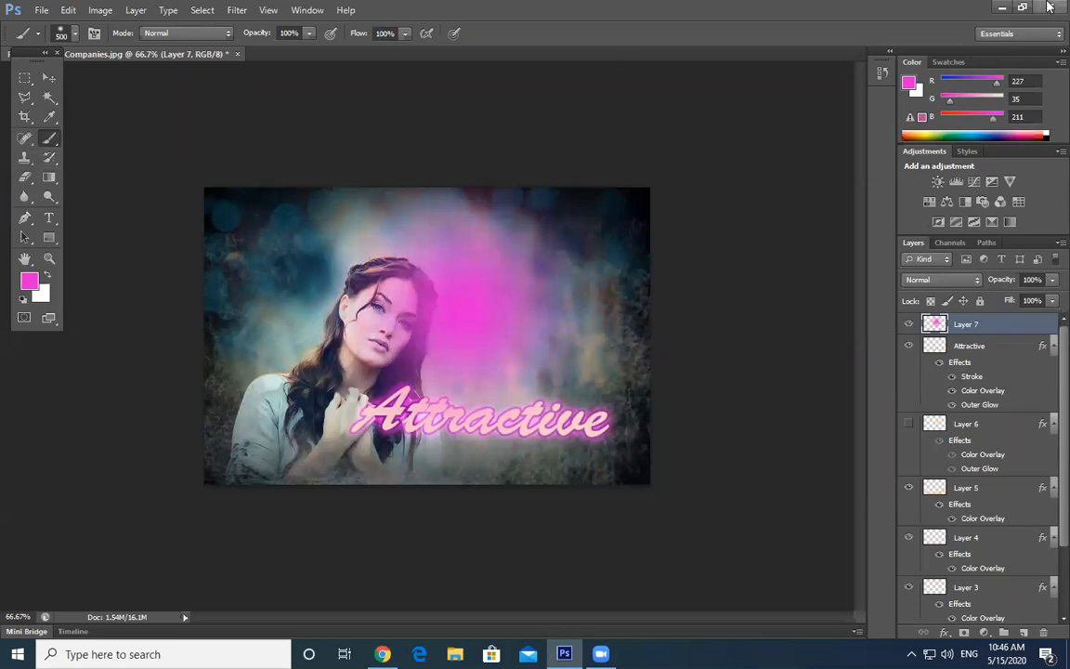
- Flatten the pink spot on Layer 7 into a thin horizontal band along the image's upper edge, with 100% width and 16.5% height
click(48, 79)
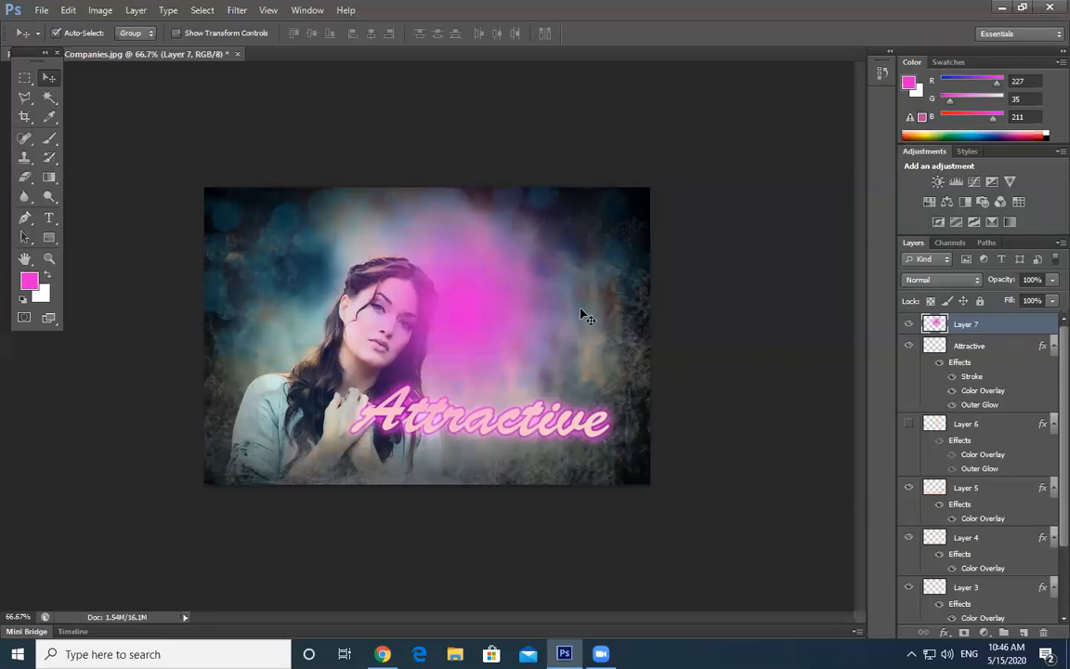
key(ctrl+t)
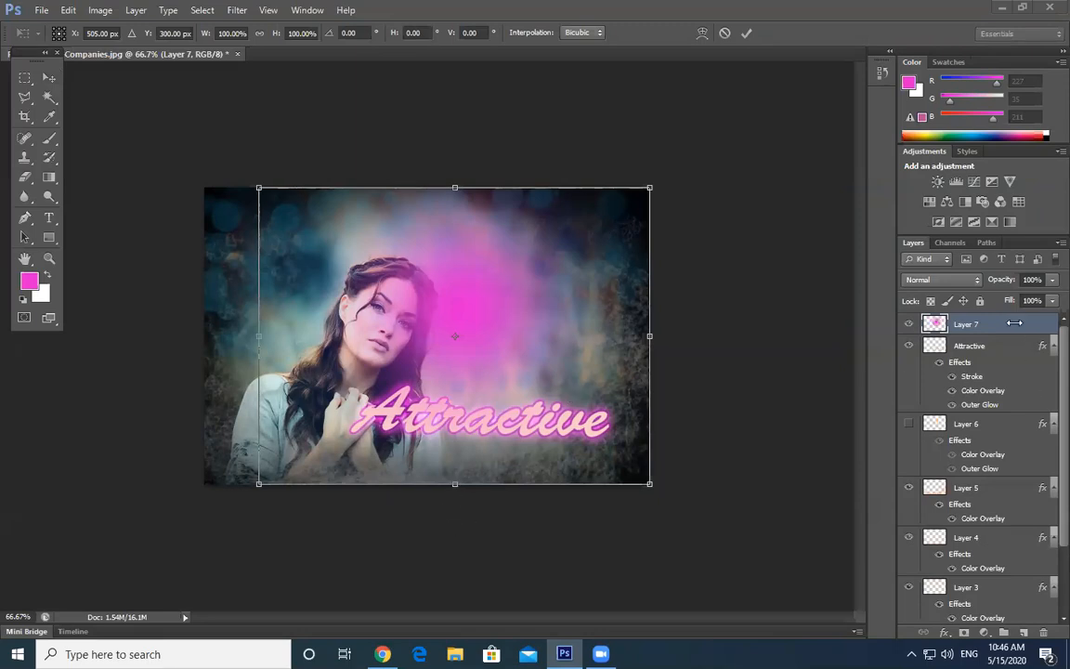
click(52, 80)
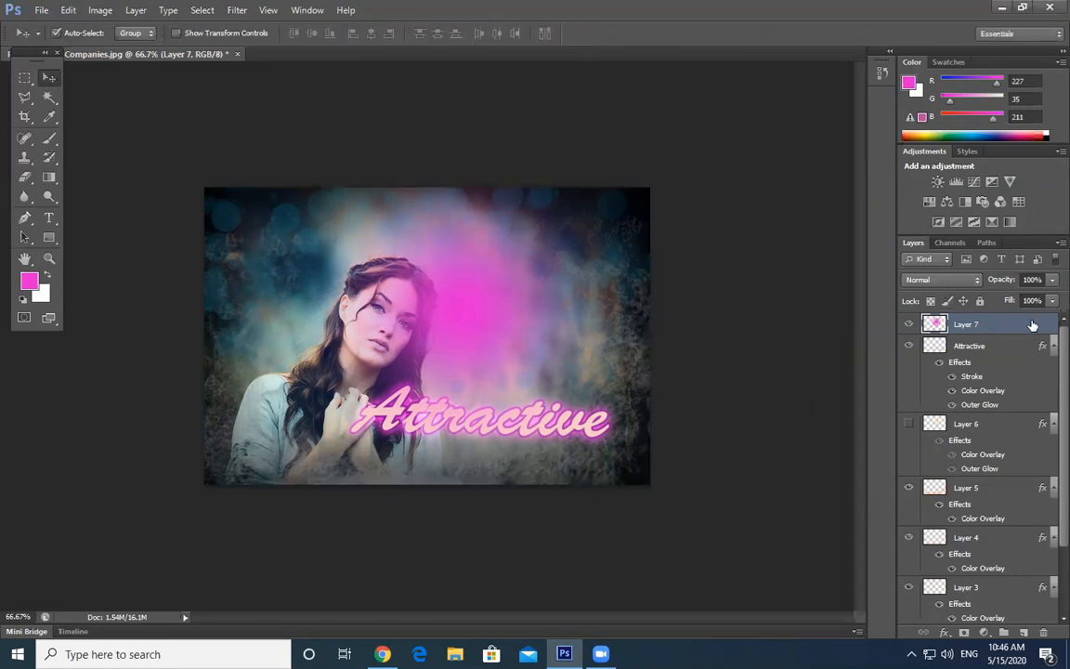
key(ctrl+t)
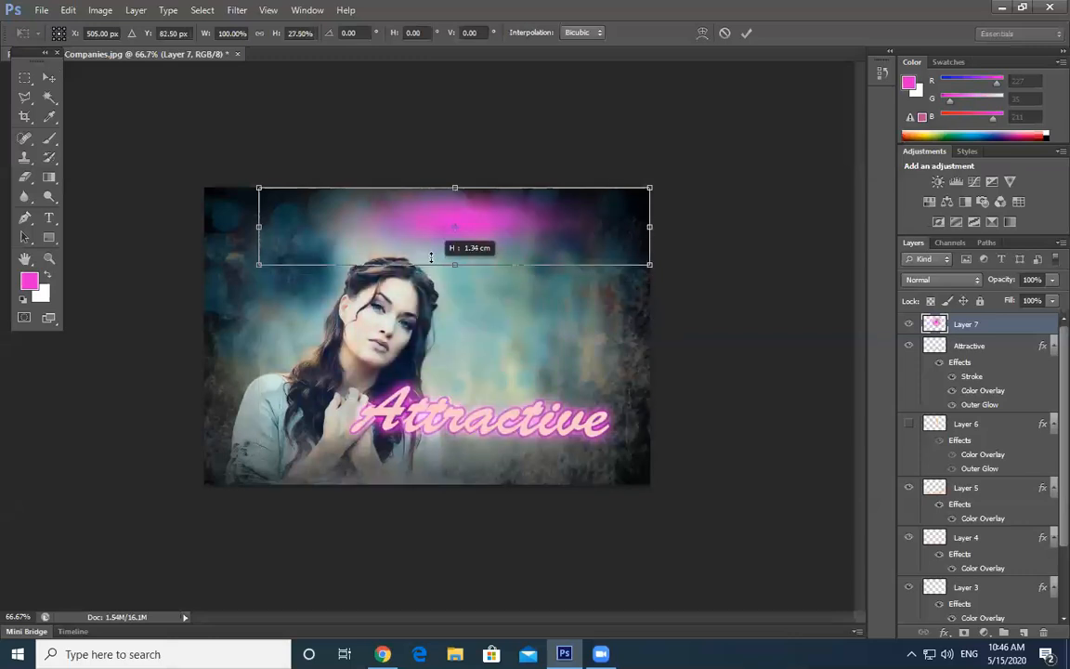
key(Return)
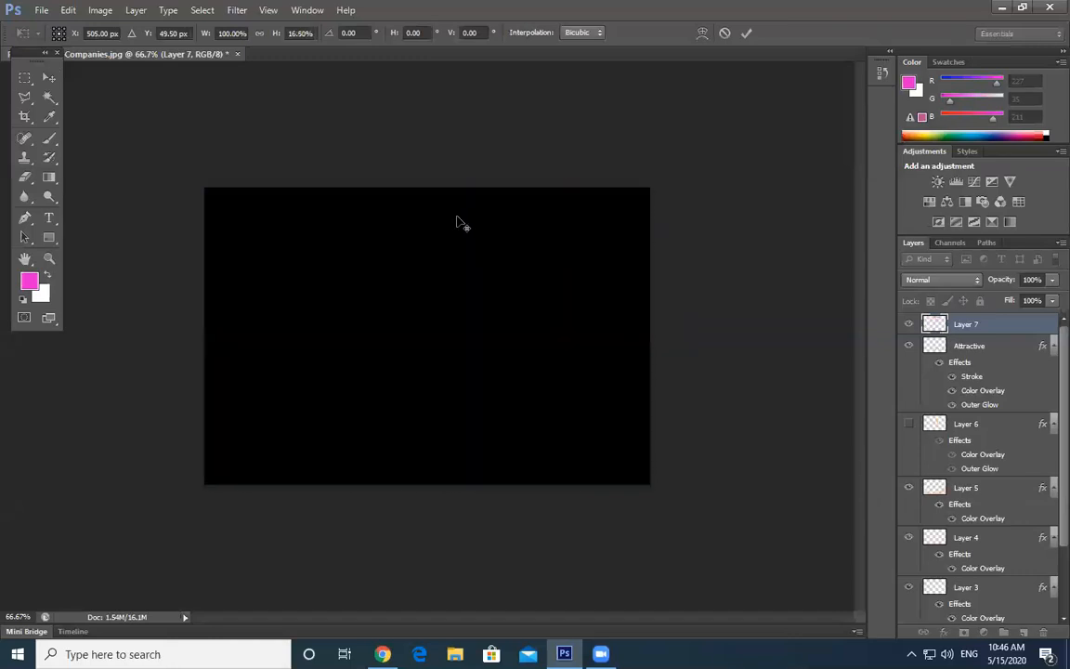